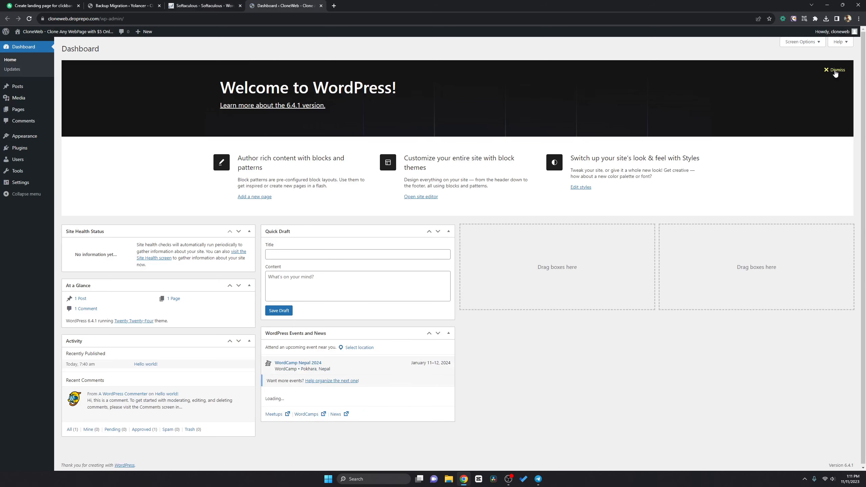
# - Open the site's front page in a separate tab and look over its current appearance, returning to the admin dashboard
pyautogui.rightClick(26, 30)
pyautogui.click(52, 36)
pyautogui.click(384, 4)
pyautogui.scroll(-10, 441, 147)
pyautogui.moveTo(865, 246); pyautogui.dragTo(865, 114)
pyautogui.click(276, 4)
pyautogui.moveTo(36, 101)
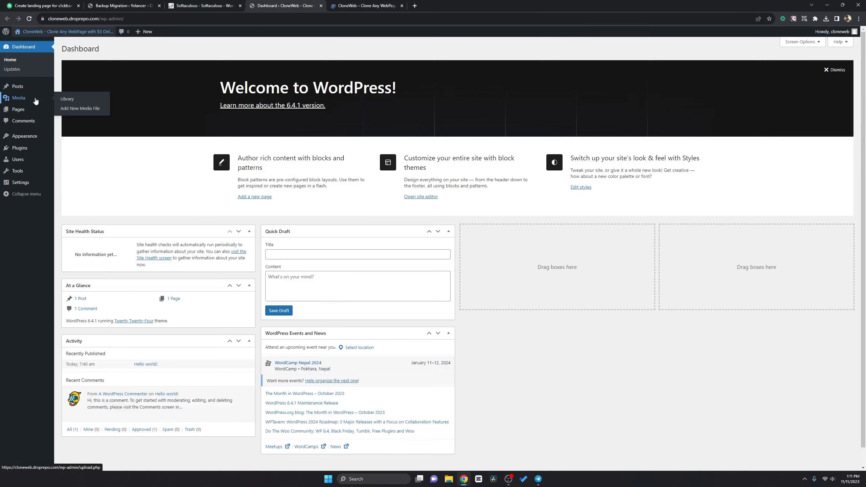
pyautogui.click(364, 4)
pyautogui.click(315, 4)
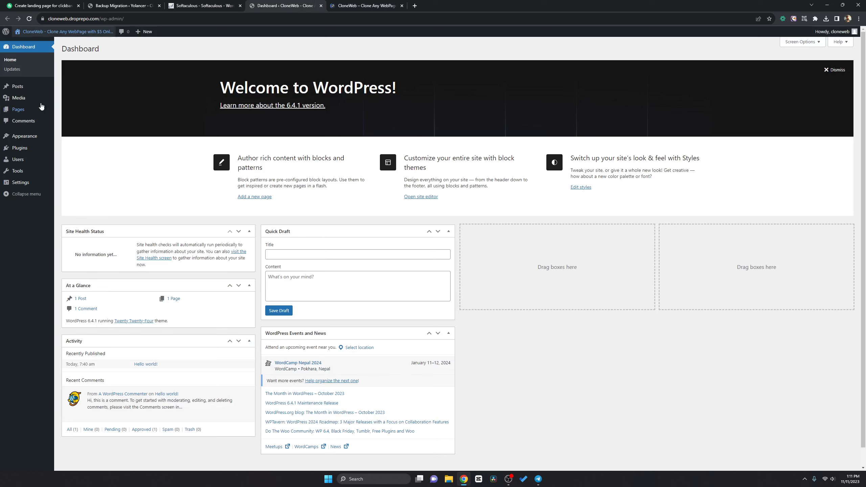
# - Open the Add Themes catalogue for the site and activate its theme search field
pyautogui.click(28, 136)
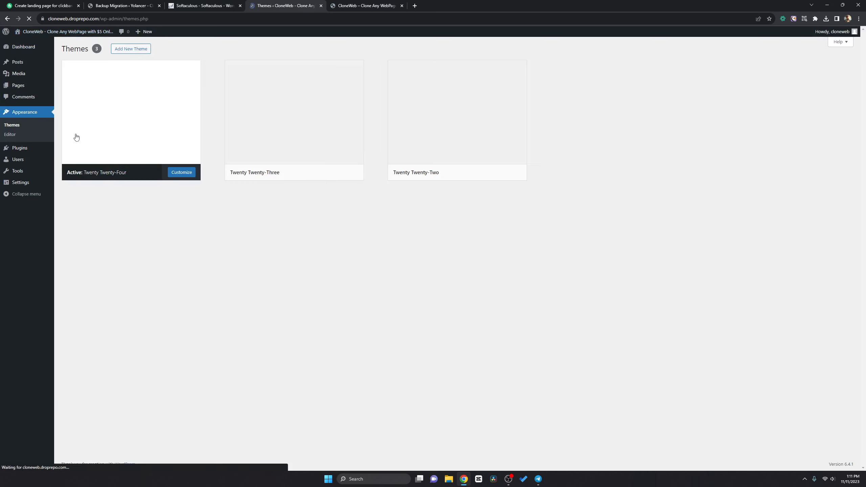
pyautogui.click(348, 4)
pyautogui.click(296, 5)
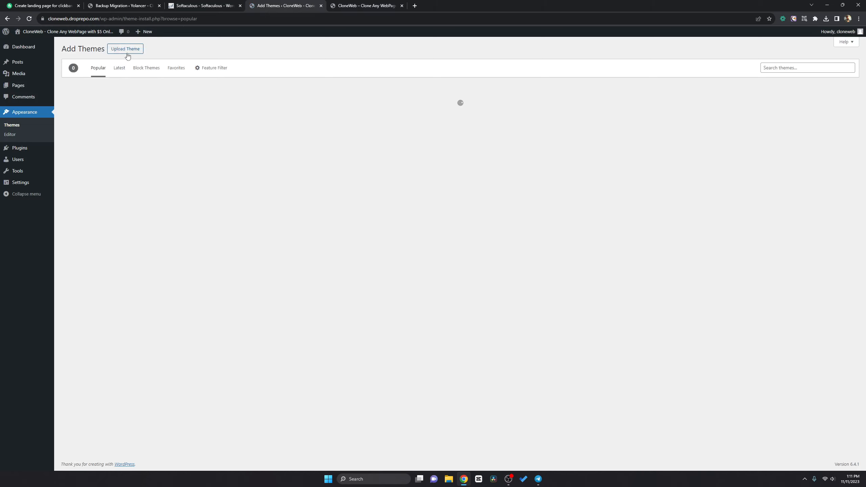
pyautogui.click(786, 67)
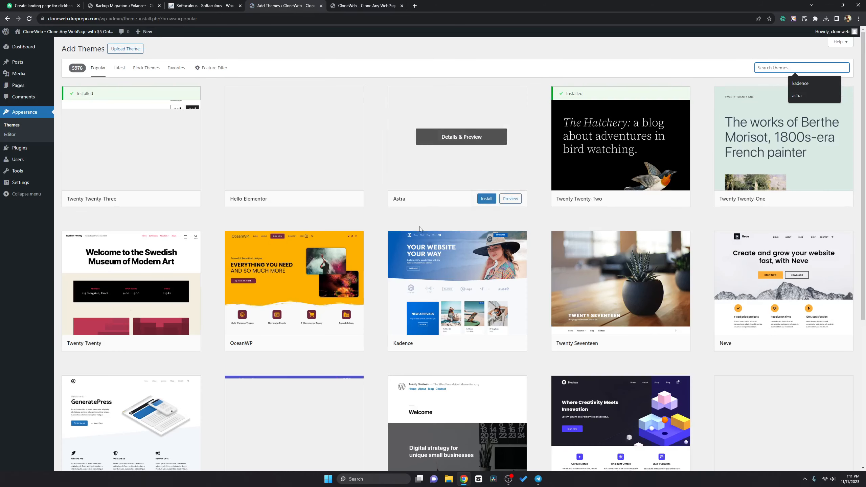
# - Look through the popular themes, examine the OceanWP theme's details and demo, and close its preview
pyautogui.moveTo(426, 312)
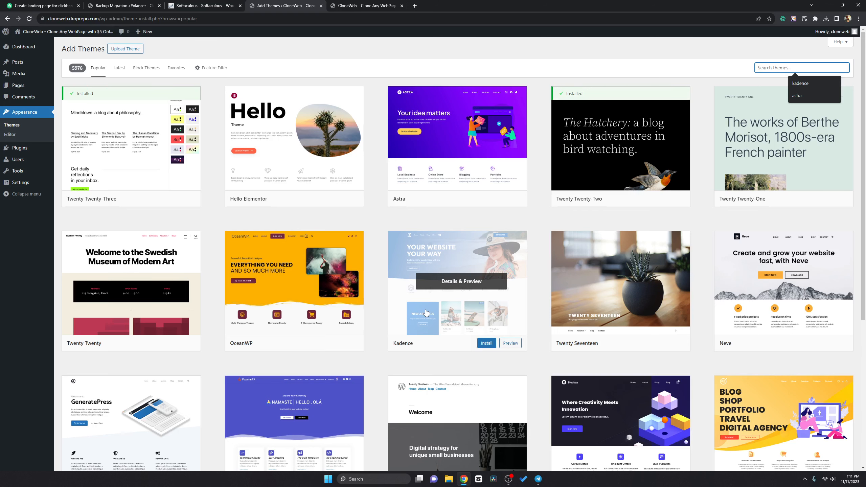
pyautogui.scroll(-2, 428, 276)
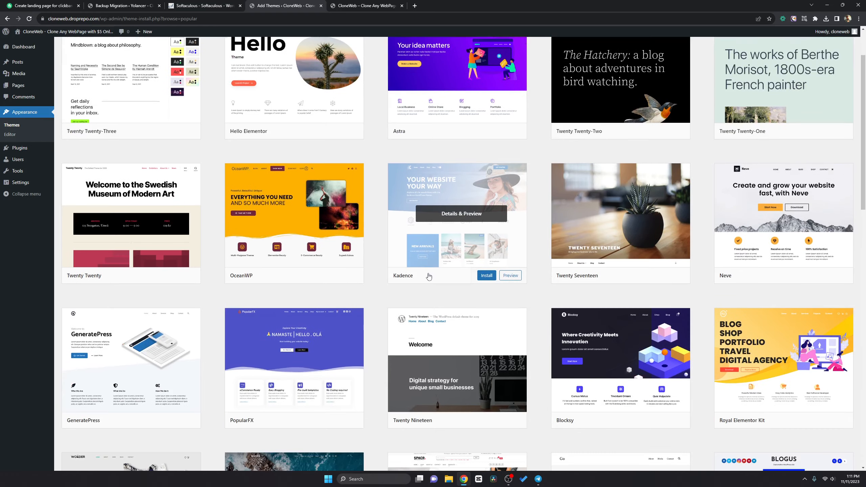
pyautogui.scroll(-1, 428, 277)
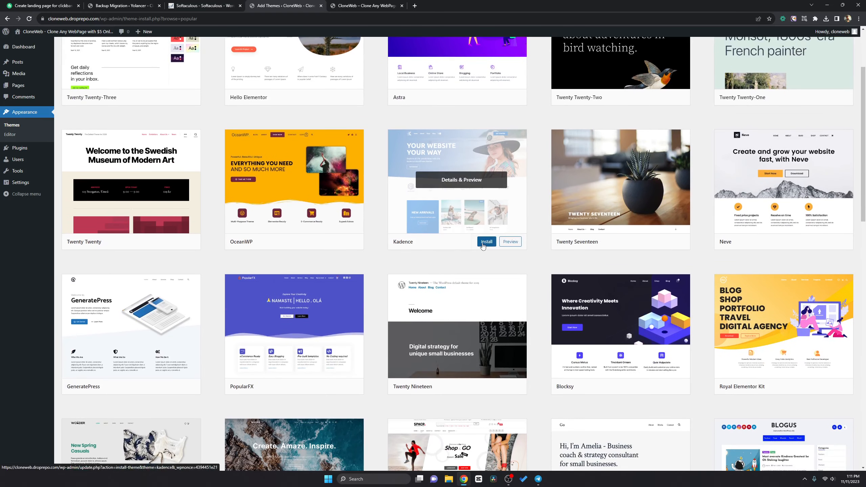
pyautogui.scroll(1, 483, 246)
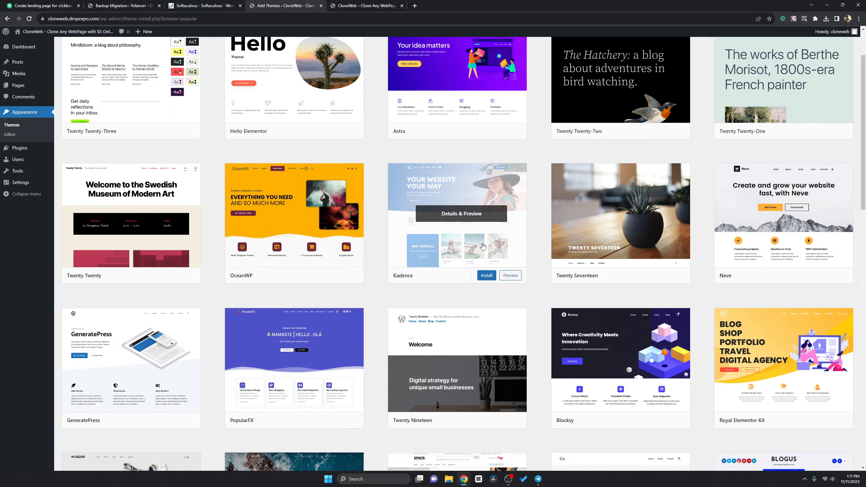
pyautogui.scroll(1, 263, 130)
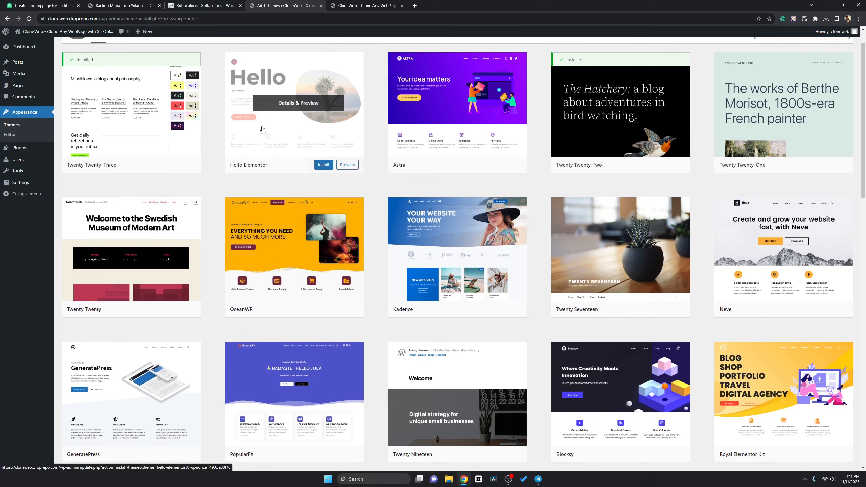
pyautogui.scroll(-2, 262, 130)
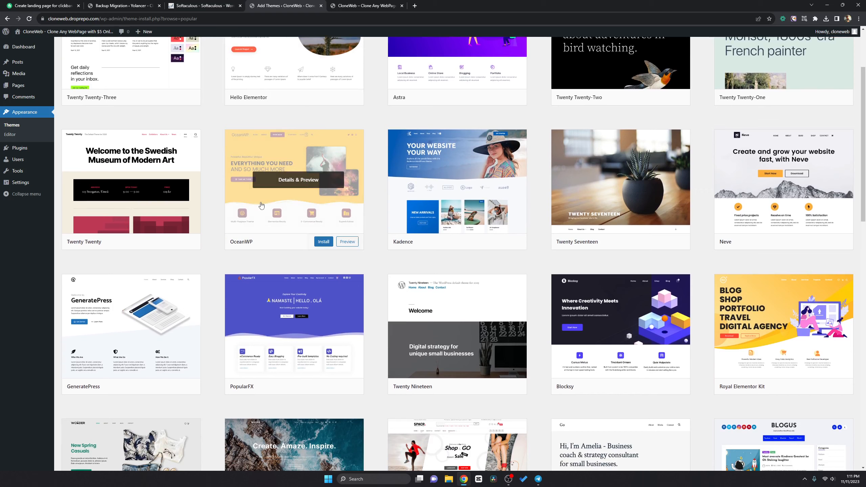
pyautogui.click(287, 209)
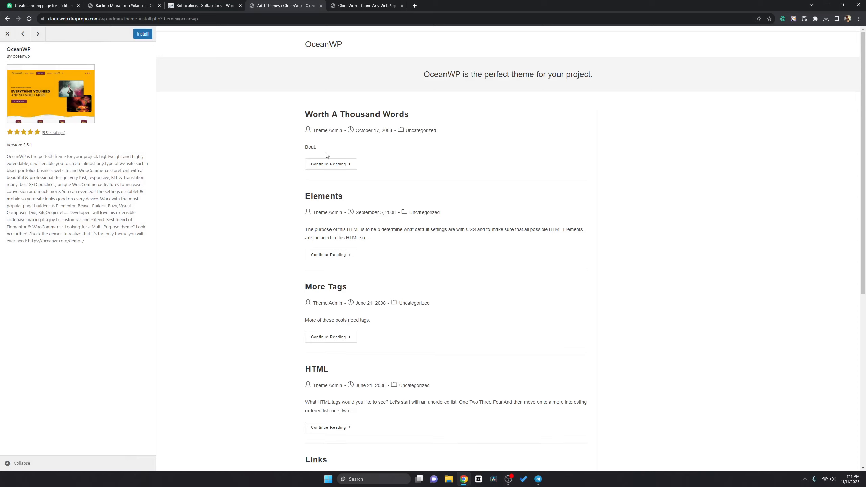
pyautogui.scroll(-1, 347, 154)
pyautogui.scroll(-6, 346, 155)
pyautogui.scroll(8, 346, 154)
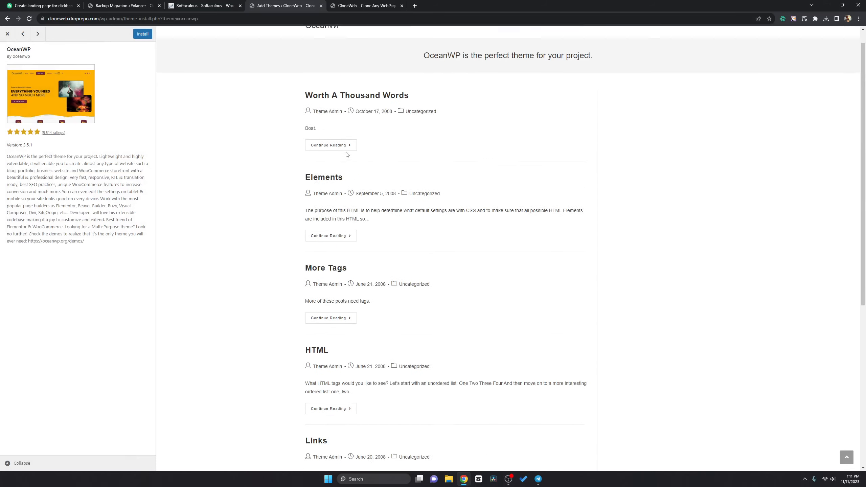
pyautogui.click(8, 34)
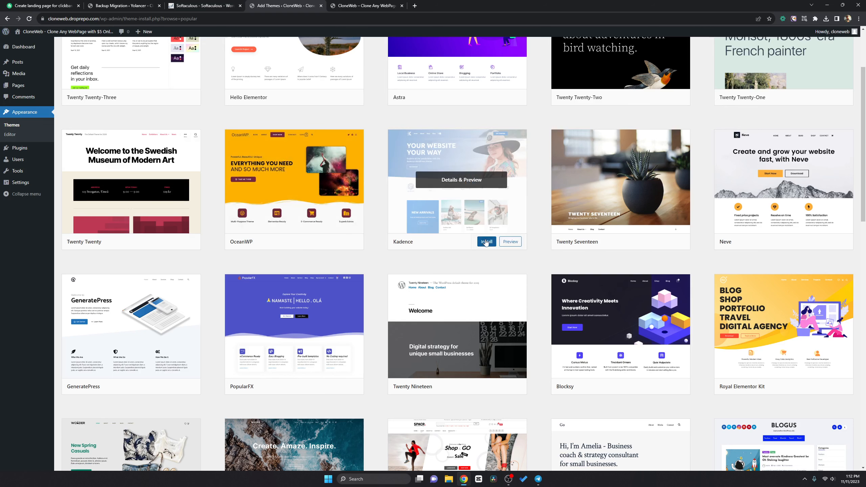
# - Install the Kadence theme from the popular themes and activate it on the site
pyautogui.click(487, 242)
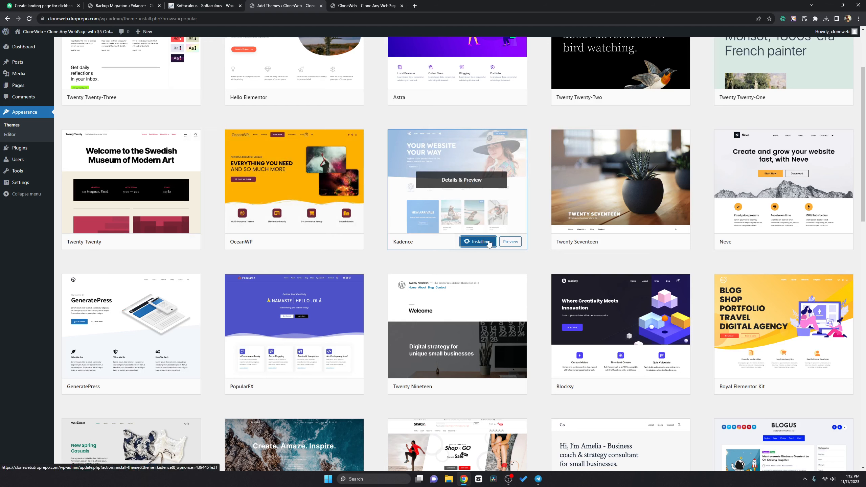
pyautogui.scroll(2, 488, 244)
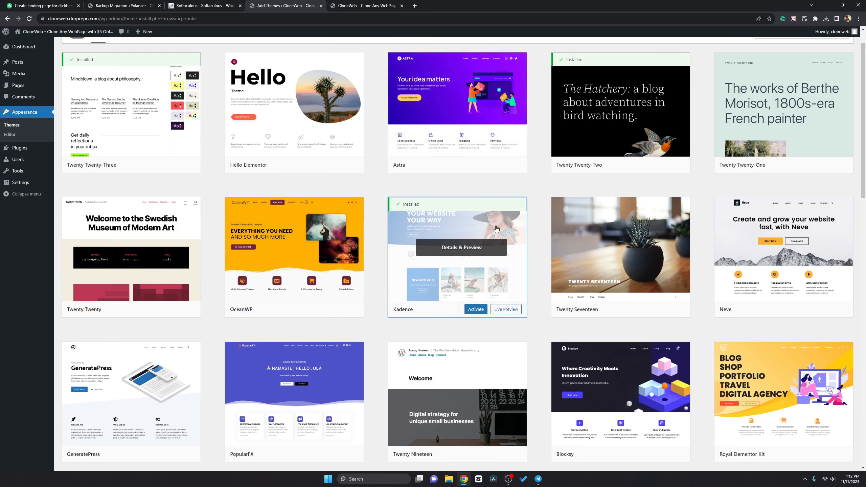
pyautogui.click(475, 310)
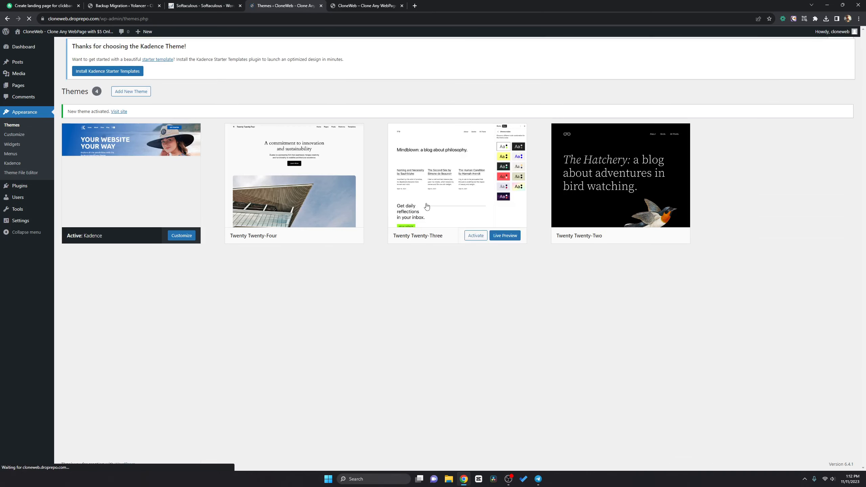
# - Delete the unused Twenty Twenty-Two, Twenty Twenty-Three and Twenty Twenty-Four themes, confirming each deletion
pyautogui.click(613, 191)
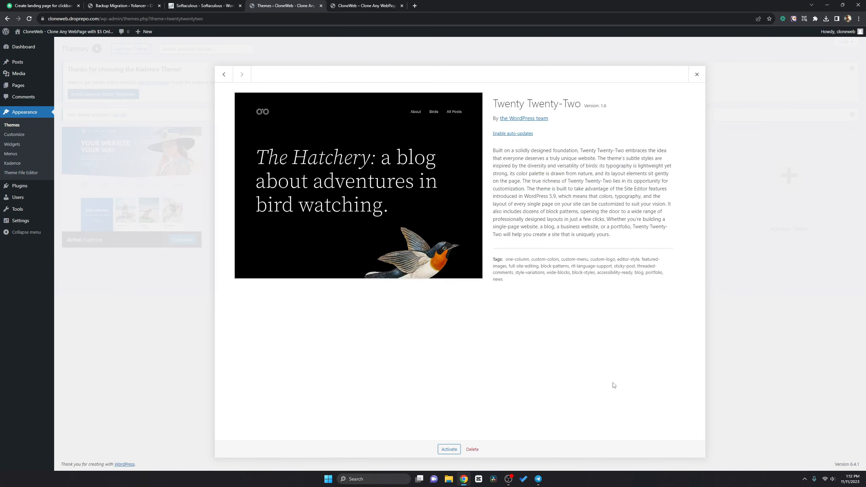
pyautogui.click(476, 449)
pyautogui.click(468, 72)
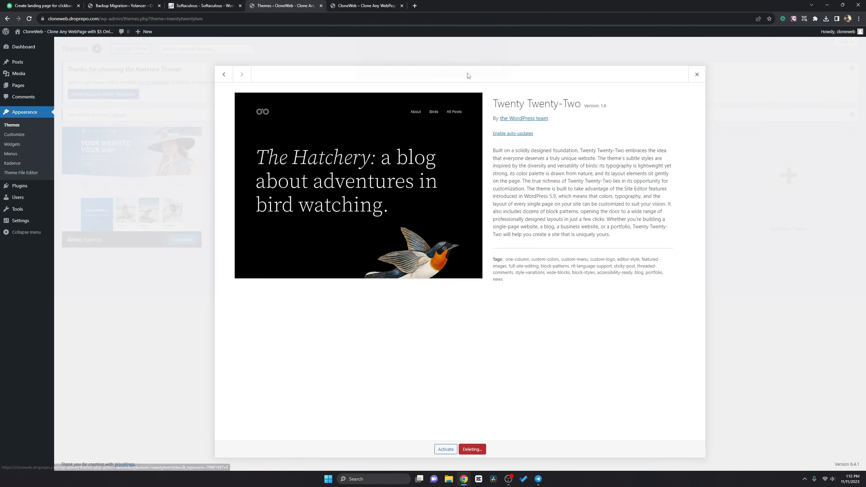
pyautogui.click(408, 203)
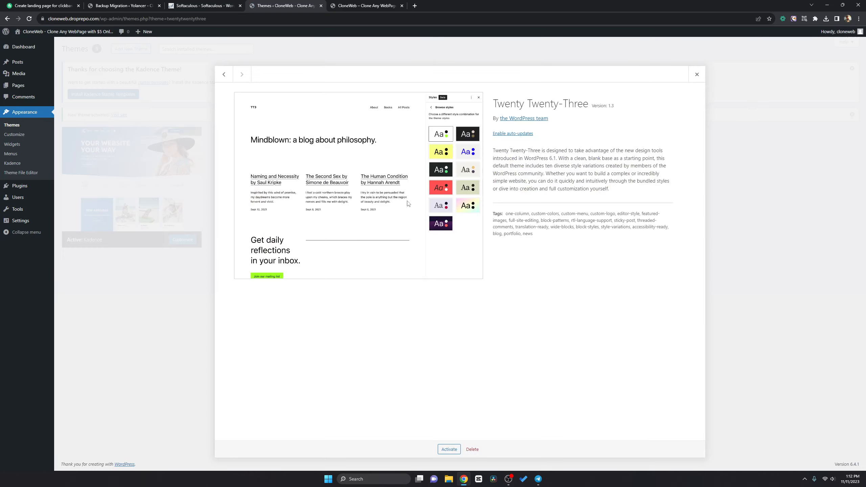
pyautogui.click(471, 449)
pyautogui.click(464, 71)
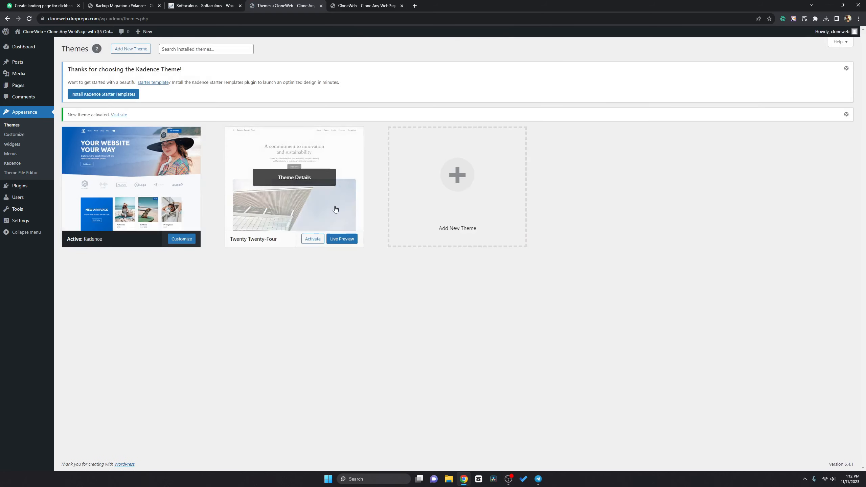
pyautogui.click(336, 209)
pyautogui.click(472, 449)
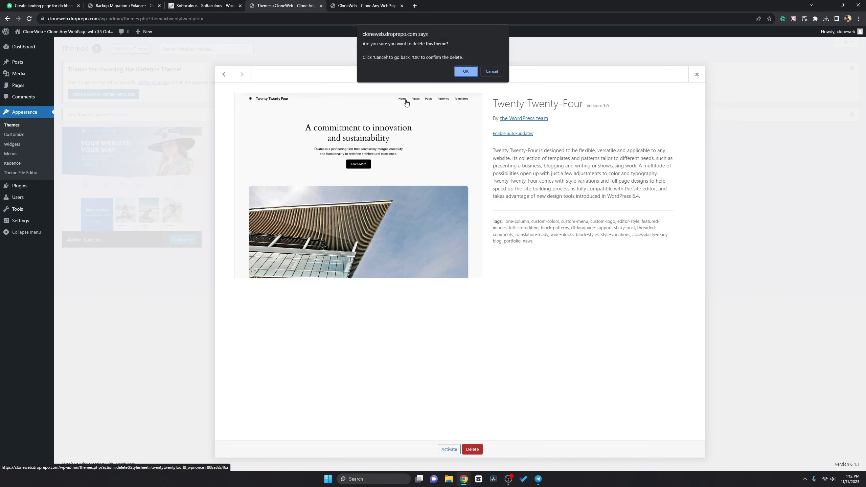
pyautogui.click(466, 71)
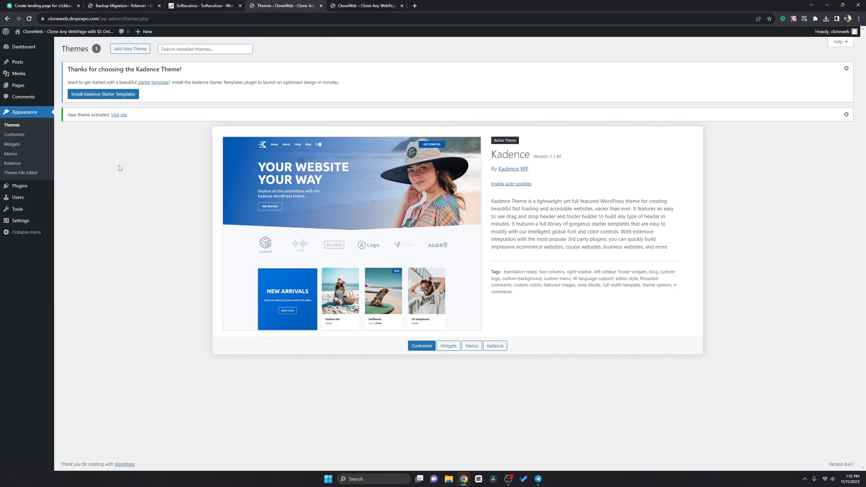
# - Install the Kadence Starter Templates plugin and look through its template library
pyautogui.click(114, 95)
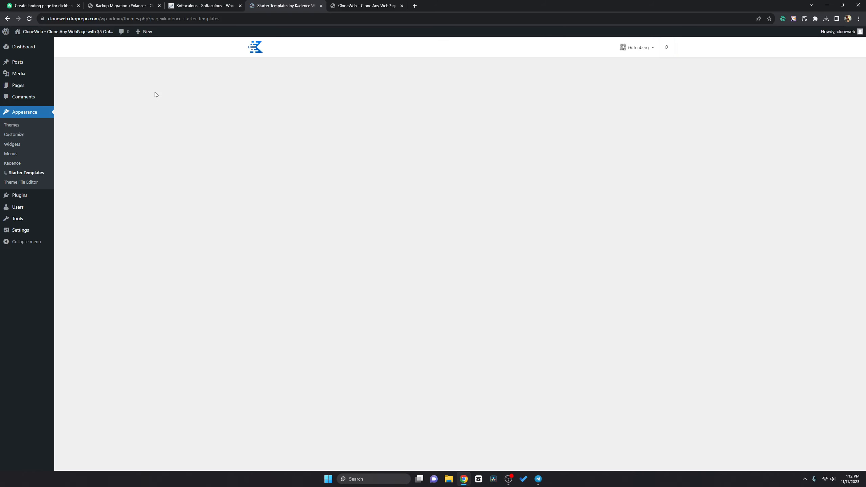
pyautogui.scroll(-8, 166, 124)
pyautogui.scroll(-5, 166, 126)
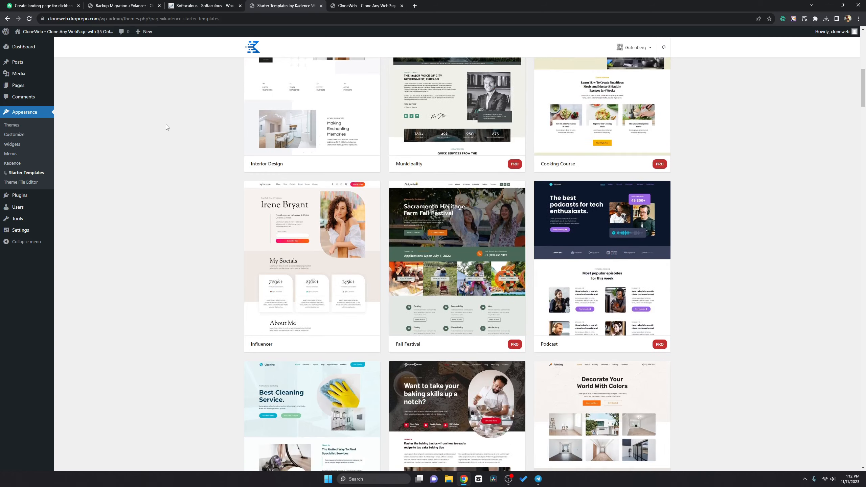
pyautogui.scroll(13, 166, 127)
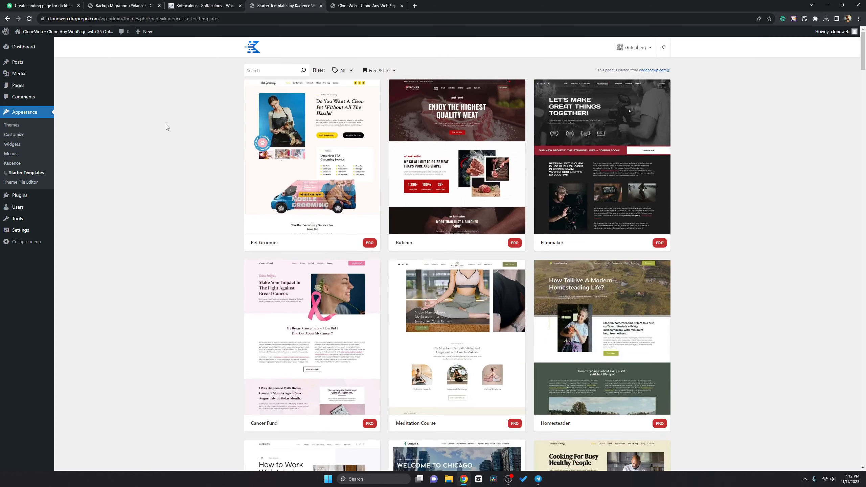
# - Upload Elementor Pro.zip from ZipBackups > Wordpress Backups > WordpressPlugins on Hard Drive (D:) as a new plugin, install it and activate it
pyautogui.click(30, 199)
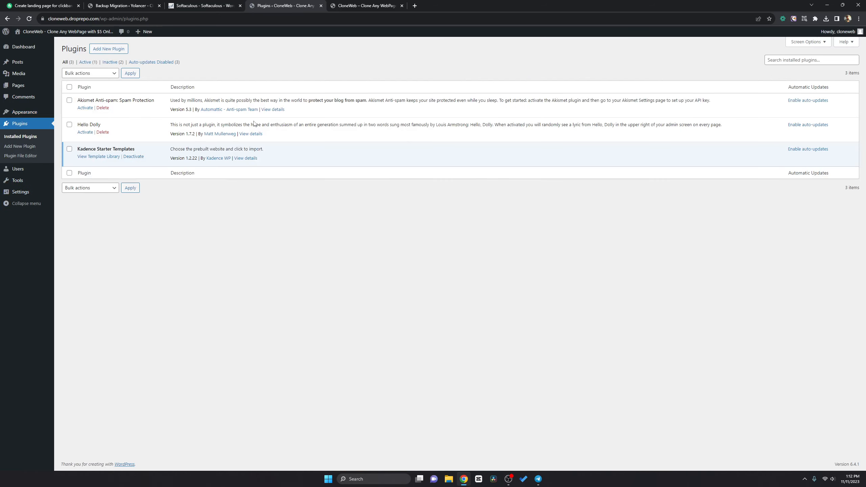
pyautogui.click(109, 49)
pyautogui.click(132, 51)
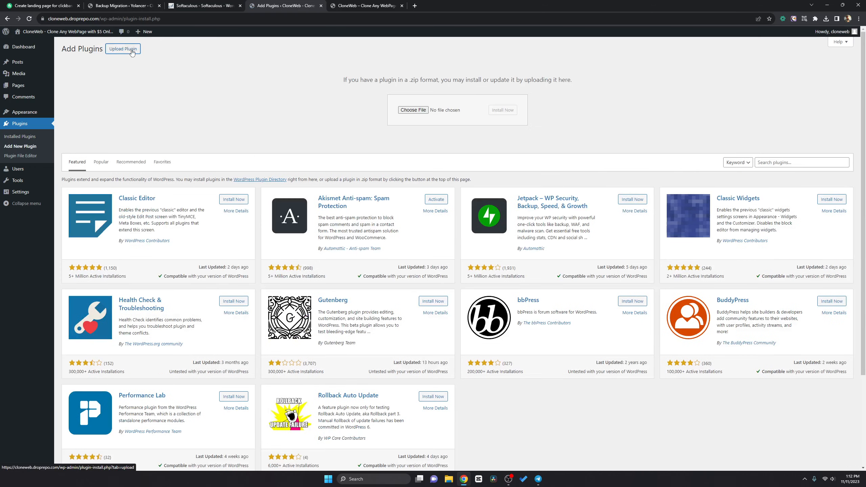
pyautogui.click(418, 111)
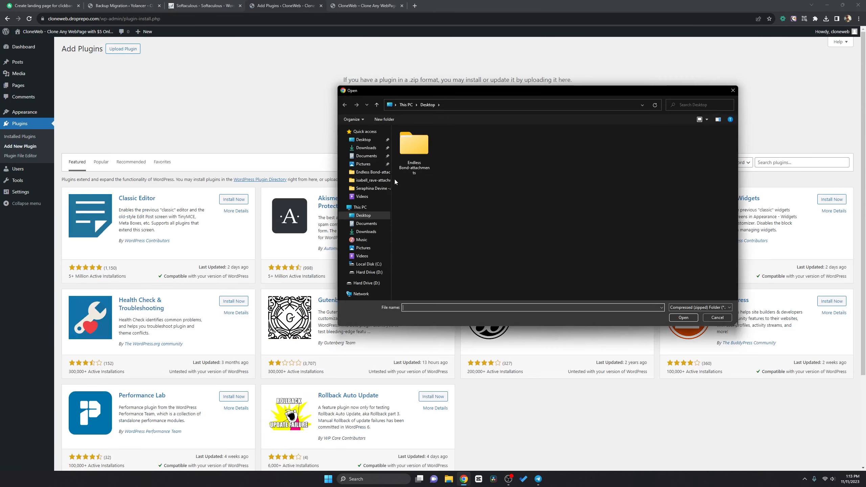
pyautogui.click(369, 272)
pyautogui.doubleClick(422, 246)
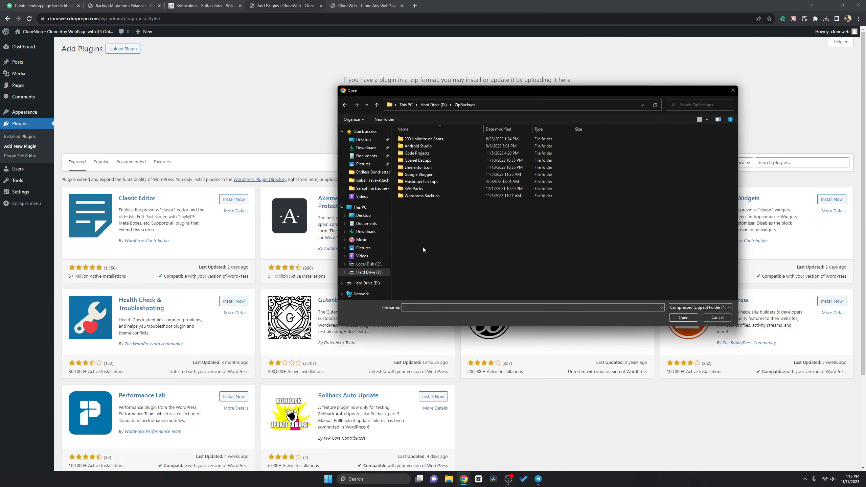
pyautogui.doubleClick(428, 195)
pyautogui.doubleClick(417, 153)
pyautogui.click(419, 167)
pyautogui.click(680, 318)
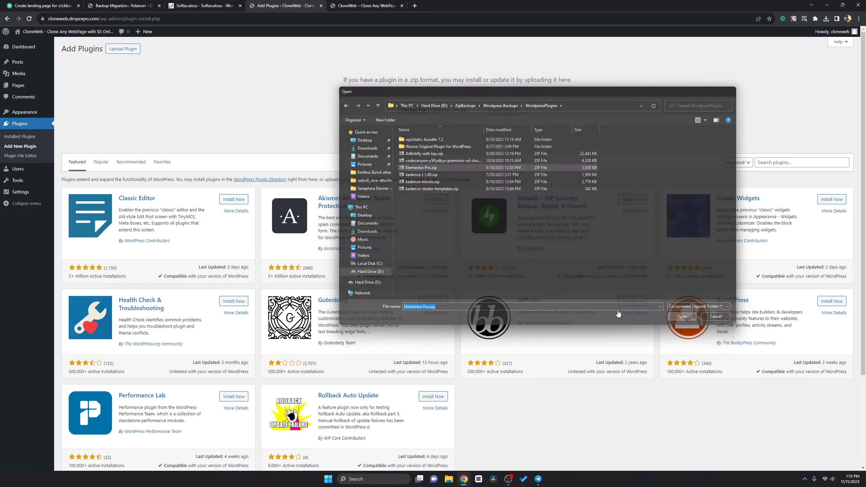
pyautogui.click(499, 113)
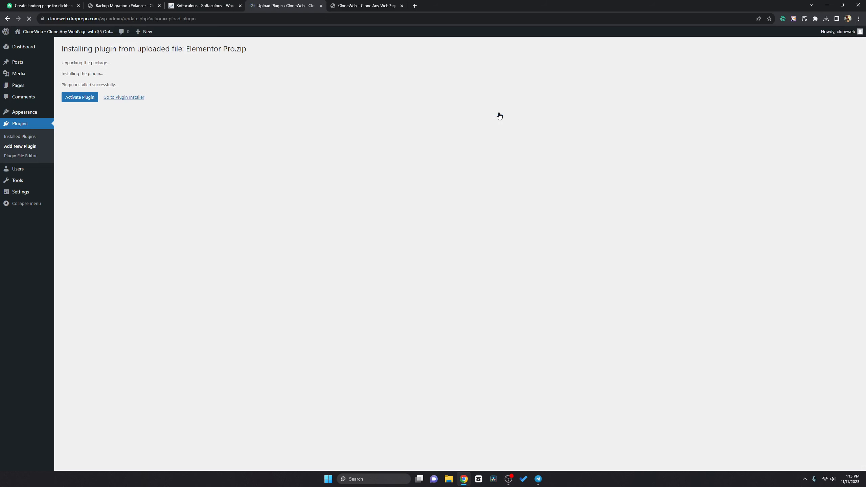
pyautogui.click(91, 100)
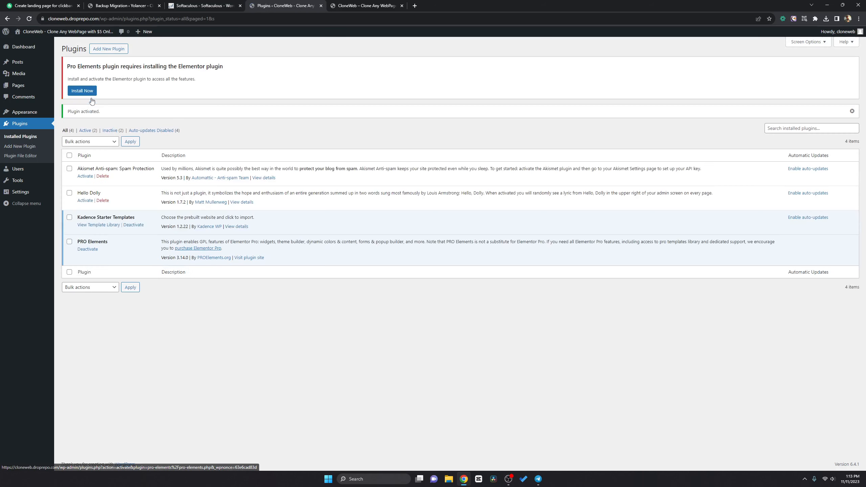
# - Install the Elementor plugin that PRO Elements requires and activate it
pyautogui.click(89, 93)
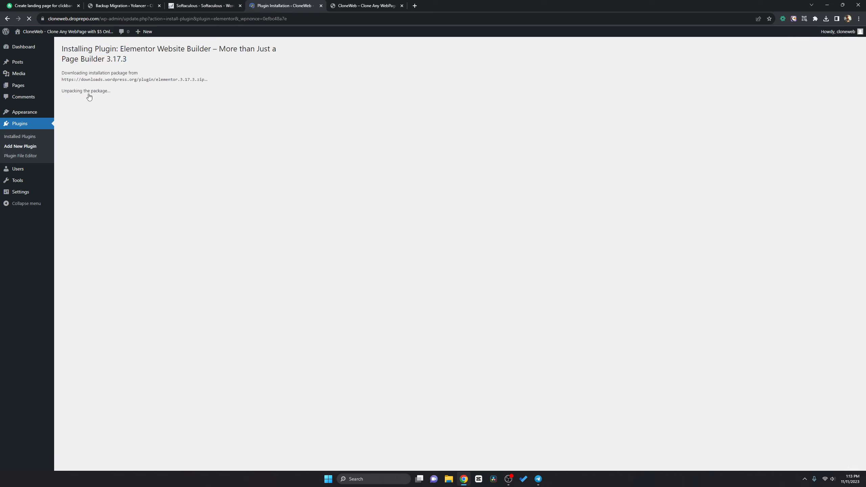
pyautogui.click(86, 125)
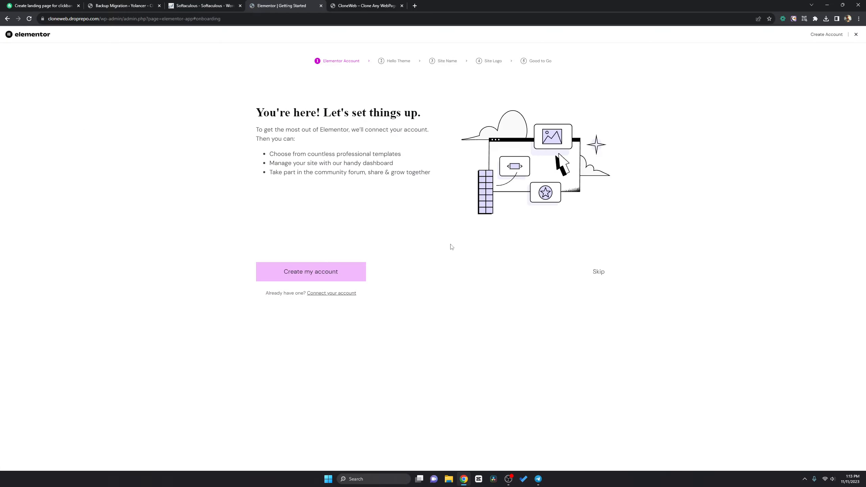
# - Skip all stages of the Elementor onboarding wizard, including the account, Hello theme, site name and site logo stages
pyautogui.click(606, 270)
pyautogui.click(600, 273)
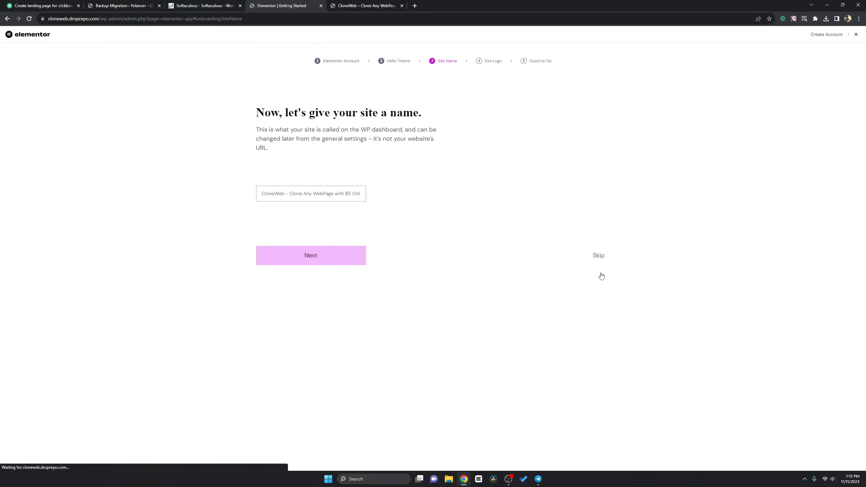
pyautogui.click(599, 272)
pyautogui.click(597, 287)
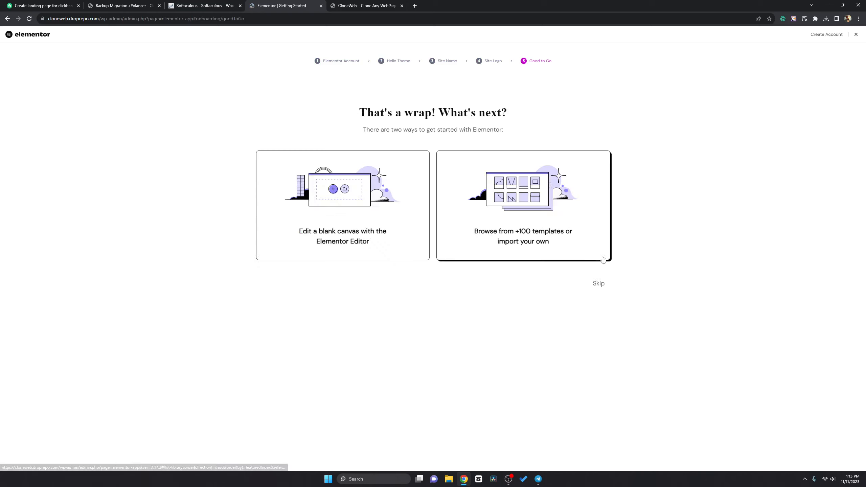
pyautogui.click(601, 286)
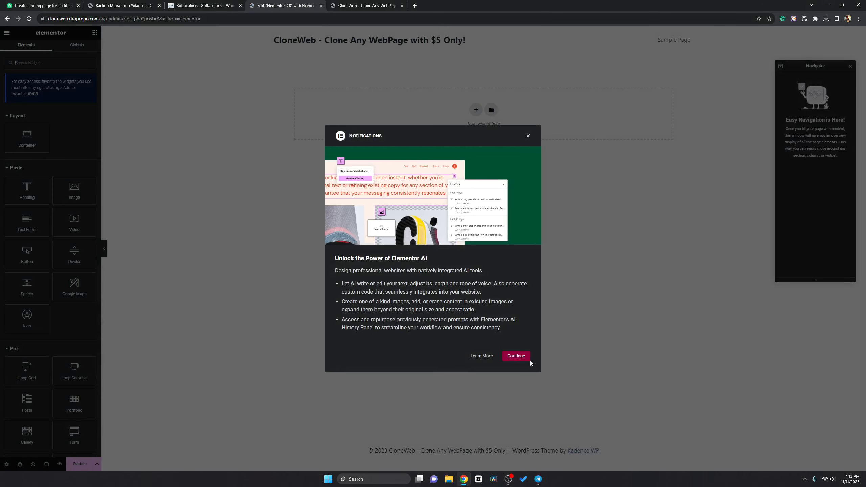
# - Dismiss the Elementor AI notification and exit the editor to the WordPress Pages list, deferring the exit option choice and closing the block editor welcome
pyautogui.click(530, 359)
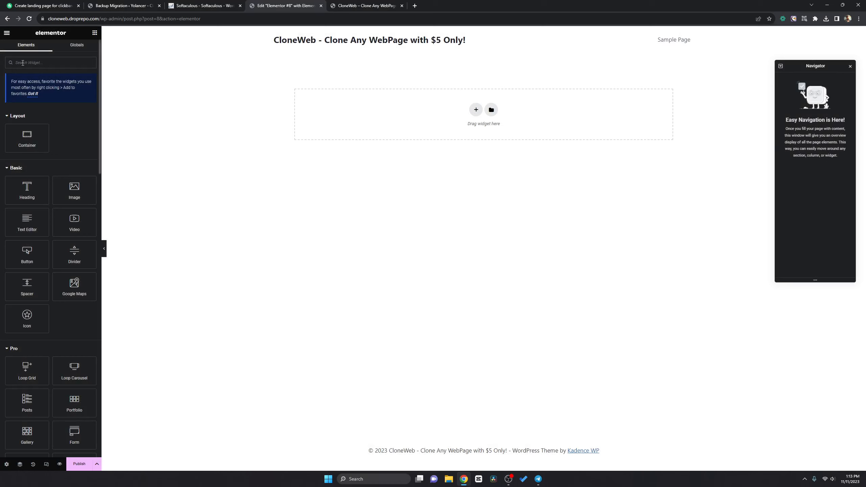
pyautogui.click(6, 33)
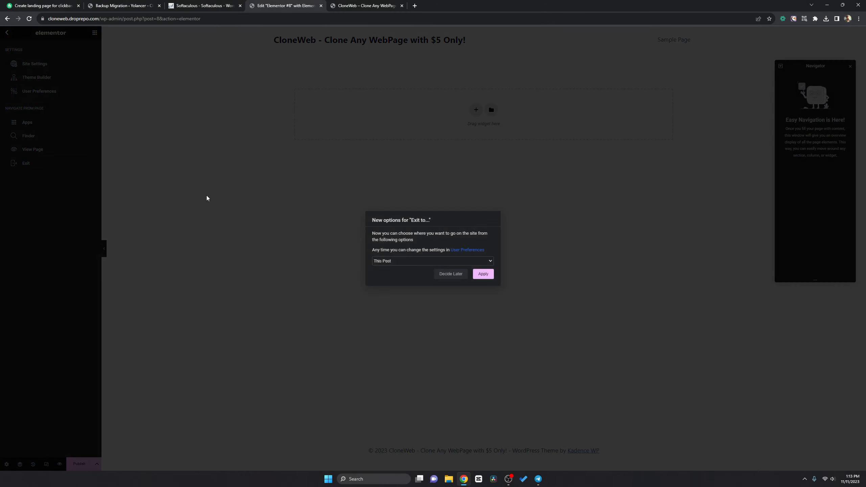
pyautogui.click(459, 274)
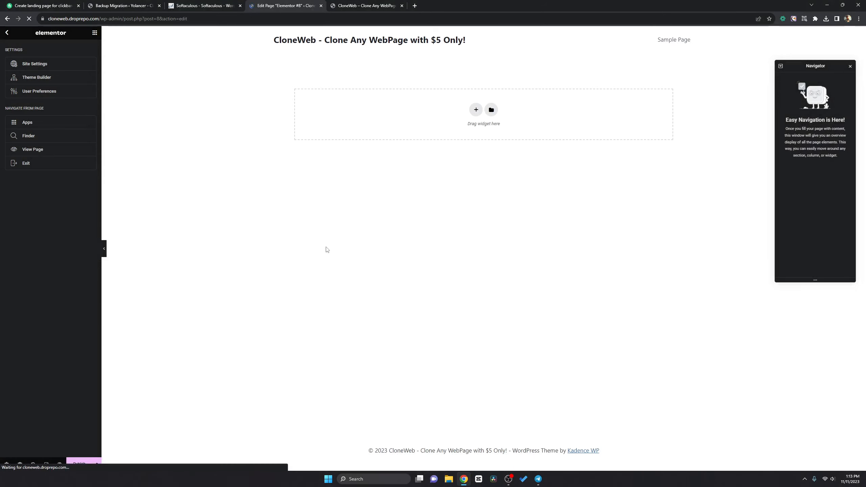
pyautogui.click(395, 5)
pyautogui.click(402, 5)
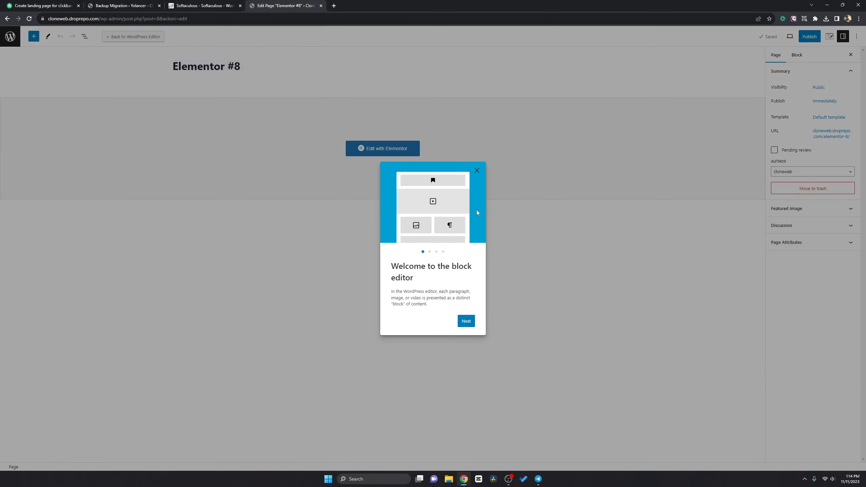
pyautogui.click(476, 171)
pyautogui.click(10, 36)
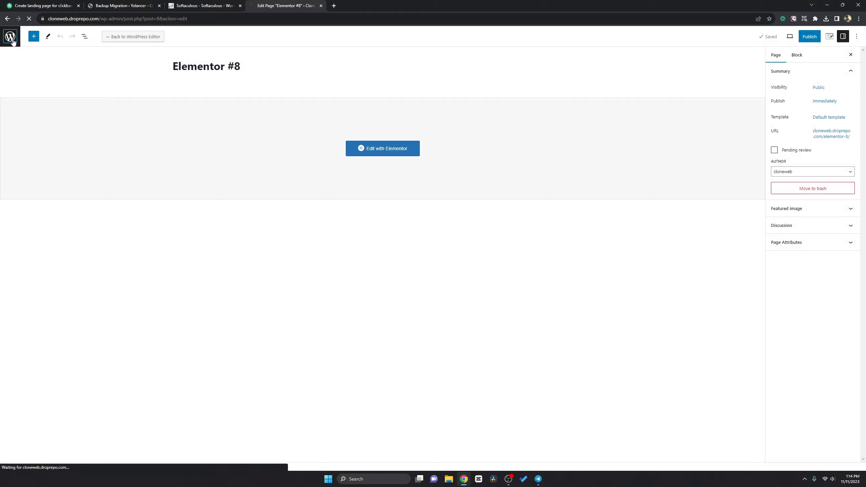
# - Check the site's front page in a separate browser tab and close that tab
pyautogui.moveTo(38, 34)
pyautogui.middleClick(64, 43)
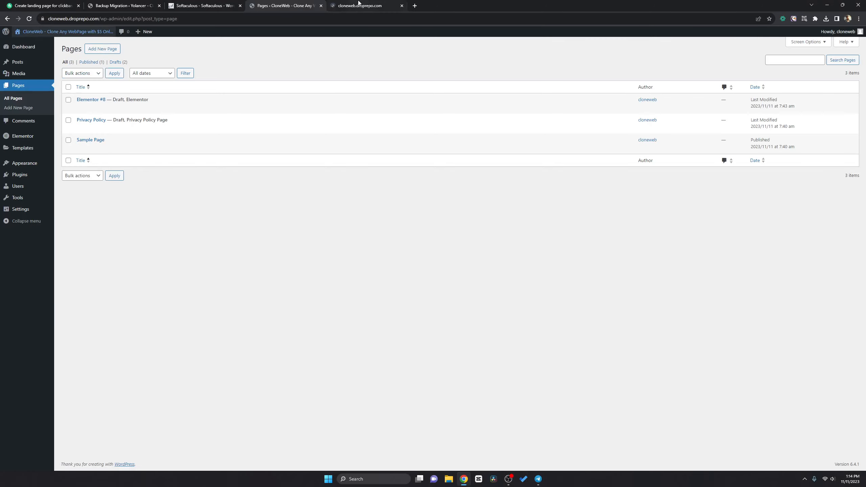
pyautogui.click(360, 4)
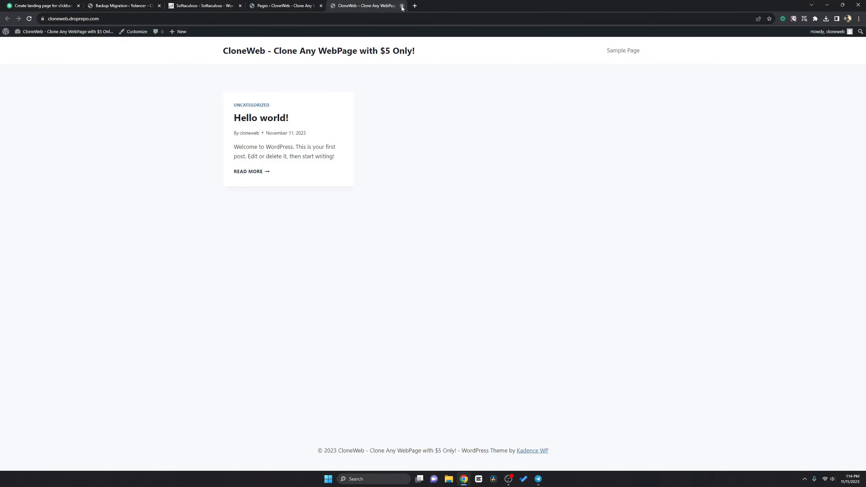
pyautogui.click(402, 6)
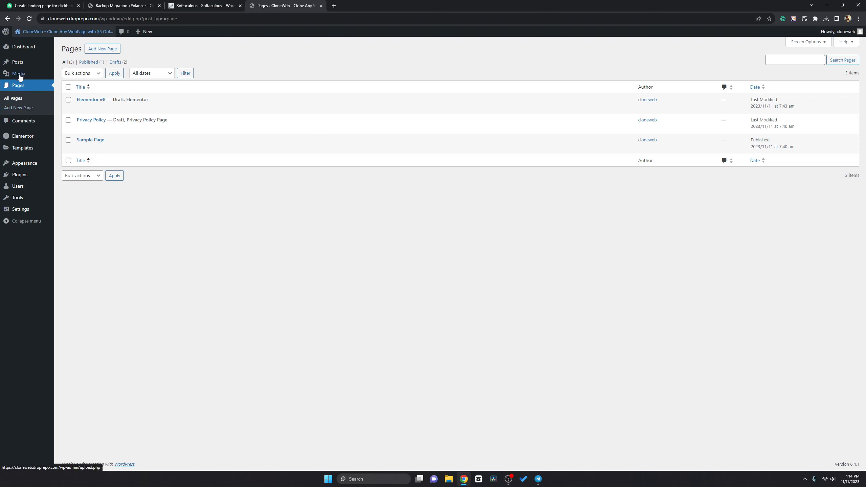
# - Add a post category named Landing Page with the slug LandingPage
pyautogui.moveTo(16, 62)
pyautogui.click(68, 83)
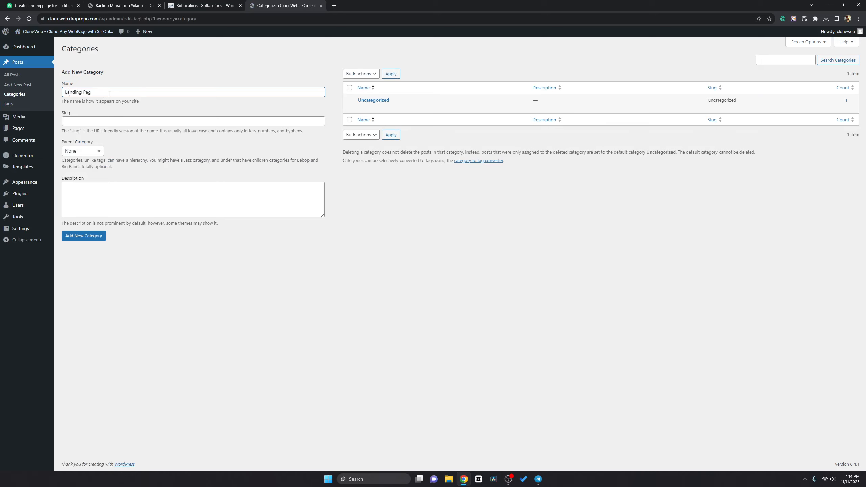
pyautogui.moveTo(109, 94); pyautogui.dragTo(1, 93)
pyautogui.hotkey('ctrl', 'c')
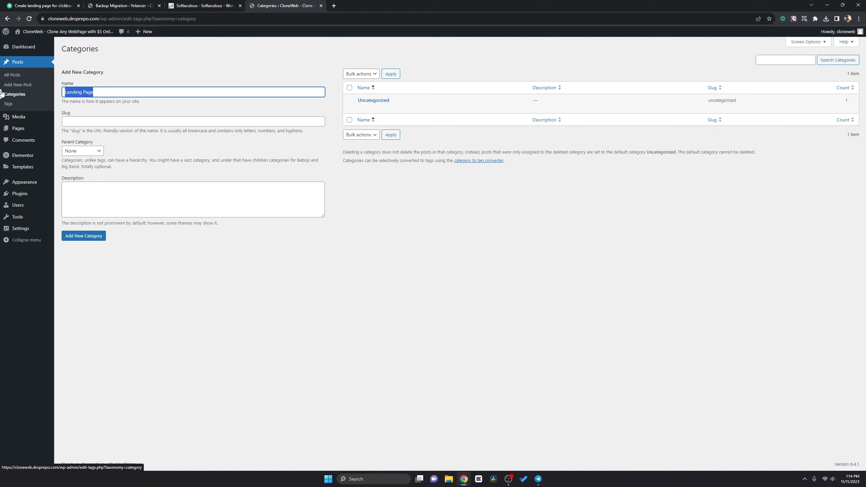
pyautogui.click(85, 124)
pyautogui.hotkey('ctrl', 'v')
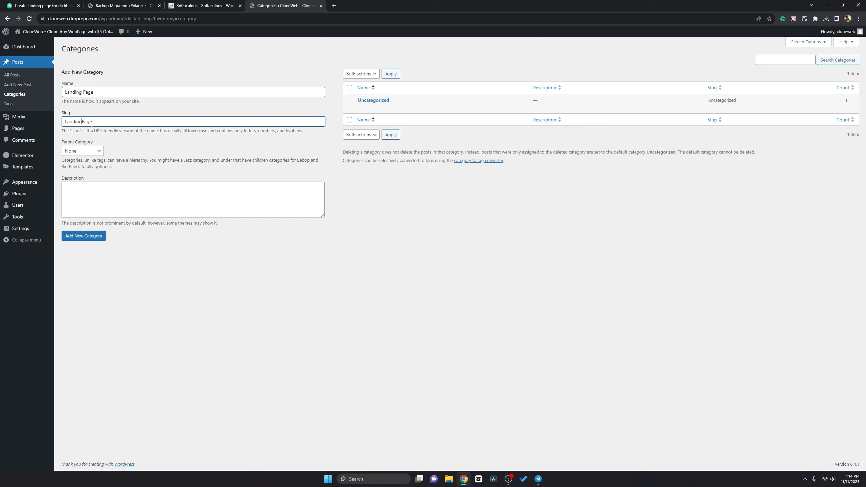
pyautogui.click(231, 252)
pyautogui.click(99, 241)
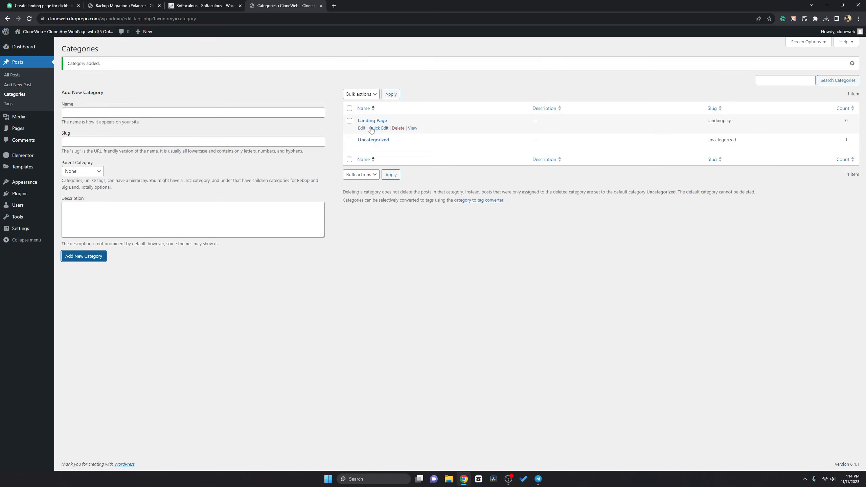
# - View the Landing Page category archive in a separate browser tab, close it and dismiss the notice on the Categories screen
pyautogui.rightClick(414, 129)
pyautogui.click(423, 134)
pyautogui.click(354, 6)
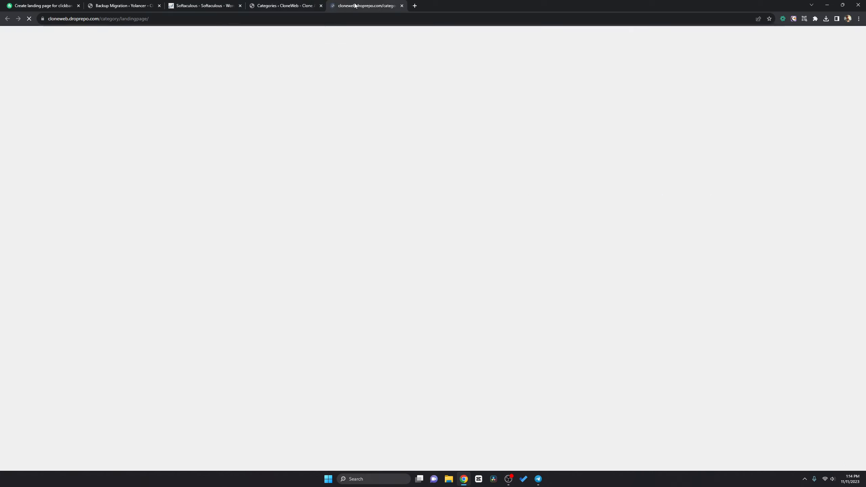
pyautogui.click(127, 19)
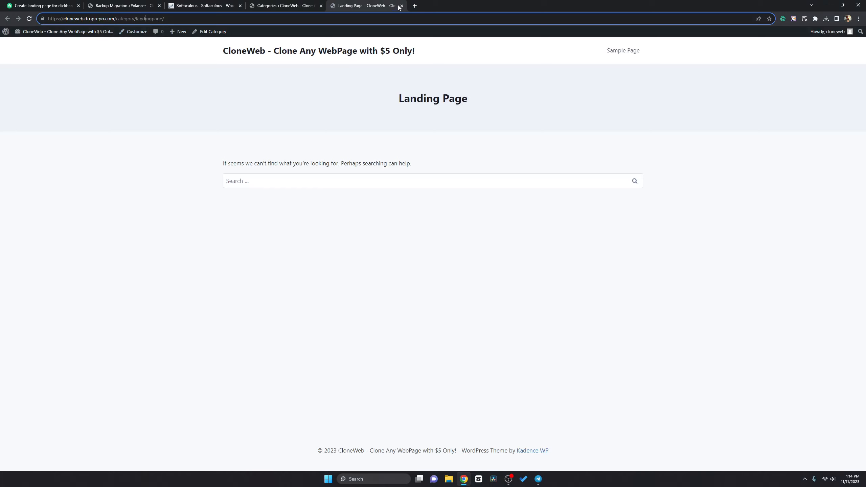
pyautogui.moveTo(396, 99); pyautogui.dragTo(499, 101)
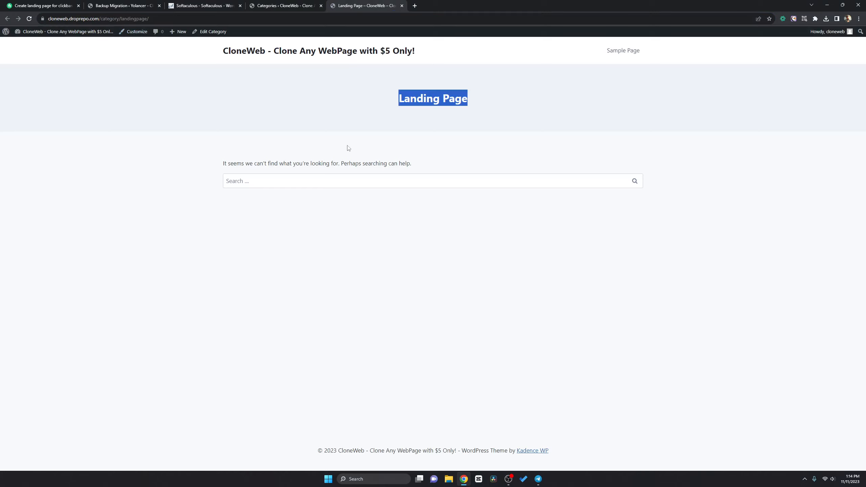
pyautogui.click(403, 6)
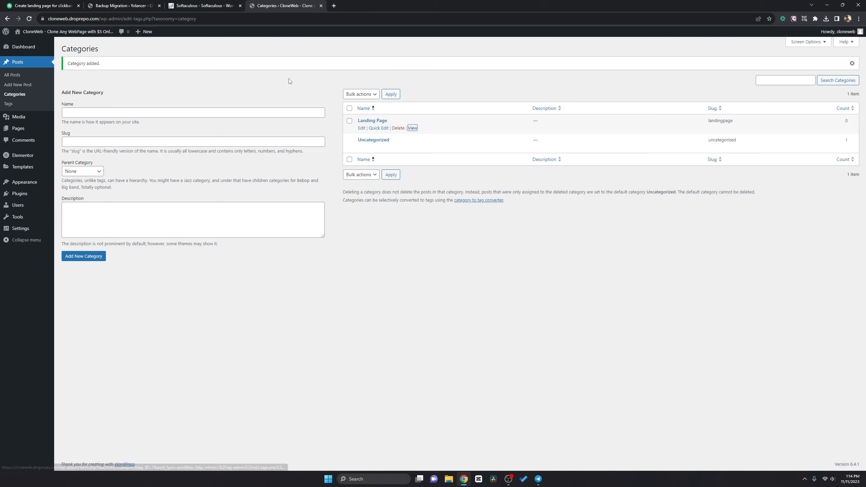
pyautogui.click(852, 63)
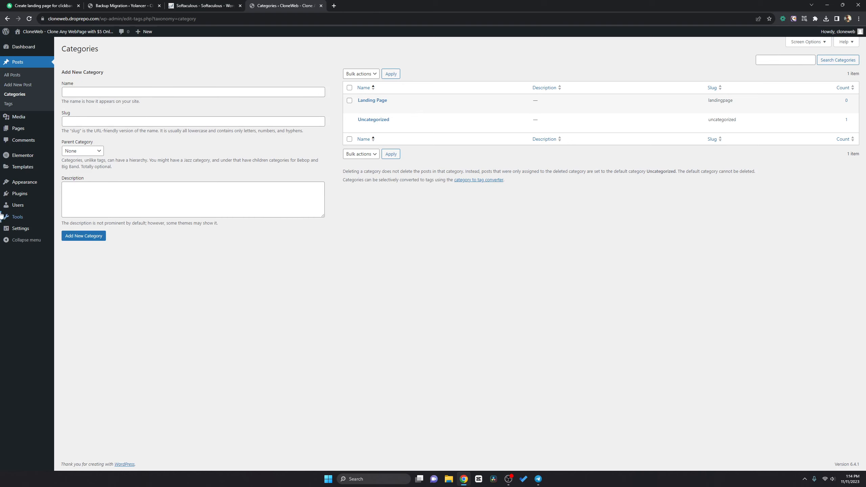
# - Preview the Sample Page, and move both Sample Page and the Elementor #8 draft to the trash
pyautogui.moveTo(2, 220)
pyautogui.click(25, 132)
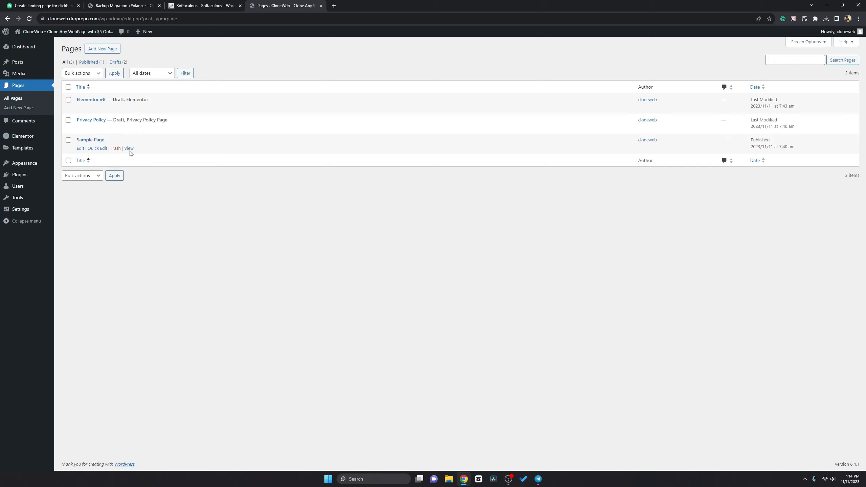
pyautogui.click(129, 148)
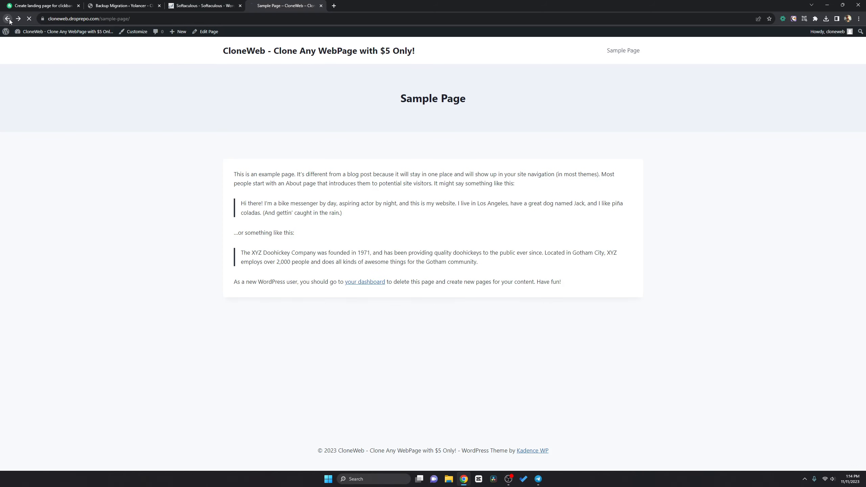
pyautogui.click(8, 19)
pyautogui.click(115, 149)
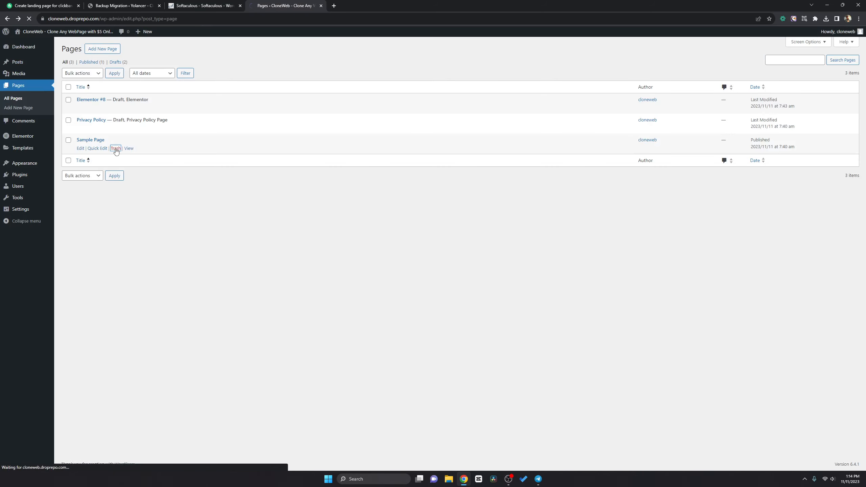
pyautogui.click(117, 129)
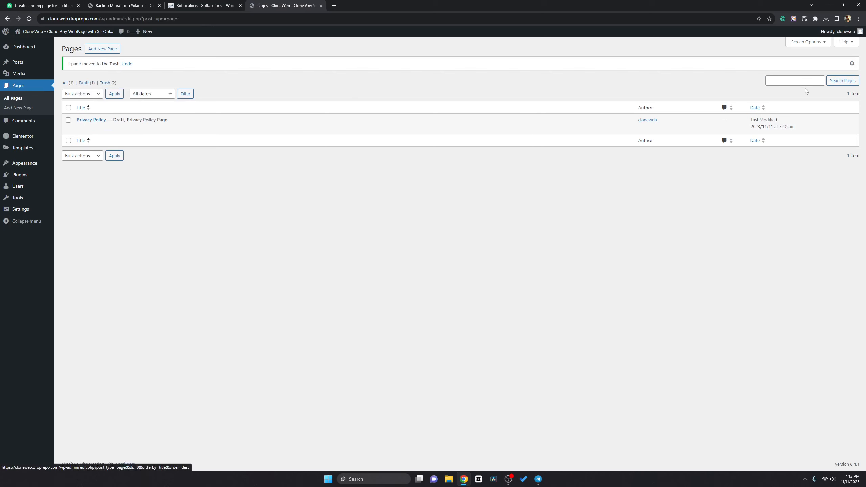
# - Bulk delete the inactive Akismet Anti-spam and Hello Dolly plugins, confirming the deletion
pyautogui.click(26, 178)
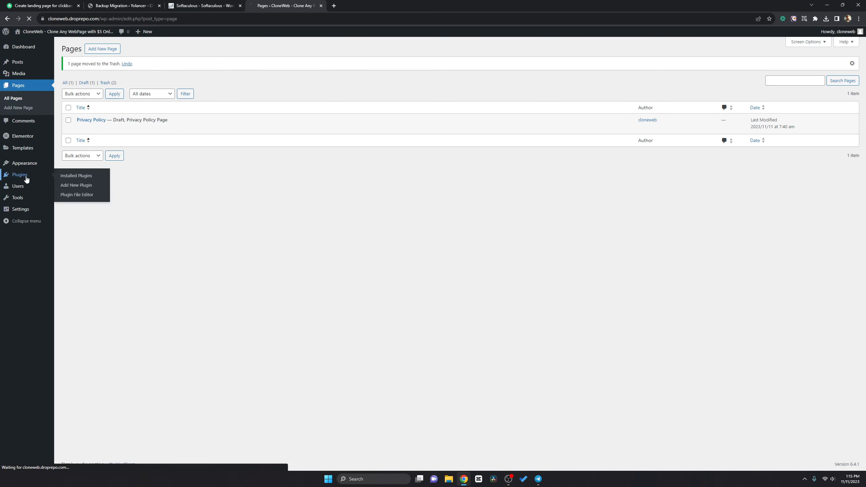
pyautogui.click(69, 87)
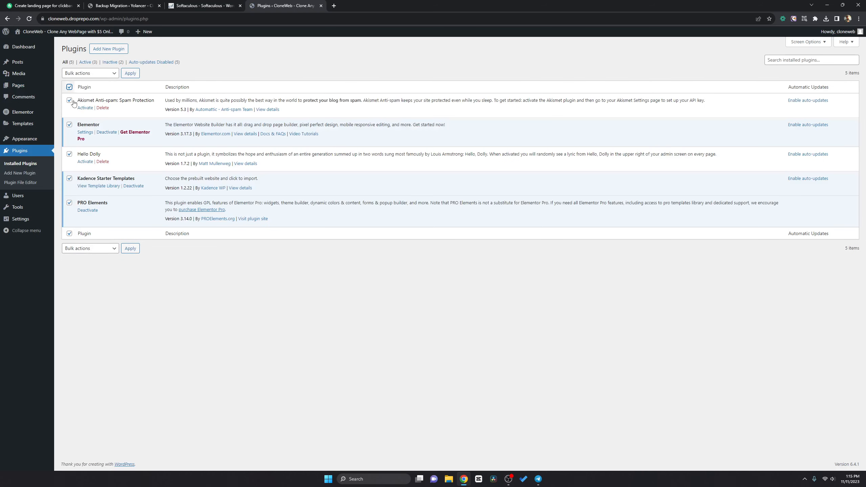
pyautogui.click(69, 87)
pyautogui.click(69, 154)
pyautogui.click(70, 100)
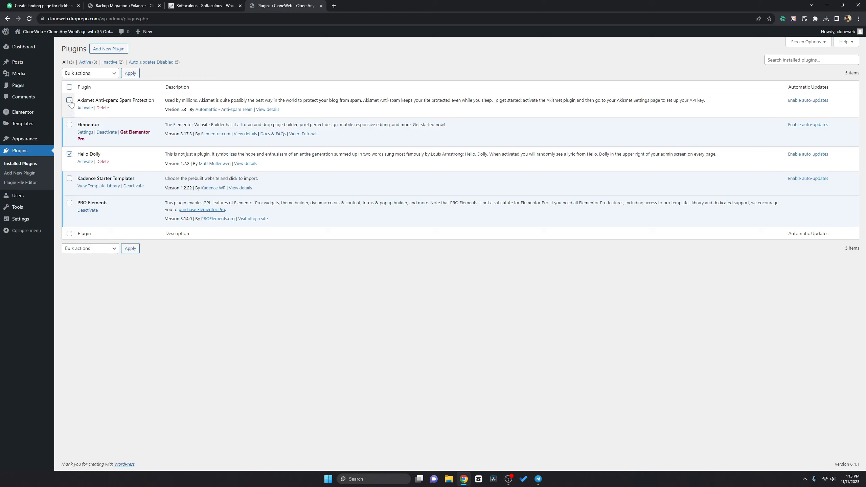
pyautogui.click(96, 73)
pyautogui.click(88, 109)
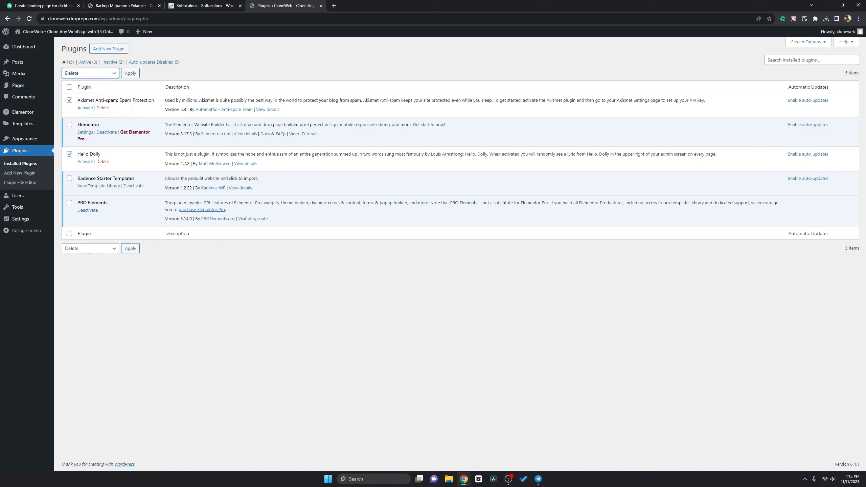
pyautogui.click(129, 73)
pyautogui.click(466, 65)
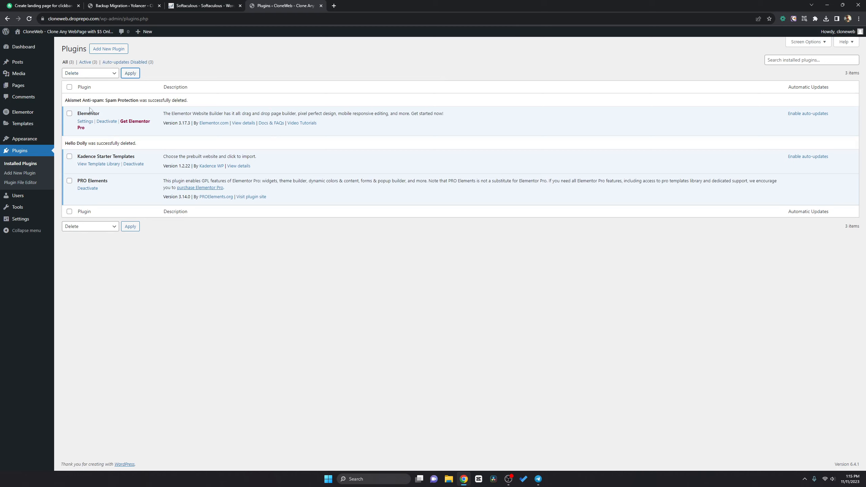
# - Permanently delete the trashed pages Elementor #8 and Sample Page
pyautogui.click(19, 85)
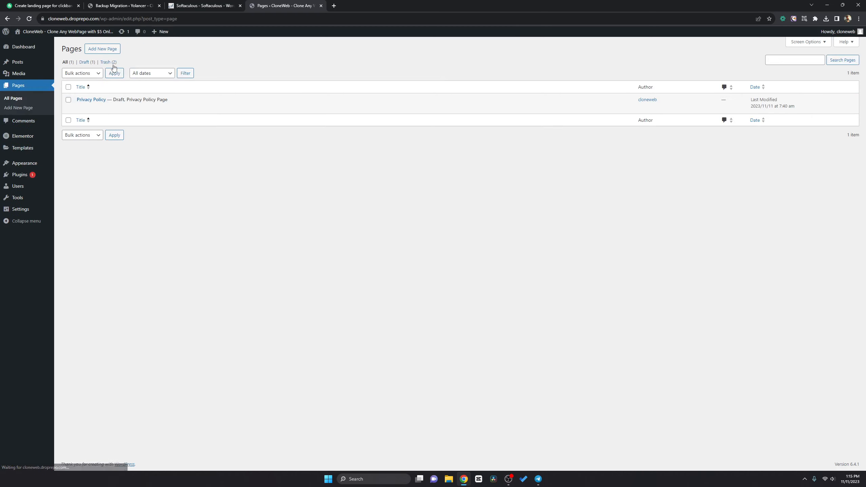
pyautogui.click(68, 87)
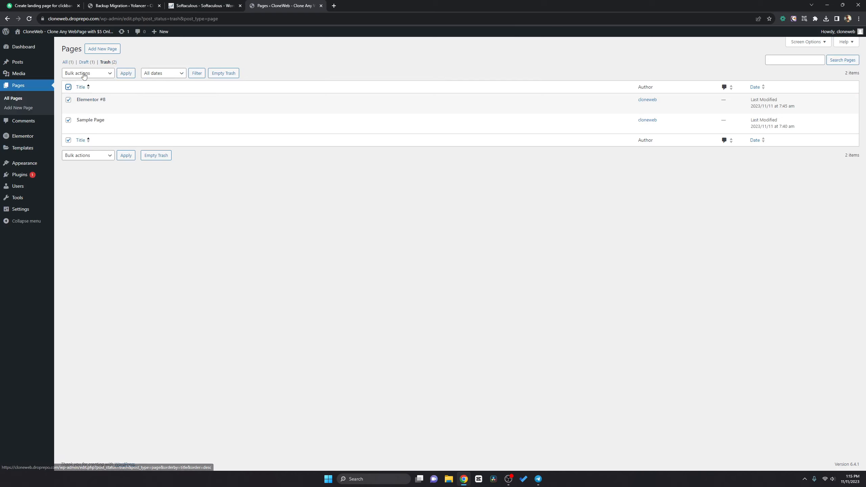
pyautogui.click(90, 76)
pyautogui.click(85, 97)
pyautogui.click(126, 75)
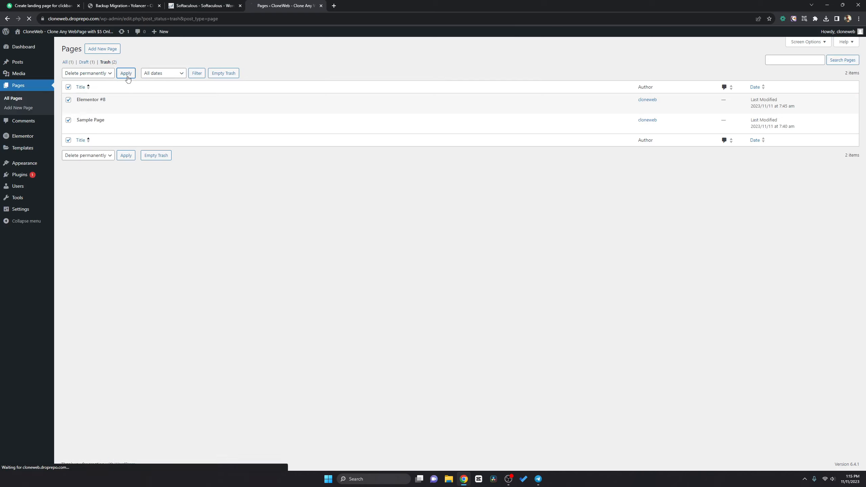
# - Move the Hello world! post to the trash and delete it permanently
pyautogui.click(21, 64)
pyautogui.click(116, 109)
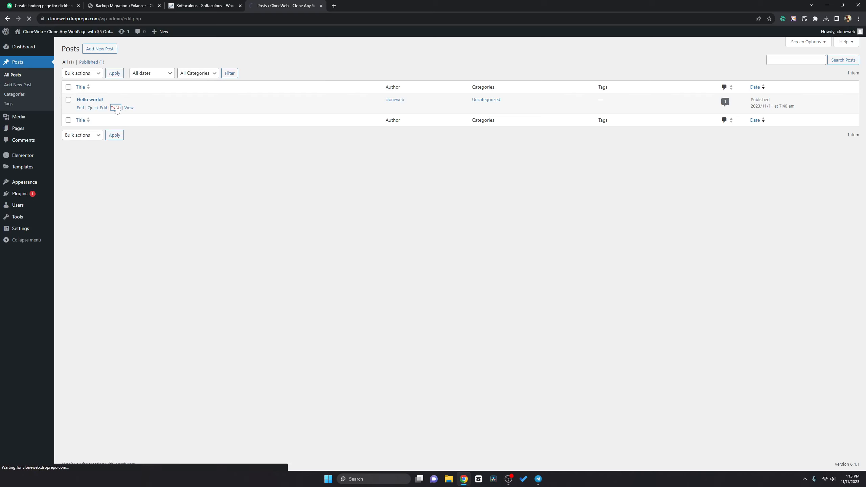
pyautogui.click(84, 82)
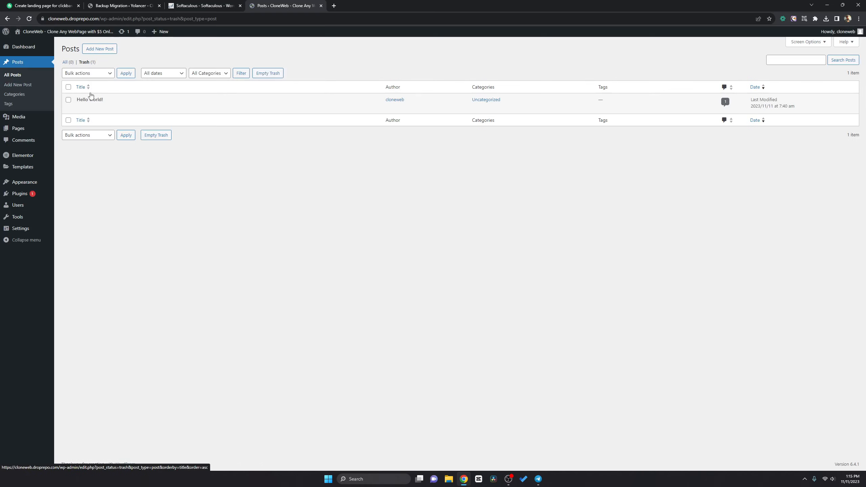
pyautogui.click(131, 109)
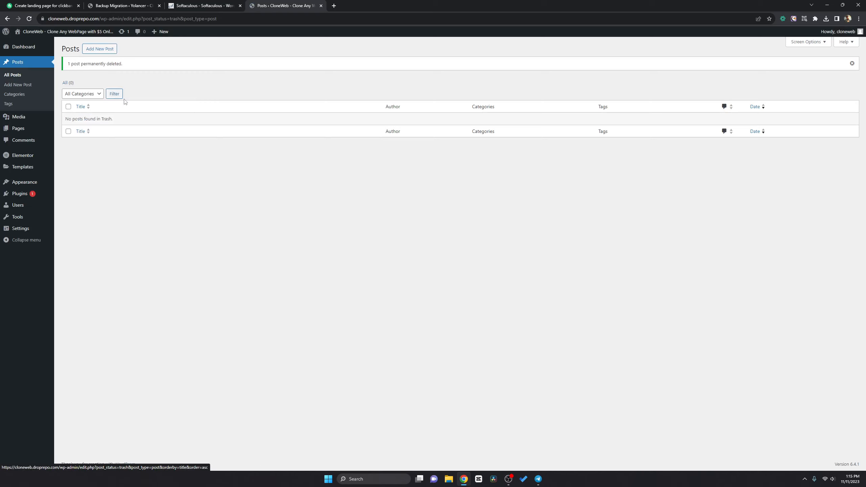
# - Check the site's Comments list, and update the PRO Elements plugin to version 3.17.1
pyautogui.click(28, 141)
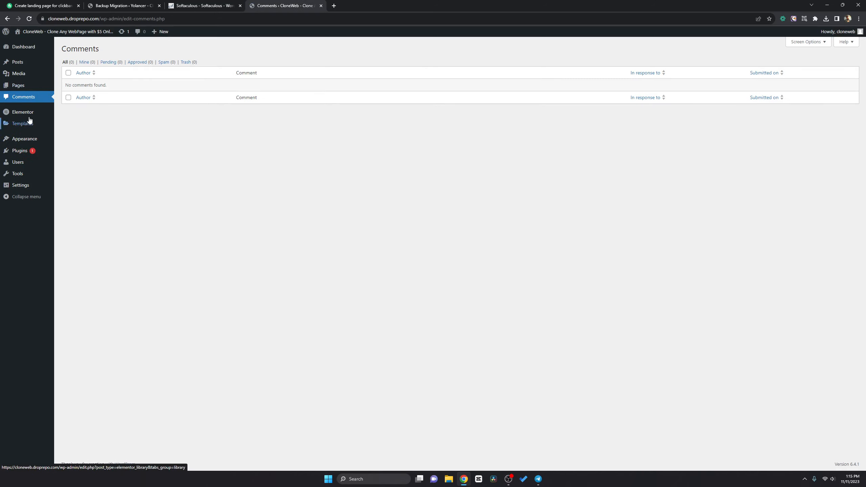
pyautogui.moveTo(29, 118)
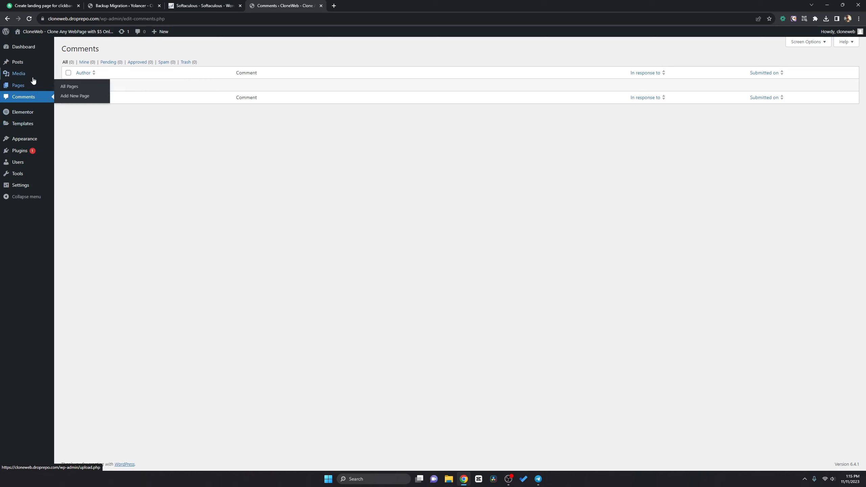
pyautogui.moveTo(32, 79)
pyautogui.moveTo(28, 153)
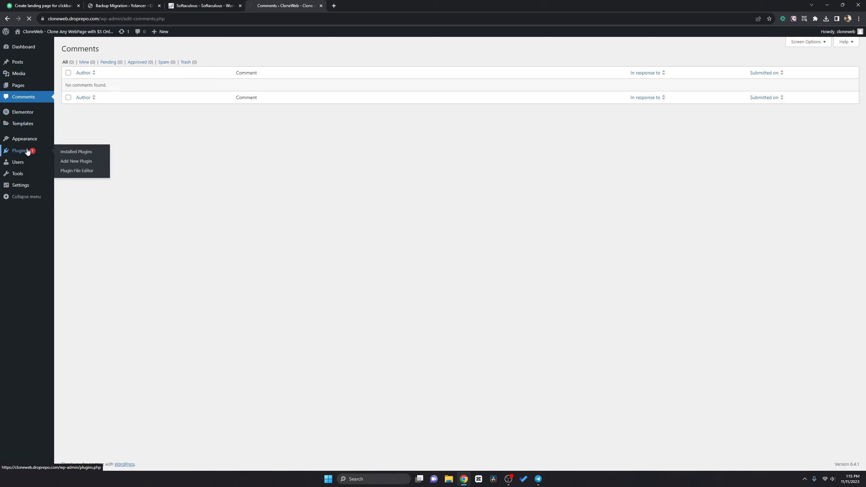
pyautogui.click(28, 152)
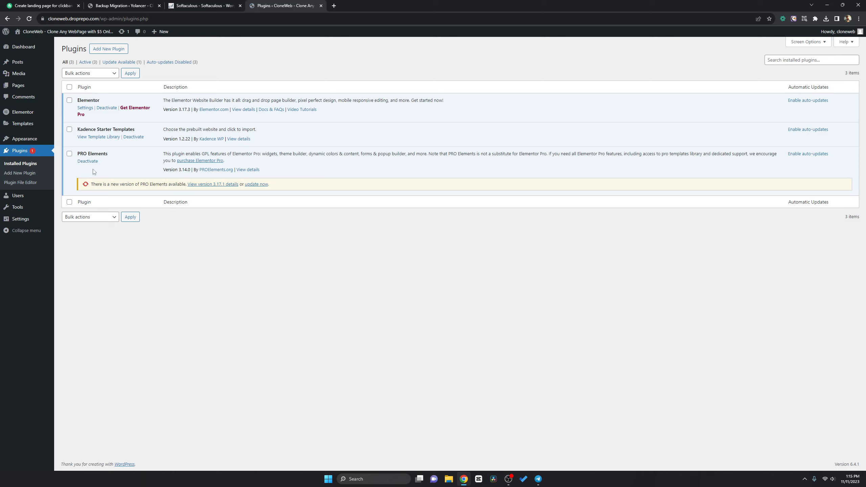
pyautogui.click(256, 185)
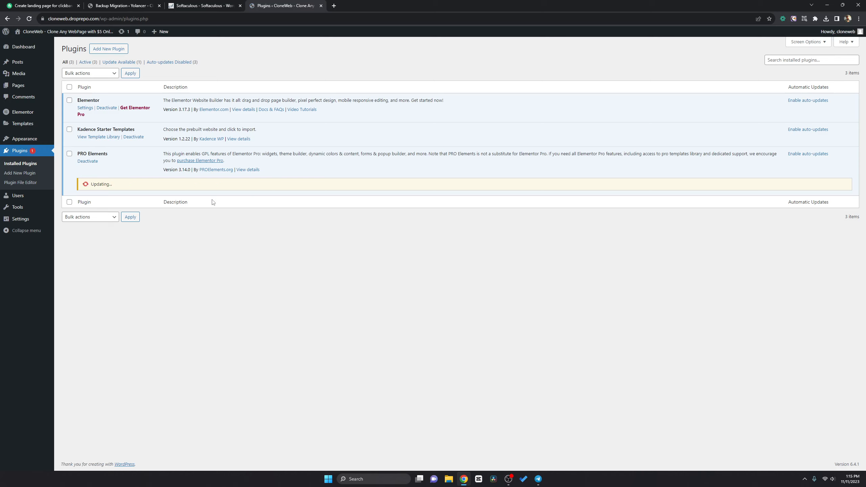
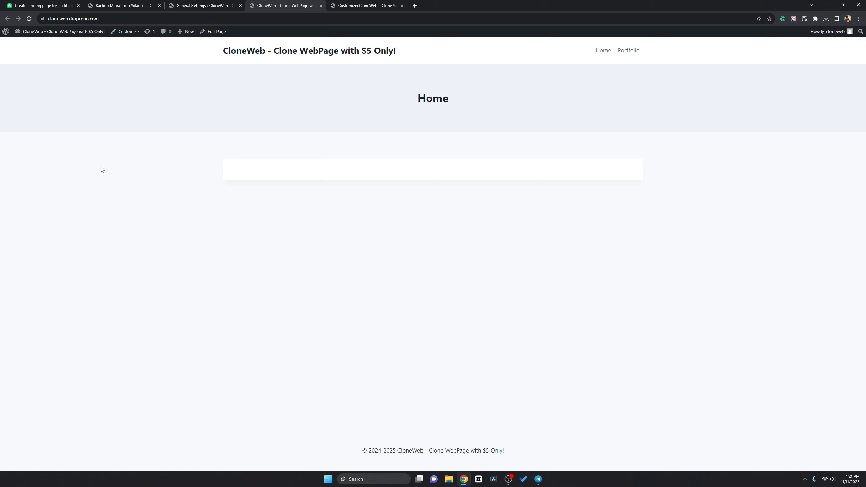
# - Close the customizer and site preview tabs with the settings notice, and return the Yolancer site to its dashboard
pyautogui.click(393, 7)
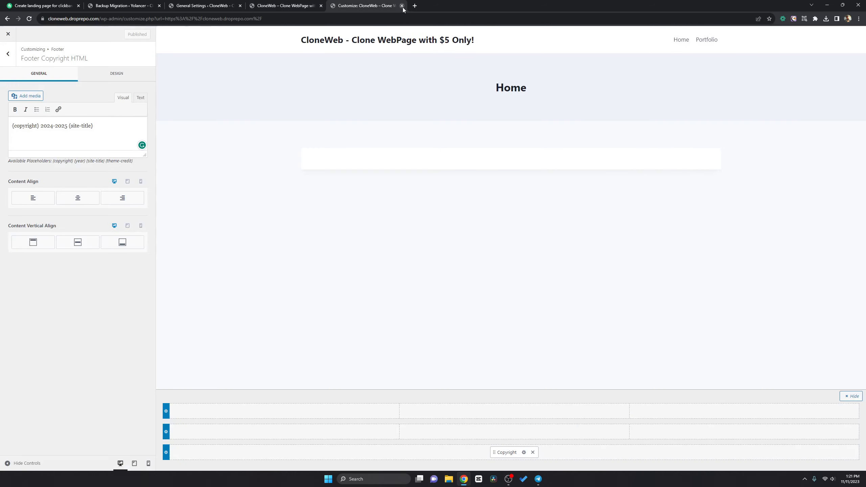
pyautogui.click(401, 5)
pyautogui.click(321, 6)
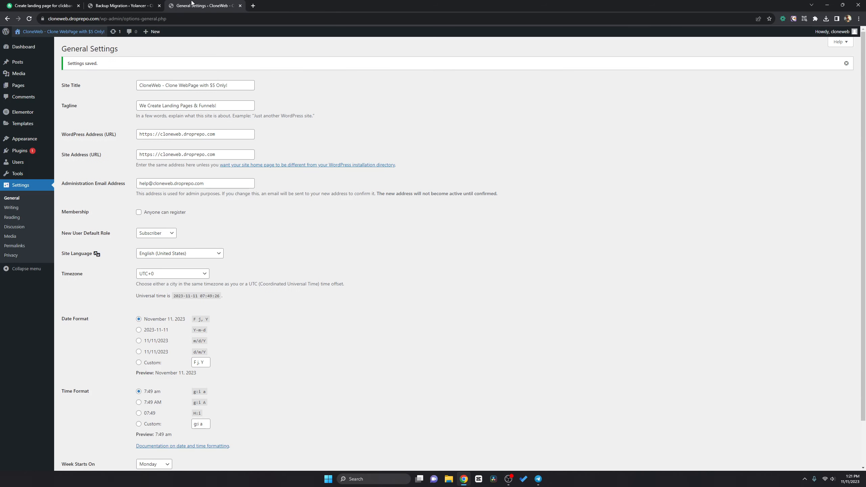
pyautogui.click(847, 64)
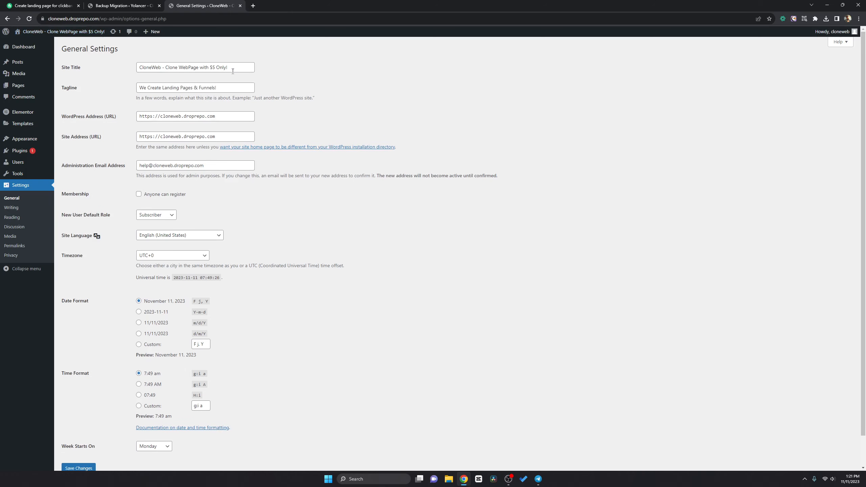
pyautogui.click(143, 4)
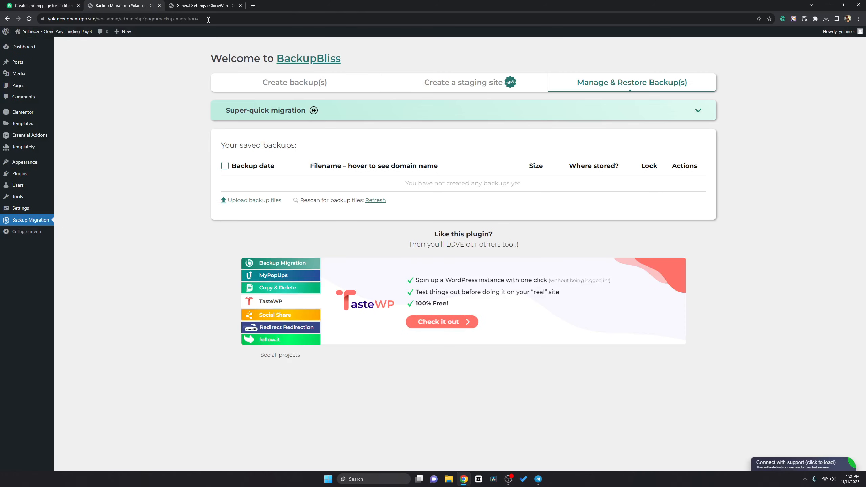
pyautogui.click(24, 47)
# - View the Endless Bond post on the CloneWeb site and open it for editing with Elementor
pyautogui.click(201, 4)
pyautogui.click(20, 62)
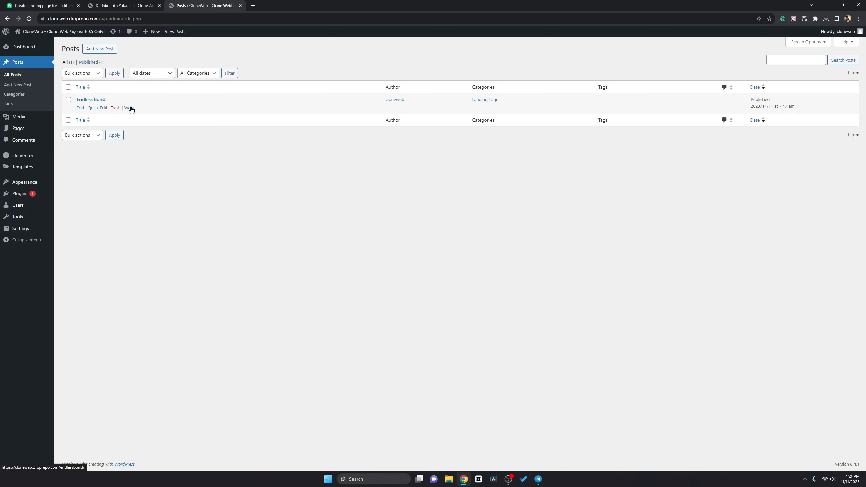
pyautogui.click(130, 108)
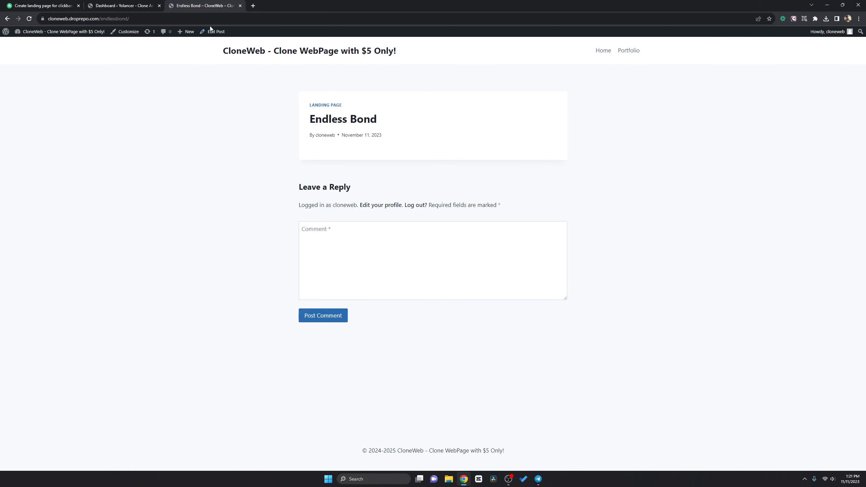
pyautogui.click(213, 34)
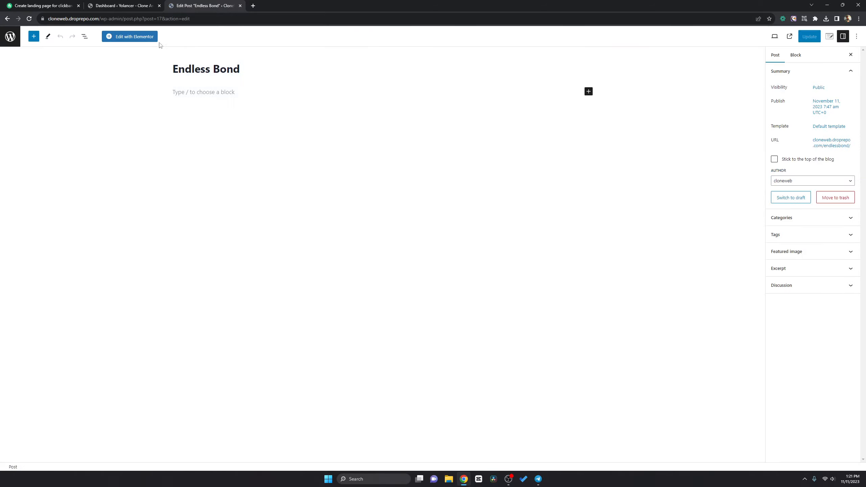
pyautogui.click(157, 38)
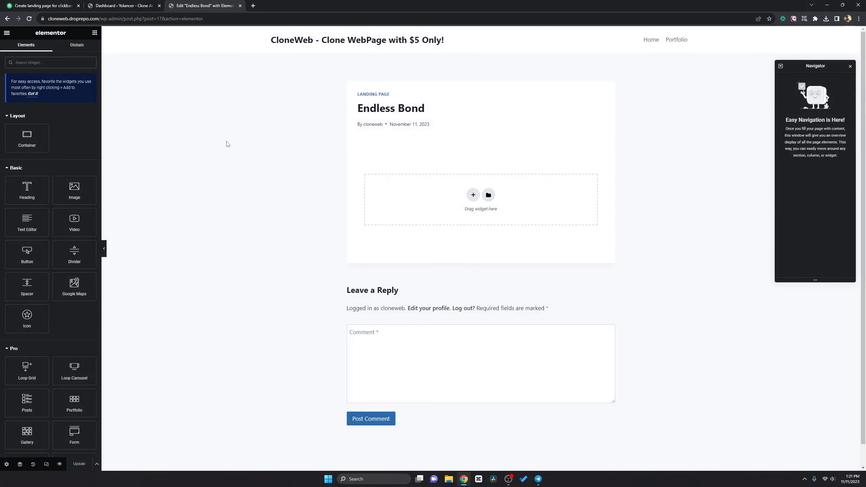
# - Set the page layout of the Endless Bond post to Elementor Canvas
pyautogui.click(6, 465)
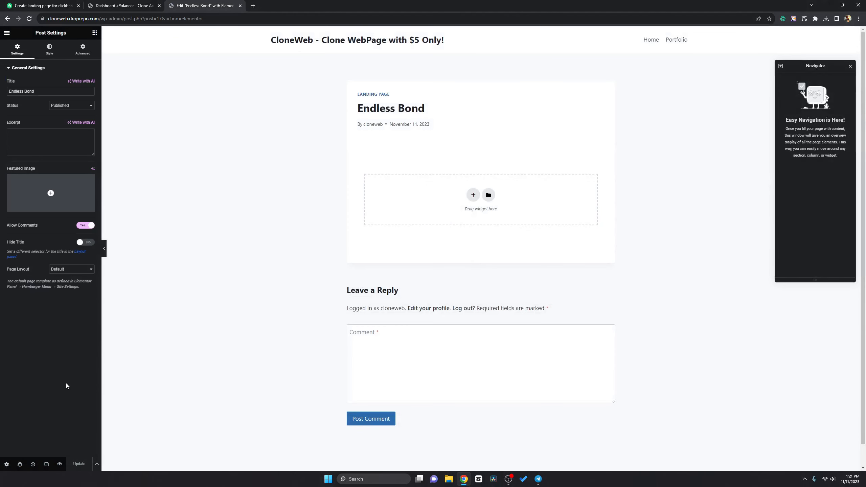
pyautogui.click(72, 269)
pyautogui.click(69, 281)
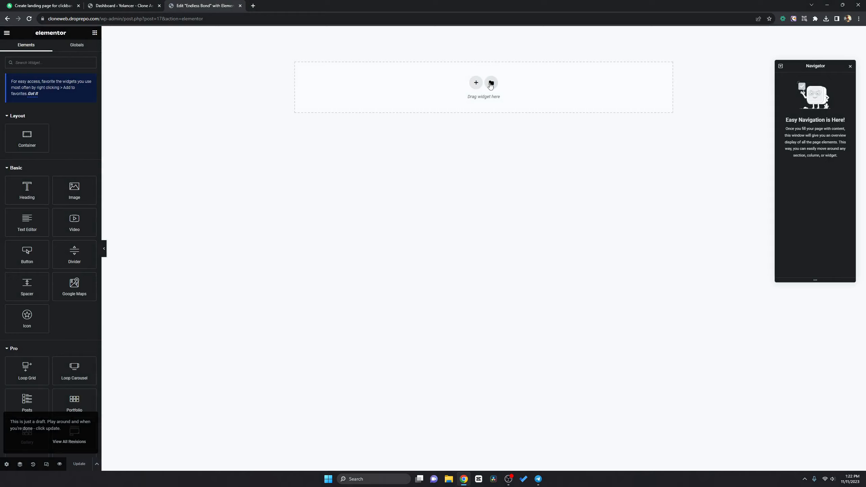
# - Open the import page of the Elementor template library and start choosing a file to upload
pyautogui.click(491, 83)
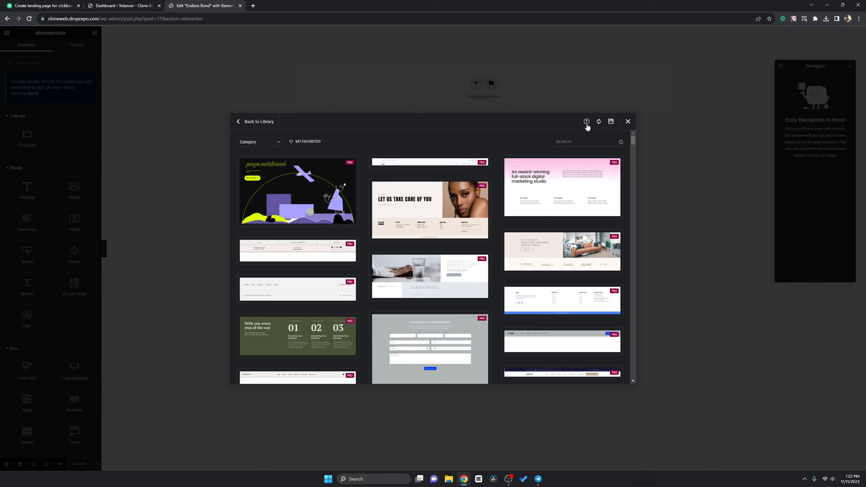
pyautogui.click(627, 122)
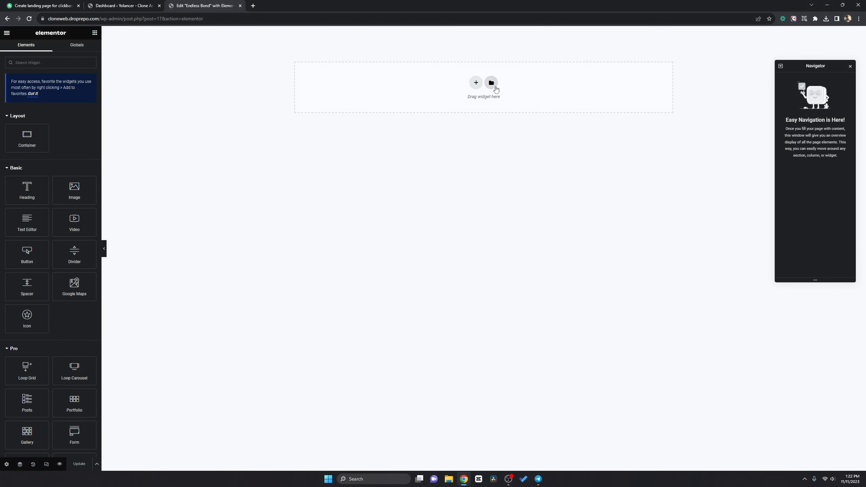
pyautogui.click(491, 83)
pyautogui.click(586, 122)
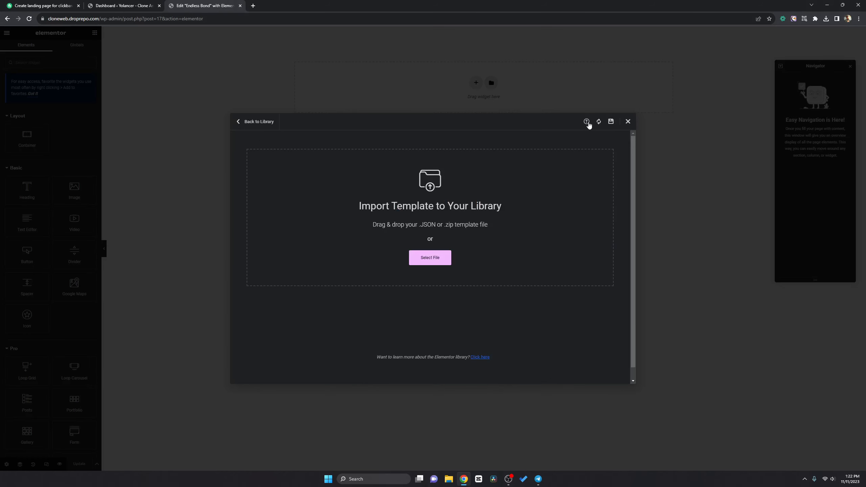
pyautogui.click(420, 255)
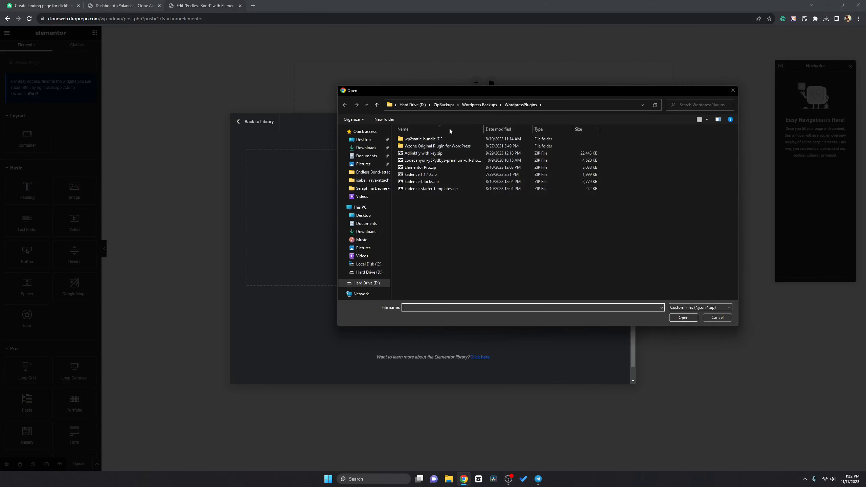
# - Browse Hard Drive (D:) to the Elementor template's folder and select the JSON template file for import
pyautogui.click(478, 106)
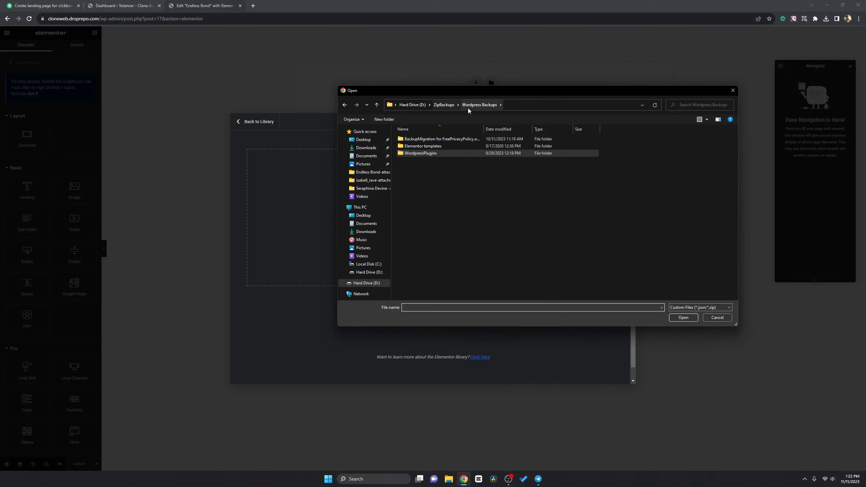
pyautogui.click(444, 104)
pyautogui.click(412, 105)
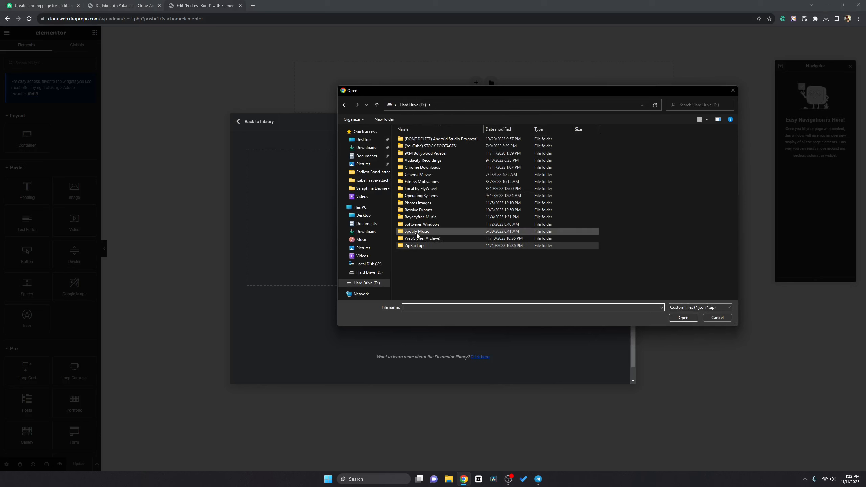
pyautogui.doubleClick(417, 244)
pyautogui.doubleClick(418, 167)
pyautogui.click(427, 139)
pyautogui.click(682, 317)
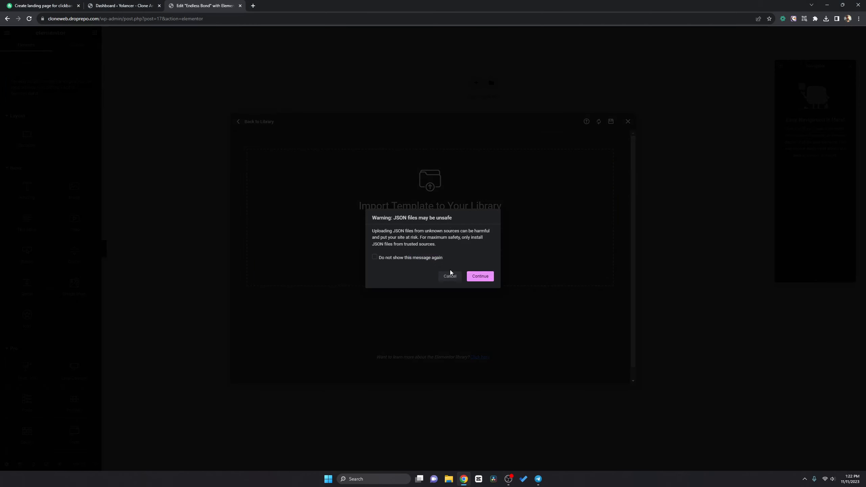
# - Accept the JSON file warning without showing it again, and import the template with unfiltered file uploads enabled
pyautogui.click(436, 257)
pyautogui.click(479, 276)
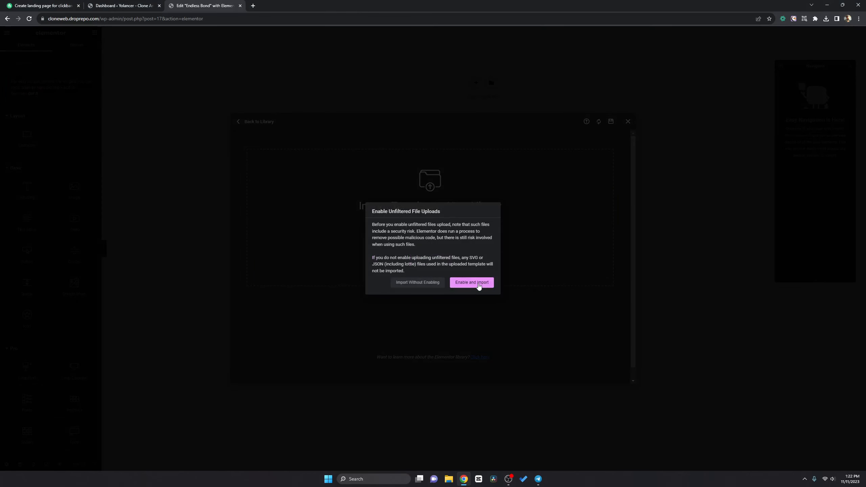
pyautogui.click(479, 285)
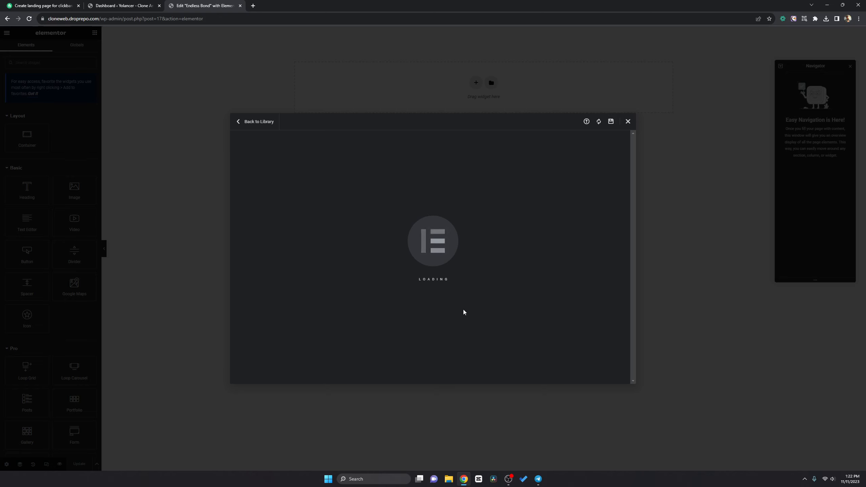
# - Copy the plugin name Templately from the Yolancer site's installed plugins list
pyautogui.click(123, 6)
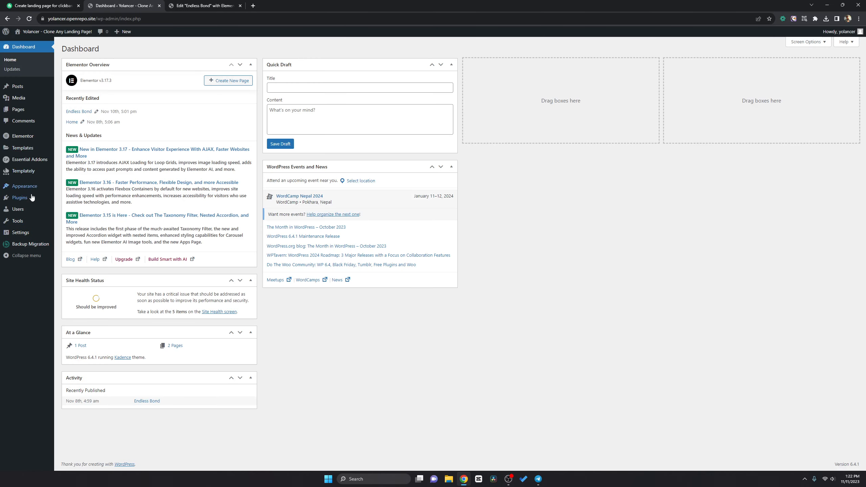
pyautogui.click(30, 200)
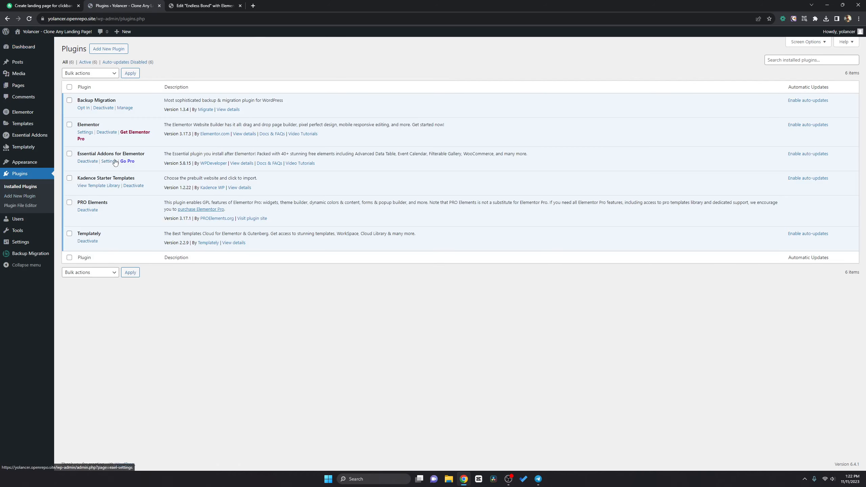
pyautogui.rightClick(85, 234)
pyautogui.click(104, 238)
# - Search the web for Templately in a new tab and open the templately.com website
pyautogui.click(252, 6)
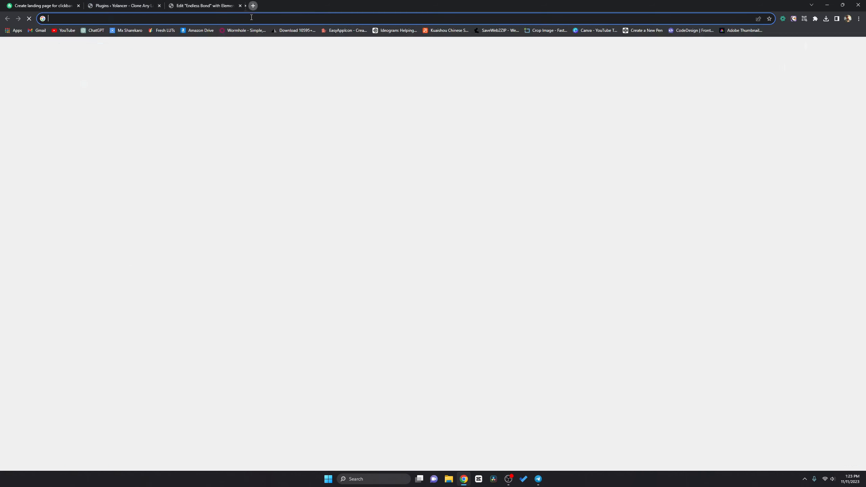
pyautogui.rightClick(251, 16)
pyautogui.click(293, 69)
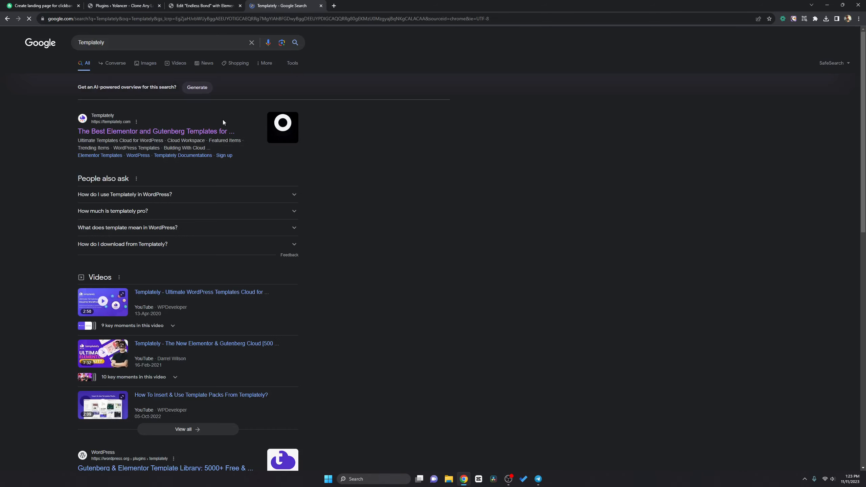
pyautogui.click(119, 131)
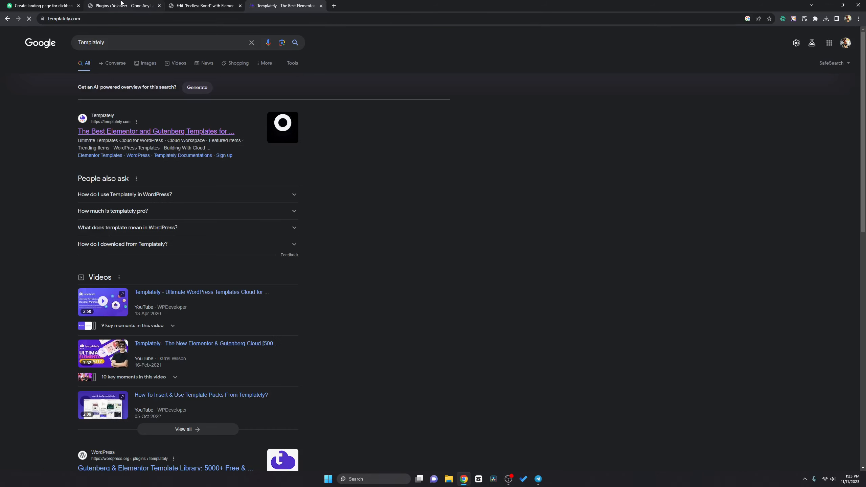
pyautogui.click(123, 5)
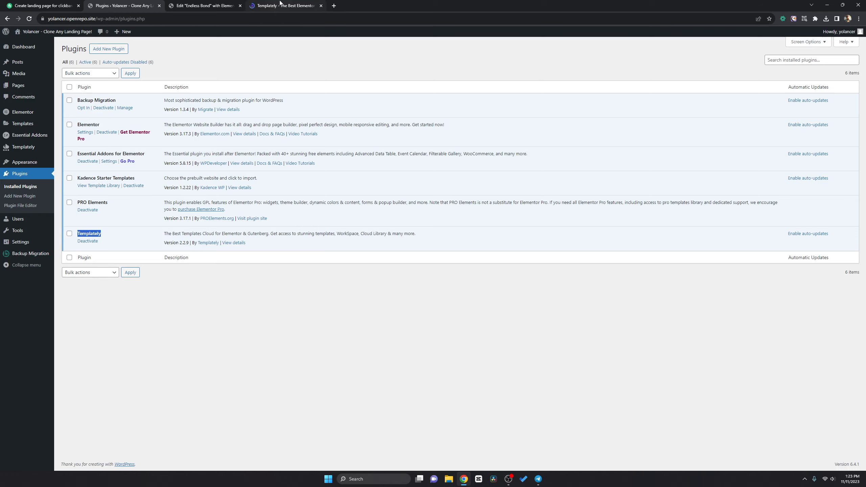
pyautogui.click(284, 5)
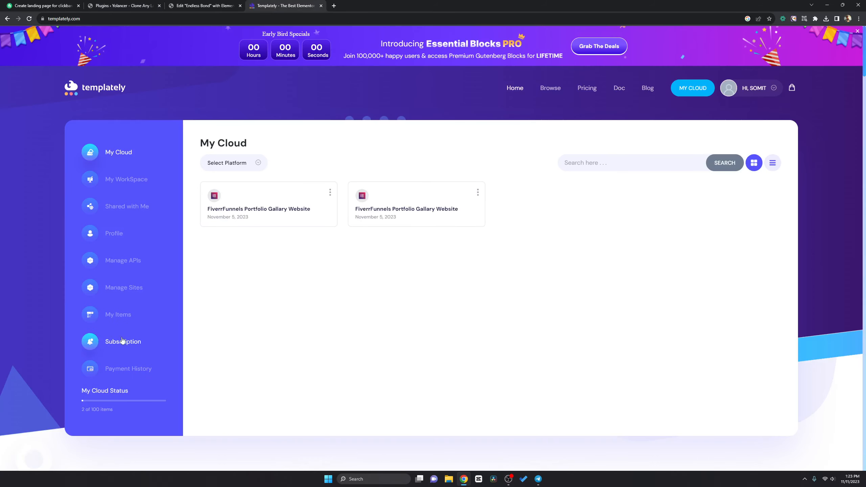
# - Look through the My Items and My WorkSpace sections of the Templately account
pyautogui.click(122, 316)
pyautogui.scroll(-3, 122, 319)
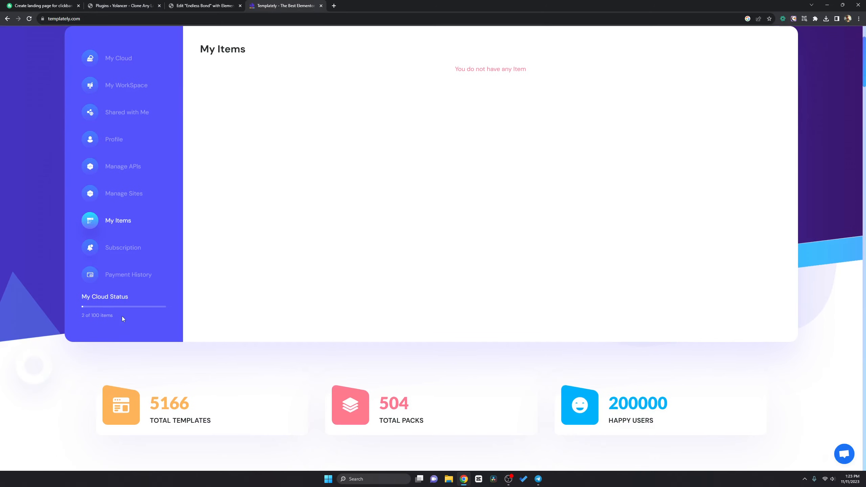
pyautogui.scroll(3, 122, 313)
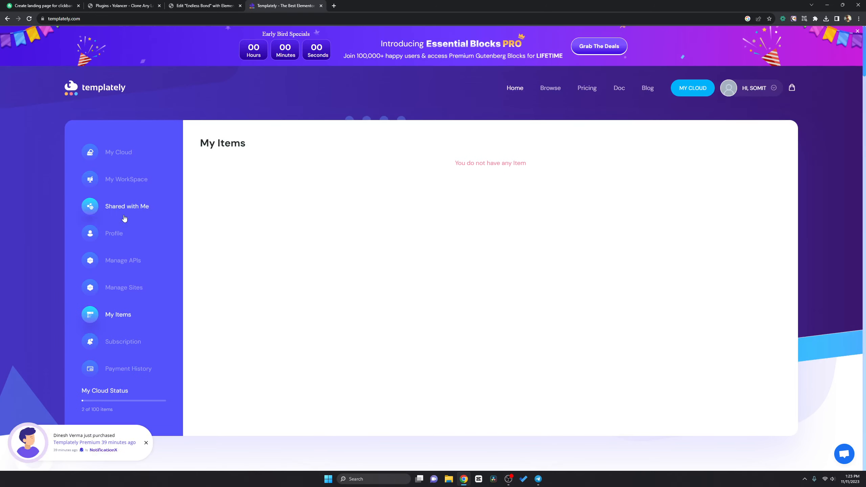
pyautogui.click(121, 182)
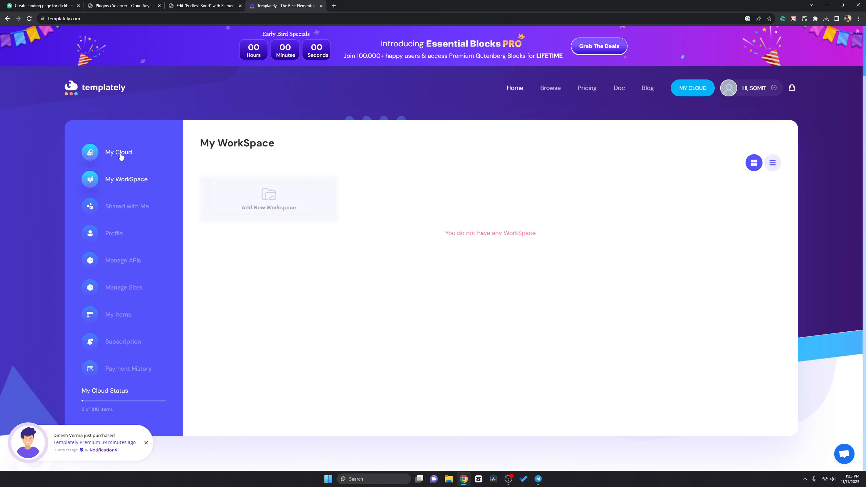
# - Remove the connected site yolancer.openrepo.site from the Templately account's managed sites
pyautogui.click(122, 156)
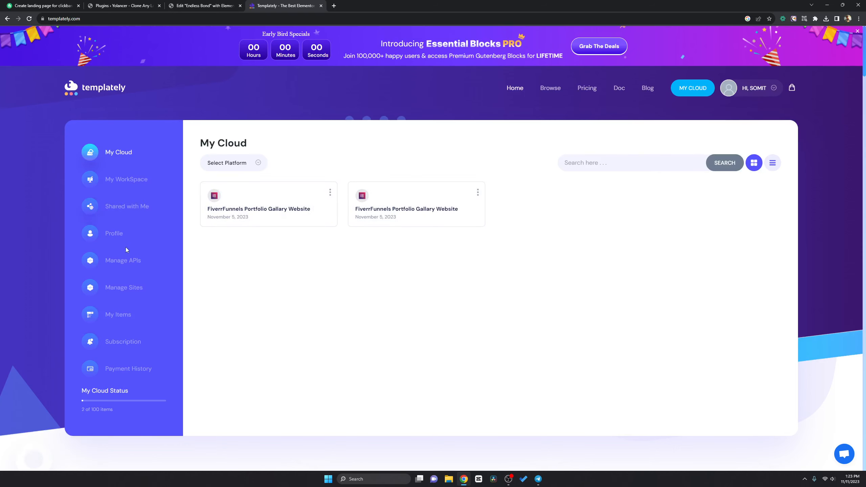
pyautogui.click(128, 289)
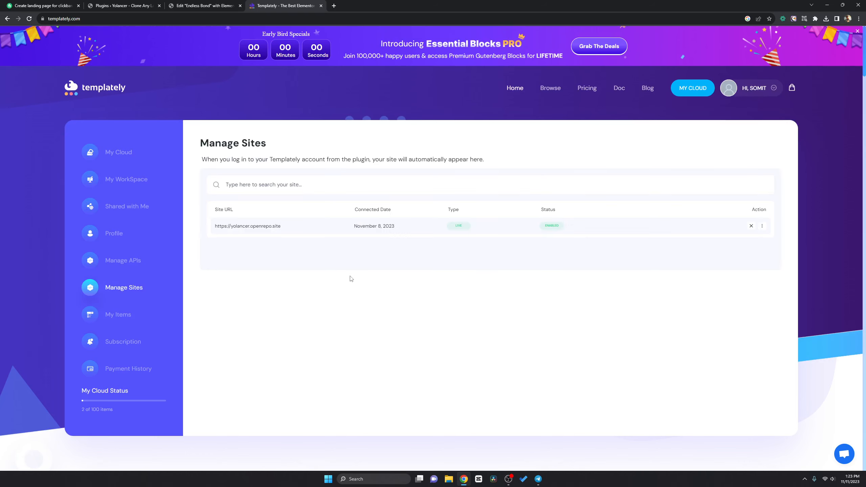
pyautogui.click(750, 226)
pyautogui.click(450, 270)
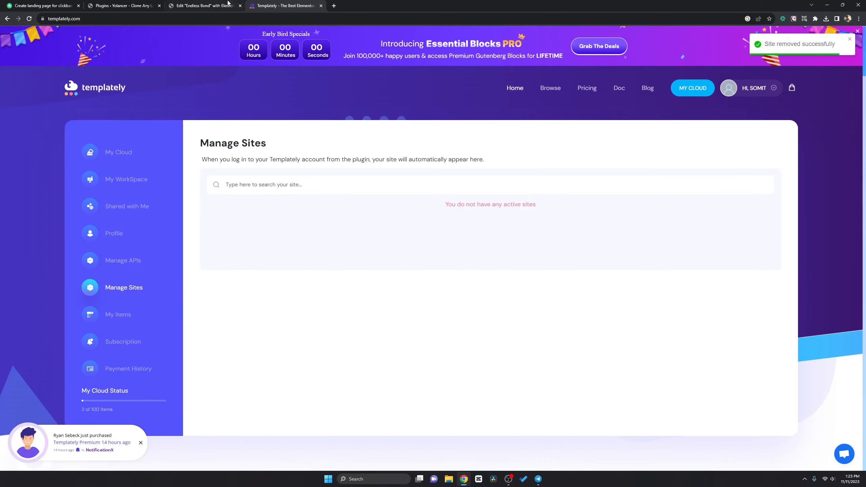
# - Insert the saved EndlessBond template into the Endless Bond post in Elementor and close the Navigator
pyautogui.click(228, 3)
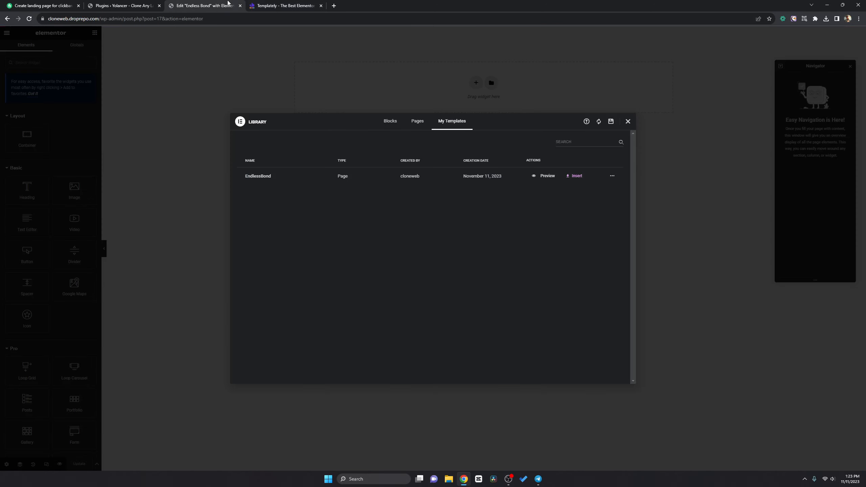
pyautogui.click(575, 177)
pyautogui.click(493, 263)
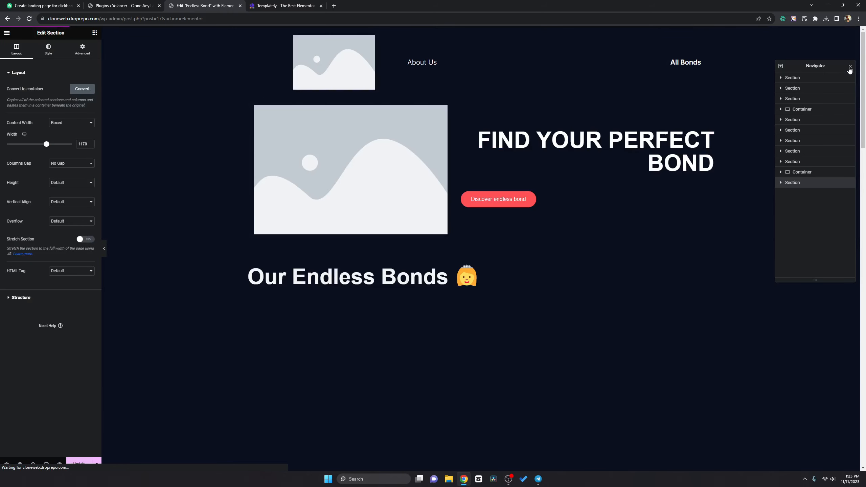
pyautogui.click(850, 67)
pyautogui.scroll(-10, 563, 207)
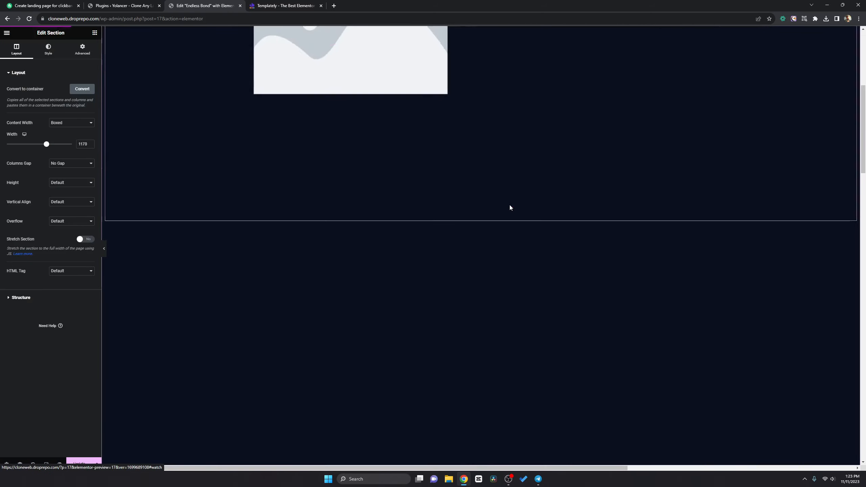
pyautogui.scroll(-10, 510, 206)
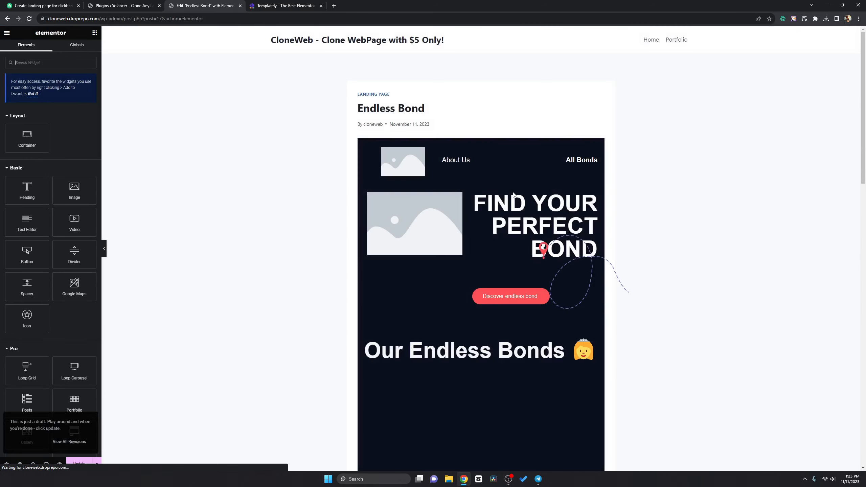
# - Change the Endless Bond post's page layout so the landing page spans the full width without the theme's header and post title
pyautogui.click(6, 464)
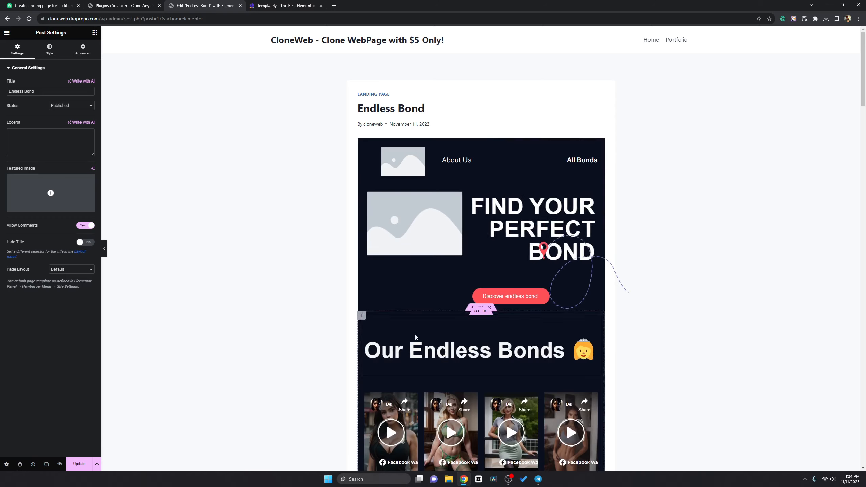
pyautogui.scroll(-10, 416, 336)
pyautogui.scroll(-10, 415, 337)
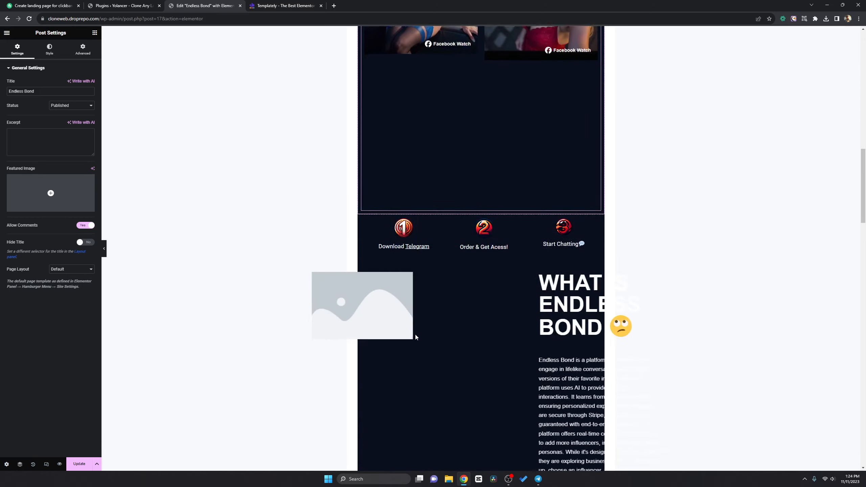
pyautogui.scroll(-10, 416, 337)
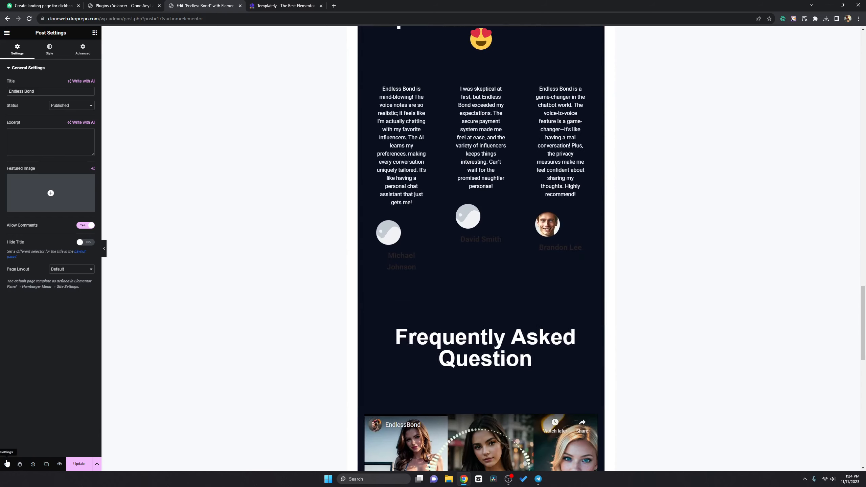
pyautogui.click(62, 285)
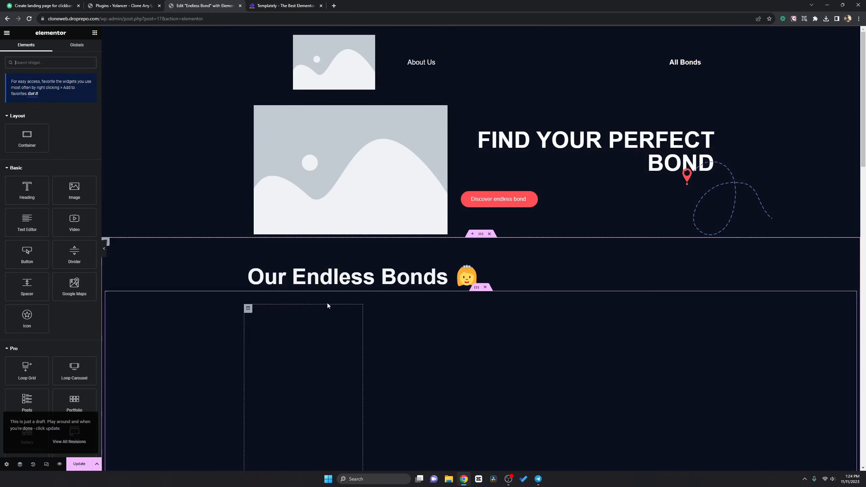
# - Examine the inserted landing page from header to footer for missing images and layout problems
pyautogui.scroll(-15, 326, 306)
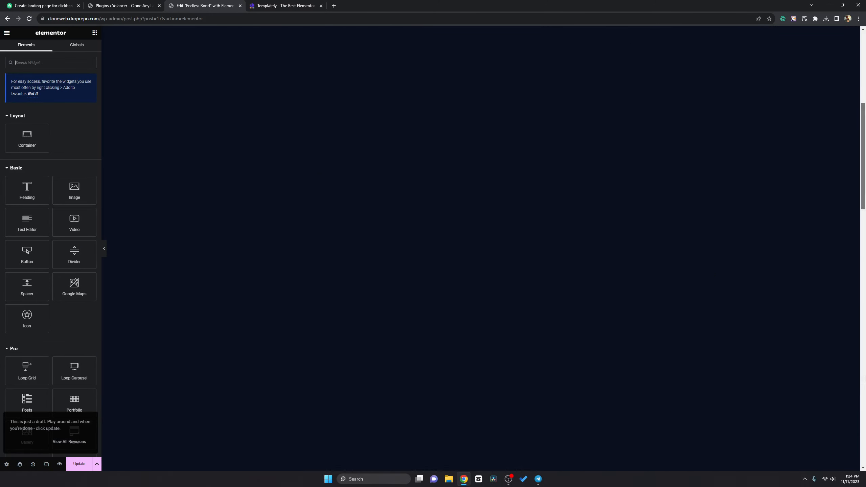
pyautogui.moveTo(865, 378); pyautogui.dragTo(865, 143)
pyautogui.scroll(-7, 580, 278)
pyautogui.scroll(7, 858, 206)
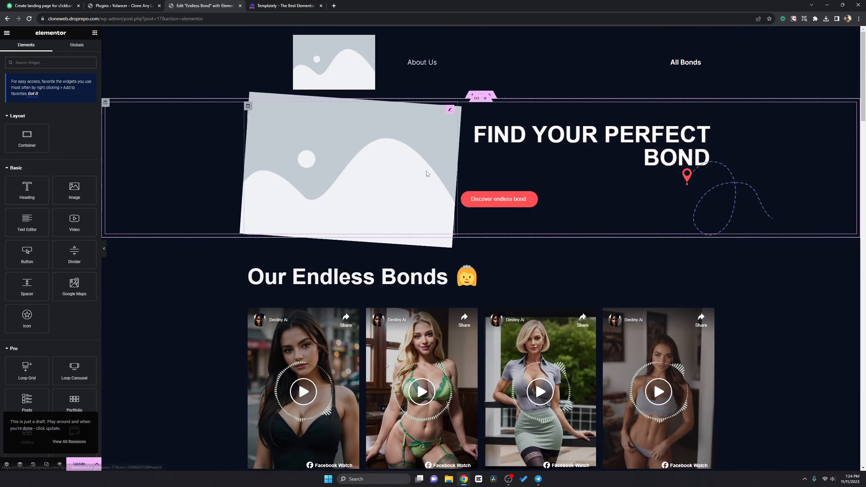
pyautogui.scroll(-15, 548, 176)
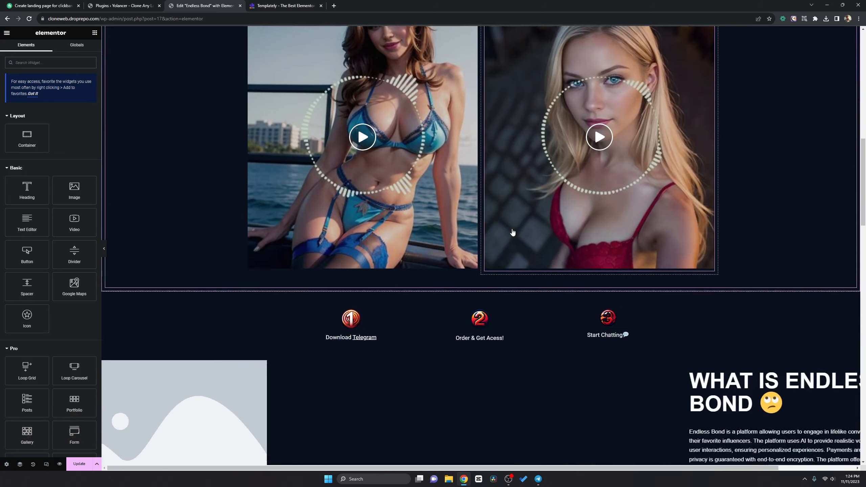
pyautogui.scroll(-15, 487, 243)
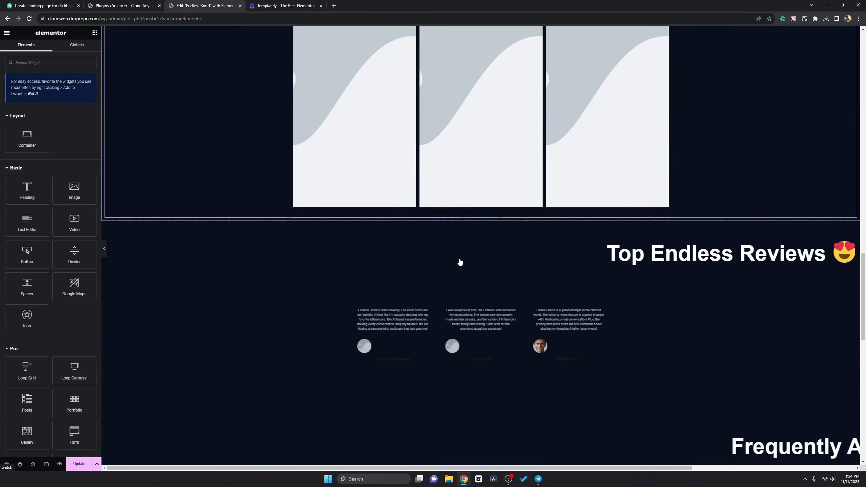
pyautogui.scroll(-15, 460, 262)
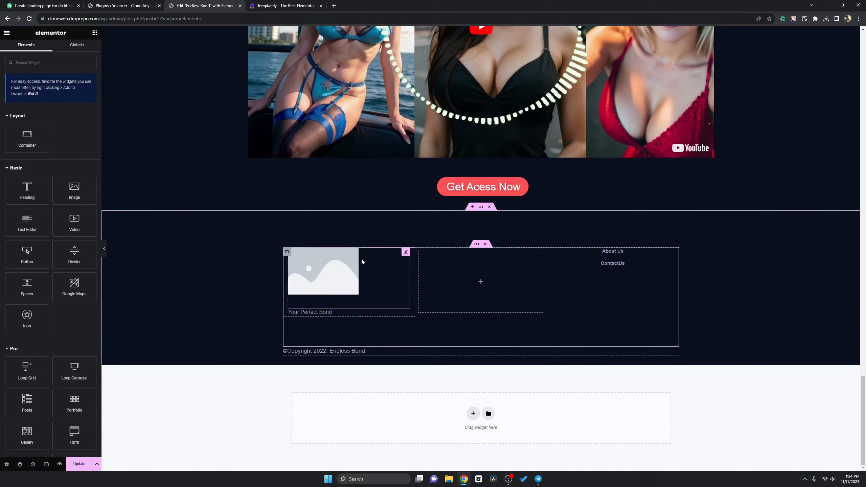
pyautogui.scroll(10, 362, 262)
pyautogui.scroll(10, 460, 239)
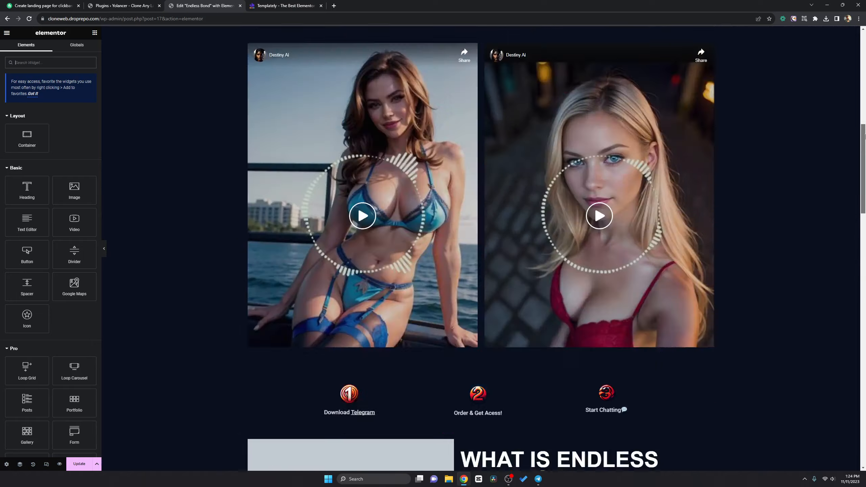
pyautogui.scroll(10, 312, 146)
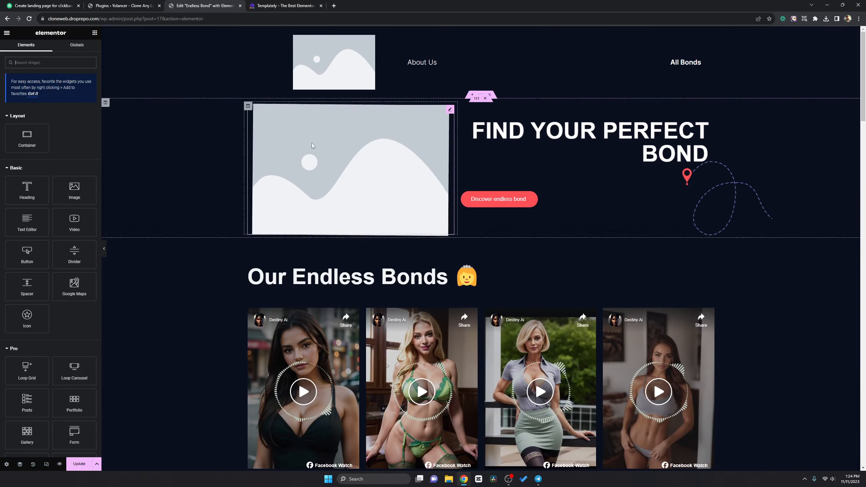
pyautogui.scroll(-3, 411, 208)
pyautogui.scroll(3, 411, 208)
pyautogui.scroll(-7, 323, 109)
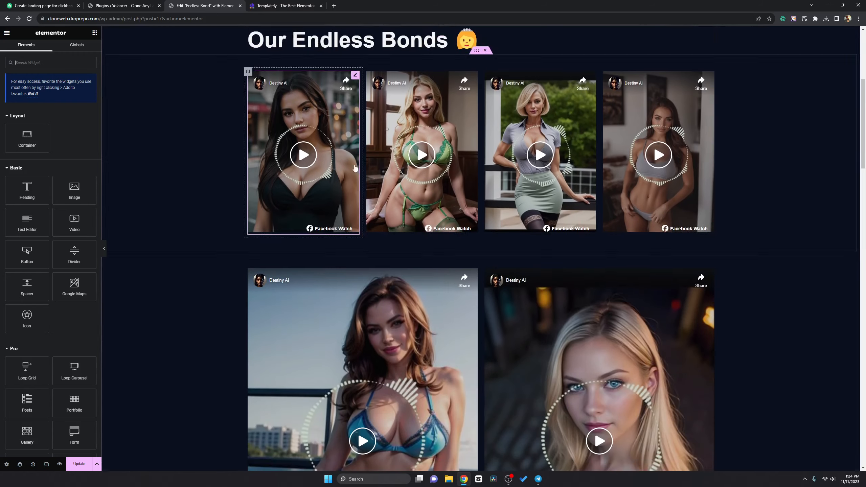
pyautogui.scroll(-4, 360, 180)
pyautogui.scroll(1, 360, 180)
pyautogui.click(139, 4)
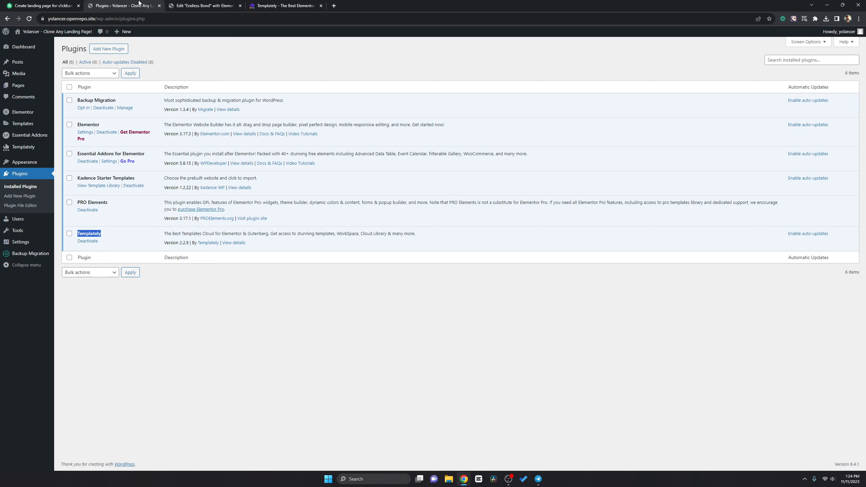
pyautogui.click(190, 4)
pyautogui.scroll(10, 326, 118)
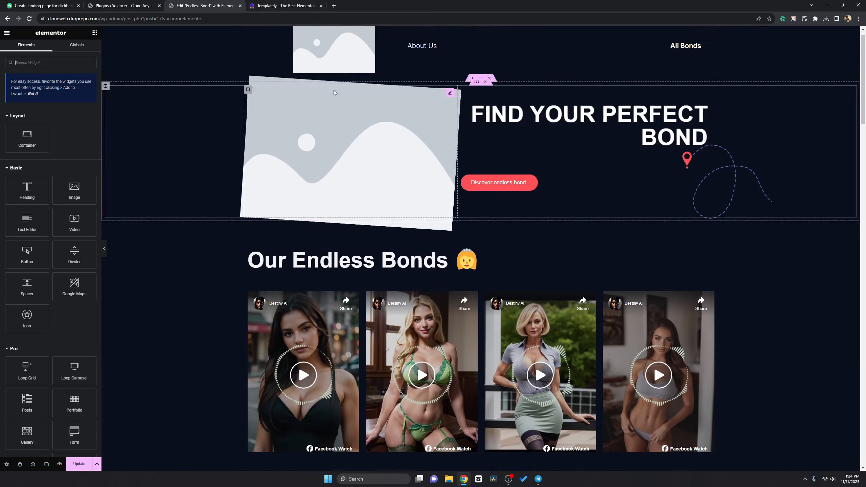
# - Select the header logo placeholder, then open the account's uploaded images on imgur.com in a new tab and copy the Endless Bond logo's direct link
pyautogui.click(325, 61)
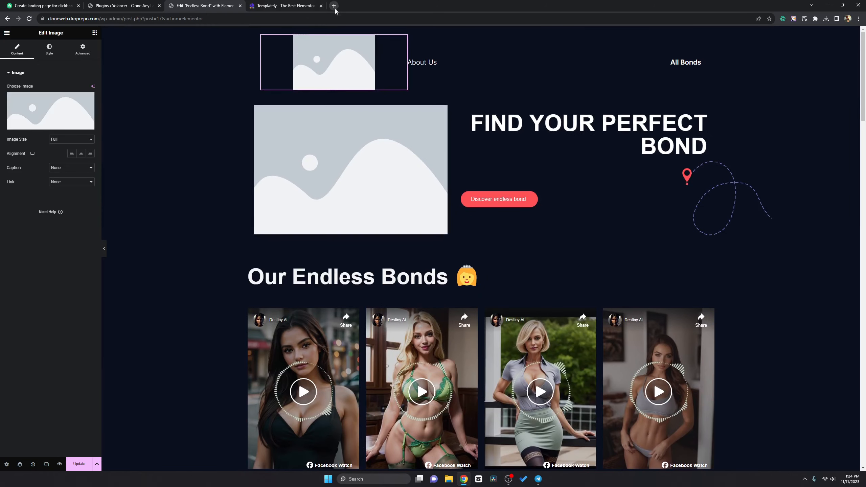
pyautogui.hotkey('ctrl', 't')
pyautogui.write('imgur.com')
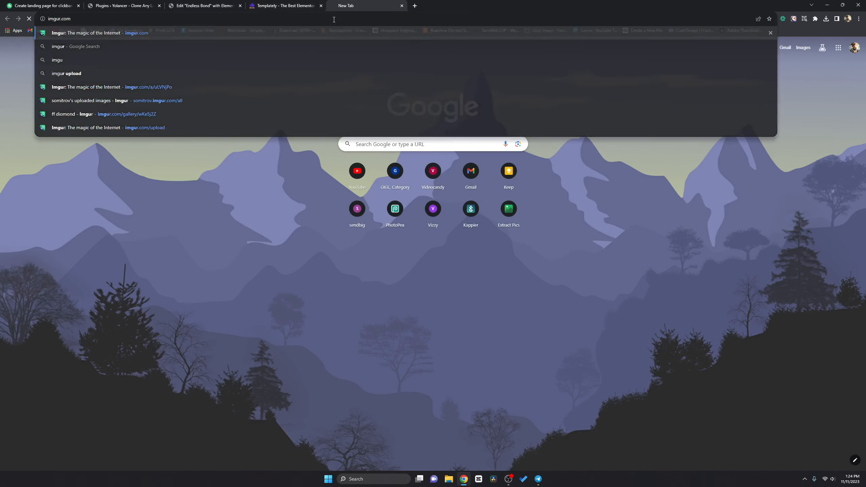
pyautogui.press('Return')
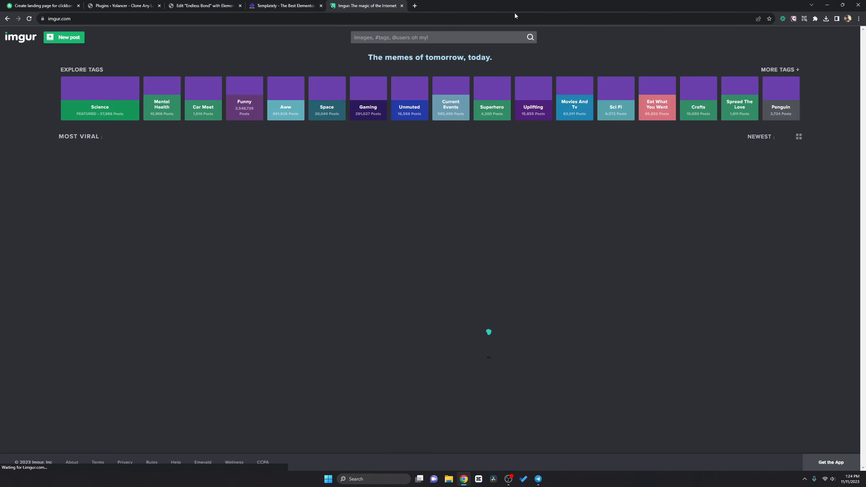
pyautogui.click(412, 19)
pyautogui.write('som')
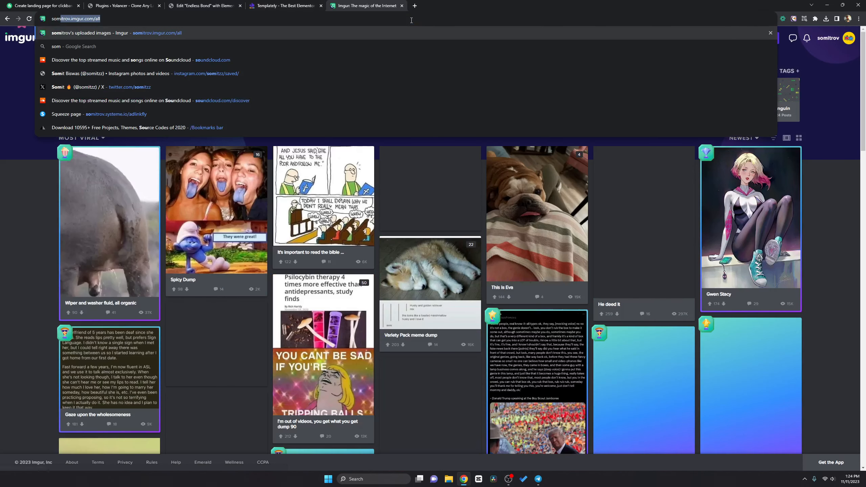
pyautogui.press('Return')
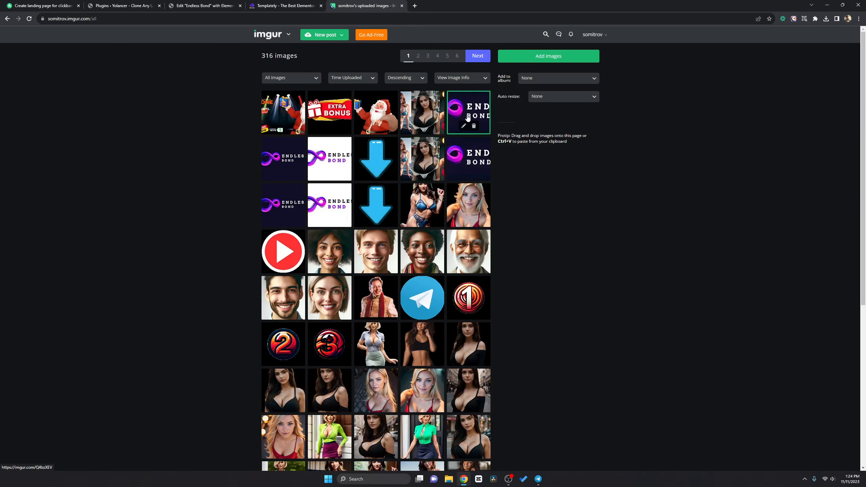
pyautogui.click(471, 107)
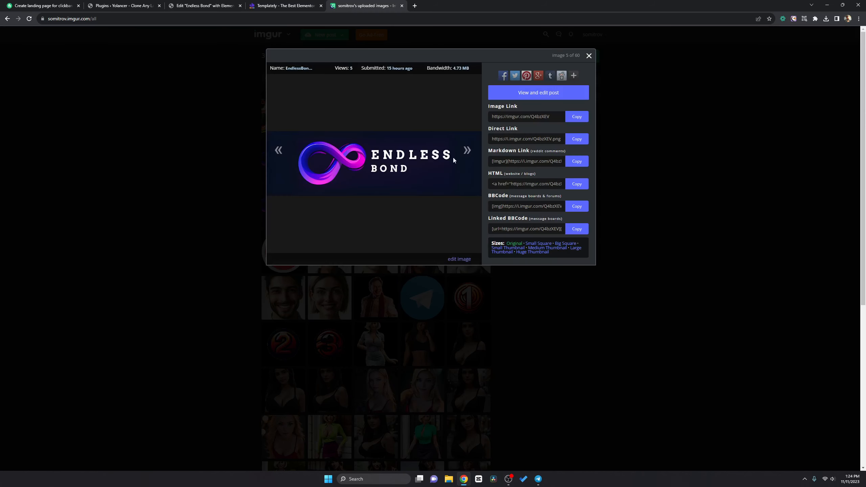
pyautogui.click(576, 139)
pyautogui.click(286, 6)
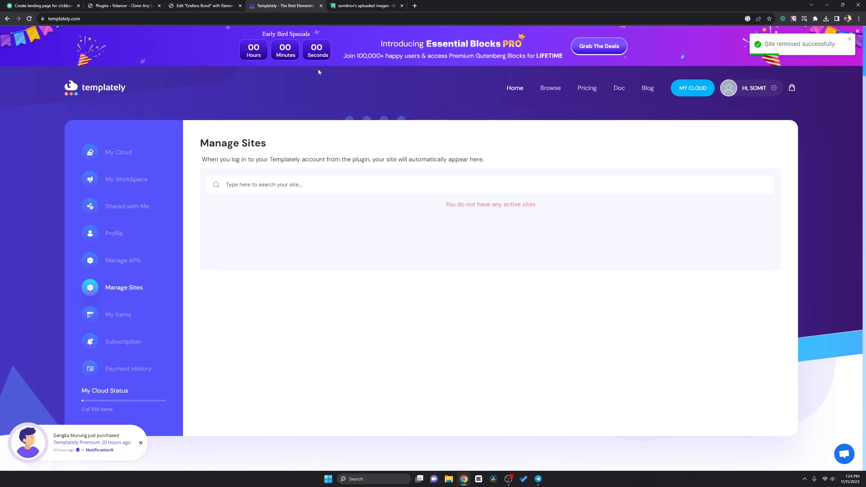
pyautogui.click(321, 5)
pyautogui.click(204, 5)
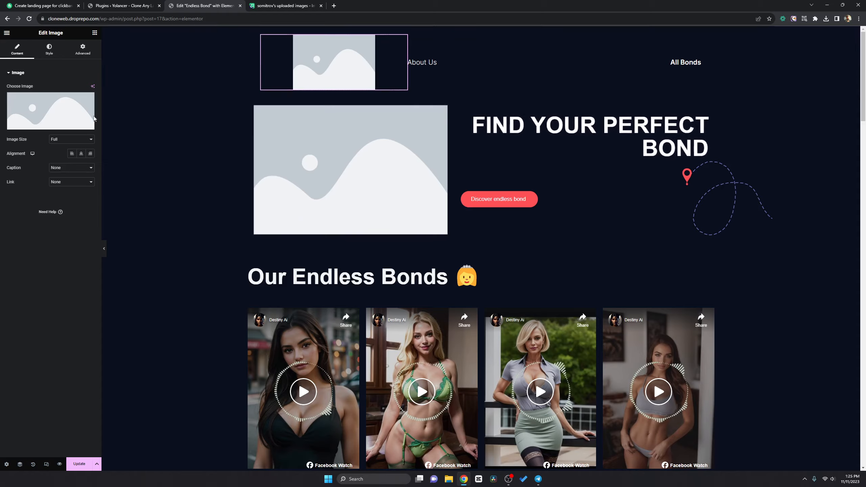
pyautogui.click(82, 119)
pyautogui.click(34, 79)
pyautogui.click(116, 68)
pyautogui.click(157, 133)
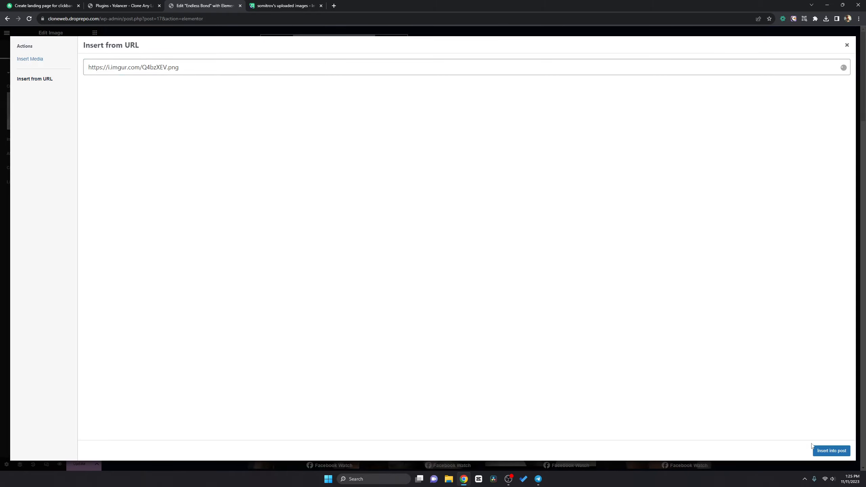
pyautogui.click(819, 451)
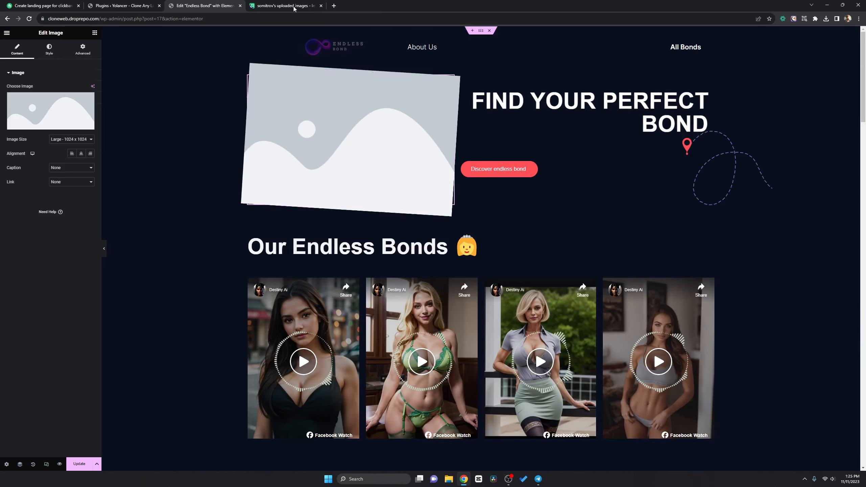
# - Open the link options of the uploaded Imgur picture of the dark-haired woman in blue for the hero section
pyautogui.click(285, 7)
pyautogui.click(238, 145)
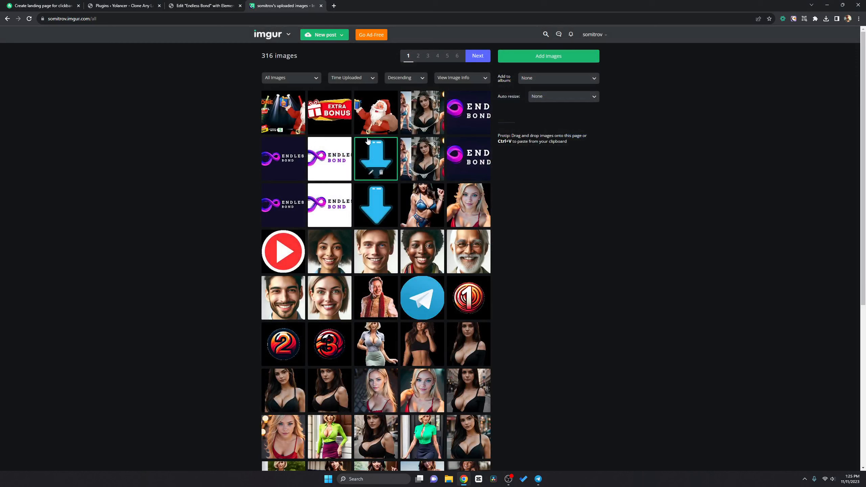
pyautogui.click(431, 196)
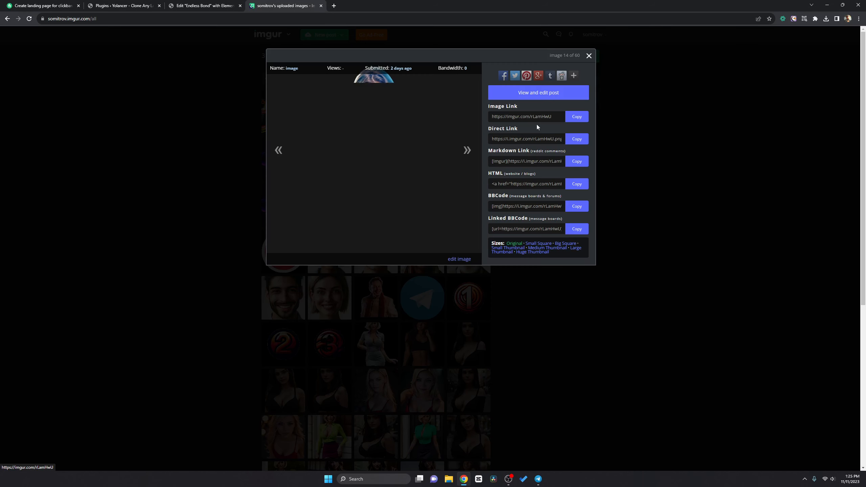
pyautogui.click(227, 8)
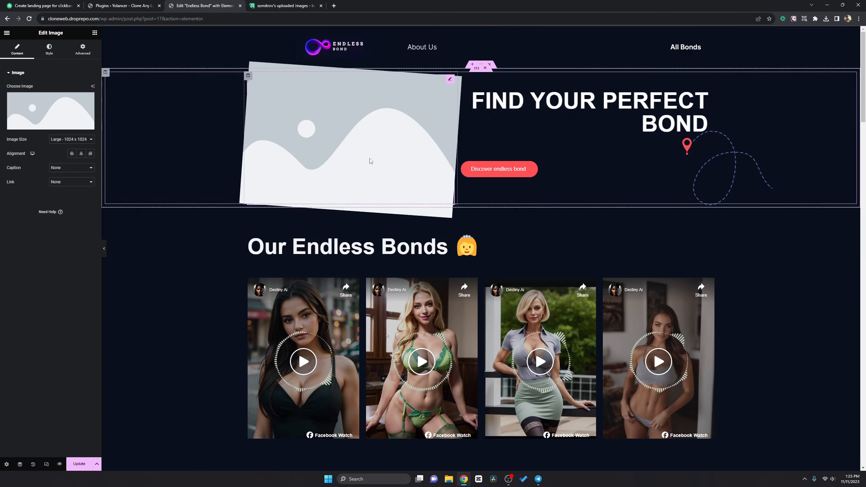
pyautogui.click(42, 86)
pyautogui.click(34, 80)
pyautogui.click(136, 70)
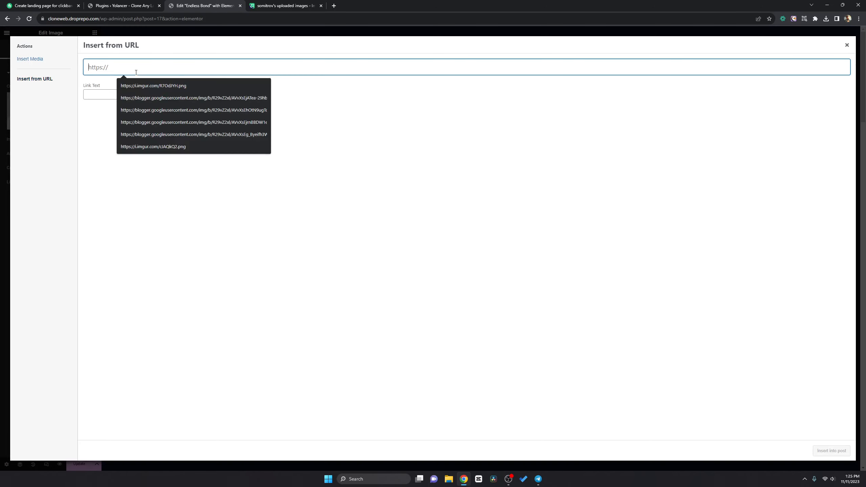
pyautogui.hotkey('ctrl', 'v')
pyautogui.click(832, 451)
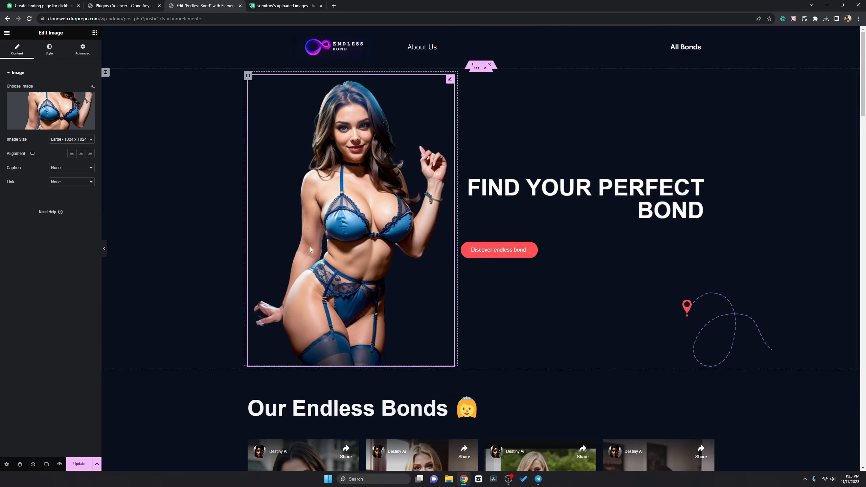
# - Select the "What Is Endless Bond" placeholder and open the Imgur link options of the blonde woman in red as a candidate picture
pyautogui.scroll(-8, 307, 262)
pyautogui.scroll(-15, 319, 276)
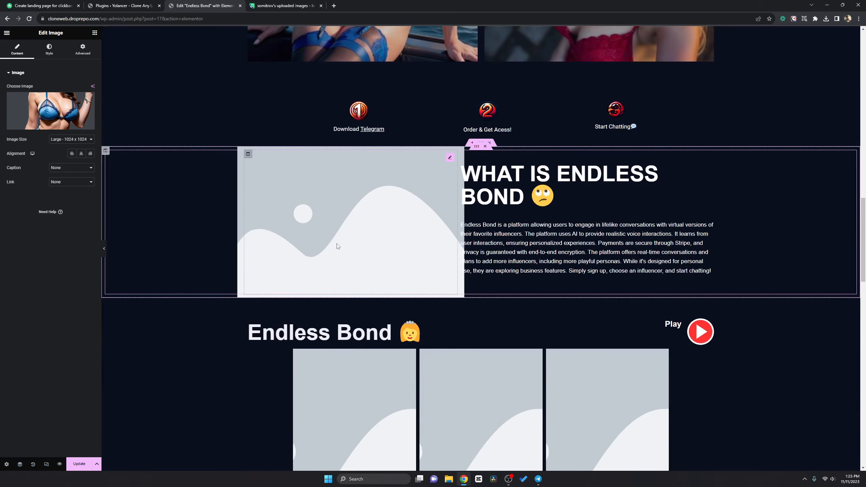
pyautogui.hotkey('ctrl', 'Tab')
pyautogui.click(265, 96)
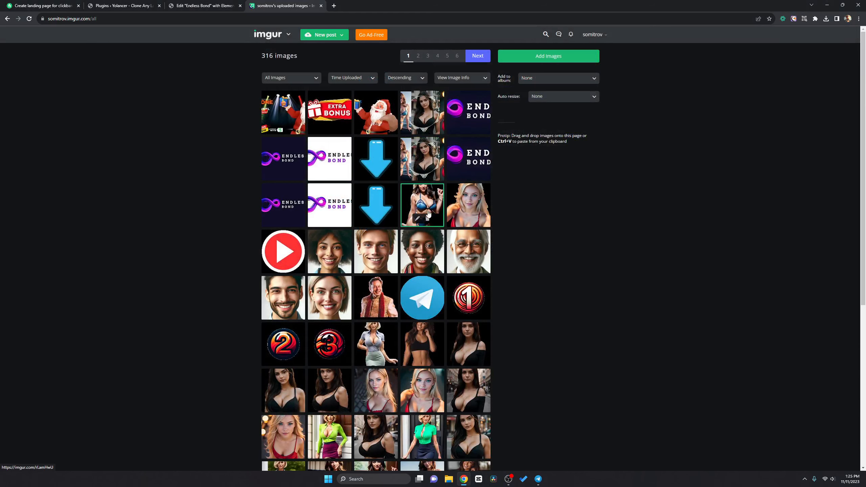
pyautogui.click(465, 202)
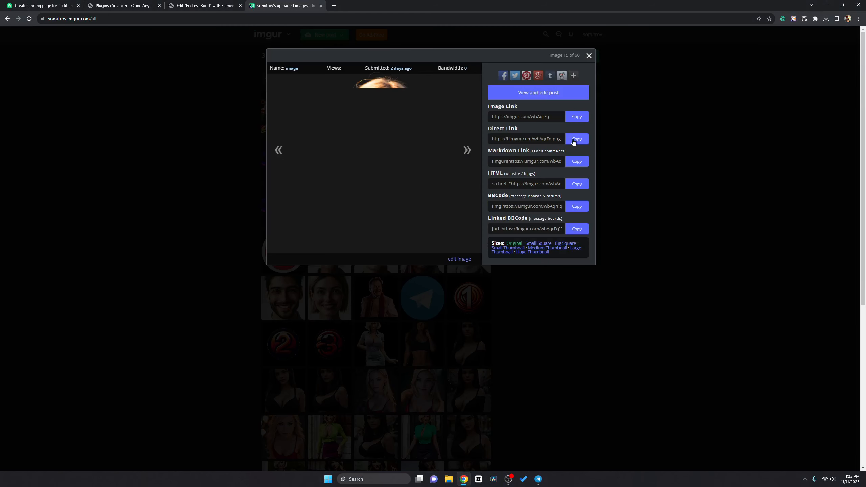
pyautogui.click(187, 87)
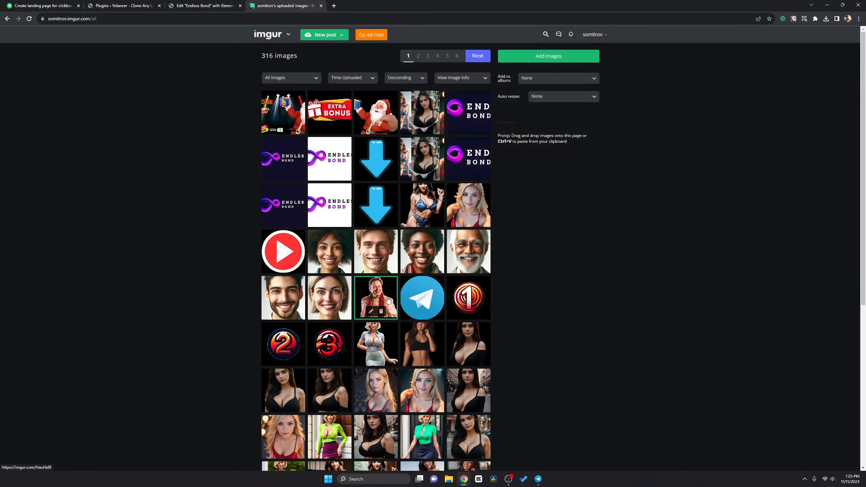
pyautogui.scroll(-2, 389, 299)
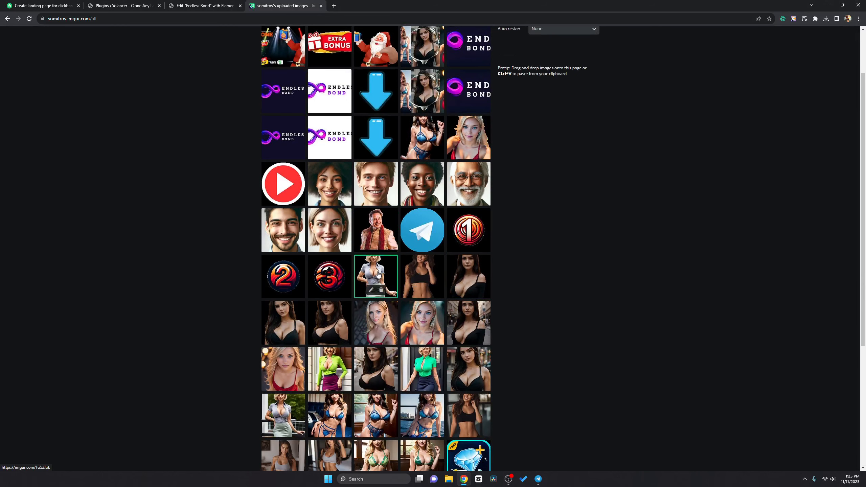
# - Switch to the Yolancer site's posts list and open its published Endless Bond post in a new tab
pyautogui.click(52, 5)
pyautogui.hotkey('ctrl', 'Tab')
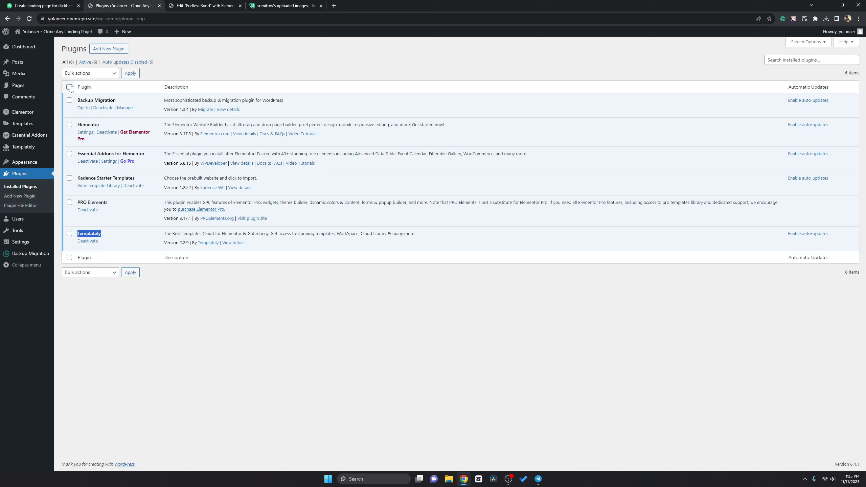
pyautogui.click(20, 64)
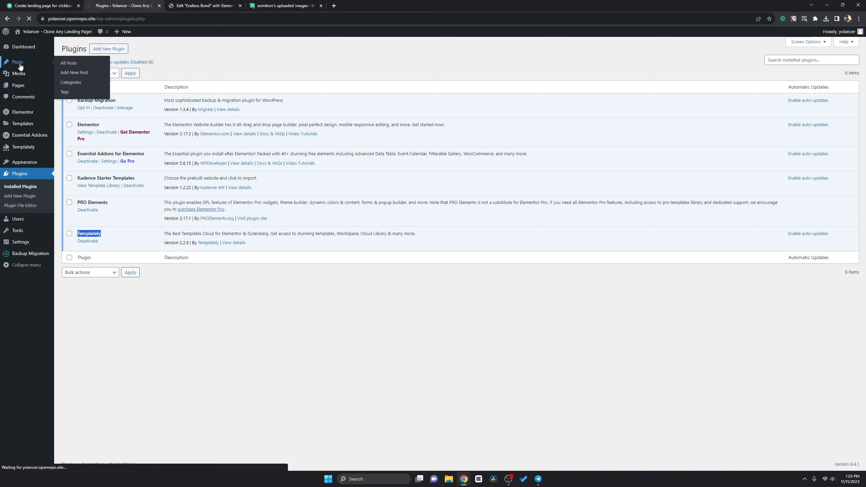
pyautogui.rightClick(130, 109)
pyautogui.click(147, 113)
# - Examine the original Endless Bond page to see which picture belongs in each section
pyautogui.click(187, 5)
pyautogui.scroll(-6, 240, 143)
pyautogui.scroll(3, 240, 143)
pyautogui.scroll(-6, 240, 142)
pyautogui.scroll(3, 240, 142)
pyautogui.scroll(5, 240, 145)
# - Select the hero image in the editor and copy the direct link of Imgur's picture of the blonde woman in the grey shirt and green skirt
pyautogui.click(285, 6)
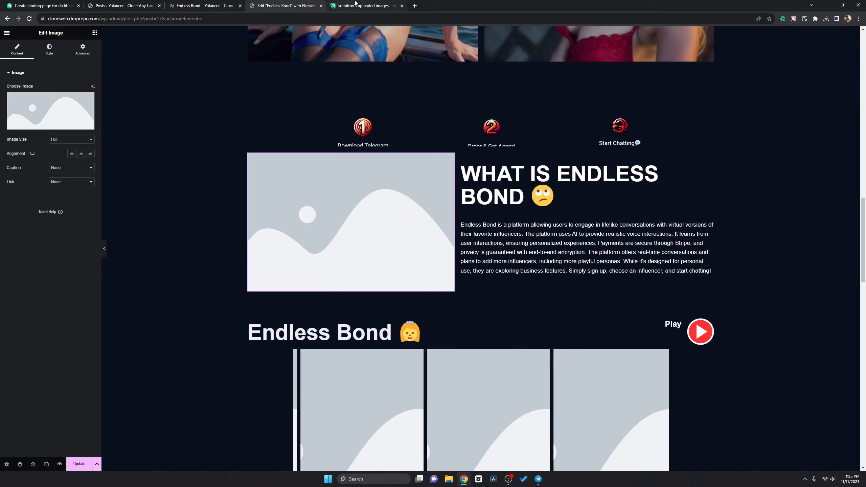
pyautogui.scroll(10, 379, 79)
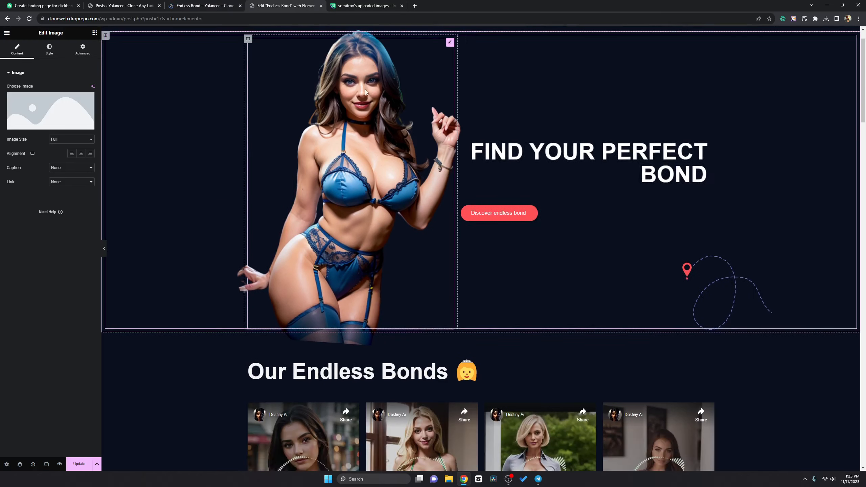
pyautogui.scroll(1, 366, 89)
pyautogui.click(428, 88)
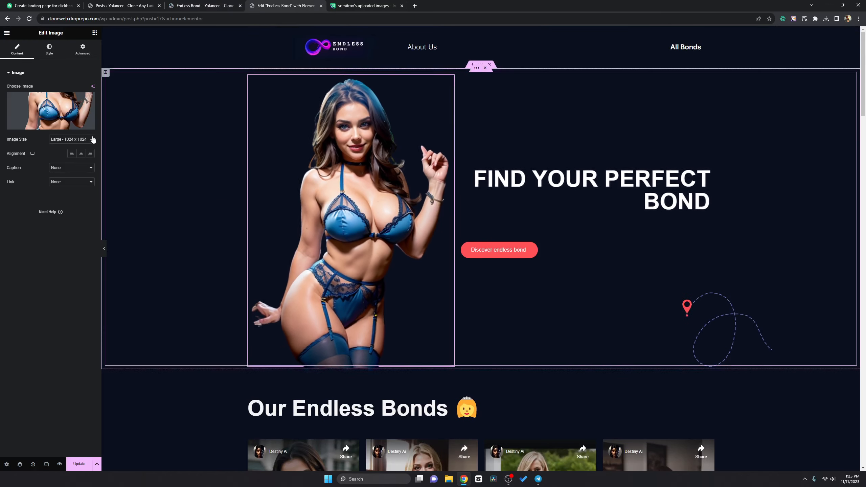
pyautogui.click(367, 6)
pyautogui.scroll(1, 452, 190)
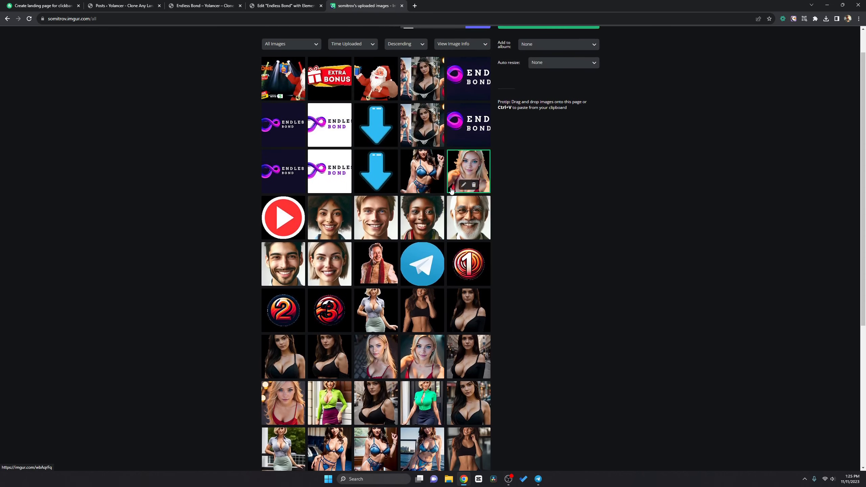
pyautogui.scroll(1, 440, 225)
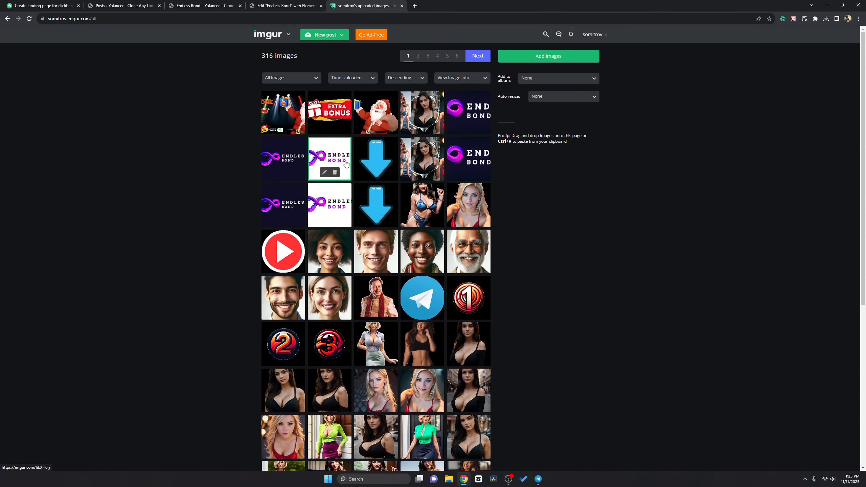
pyautogui.click(384, 342)
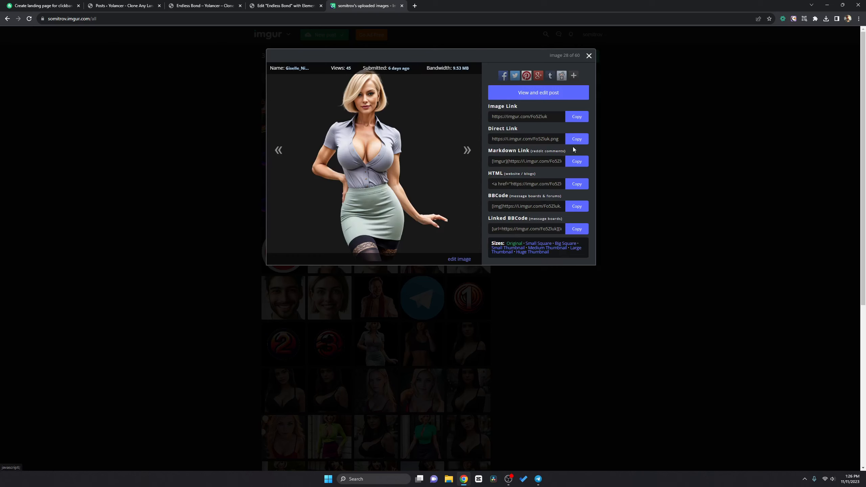
pyautogui.click(572, 140)
# - Replace the hero section's image with the blonde woman's picture by inserting the copied Imgur URL
pyautogui.click(285, 6)
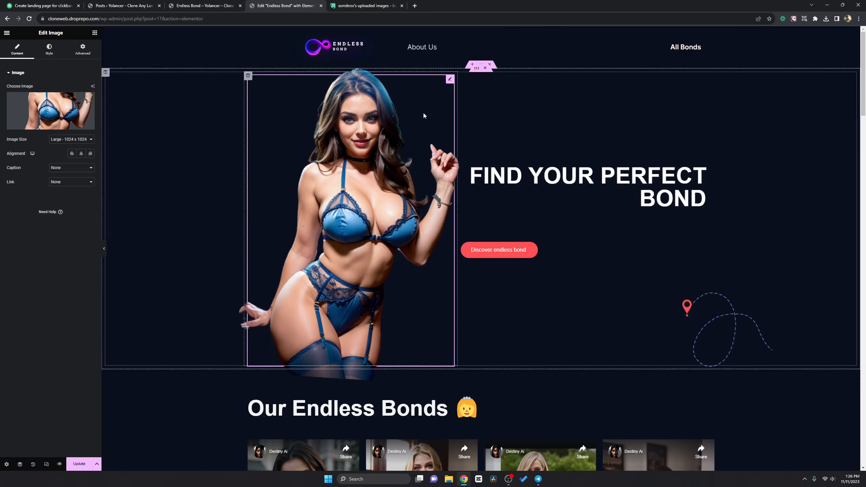
pyautogui.click(74, 116)
pyautogui.click(122, 65)
pyautogui.hotkey('ctrl', 'v')
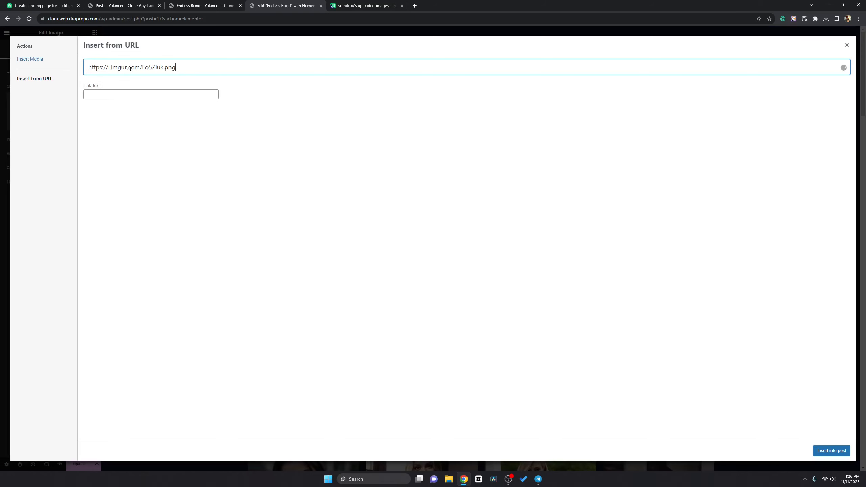
pyautogui.click(819, 449)
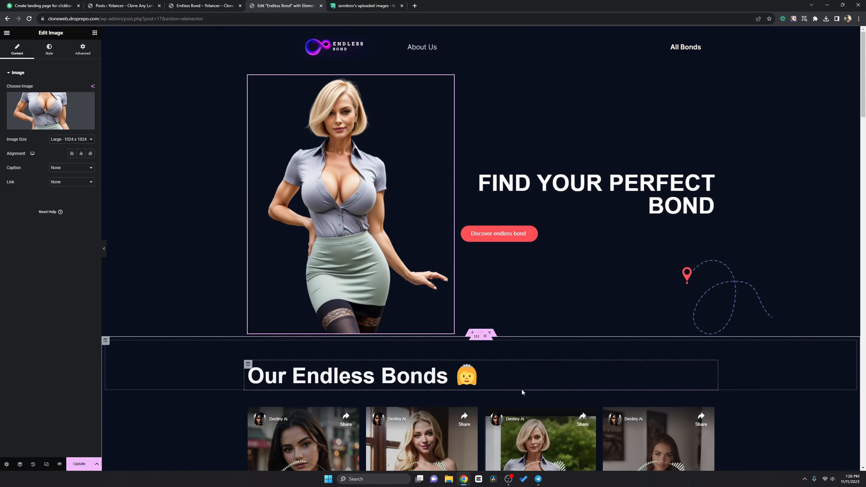
# - Check the original page's "What Is Endless Bond" picture and copy the direct link of the dark-haired woman in blue from Imgur
pyautogui.scroll(-6, 522, 392)
pyautogui.scroll(-10, 462, 368)
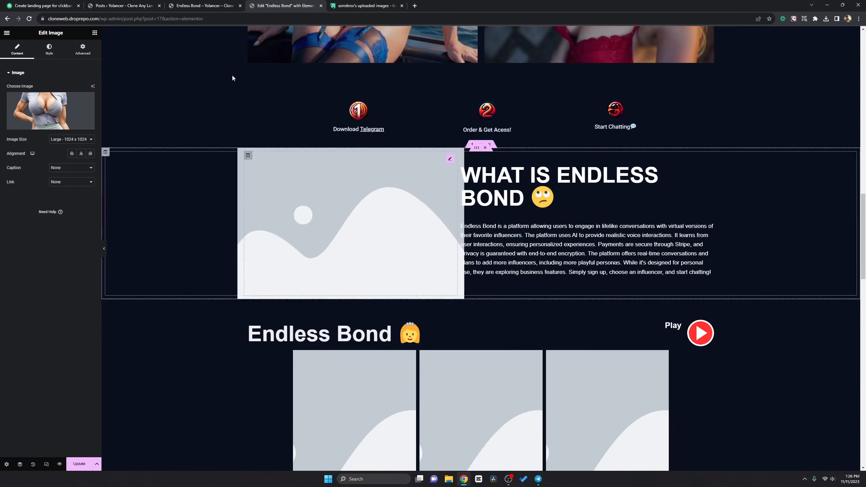
pyautogui.click(211, 6)
pyautogui.scroll(-10, 328, 200)
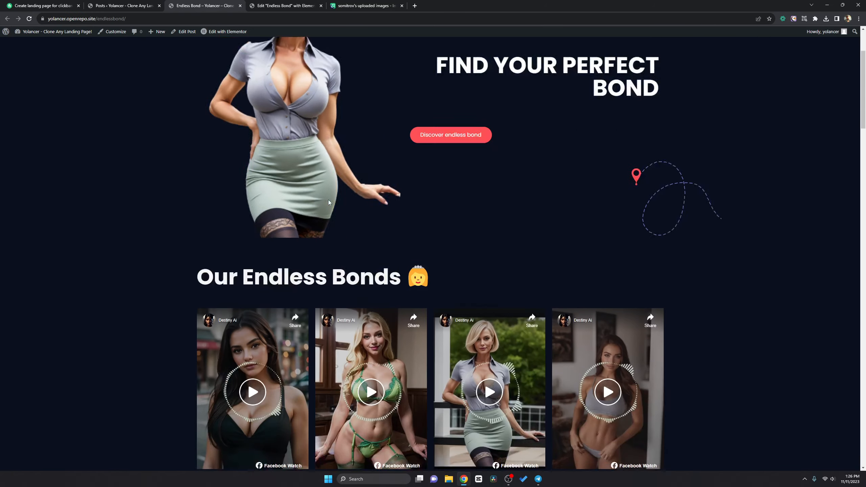
pyautogui.scroll(-10, 331, 203)
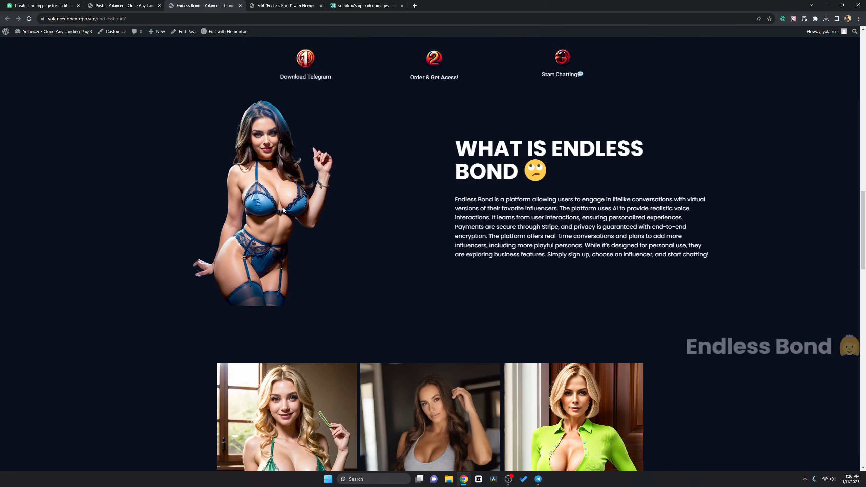
pyautogui.click(344, 5)
pyautogui.click(301, 4)
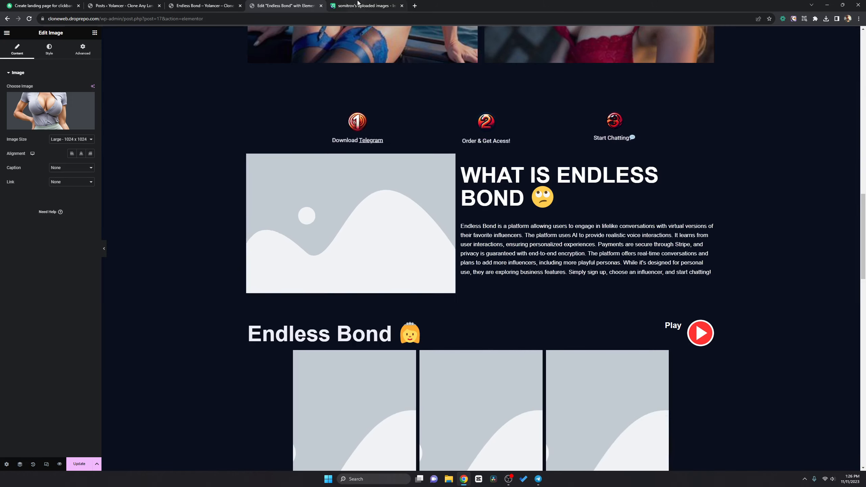
pyautogui.click(366, 6)
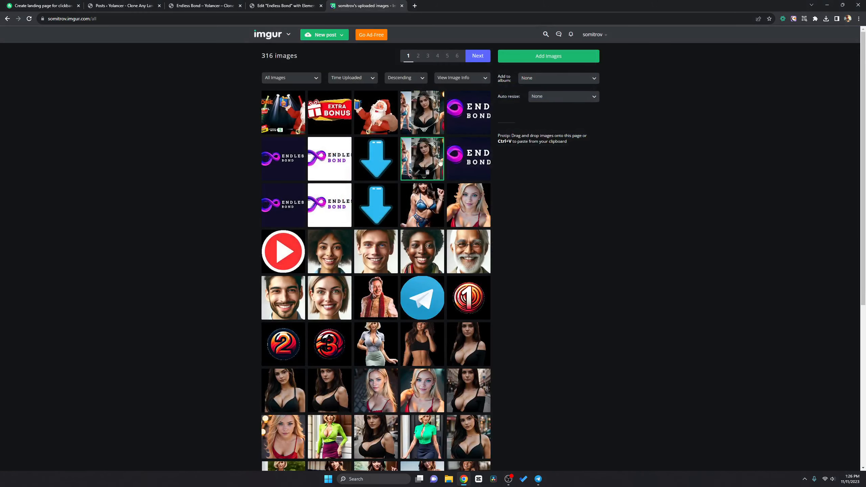
pyautogui.click(426, 203)
pyautogui.click(577, 142)
pyautogui.click(282, 8)
pyautogui.scroll(-2, 349, 197)
pyautogui.click(402, 158)
pyautogui.click(33, 122)
pyautogui.click(64, 83)
pyautogui.click(120, 66)
pyautogui.hotkey('ctrl', 'v')
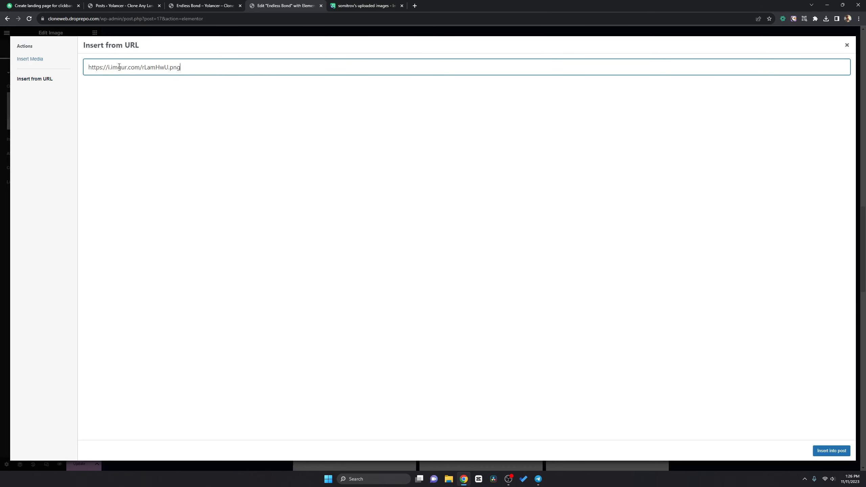
pyautogui.click(821, 452)
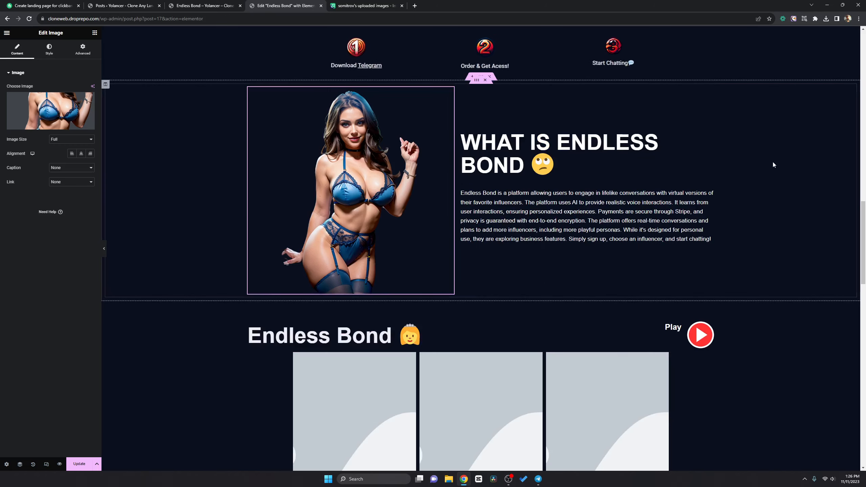
# - Compare the Endless Bond carousel in the editor with the slide pictures on the original page
pyautogui.scroll(-6, 389, 261)
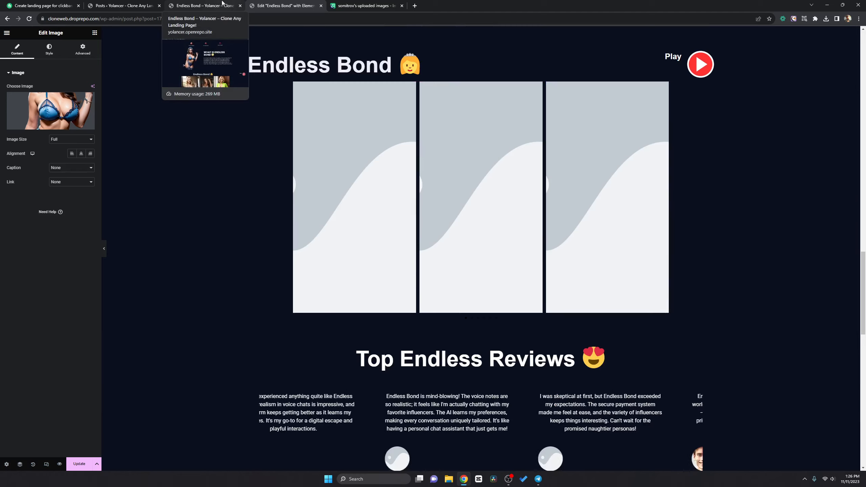
pyautogui.click(204, 5)
pyautogui.scroll(-10, 280, 201)
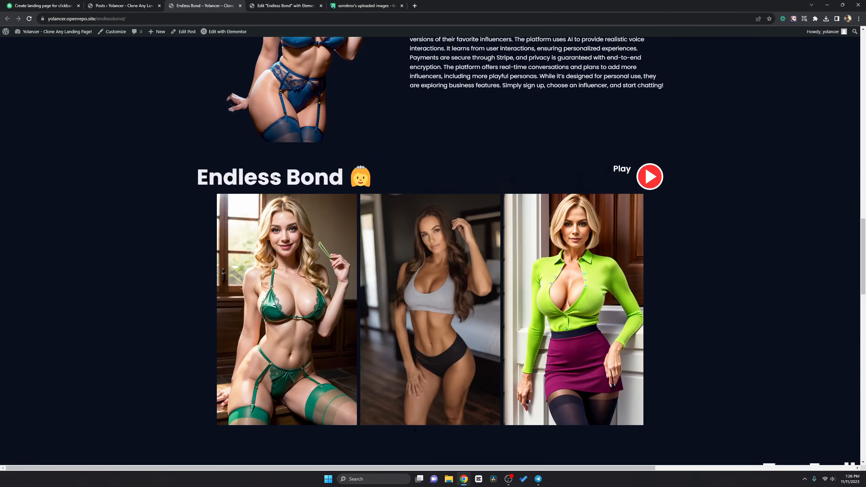
pyautogui.scroll(3, 281, 201)
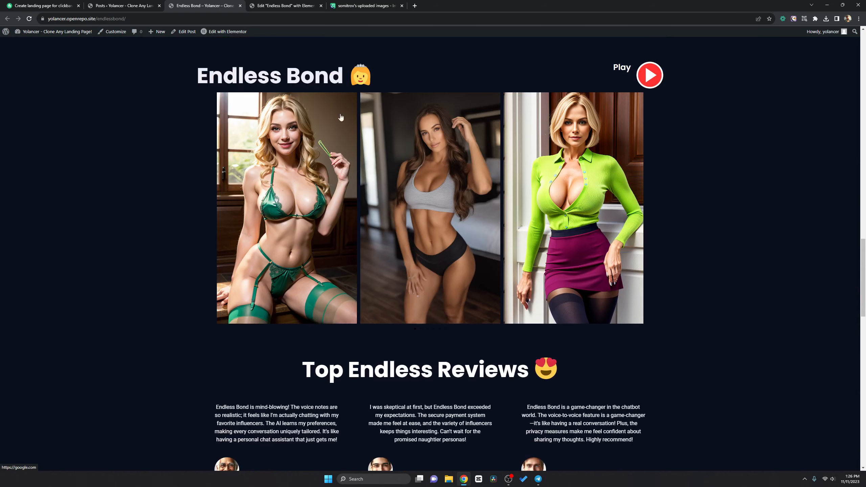
pyautogui.hotkey('ctrl', 'Tab')
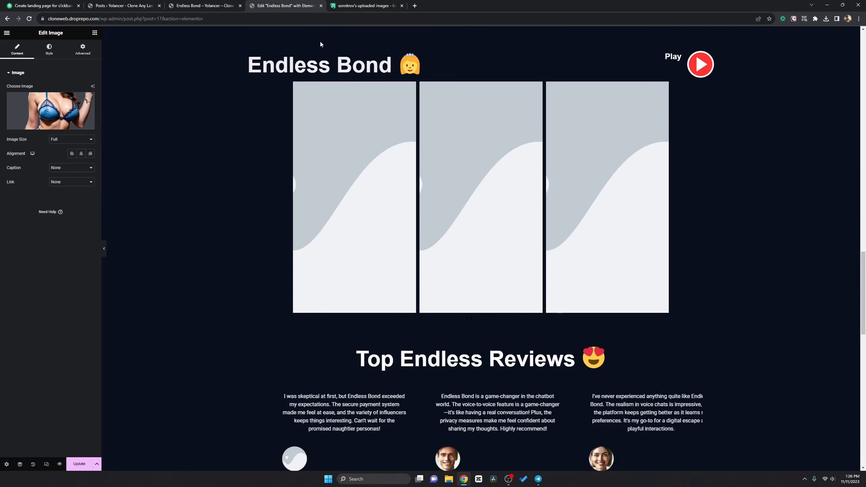
# - Open the first slide of the Endless Bond media carousel for editing, checking the original page's carousel pictures
pyautogui.click(110, 137)
pyautogui.click(44, 114)
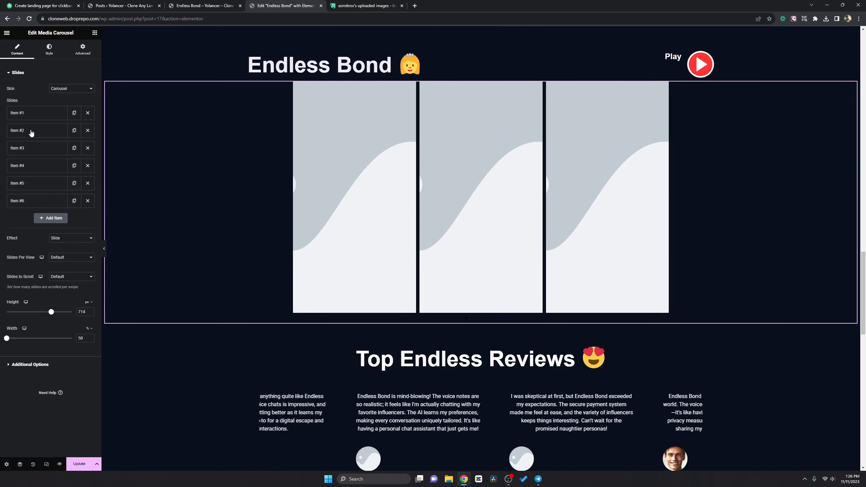
pyautogui.click(201, 5)
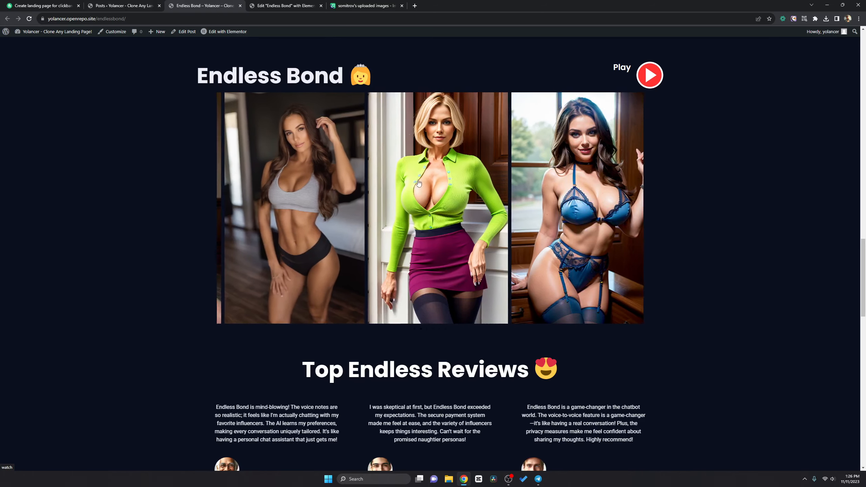
pyautogui.click(289, 6)
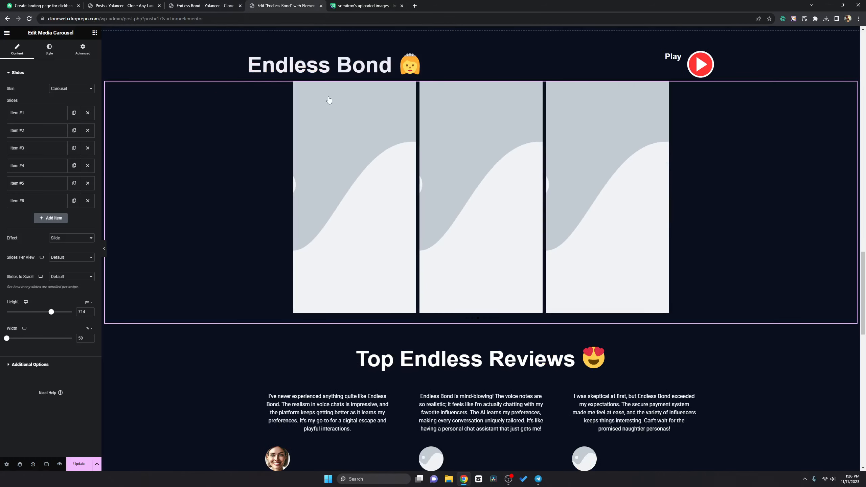
pyautogui.click(34, 113)
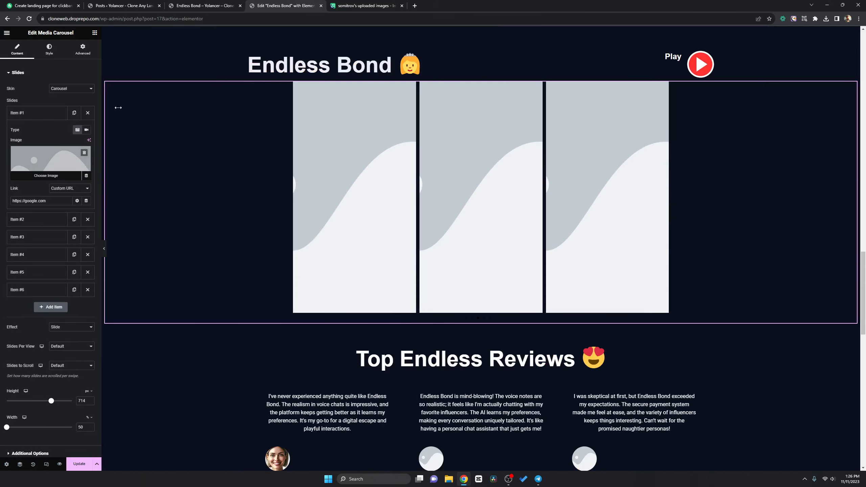
# - Look through the Imgur uploads for the pictures used in the original page's Endless Bond carousel
pyautogui.click(213, 4)
pyautogui.scroll(1, 283, 107)
pyautogui.click(300, 2)
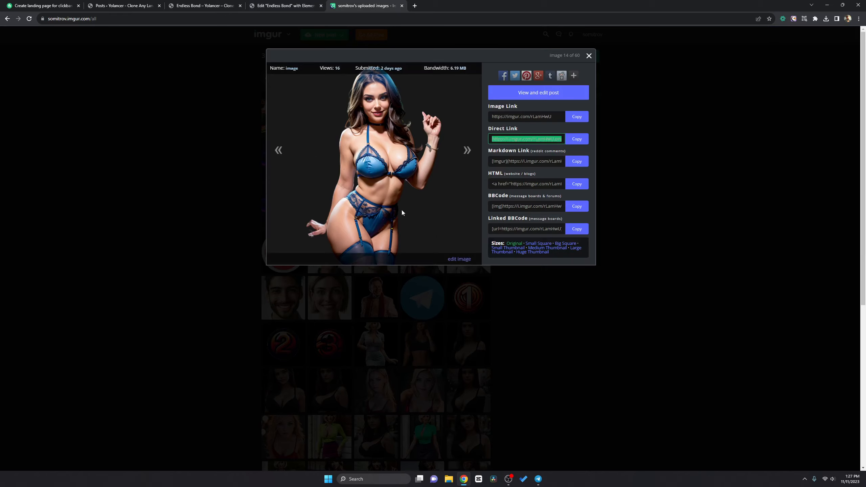
pyautogui.press('Escape')
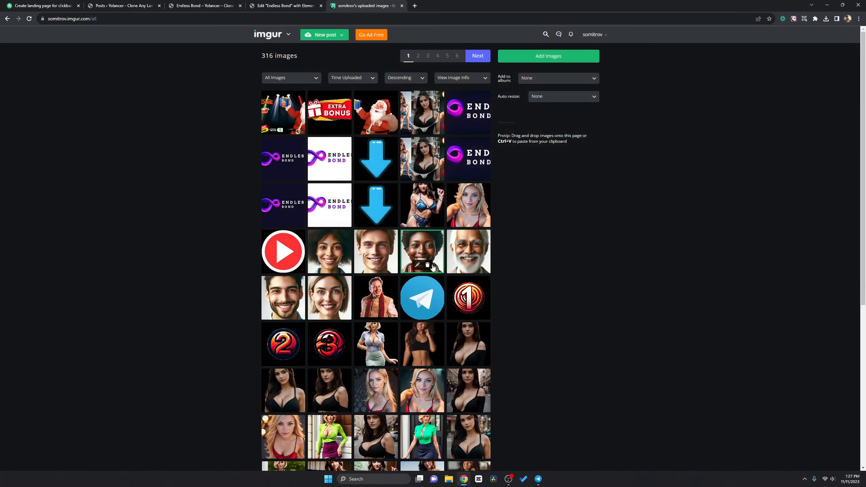
pyautogui.scroll(-4, 425, 336)
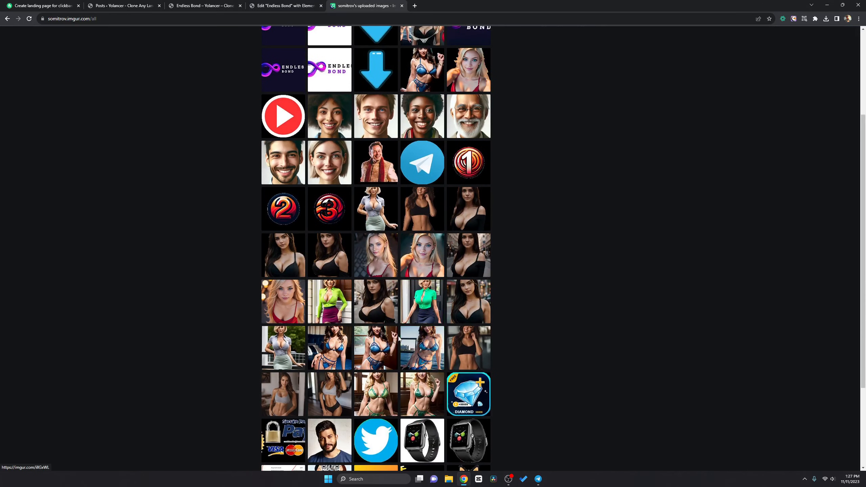
pyautogui.scroll(-3, 399, 371)
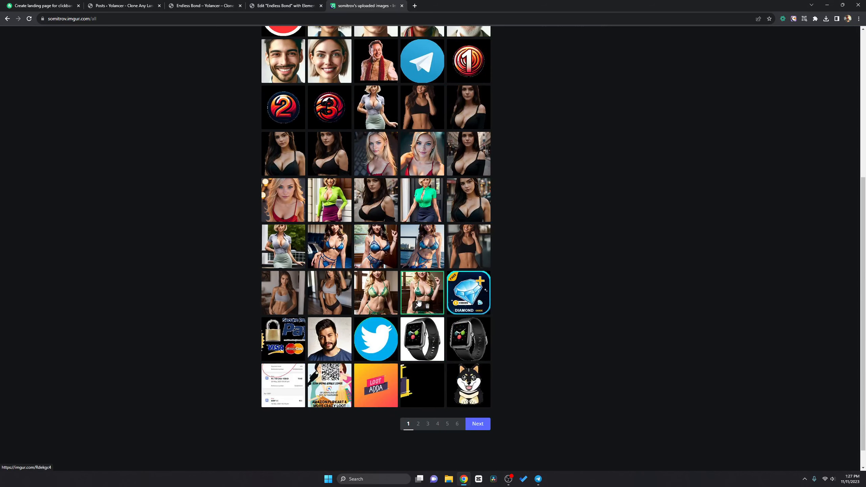
pyautogui.click(210, 3)
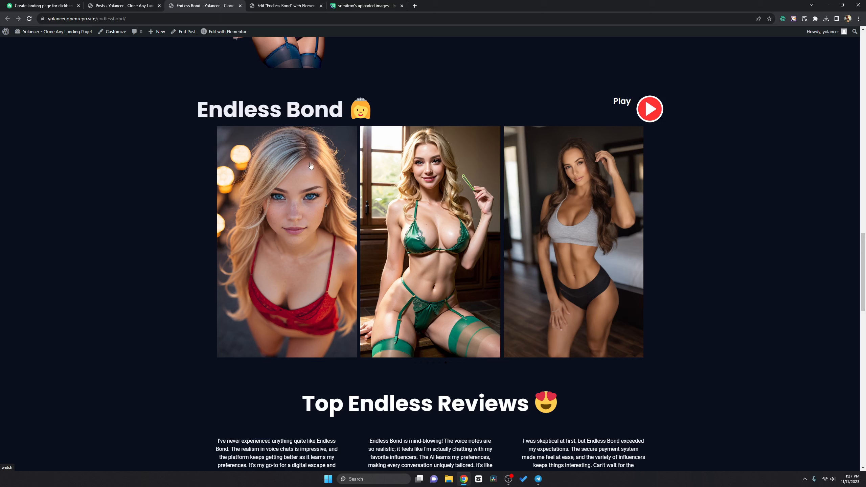
pyautogui.click(362, 4)
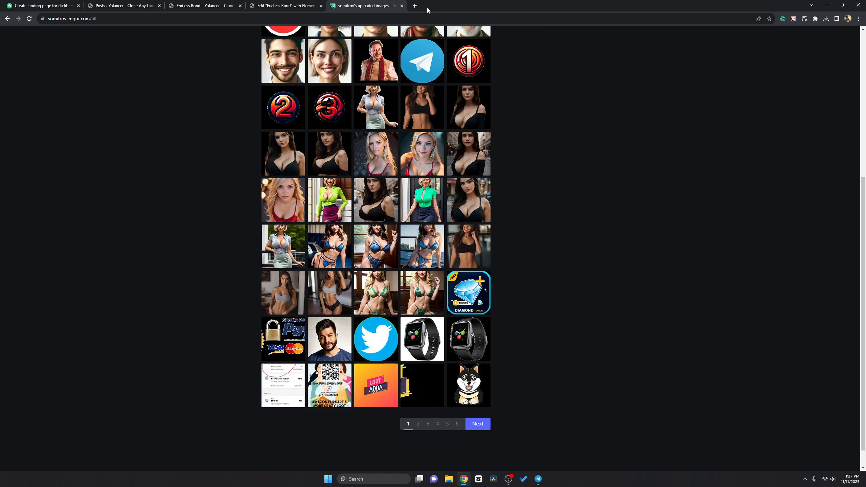
# - Open the Endless Bond order files post on pngthrive.blogspot.com in a new browser tab
pyautogui.hotkey('ctrl', 't')
pyautogui.write('blogger.com')
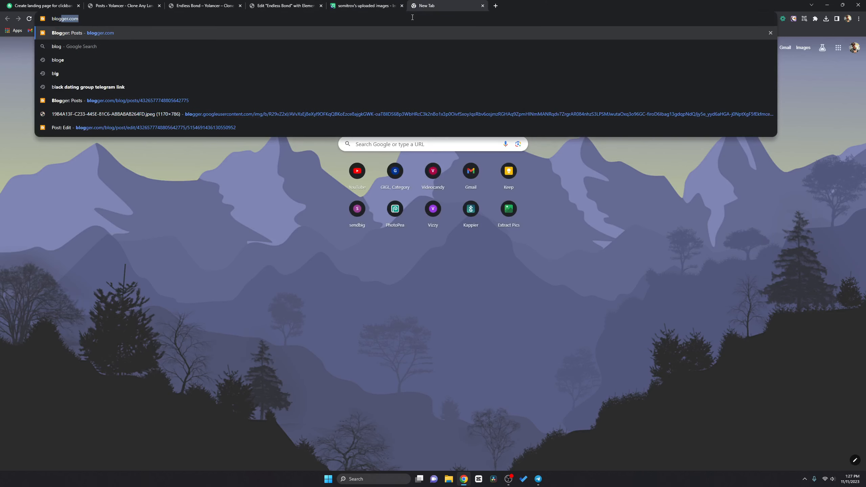
pyautogui.press('Return')
pyautogui.click(412, 17)
pyautogui.write('png')
pyautogui.press('Return')
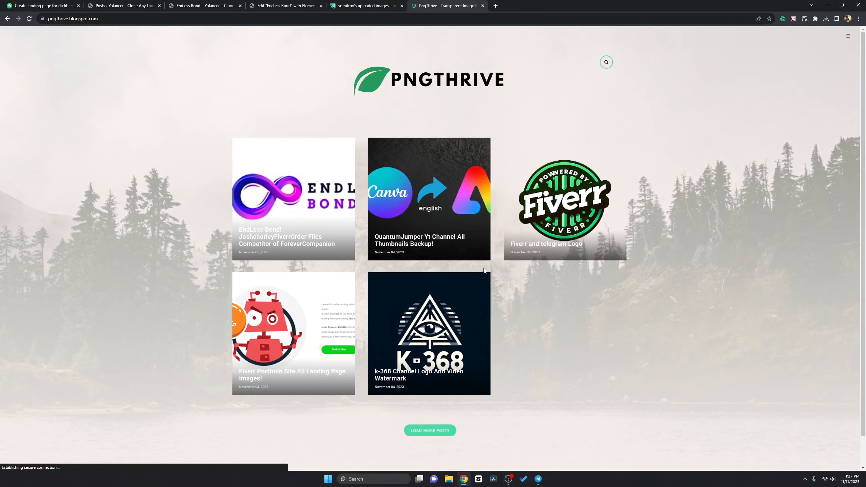
pyautogui.scroll(-1, 307, 197)
pyautogui.click(328, 184)
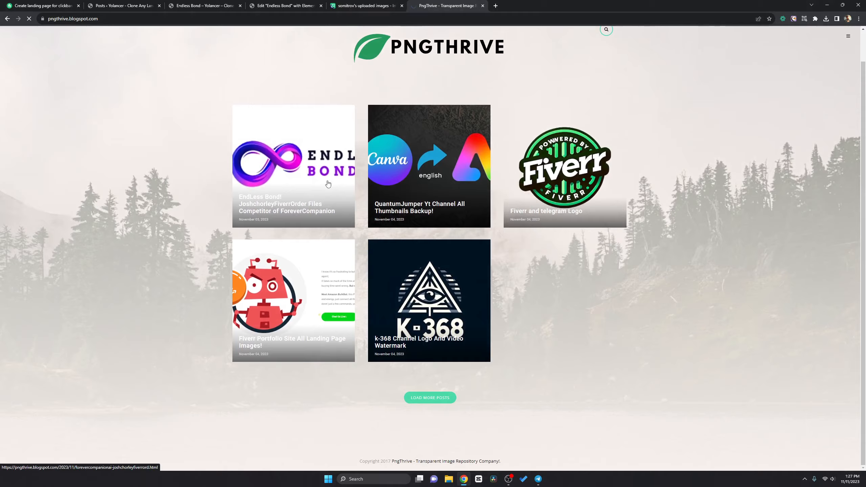
# - Copy the link address of the post's first picture of the blonde woman in green, and close the Imgur page
pyautogui.scroll(-5, 329, 184)
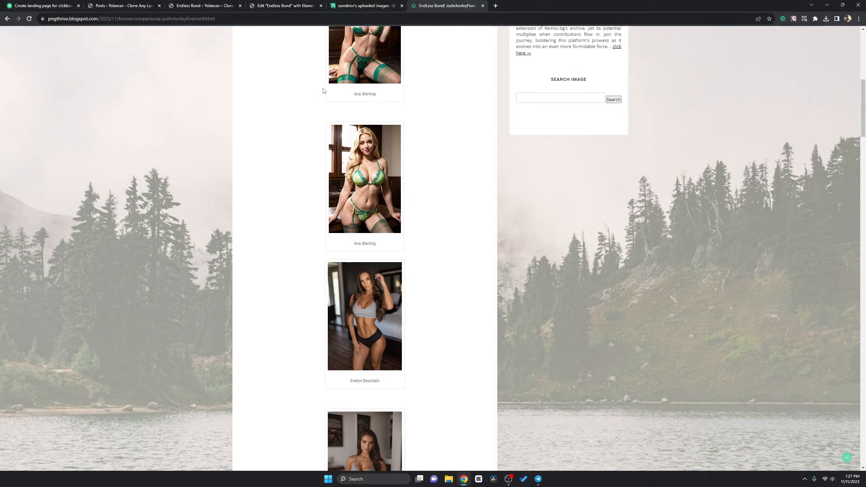
pyautogui.rightClick(368, 123)
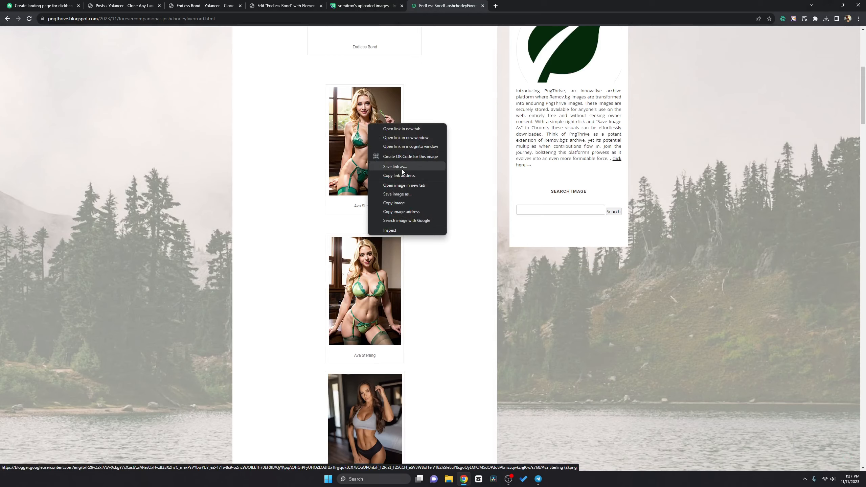
pyautogui.click(397, 176)
pyautogui.click(344, 6)
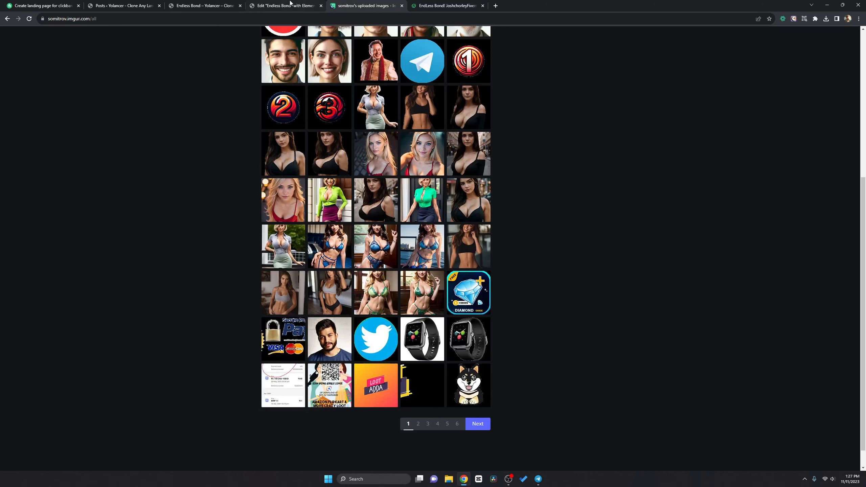
pyautogui.click(402, 6)
# - Replace the placeholder in the carousel's first slide by inserting the copied Blogger image URL
pyautogui.click(286, 6)
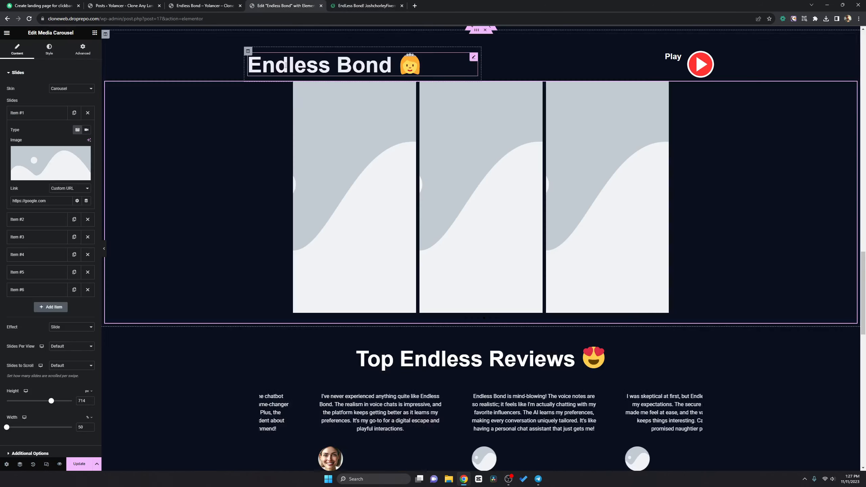
pyautogui.click(31, 155)
pyautogui.click(35, 79)
pyautogui.click(105, 70)
pyautogui.hotkey('ctrl', 'v')
pyautogui.click(477, 365)
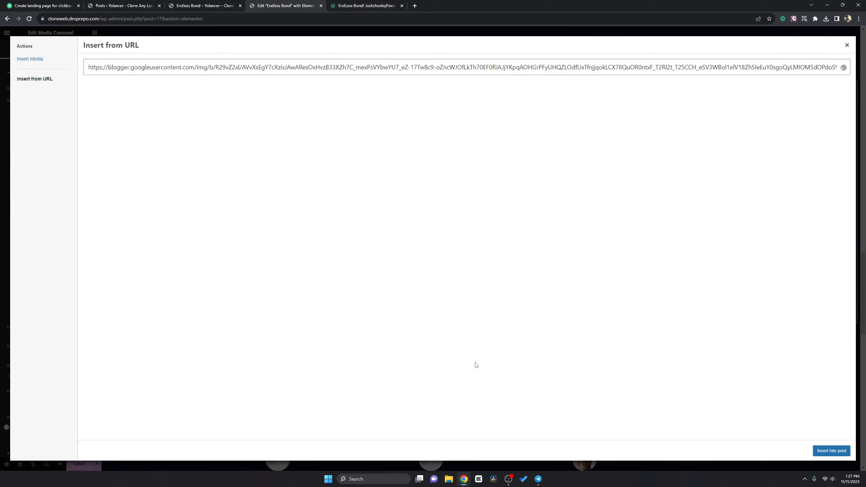
pyautogui.click(832, 451)
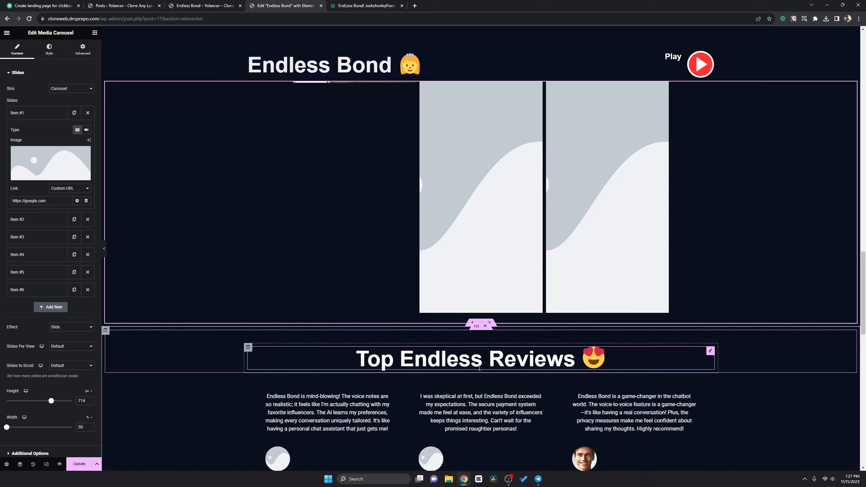
# - Open the carousel's second slide and copy the link address of the brunette woman's picture from the PngThrive post
pyautogui.click(41, 112)
pyautogui.click(65, 130)
pyautogui.hotkey('ctrl', 'Tab')
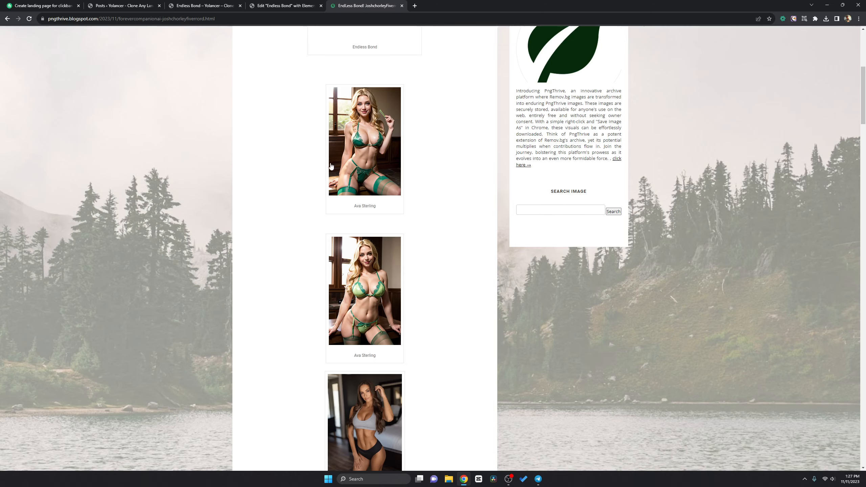
pyautogui.scroll(-6, 352, 146)
pyautogui.scroll(-3, 358, 148)
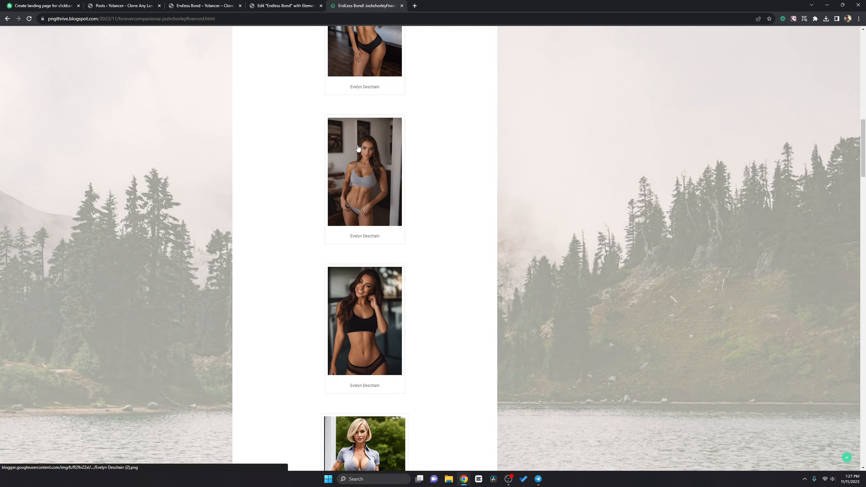
pyautogui.rightClick(370, 291)
pyautogui.click(404, 341)
# - Replace the second slide's placeholder with the brunette's picture by inserting the copied URL
pyautogui.click(292, 10)
pyautogui.click(53, 177)
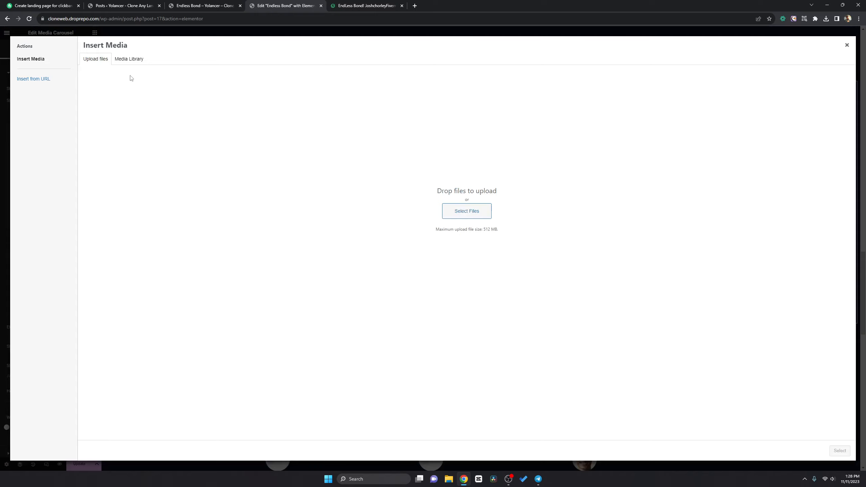
pyautogui.click(42, 83)
pyautogui.click(122, 65)
pyautogui.hotkey('ctrl', 'v')
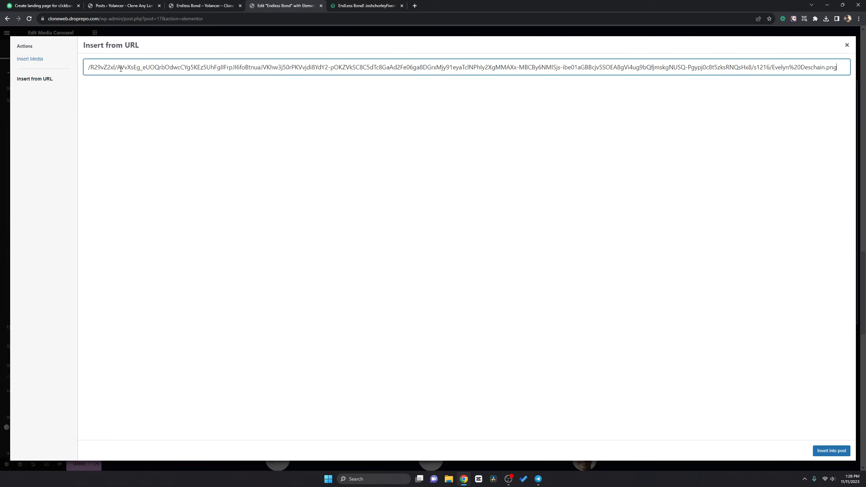
pyautogui.click(824, 450)
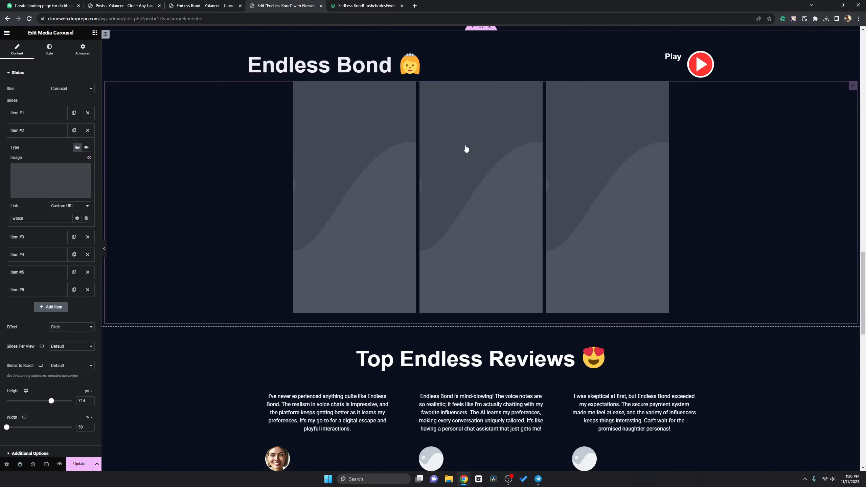
# - Pick a picture further down the PngThrive post and insert its URL as the carousel's third slide image
pyautogui.click(362, 6)
pyautogui.scroll(-10, 339, 181)
pyautogui.click(287, 6)
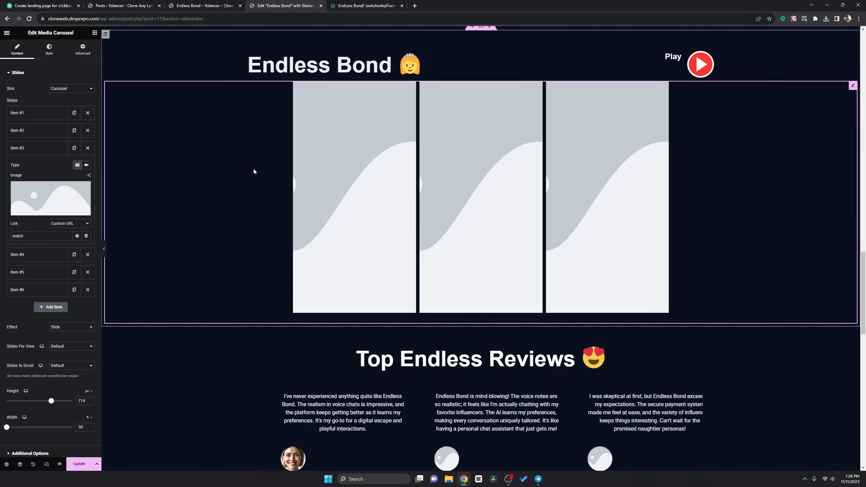
pyautogui.click(35, 193)
pyautogui.click(35, 78)
pyautogui.click(118, 67)
pyautogui.hotkey('ctrl', 'v')
pyautogui.click(488, 339)
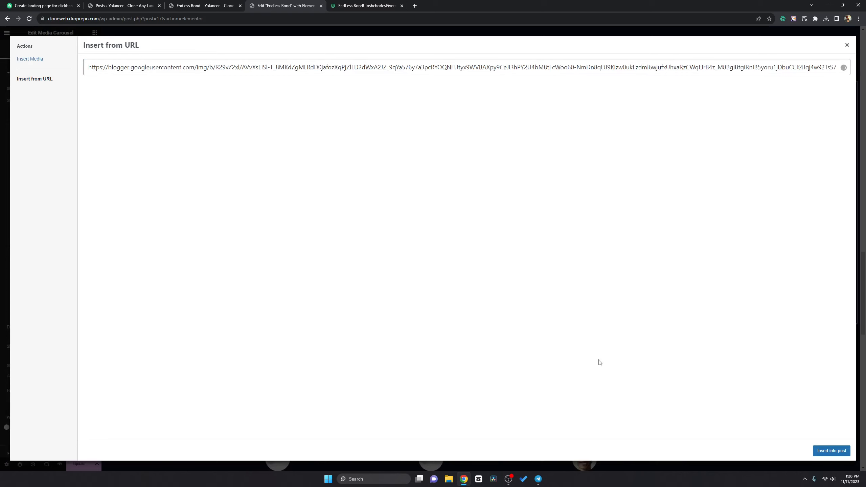
pyautogui.click(823, 451)
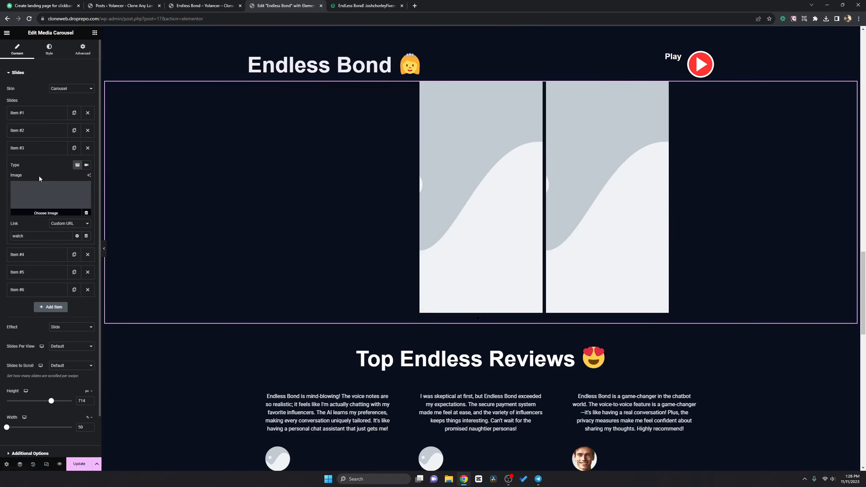
# - Open the fourth slide and copy the link address of the third picture of the dark-haired woman in blue from the PngThrive post
pyautogui.click(30, 166)
pyautogui.click(367, 5)
pyautogui.scroll(-5, 375, 222)
pyautogui.scroll(-3, 360, 241)
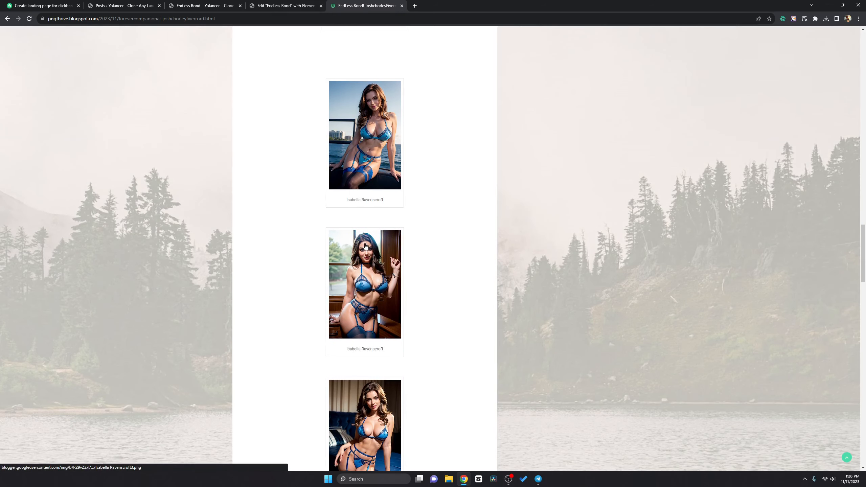
pyautogui.scroll(-3, 366, 245)
pyautogui.rightClick(377, 326)
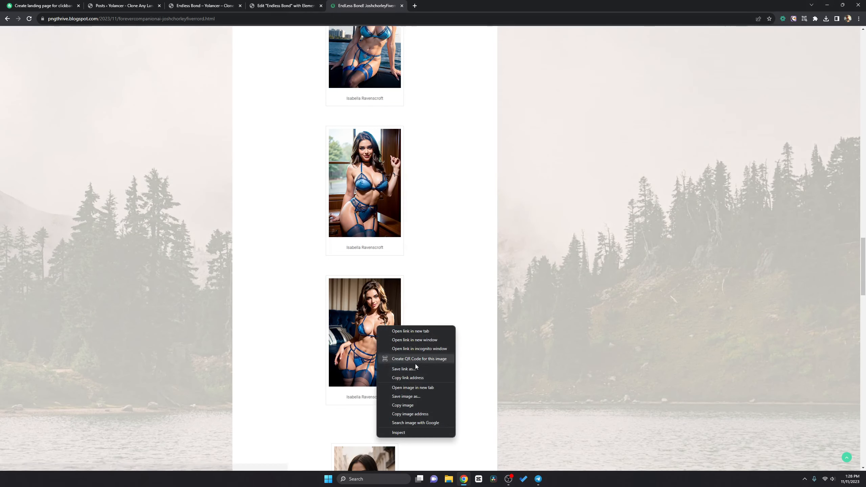
pyautogui.click(408, 378)
# - Replace the fourth slide's placeholder with the picture of the dark-haired woman in blue from the copied URL
pyautogui.click(286, 6)
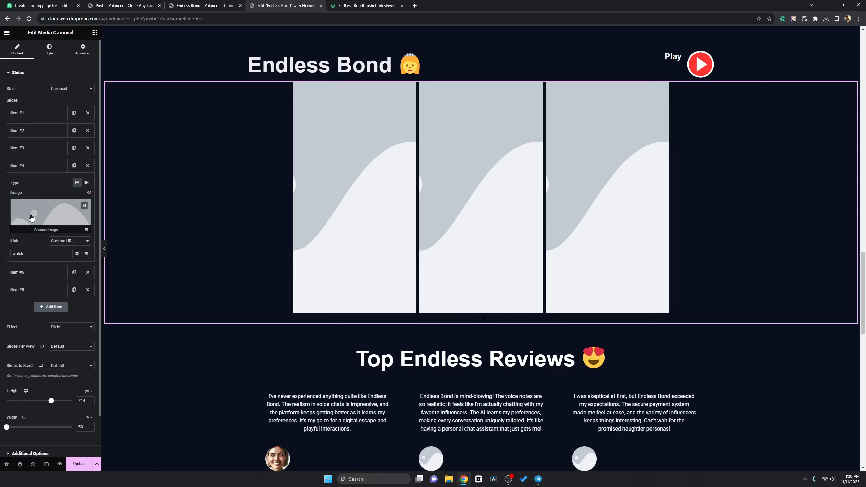
pyautogui.click(51, 222)
pyautogui.click(34, 79)
pyautogui.click(135, 72)
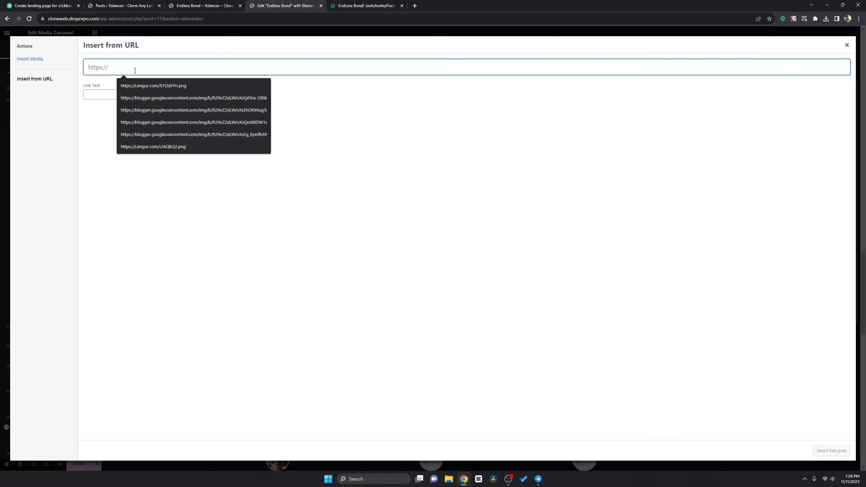
pyautogui.hotkey('ctrl', 'v')
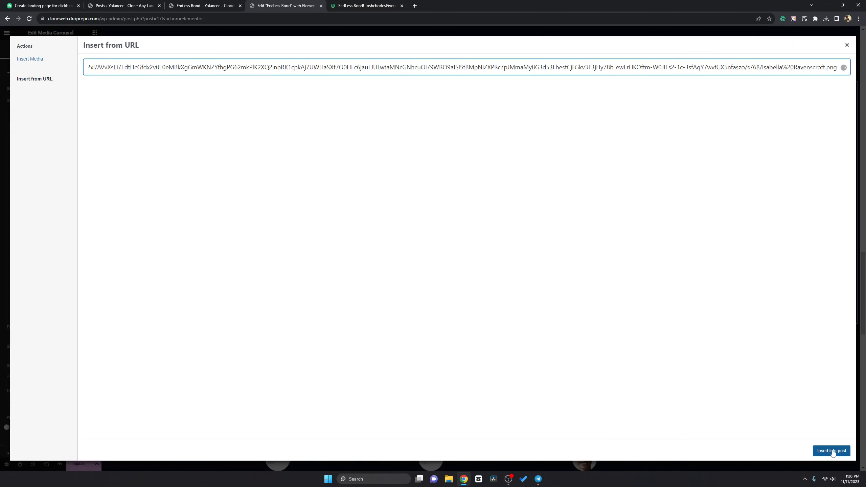
pyautogui.click(832, 451)
# - Open the carousel's fifth slide and copy the link address of the dark-haired woman's portrait from the PngThrive post
pyautogui.click(34, 166)
pyautogui.click(33, 184)
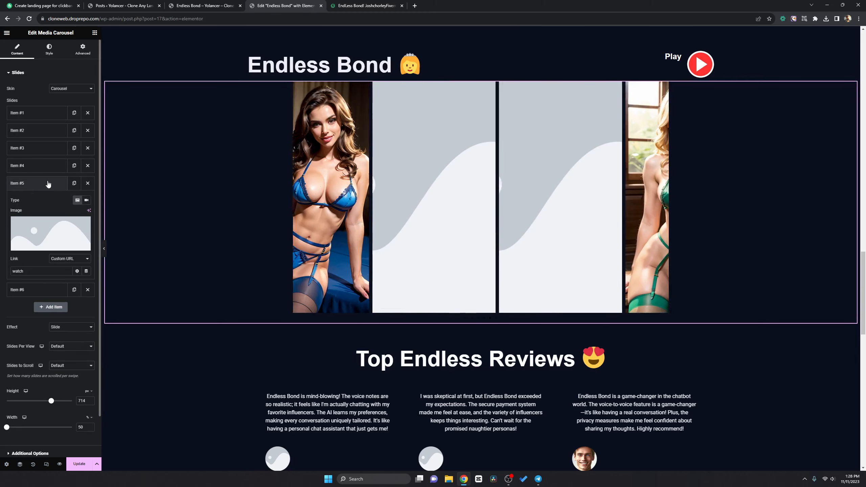
pyautogui.hotkey('ctrl', 'Tab')
pyautogui.scroll(-3, 381, 244)
pyautogui.scroll(-6, 381, 244)
pyautogui.rightClick(363, 283)
pyautogui.click(386, 327)
# - Replace the fifth slide's placeholder with the dark-haired woman's portrait by inserting the copied URL
pyautogui.hotkey('ctrl', 'shift', 'Tab')
pyautogui.click(51, 242)
pyautogui.click(34, 79)
pyautogui.click(115, 69)
pyautogui.hotkey('ctrl', 'v')
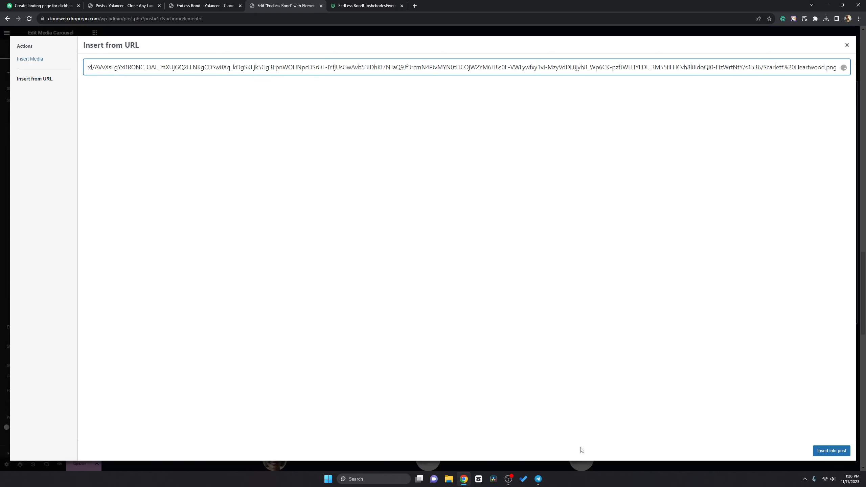
pyautogui.click(832, 451)
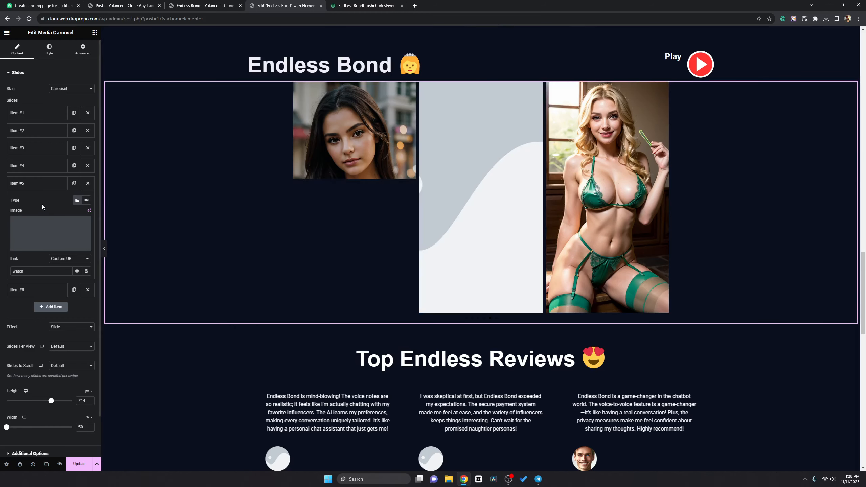
# - Copy the link address of the picture of the smiling blonde woman in red from the PngThrive post
pyautogui.click(367, 5)
pyautogui.scroll(-8, 401, 277)
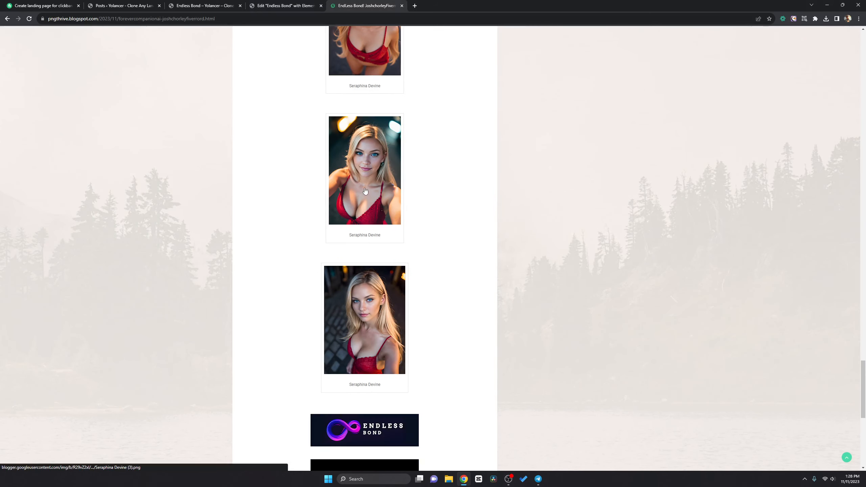
pyautogui.rightClick(365, 190)
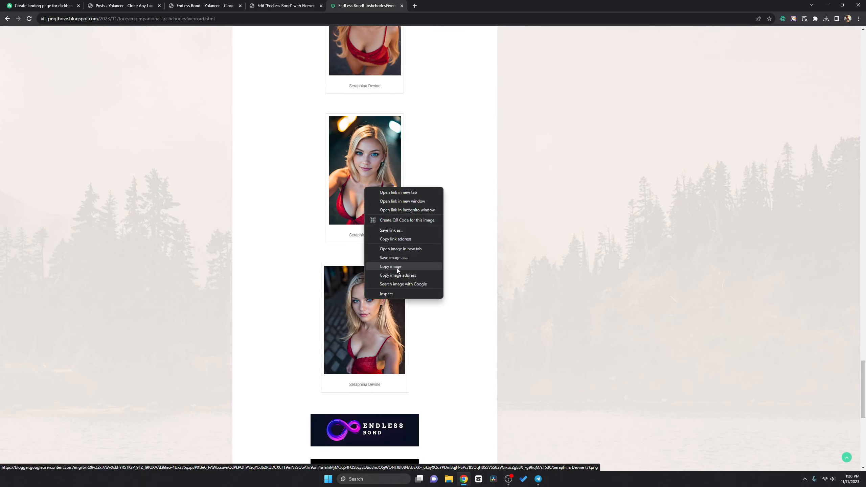
pyautogui.click(397, 240)
# - Replace the carousel's sixth slide placeholder with the blonde woman in red by inserting the copied URL
pyautogui.click(287, 3)
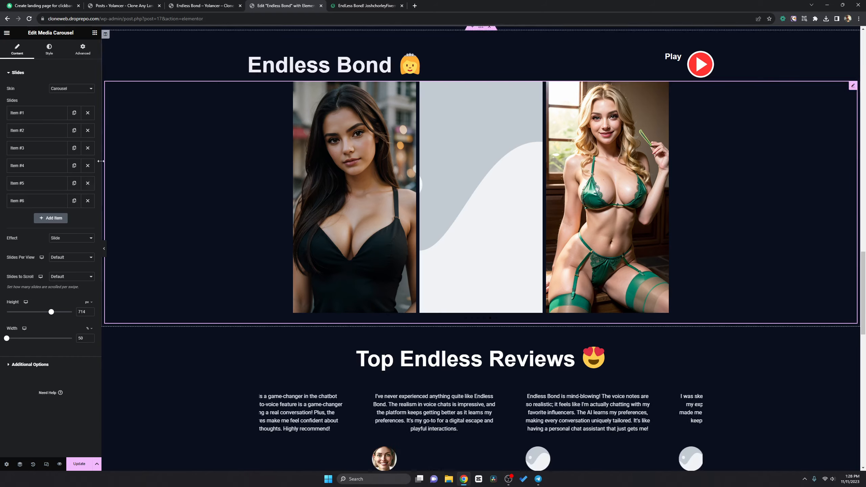
pyautogui.click(40, 202)
pyautogui.click(34, 249)
pyautogui.click(48, 79)
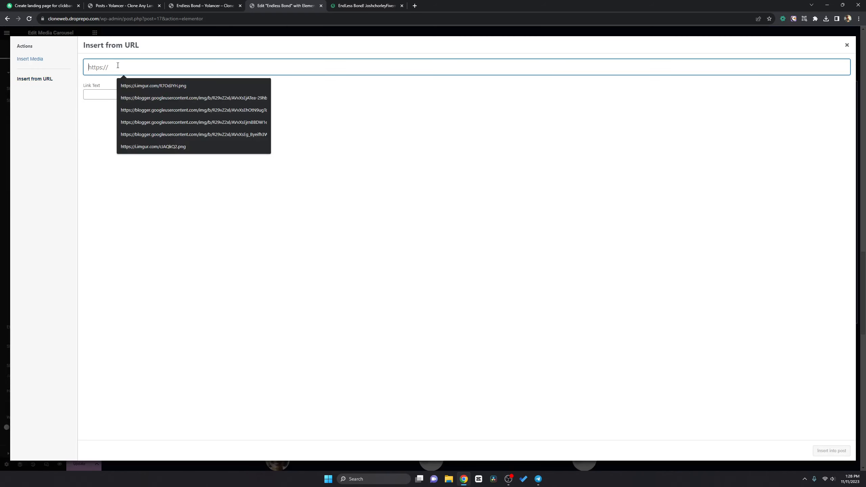
pyautogui.hotkey('ctrl', 'v')
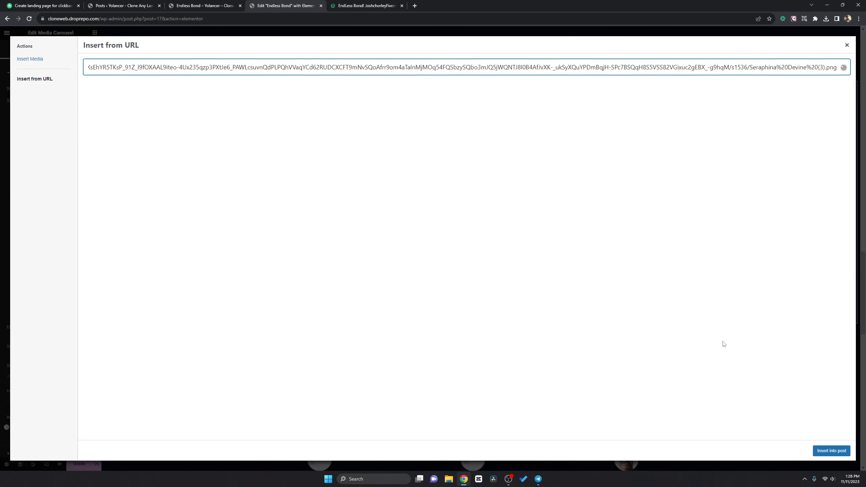
pyautogui.click(831, 450)
pyautogui.click(36, 205)
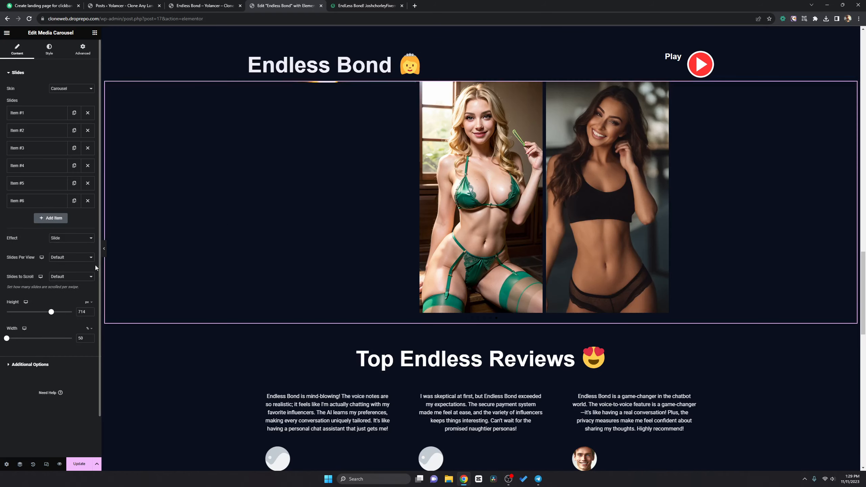
# - Open the first testimonial of the Top Endless Reviews carousel for editing
pyautogui.scroll(-5, 353, 314)
pyautogui.scroll(-1, 354, 317)
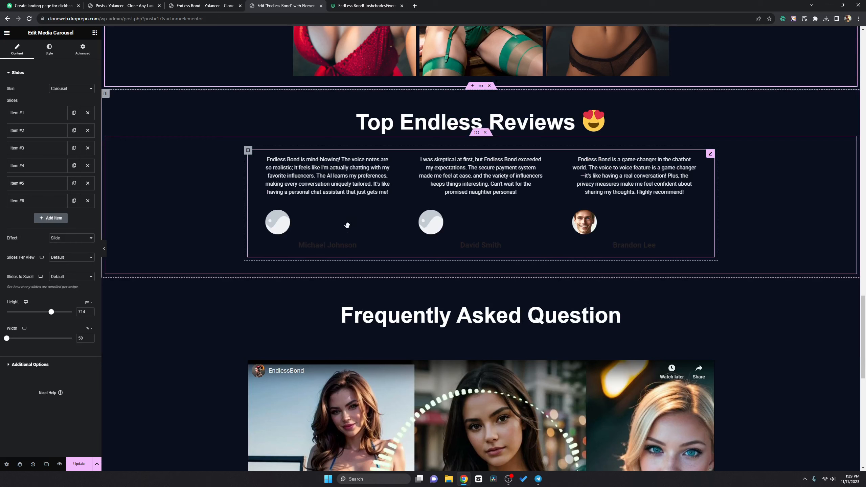
pyautogui.click(282, 220)
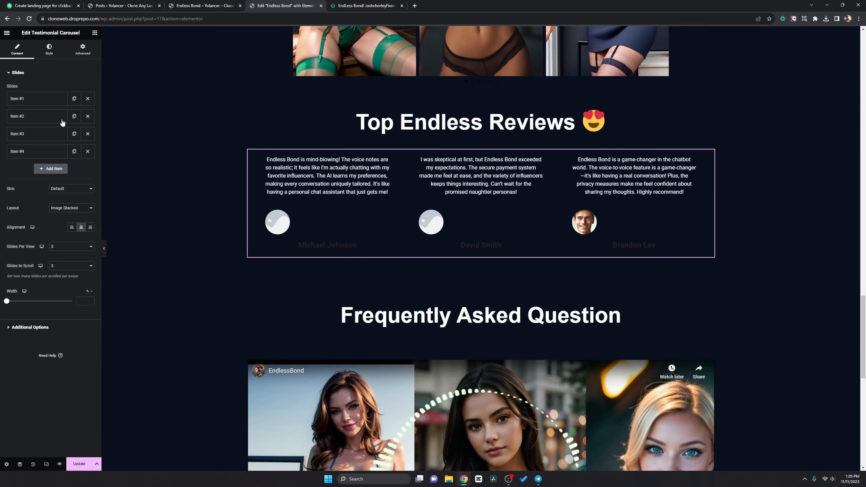
pyautogui.click(32, 98)
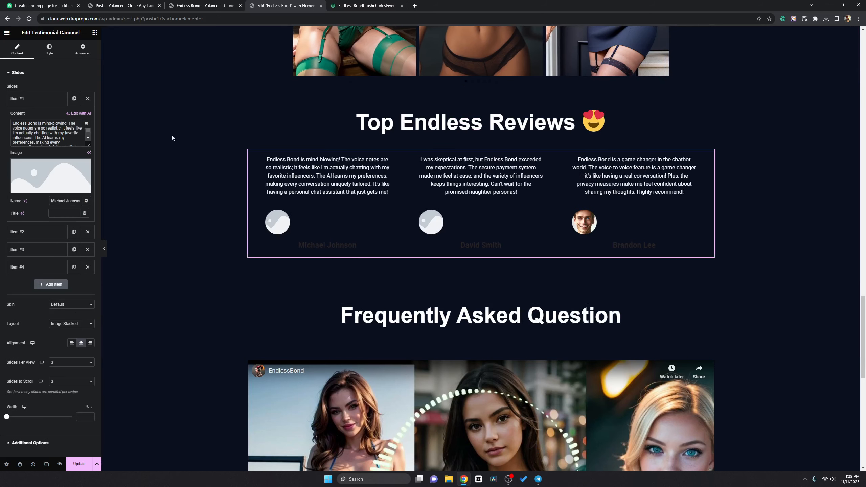
# - Open the Imgur uploads page and copy the direct link of the dark-haired bearded man's portrait
pyautogui.click(355, 6)
pyautogui.click(351, 19)
pyautogui.write('spmit')
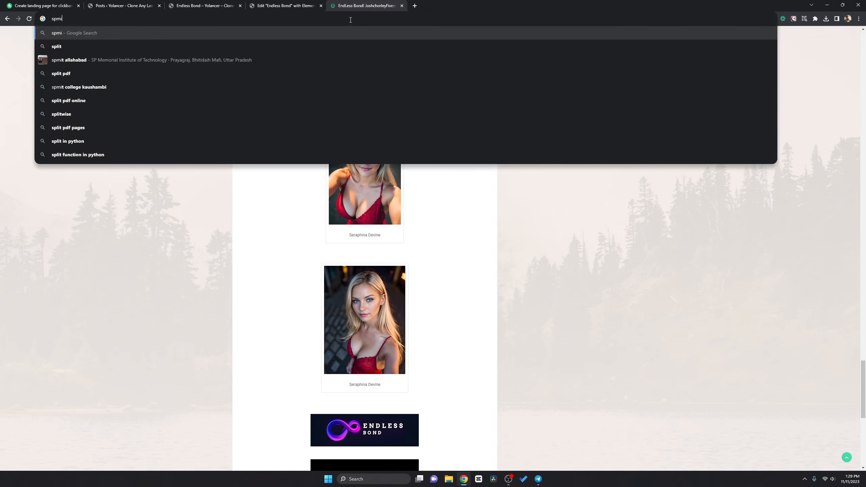
pyautogui.hotkey('ctrl', 'BackSpace')
pyautogui.write('somit')
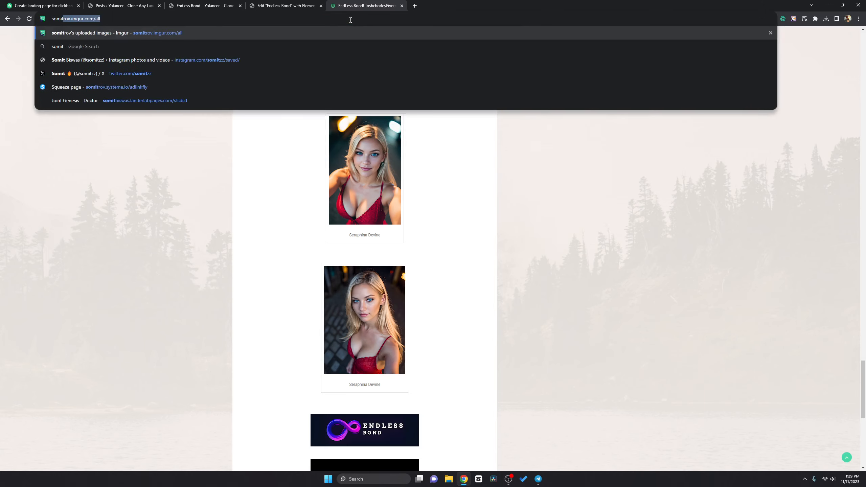
pyautogui.press('Return')
pyautogui.scroll(-4, 373, 187)
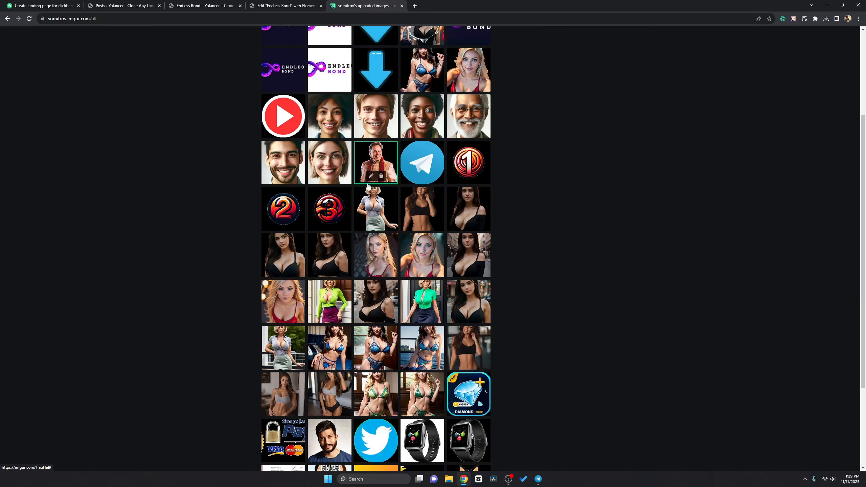
pyautogui.click(283, 157)
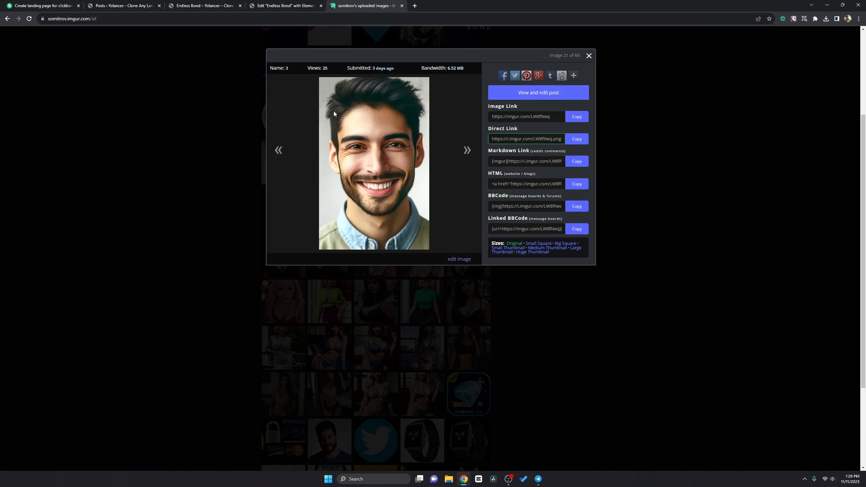
pyautogui.hotkey('ctrl', 'pageup')
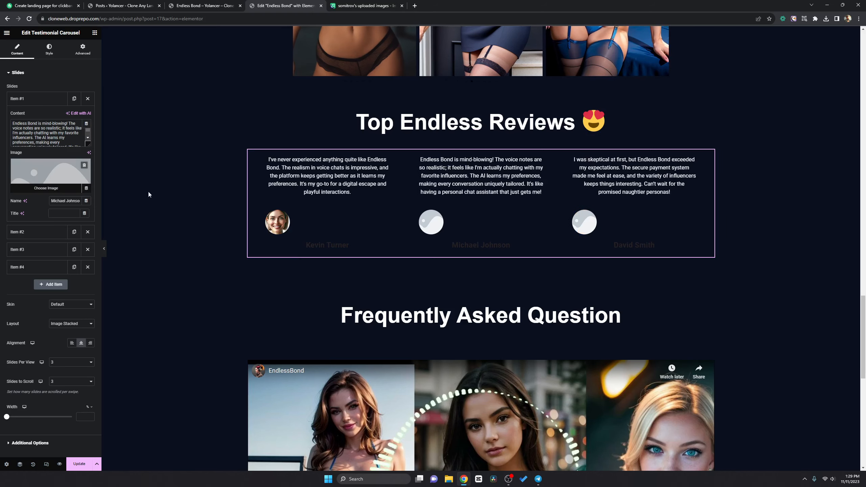
pyautogui.click(47, 186)
pyautogui.click(34, 78)
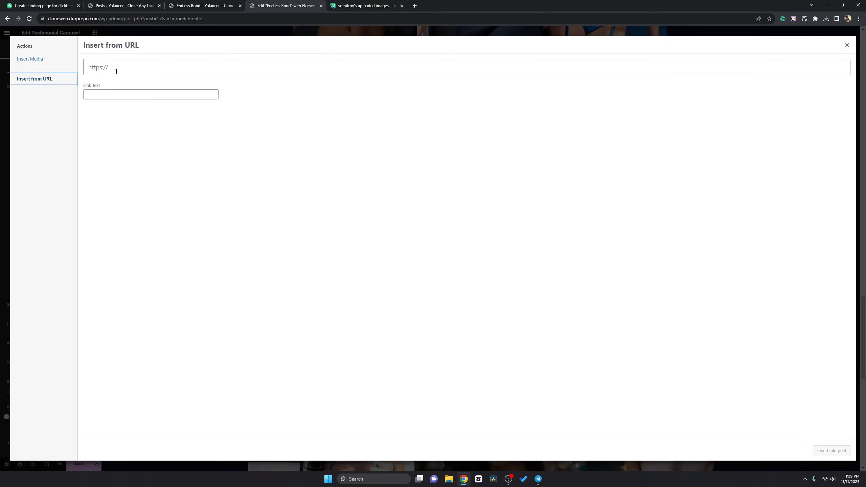
pyautogui.click(116, 72)
pyautogui.write('https://i.imgur.com/LW8fNeq.png')
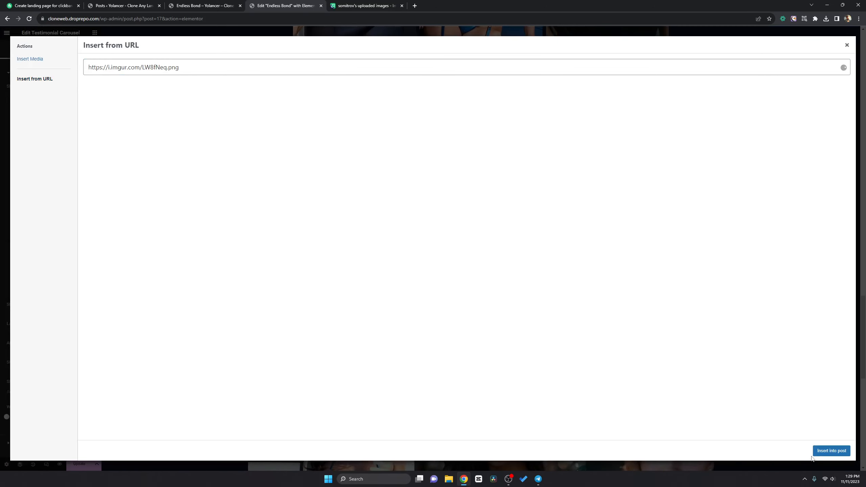
pyautogui.click(831, 451)
# - Copy the direct link of the white-bearded elderly man's portrait from the Imgur uploads
pyautogui.hotkey('ctrl', 'pagedown')
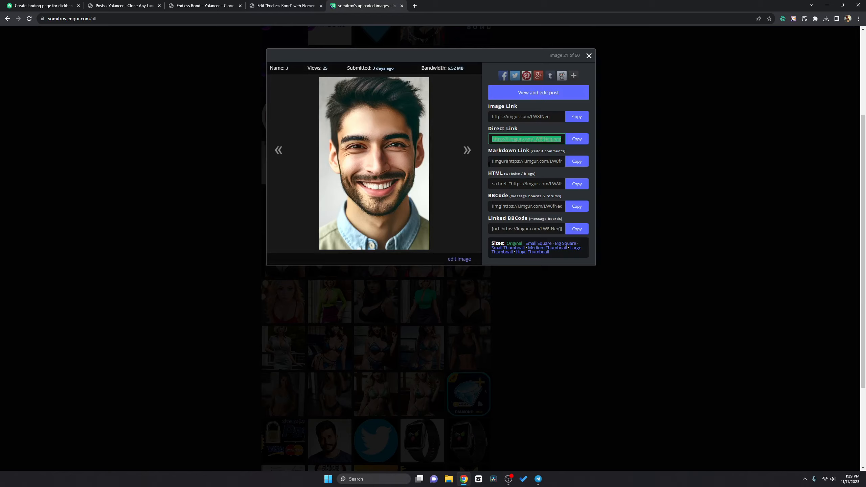
pyautogui.press('Escape')
pyautogui.moveTo(395, 133)
pyautogui.click(457, 121)
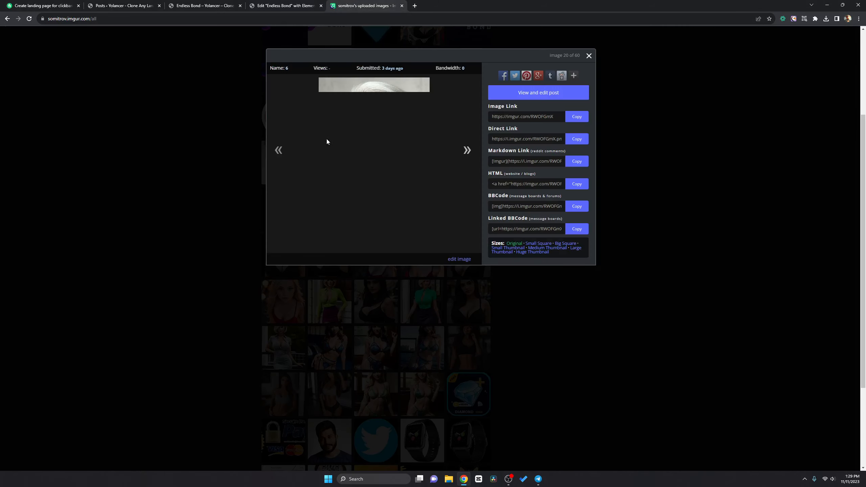
pyautogui.click(576, 139)
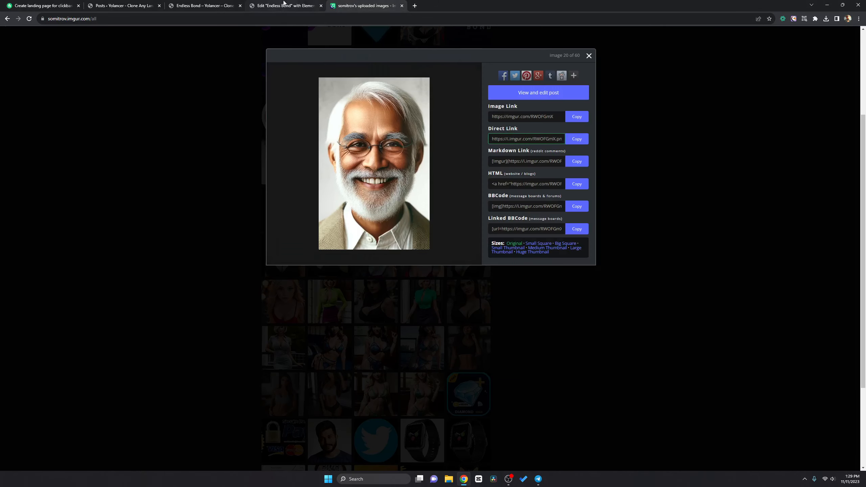
pyautogui.hotkey('ctrl', 'pageup')
pyautogui.click(31, 111)
pyautogui.click(29, 117)
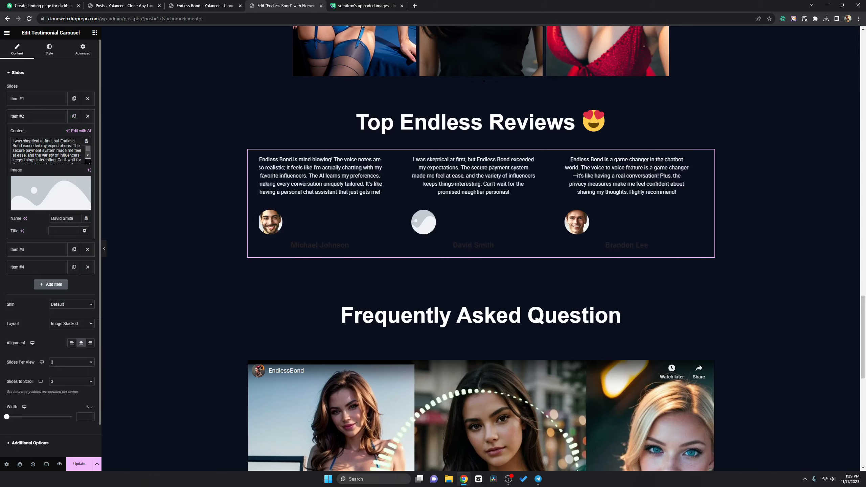
pyautogui.click(45, 195)
pyautogui.click(52, 81)
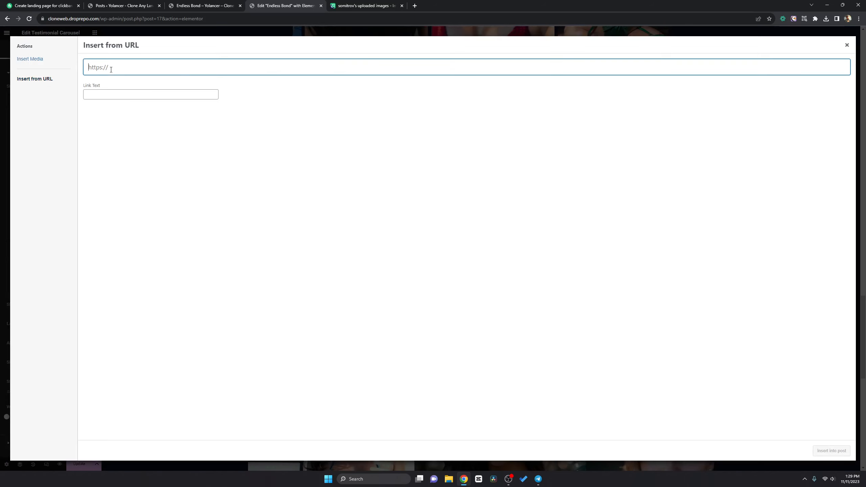
pyautogui.click(111, 68)
pyautogui.hotkey('ctrl', 'v')
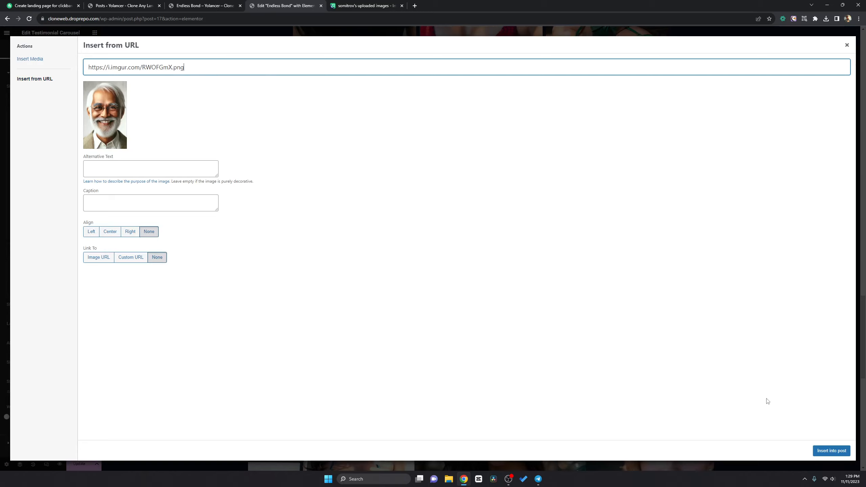
pyautogui.click(828, 452)
pyautogui.click(366, 6)
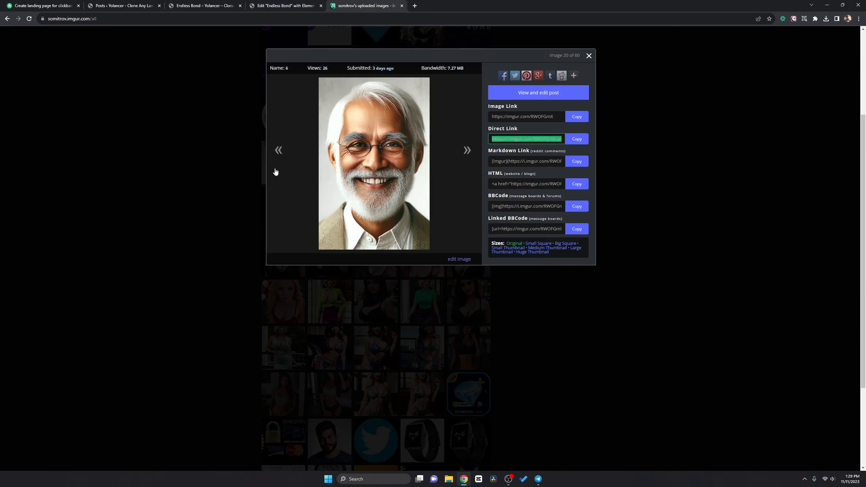
pyautogui.press('Escape')
pyautogui.click(329, 116)
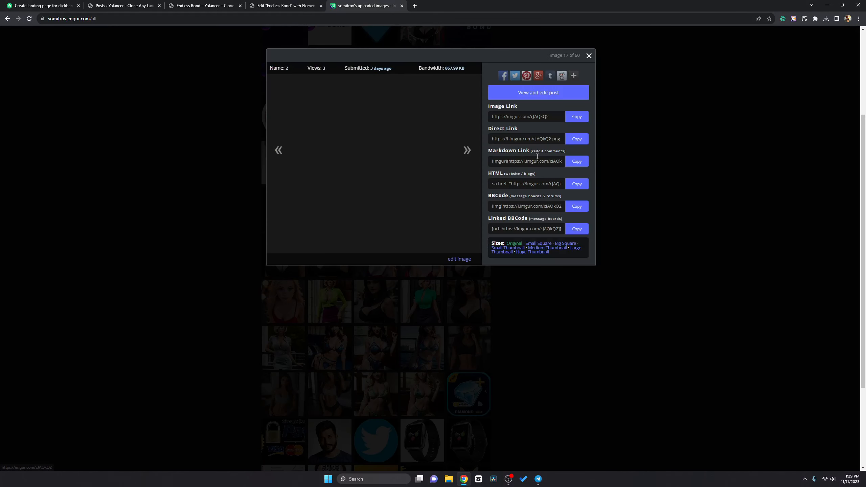
# - Check the image of each testimonial in the reviews carousel for remaining placeholders
pyautogui.click(297, 3)
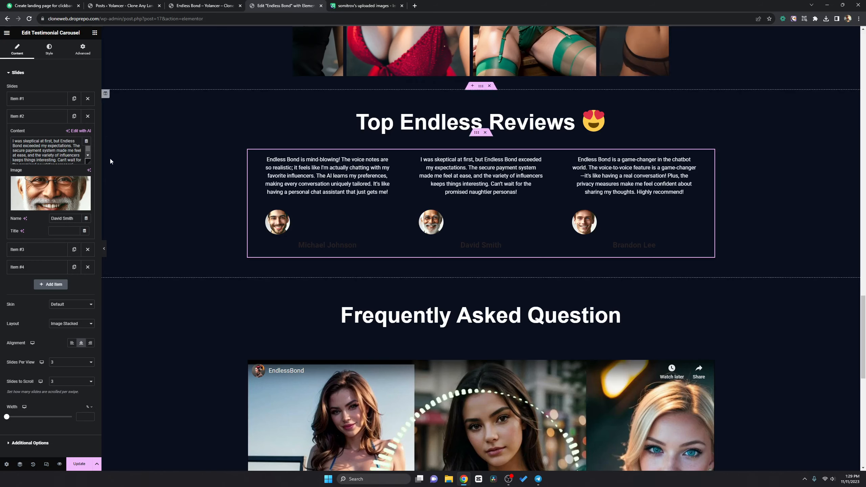
pyautogui.click(39, 120)
pyautogui.click(35, 138)
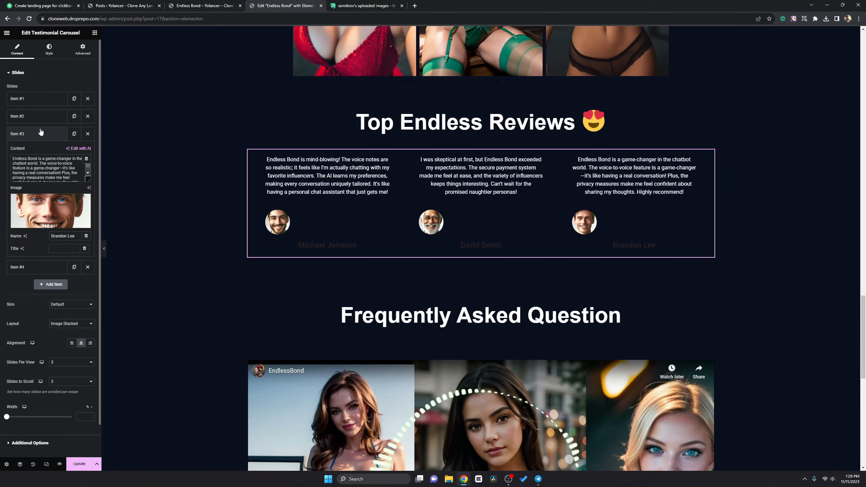
pyautogui.click(38, 138)
pyautogui.click(30, 153)
pyautogui.click(30, 152)
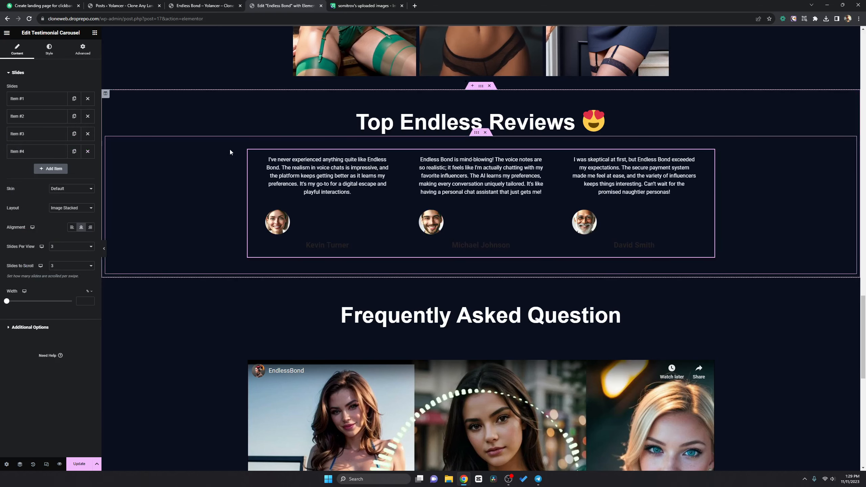
pyautogui.click(32, 151)
pyautogui.click(31, 144)
pyautogui.click(32, 135)
pyautogui.click(32, 135)
pyautogui.click(33, 118)
pyautogui.click(34, 117)
pyautogui.click(37, 103)
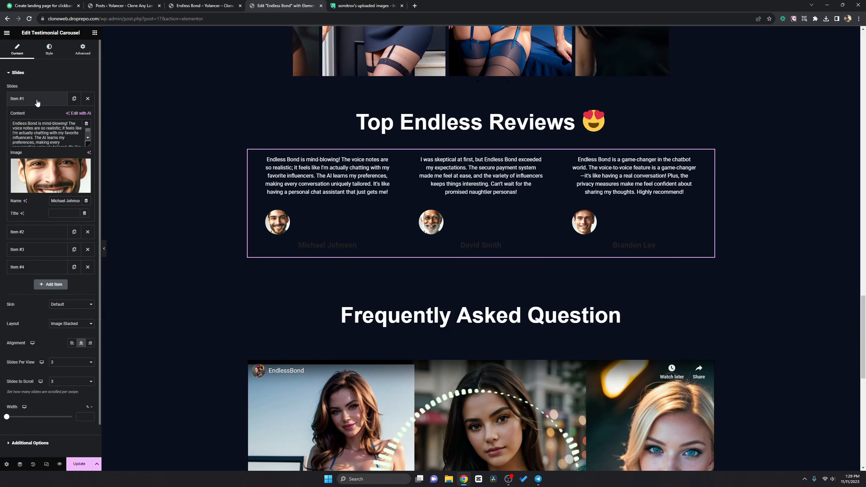
pyautogui.click(37, 103)
# - Open the footer placeholder's image selection and copy the direct link of the dark-background Endless Bond logo from the Imgur uploads
pyautogui.scroll(-5, 457, 334)
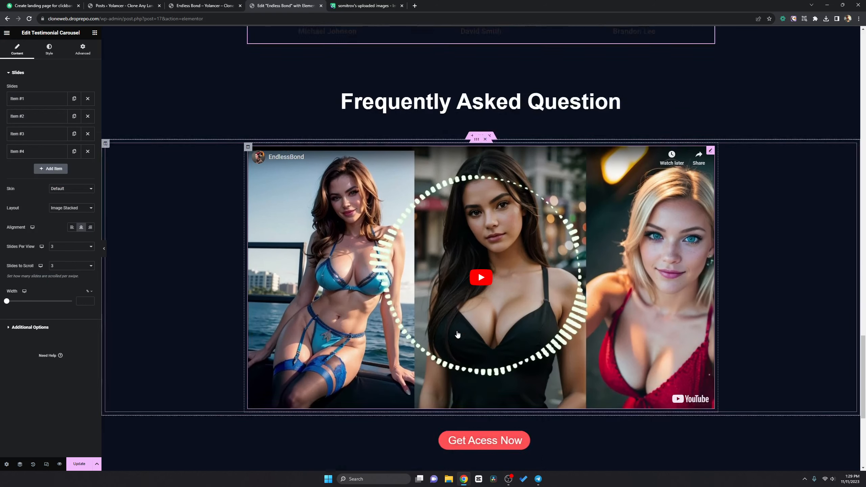
pyautogui.scroll(-8, 457, 335)
pyautogui.click(336, 305)
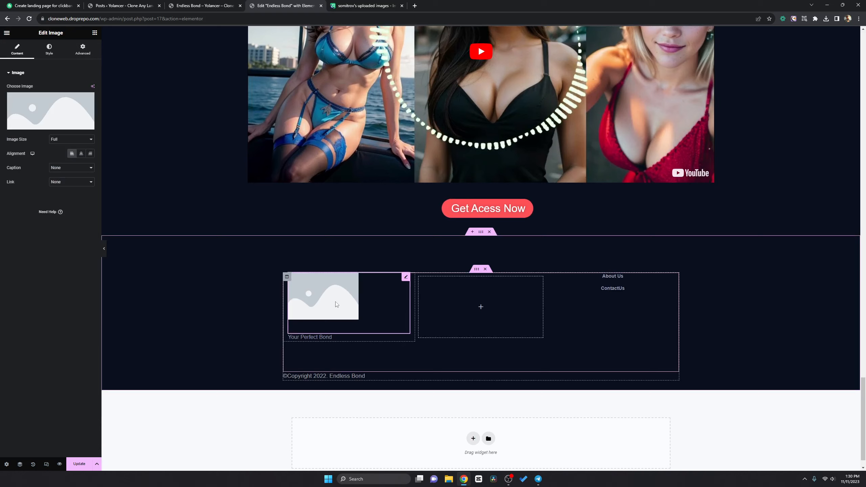
pyautogui.click(46, 99)
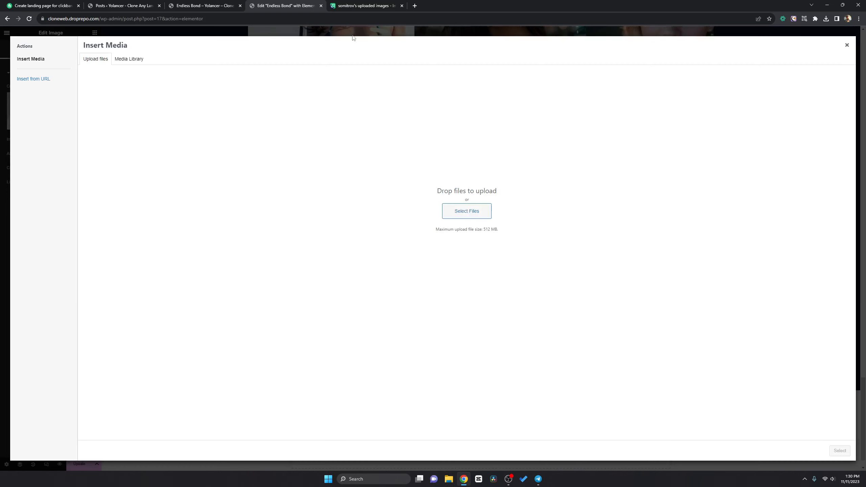
pyautogui.click(348, 3)
pyautogui.click(190, 154)
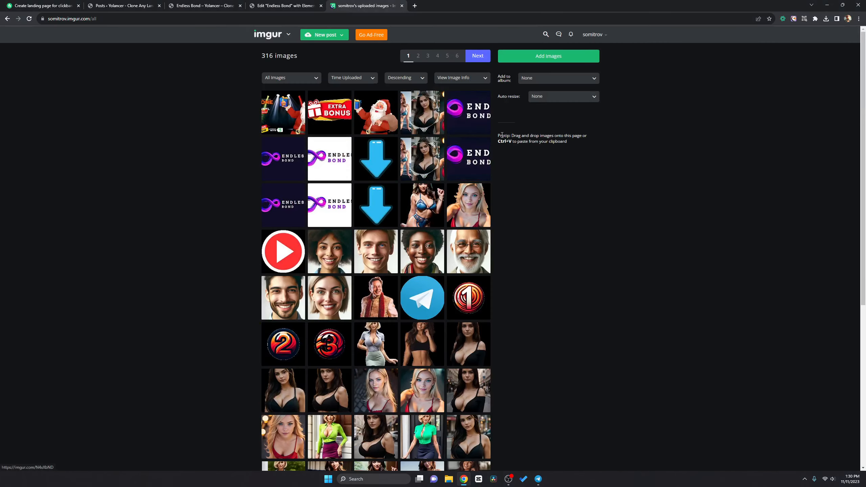
pyautogui.click(463, 116)
pyautogui.click(577, 143)
# - Replace the footer's placeholder image with the Endless Bond logo by inserting the copied URL
pyautogui.click(286, 6)
pyautogui.click(29, 55)
pyautogui.hotkey('ctrl', 'v')
pyautogui.click(834, 450)
# - Review the finished landing page up to its hero section and save the page changes
pyautogui.scroll(10, 391, 368)
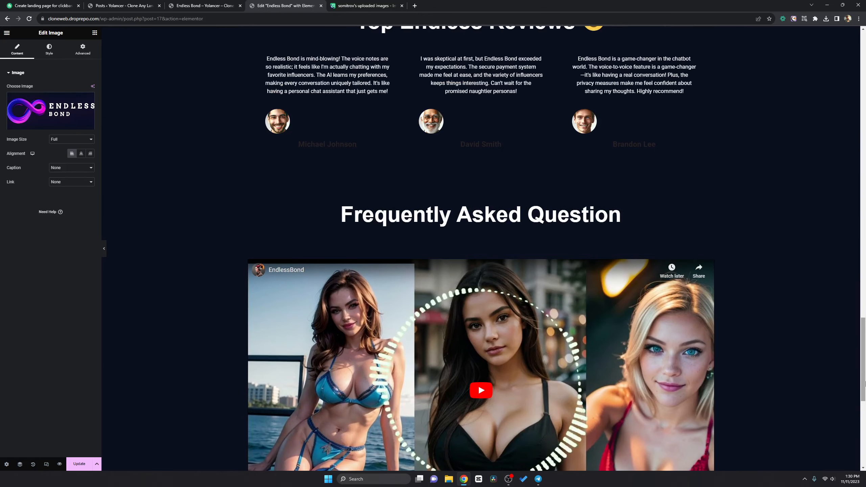
pyautogui.scroll(15, 313, 414)
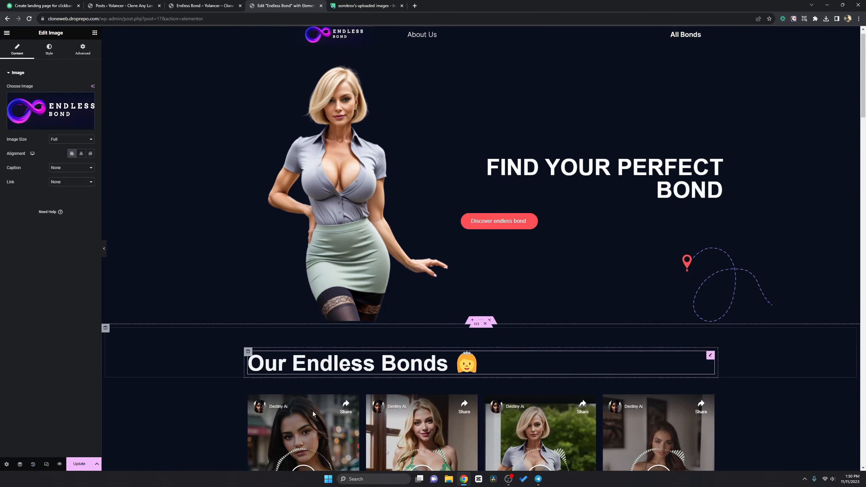
pyautogui.click(79, 465)
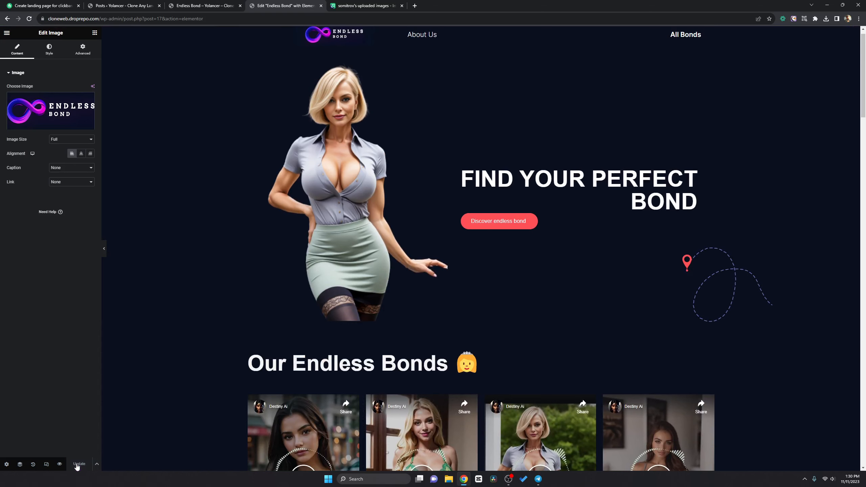
# - Open the live EndlessBond page in a new browser tab and review its sections from the hero down to the FAQ
pyautogui.click(7, 32)
pyautogui.rightClick(45, 151)
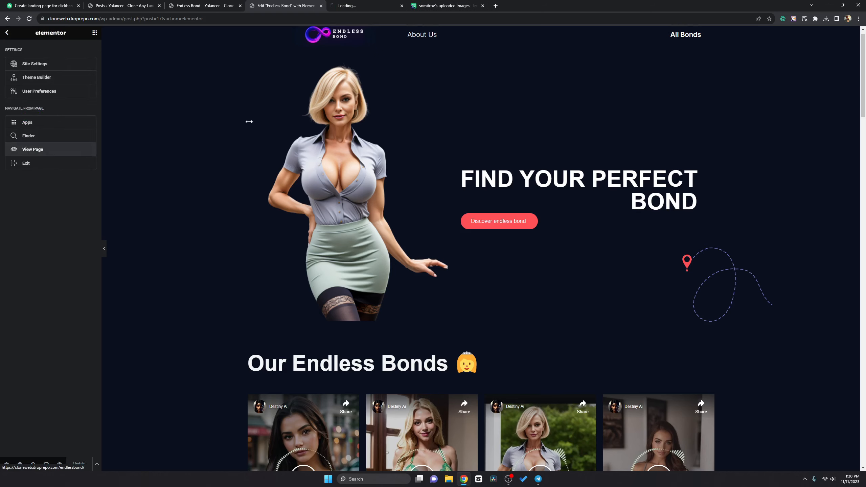
pyautogui.click(346, 4)
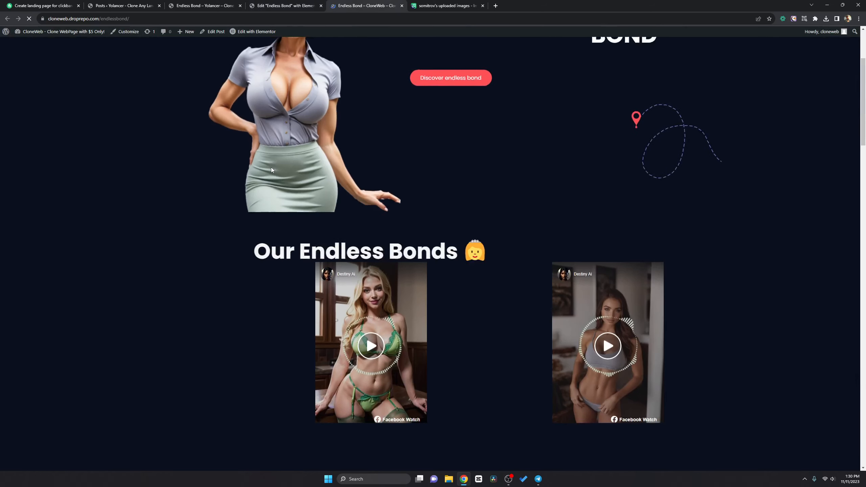
pyautogui.scroll(-20, 271, 169)
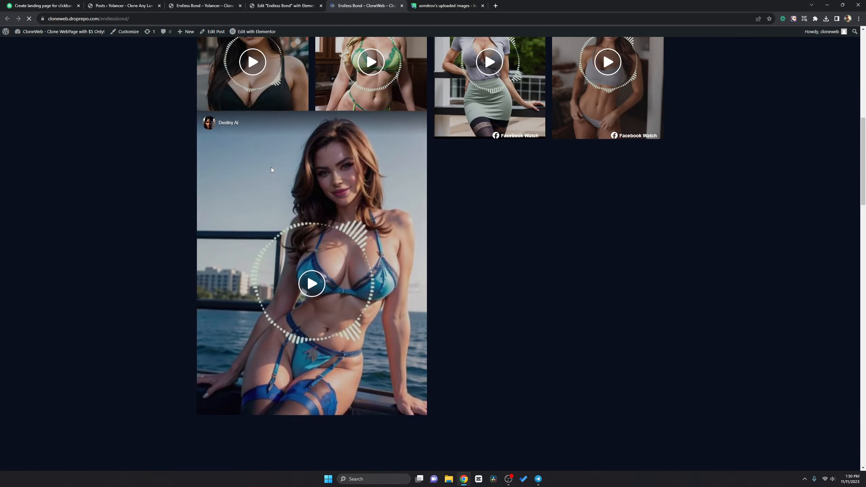
pyautogui.scroll(-20, 271, 170)
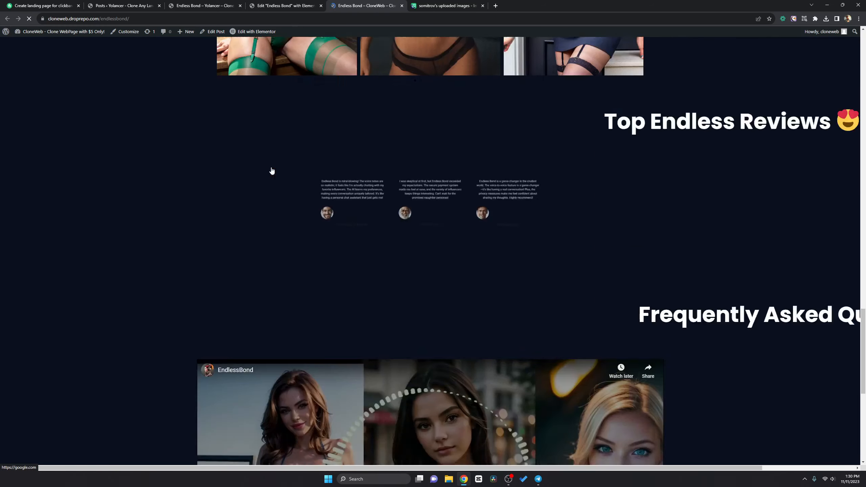
pyautogui.scroll(-4, 271, 167)
pyautogui.scroll(13, 271, 168)
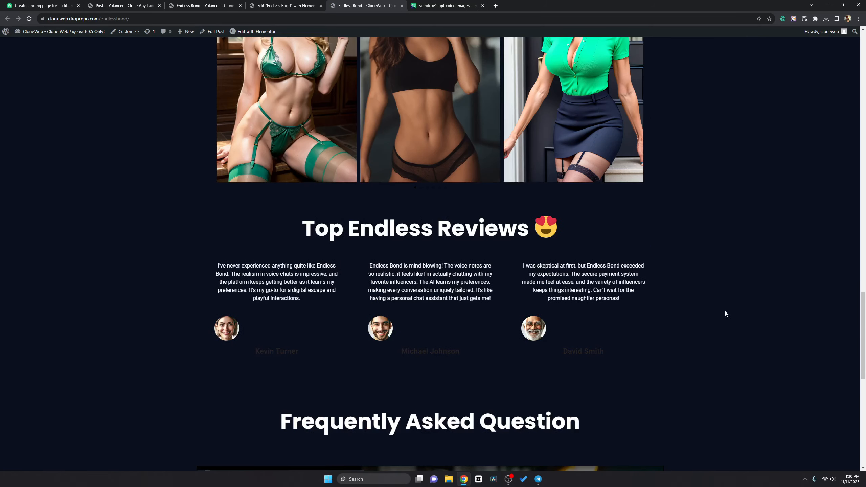
pyautogui.moveTo(865, 354); pyautogui.dragTo(861, 34)
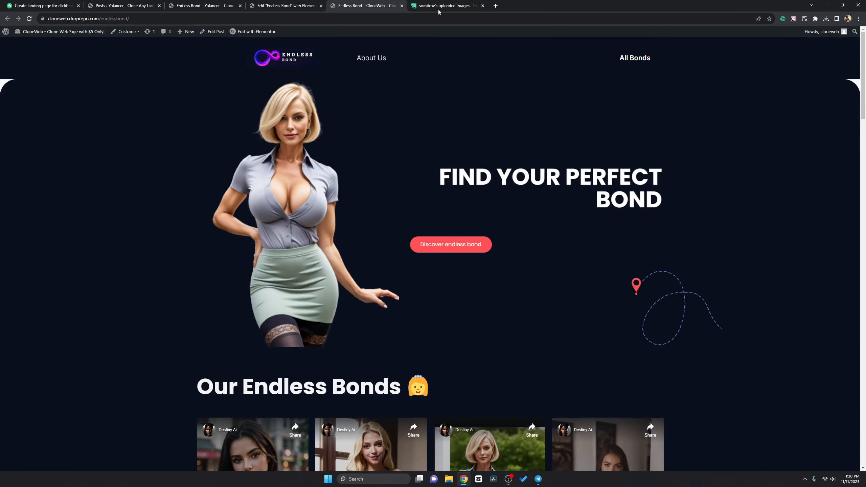
# - Close the Imgur uploads and the live page preview, and view the EndlessBond page in place of its Elementor editor
pyautogui.click(458, 5)
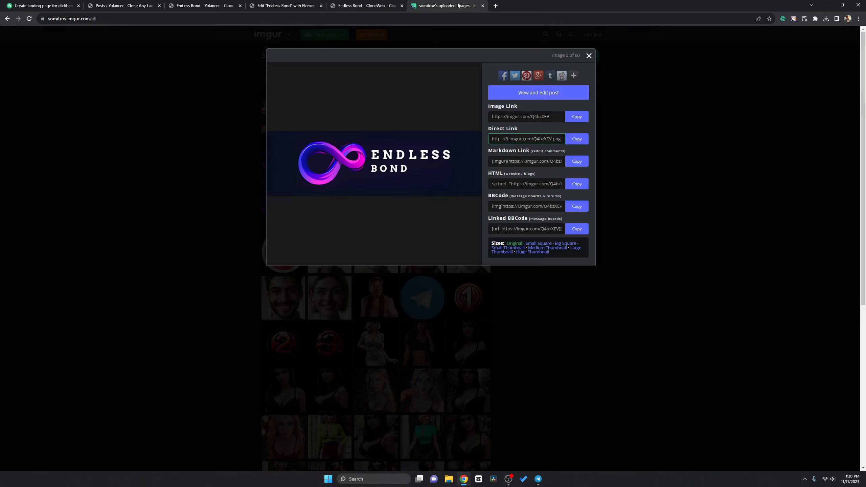
pyautogui.click(482, 5)
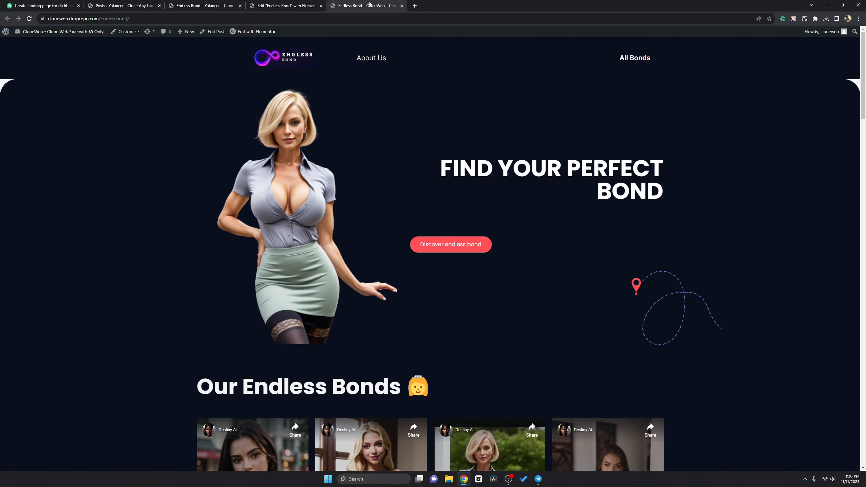
pyautogui.click(402, 6)
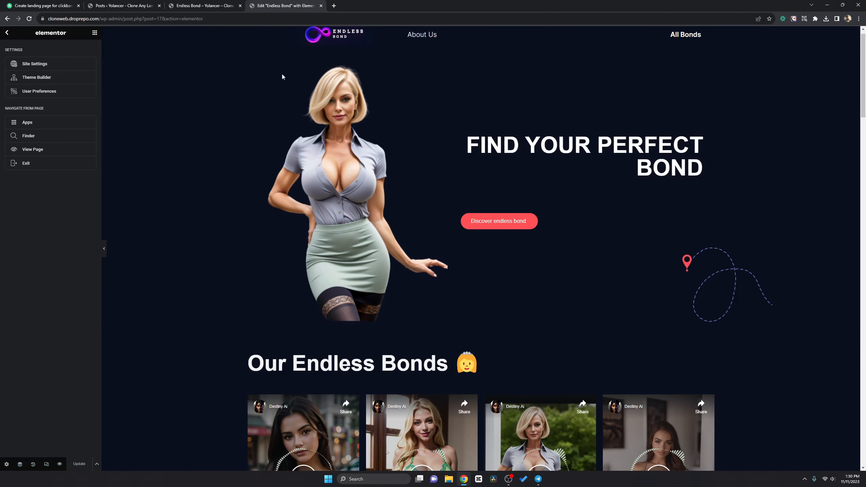
pyautogui.click(6, 32)
pyautogui.click(6, 32)
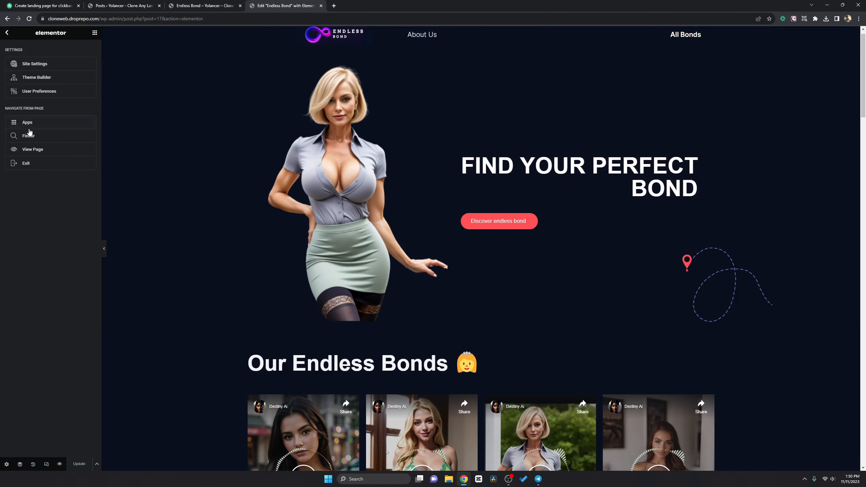
pyautogui.click(27, 149)
# - Switch to the Yolancer site and open its WordPress dashboard
pyautogui.click(205, 5)
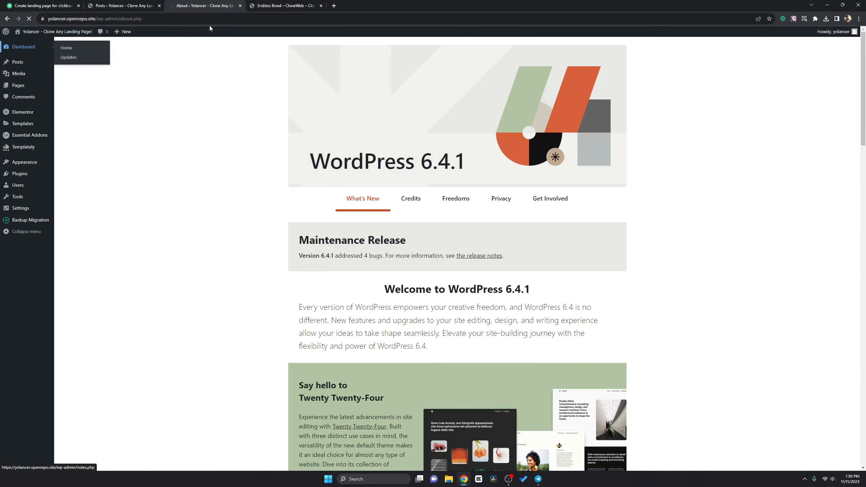
pyautogui.click(15, 47)
pyautogui.click(287, 5)
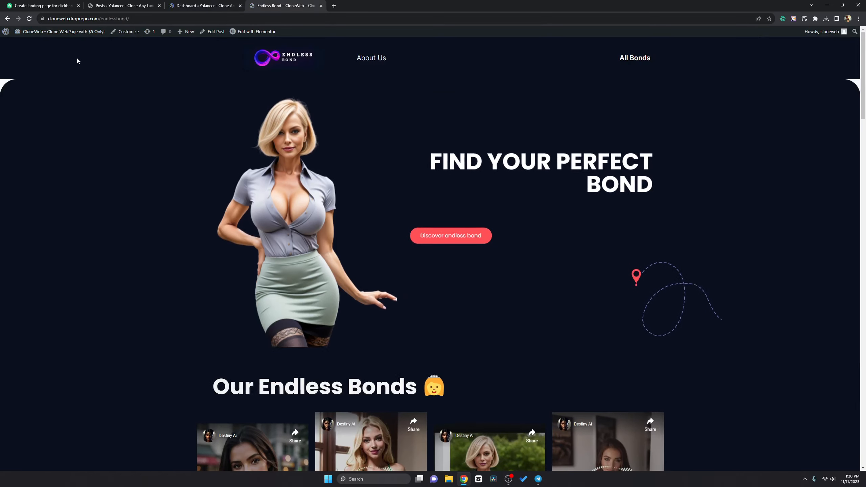
pyautogui.click(205, 5)
pyautogui.moveTo(51, 90)
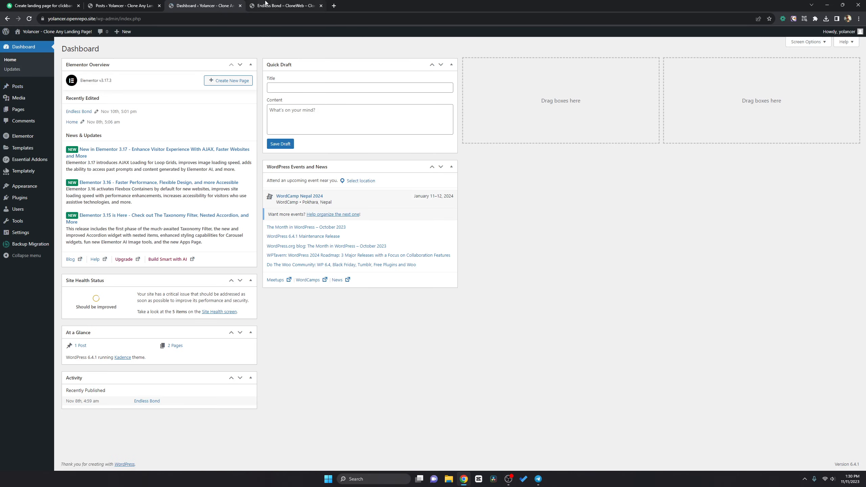
# - Go to the CloneWeb site's admin pages list, view the Home page, and open that page for editing with Elementor
pyautogui.click(276, 6)
pyautogui.click(36, 45)
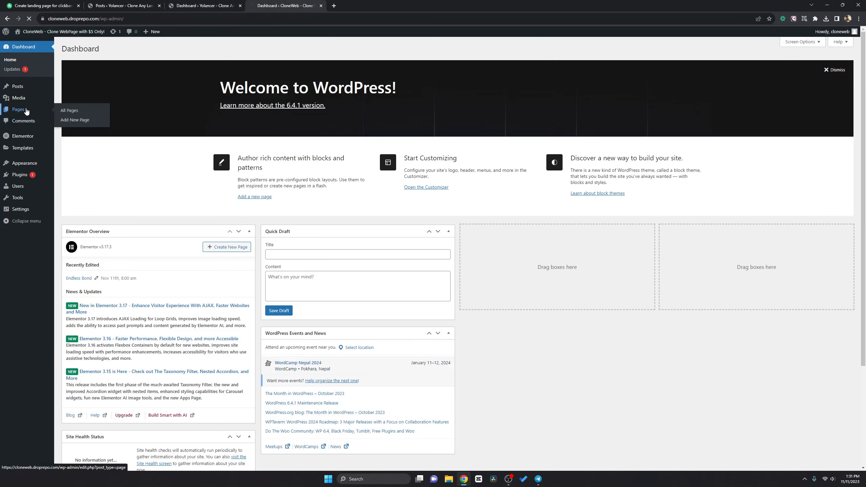
pyautogui.click(26, 112)
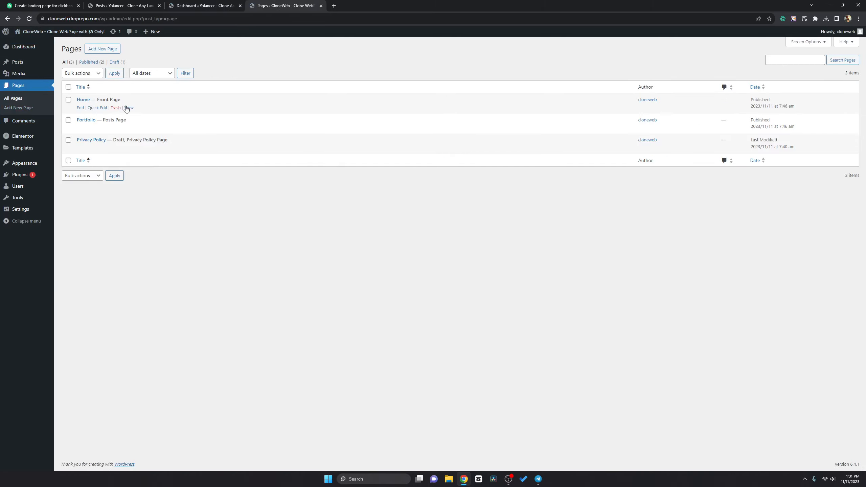
pyautogui.click(127, 108)
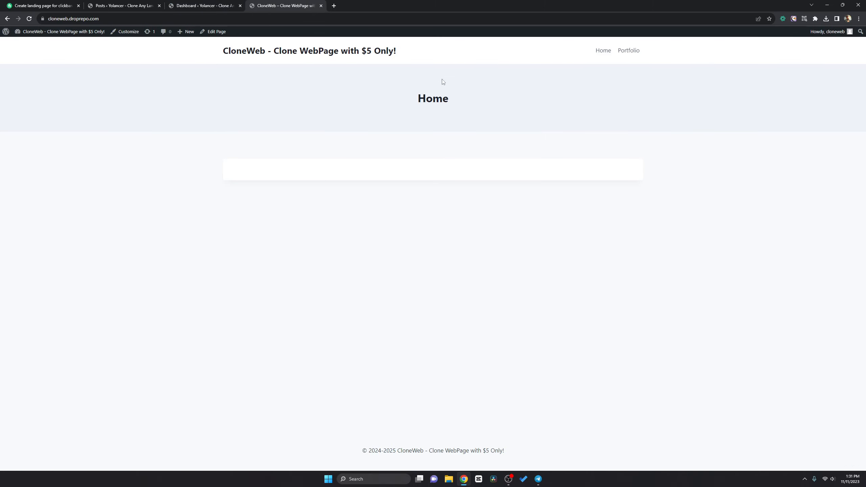
pyautogui.click(222, 33)
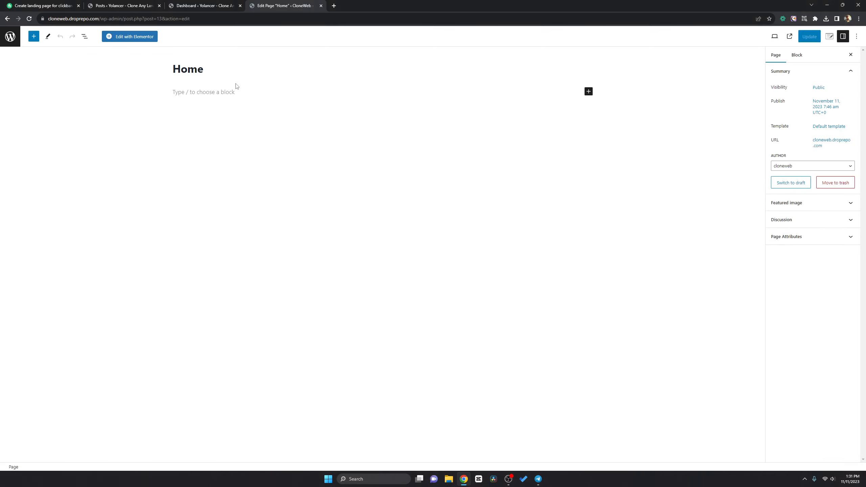
pyautogui.click(150, 36)
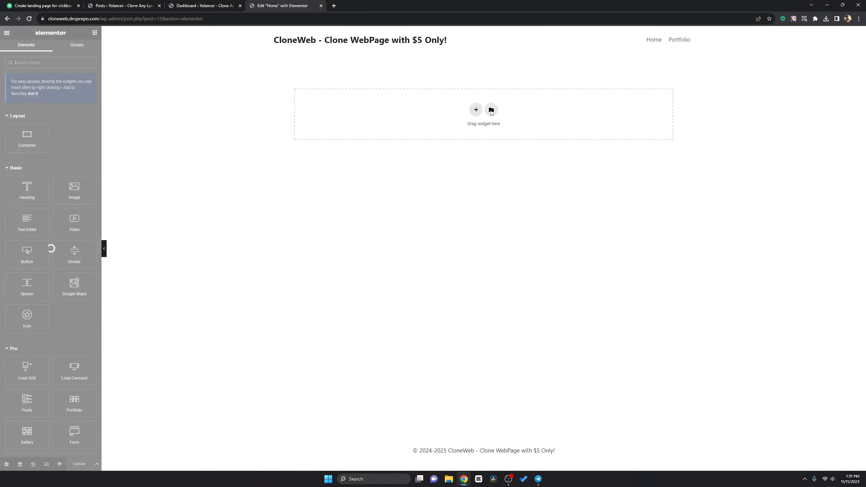
# - Open the saved templates in Elementor's library and start selecting a template file to import for the Home page
pyautogui.click(491, 110)
pyautogui.click(453, 123)
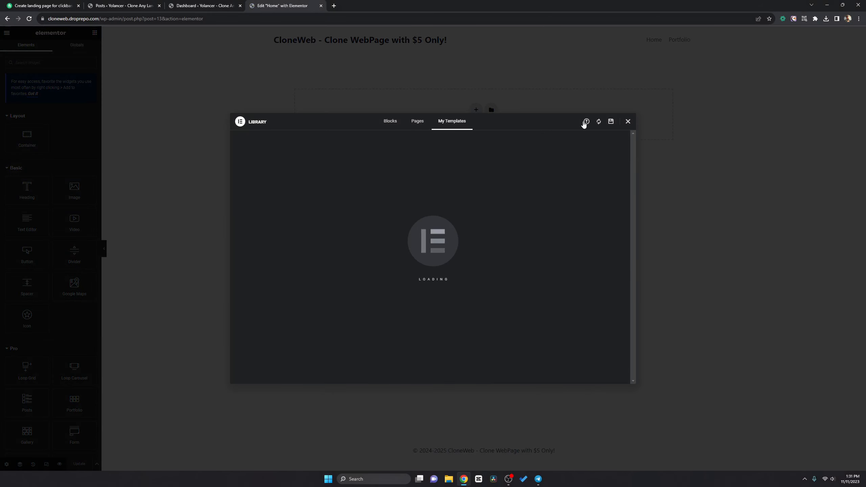
pyautogui.click(585, 122)
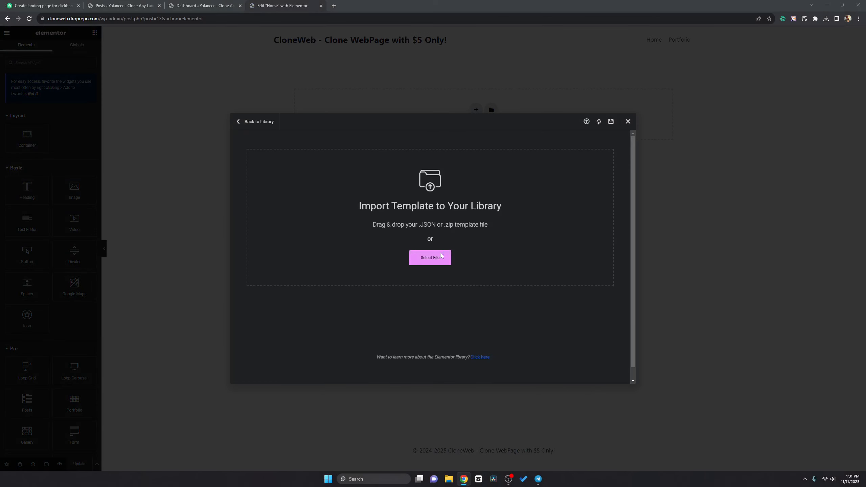
pyautogui.click(440, 255)
# - Replace Yolancer with CloneWeb in the name of the Home template JSON file and import that file into the library
pyautogui.click(439, 147)
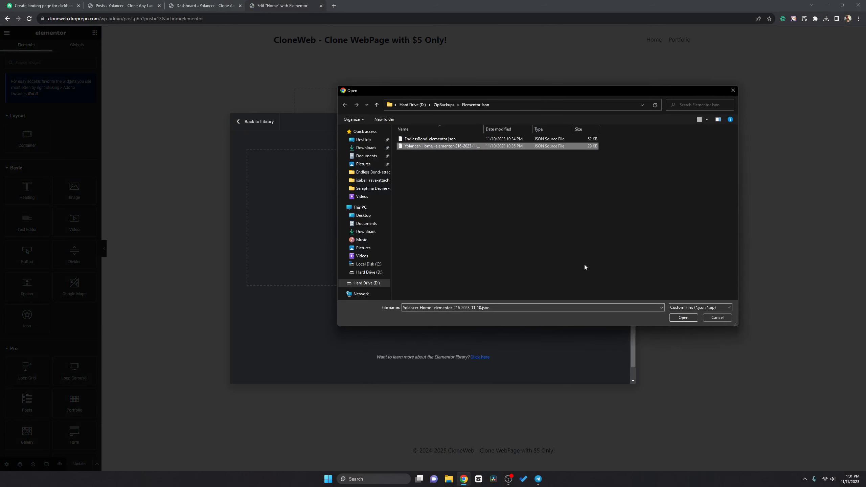
pyautogui.click(424, 148)
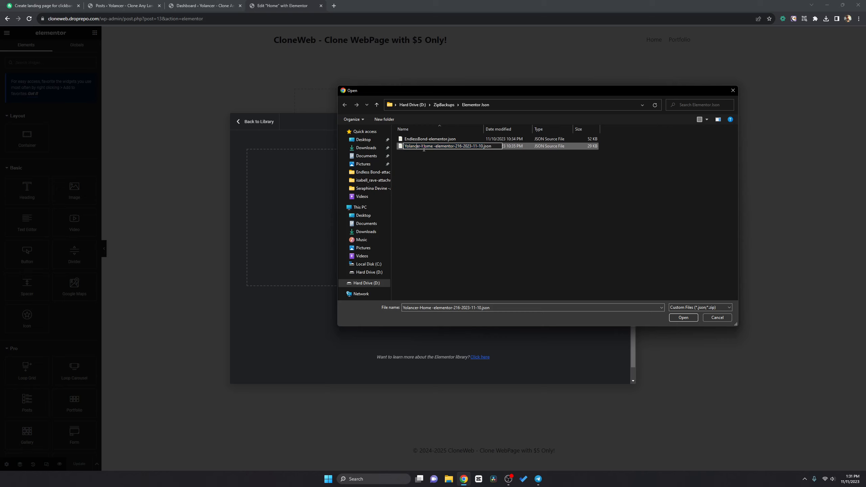
pyautogui.press('BackSpace')
pyautogui.press('BackSpace')
pyautogui.press('BackSpace')
pyautogui.press('BackSpace')
pyautogui.press('BackSpace')
pyautogui.press('BackSpace')
pyautogui.press('BackSpace')
pyautogui.press('BackSpace')
pyautogui.write('CloneWeb')
pyautogui.press('Return')
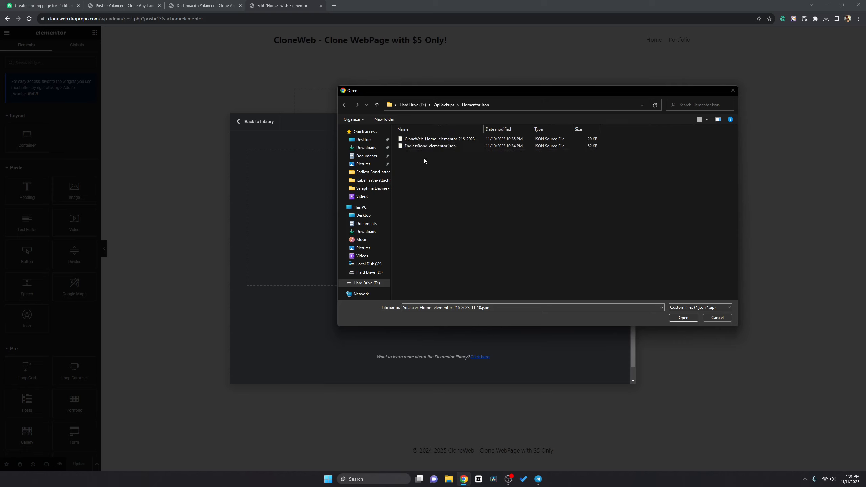
pyautogui.click(684, 318)
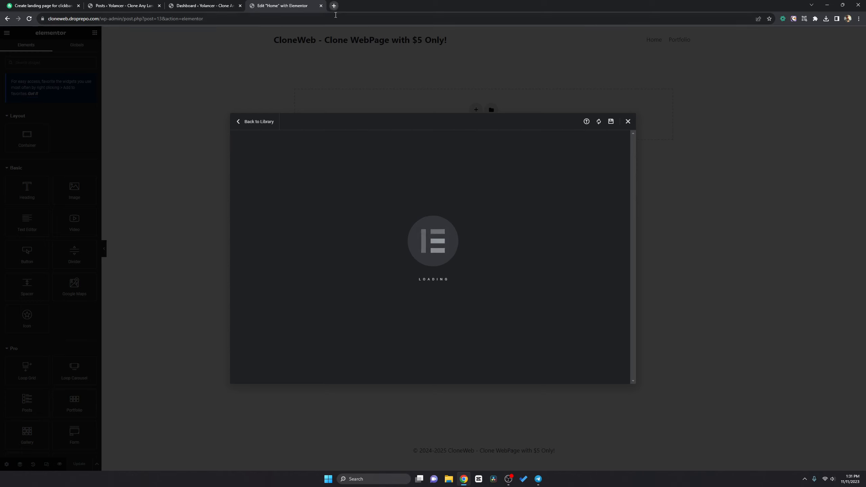
# - Open ambitionhost.in in a new browser tab and go to the client area's list of active products and services
pyautogui.hotkey('ctrl', 't')
pyautogui.write('ambitionhost.in')
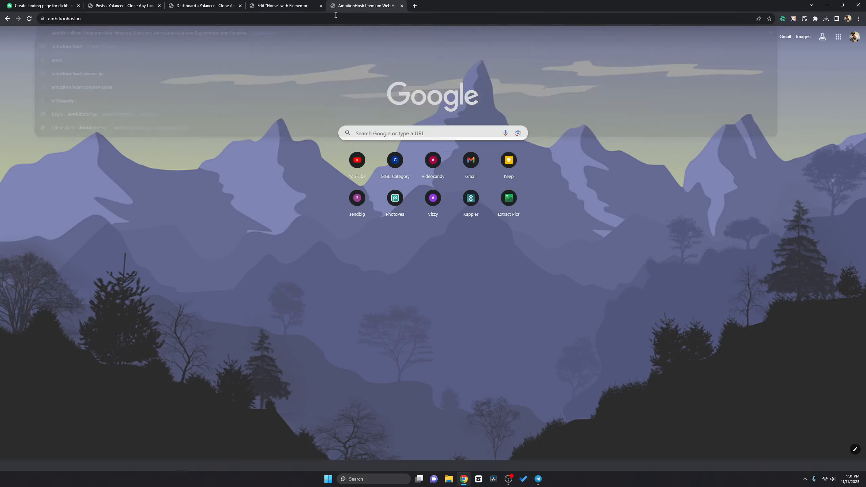
pyautogui.press('Return')
pyautogui.click(837, 48)
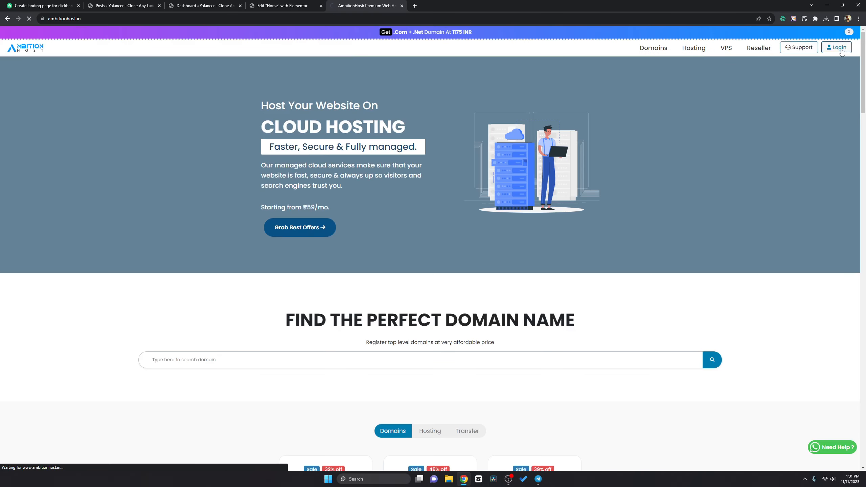
pyautogui.scroll(-4, 486, 244)
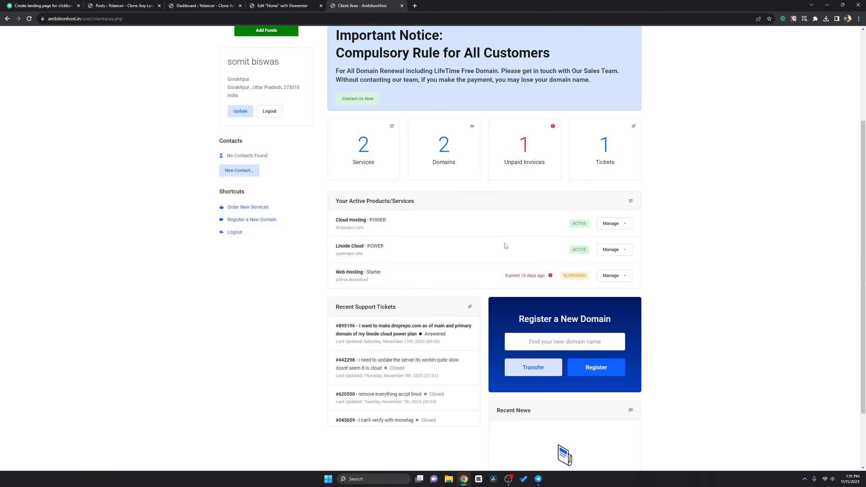
# - Log in to cPanel for the openrepo.site Linode Cloud service, examine its domain list, and close cPanel
pyautogui.click(632, 248)
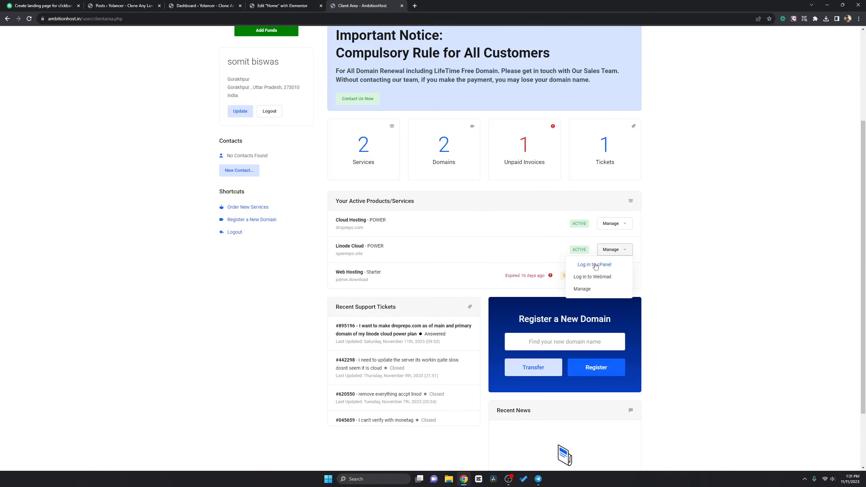
pyautogui.click(356, 3)
pyautogui.click(456, 4)
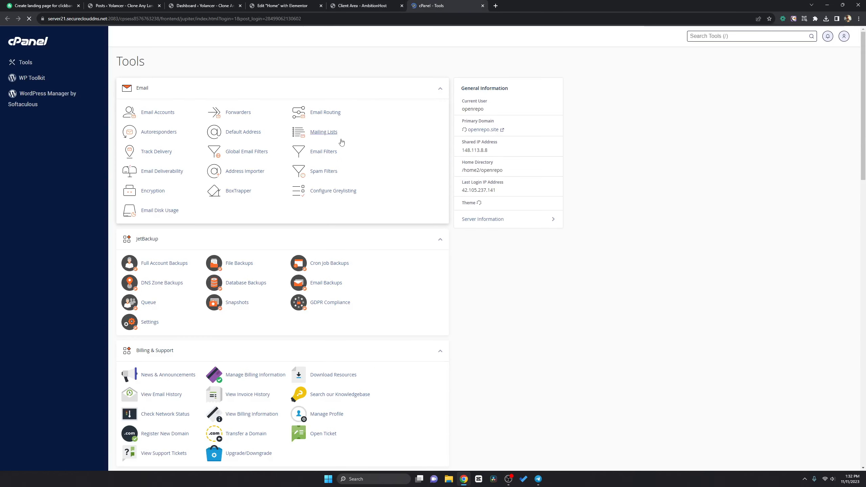
pyautogui.scroll(-8, 376, 287)
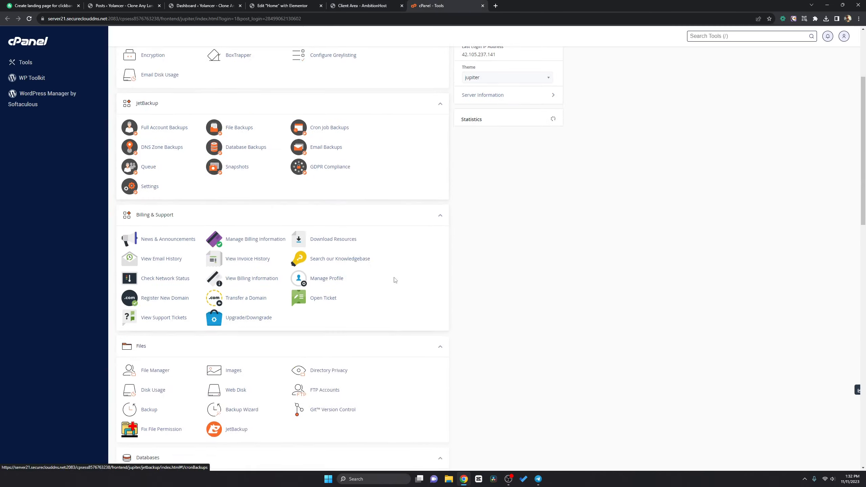
pyautogui.scroll(-2, 345, 303)
pyautogui.click(324, 319)
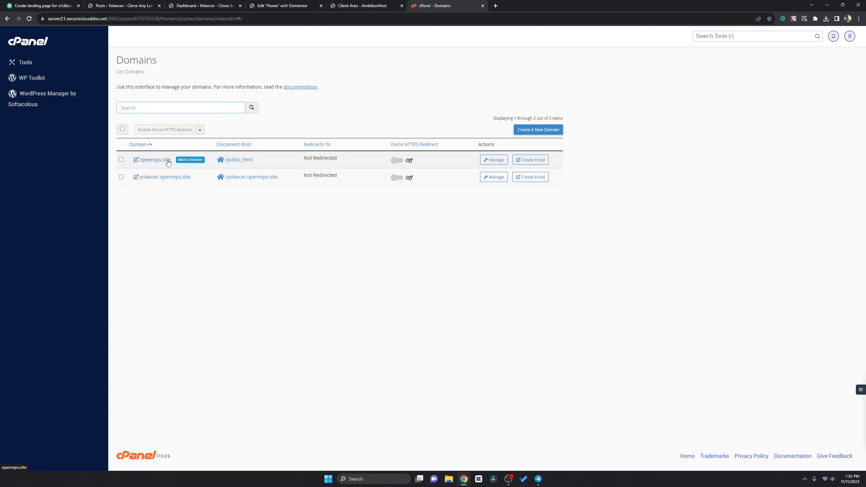
pyautogui.click(483, 6)
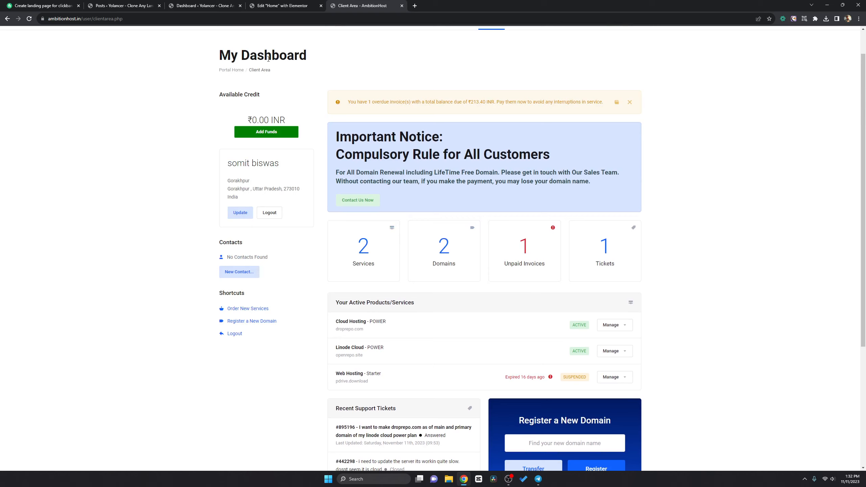
# - Check the template import's progress in the Home page editor and return to the AmbitionHost client area
pyautogui.click(295, 3)
pyautogui.click(229, 3)
pyautogui.click(286, 5)
pyautogui.click(363, 5)
pyautogui.click(286, 6)
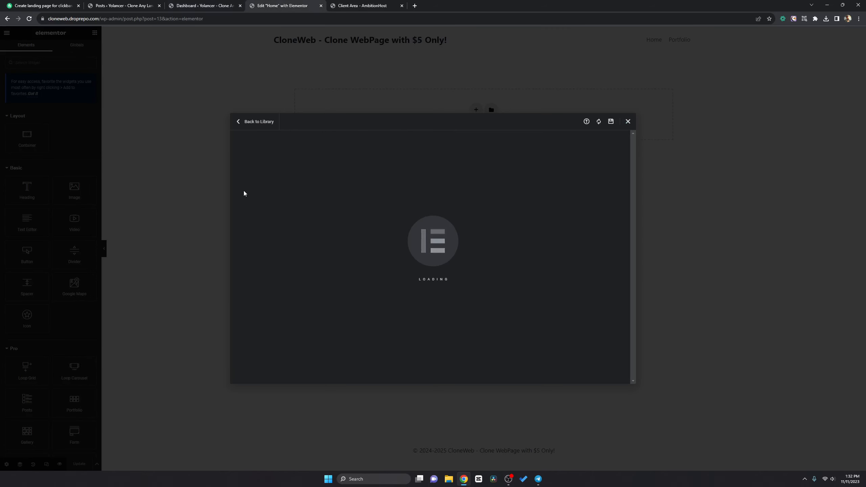
pyautogui.click(362, 5)
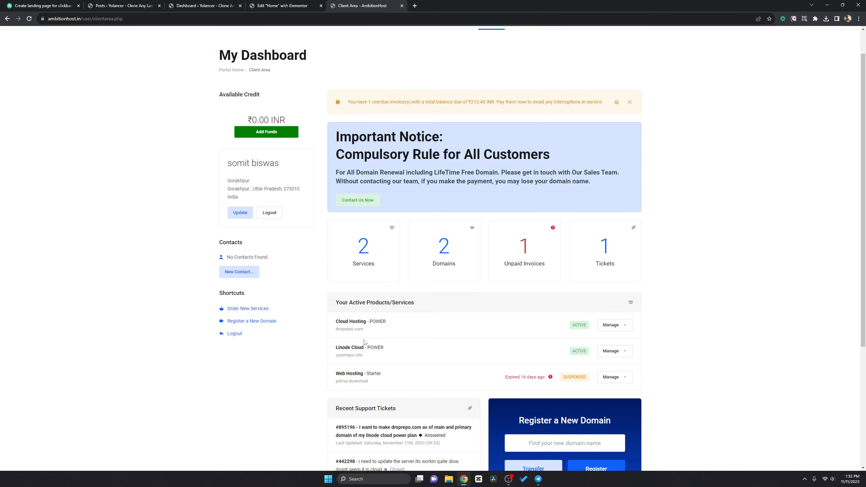
# - Open the product details of the Linode Cloud - POWER service for openrepo.site
pyautogui.scroll(-2, 351, 295)
pyautogui.moveTo(345, 280); pyautogui.dragTo(319, 284)
pyautogui.click(352, 280)
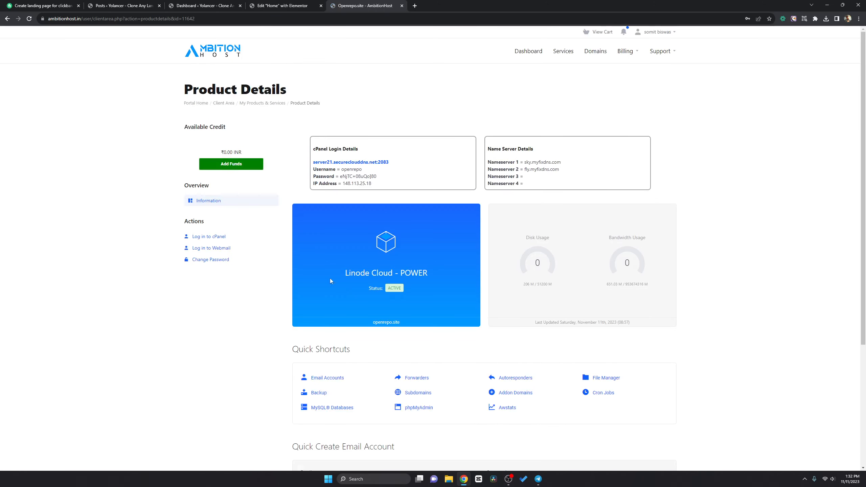
# - Return to the client area and open the product details of the Cloud Hosting - POWER service for droprepo.com
pyautogui.click(7, 18)
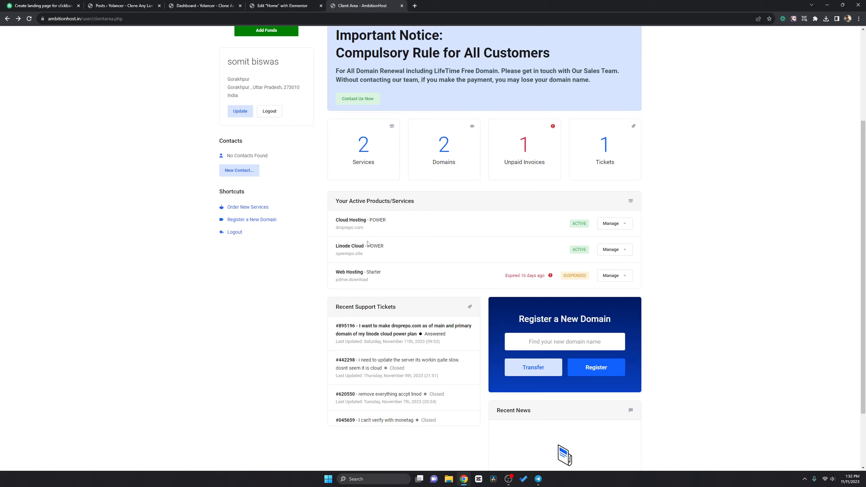
pyautogui.moveTo(338, 229); pyautogui.dragTo(273, 241)
pyautogui.click(312, 267)
pyautogui.click(367, 231)
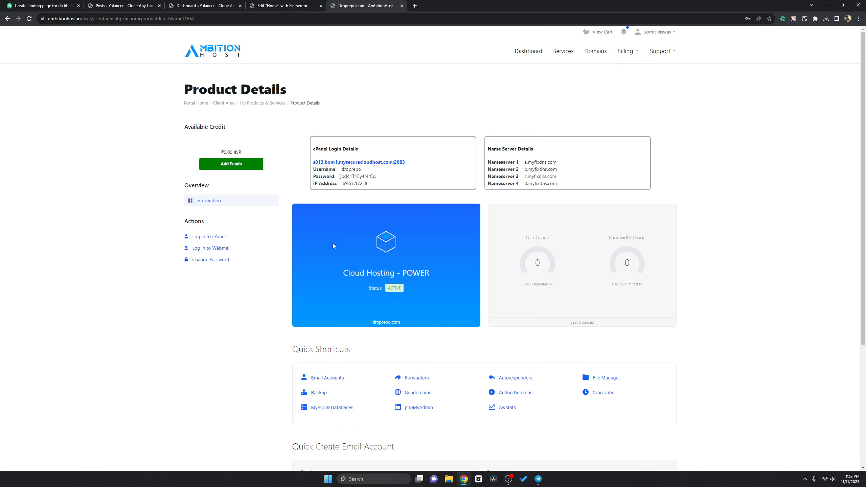
# - Insert the Yolancer HomePage template into the Home page and apply the template's page settings
pyautogui.click(292, 3)
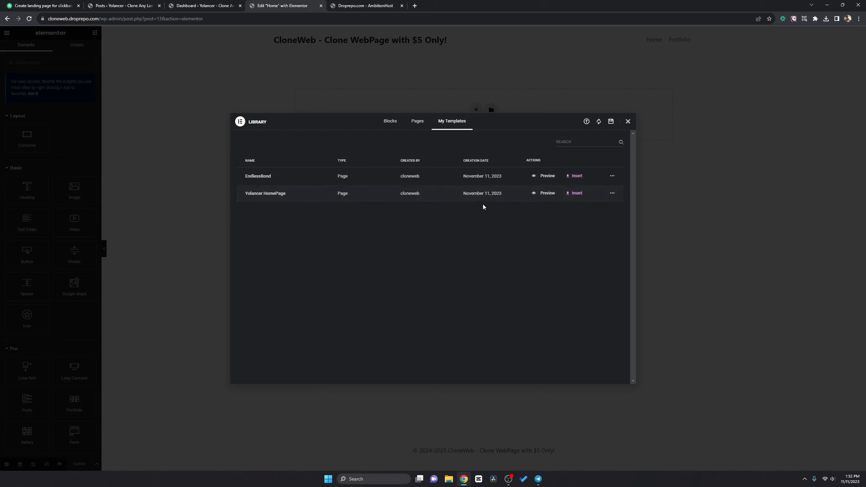
pyautogui.click(569, 197)
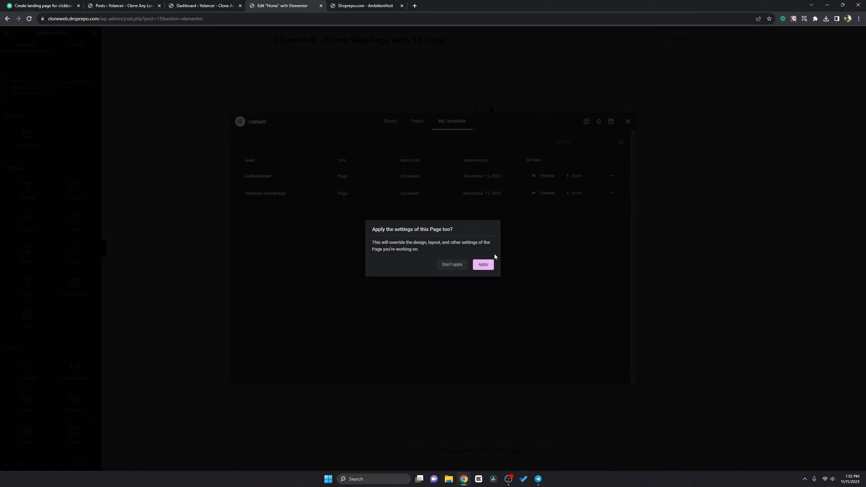
pyautogui.click(485, 265)
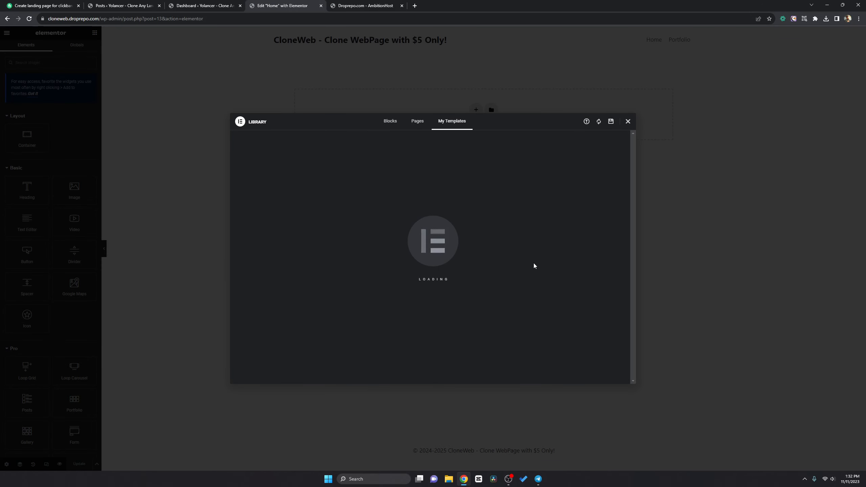
# - Close the AmbitionHost tab and check the inserted template in the Home page editor
pyautogui.click(382, 5)
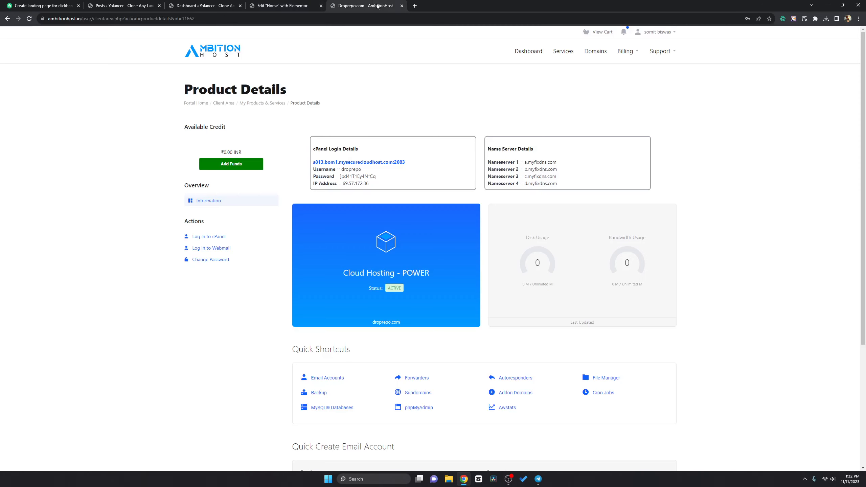
pyautogui.click(402, 6)
pyautogui.click(221, 4)
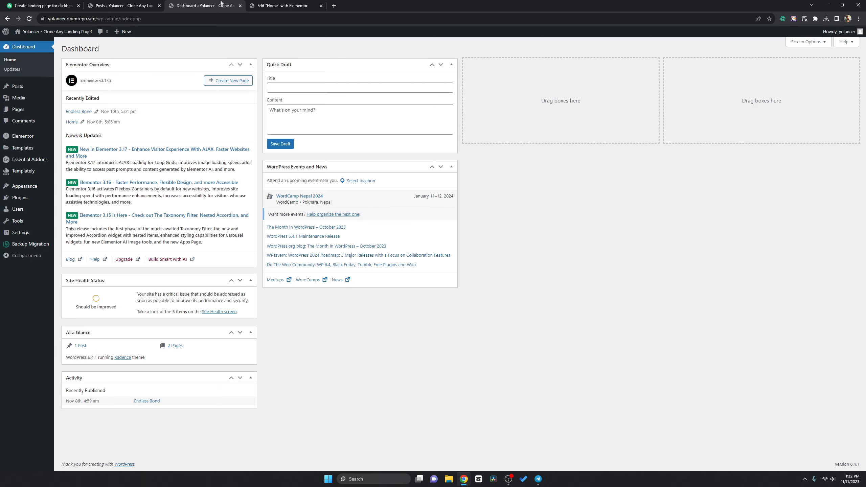
pyautogui.click(255, 8)
pyautogui.press('Escape')
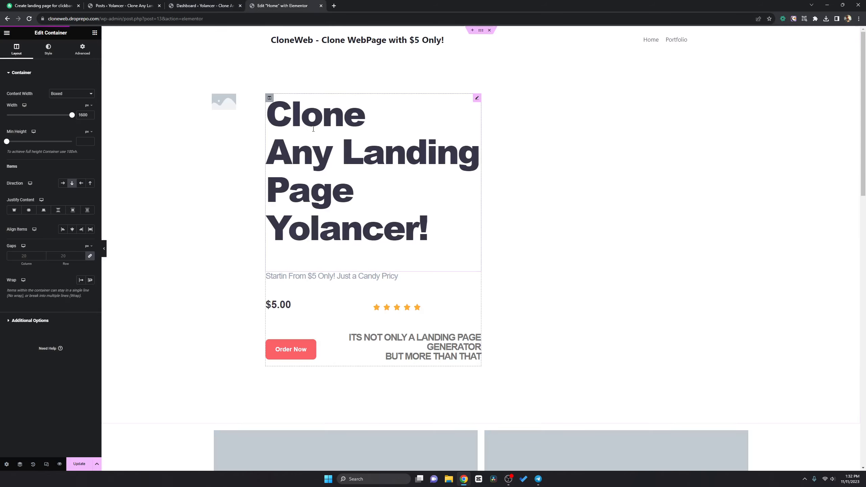
pyautogui.scroll(-10, 314, 132)
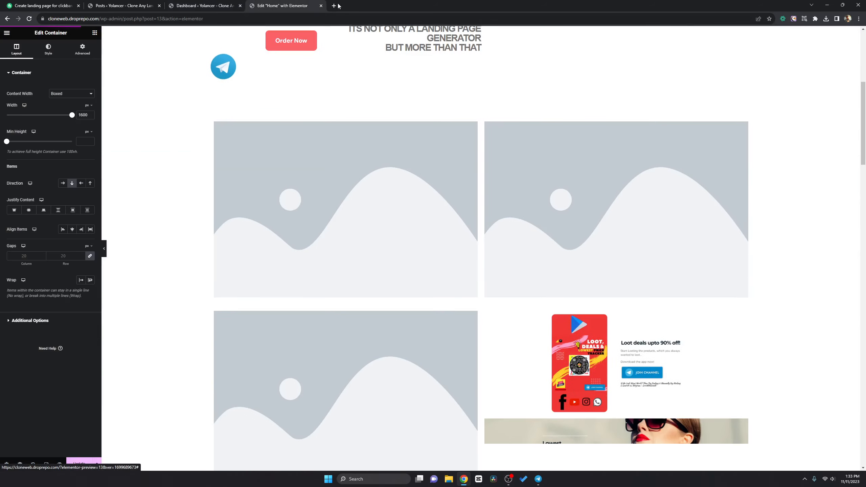
# - Open imgur.com in a new browser tab
pyautogui.click(334, 6)
pyautogui.click(341, 21)
pyautogui.write('imgu')
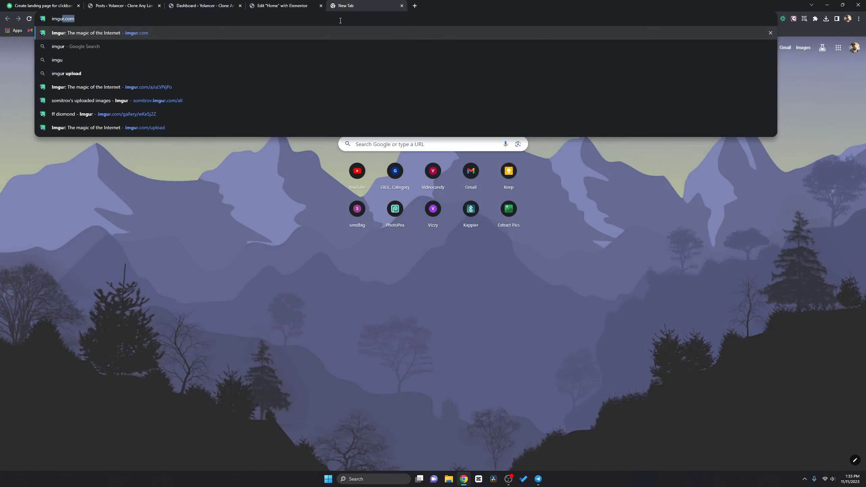
pyautogui.press('Return')
# - Examine the whole Home page in the Elementor editor for image placeholders left by the template import
pyautogui.click(272, 4)
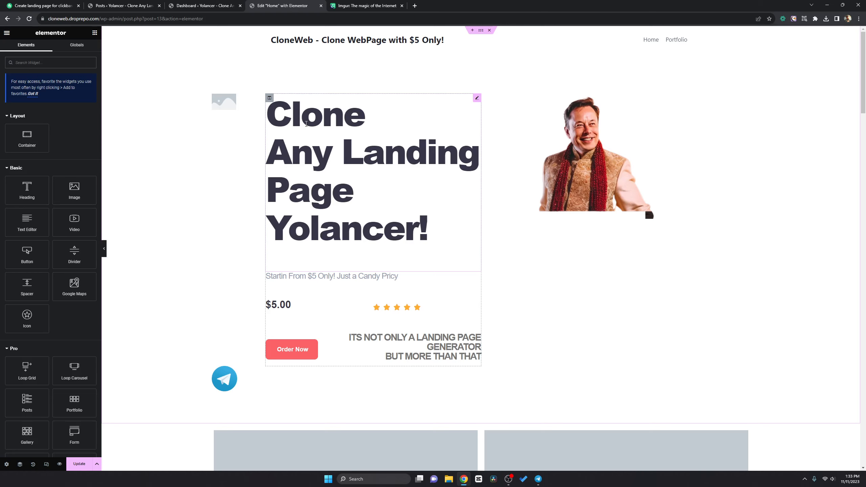
pyautogui.scroll(-12, 322, 167)
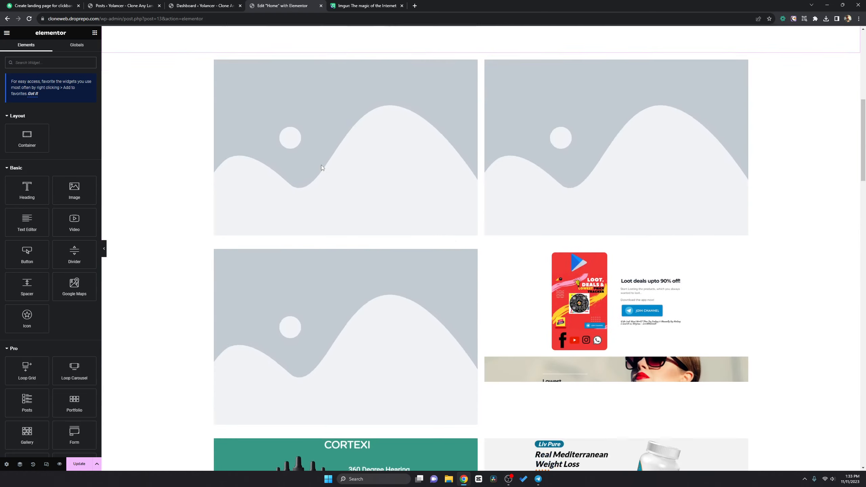
pyautogui.scroll(-15, 321, 165)
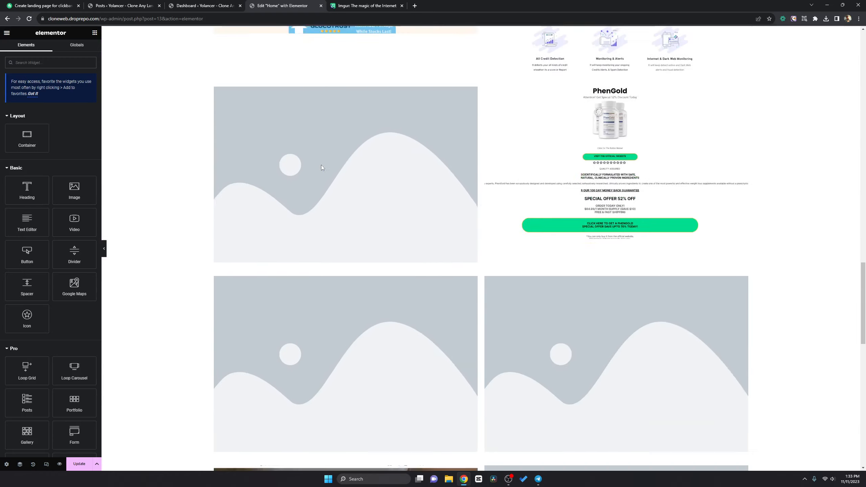
pyautogui.scroll(-5, 321, 167)
pyautogui.scroll(20, 321, 166)
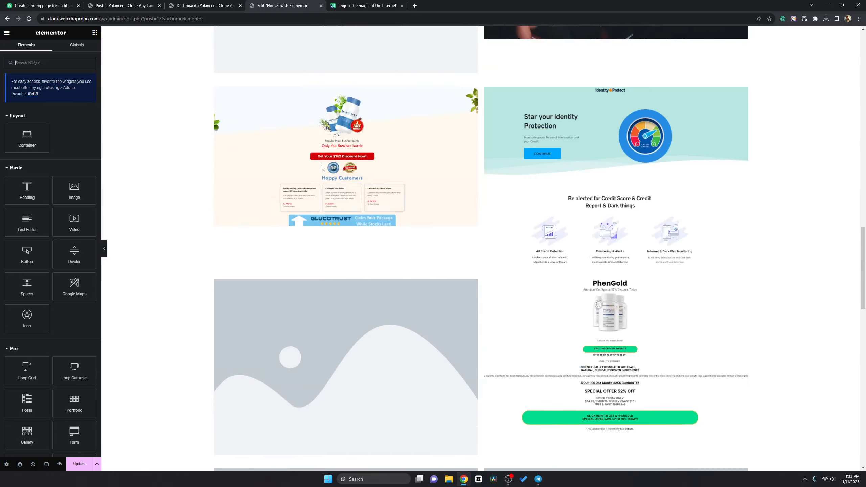
pyautogui.scroll(6, 321, 165)
pyautogui.scroll(-18, 321, 165)
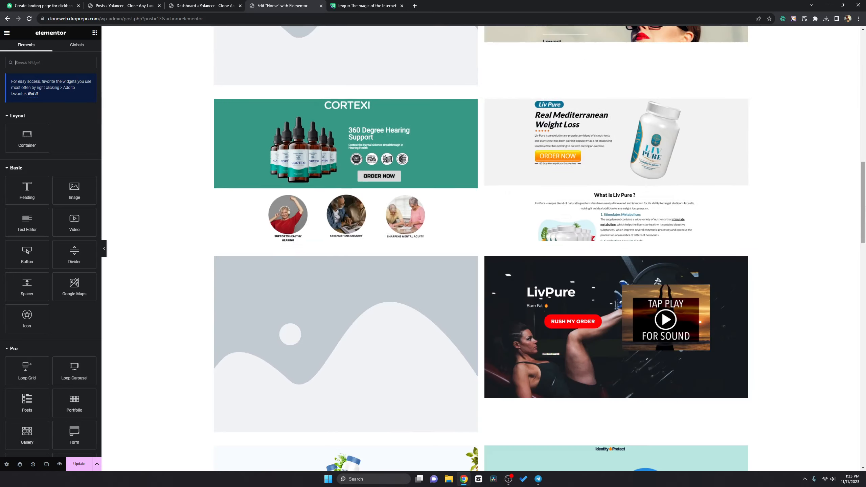
pyautogui.scroll(20, 219, 145)
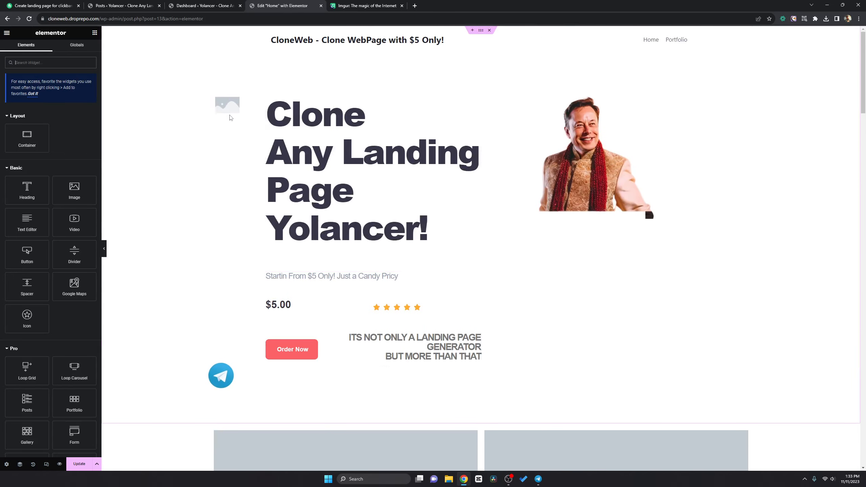
# - Open the account's uploaded images on Imgur and the live Yolancer site in a new tab, comparing the site with the Home page editor
pyautogui.click(367, 5)
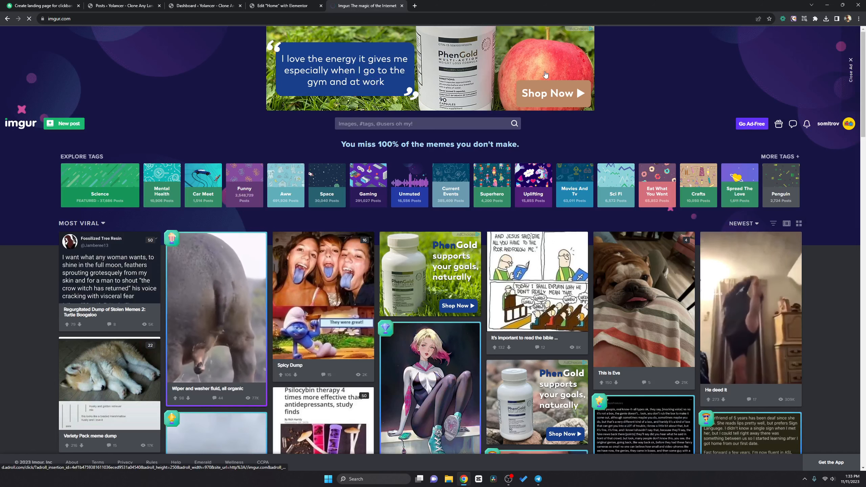
pyautogui.click(278, 4)
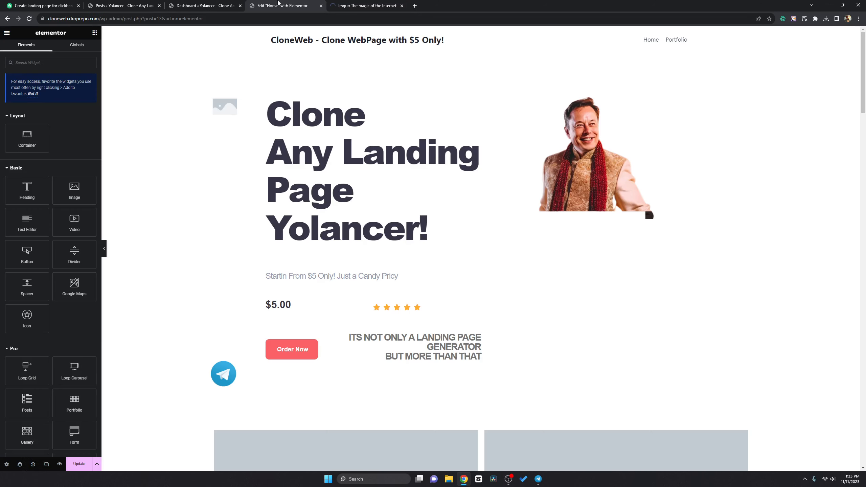
pyautogui.click(182, 4)
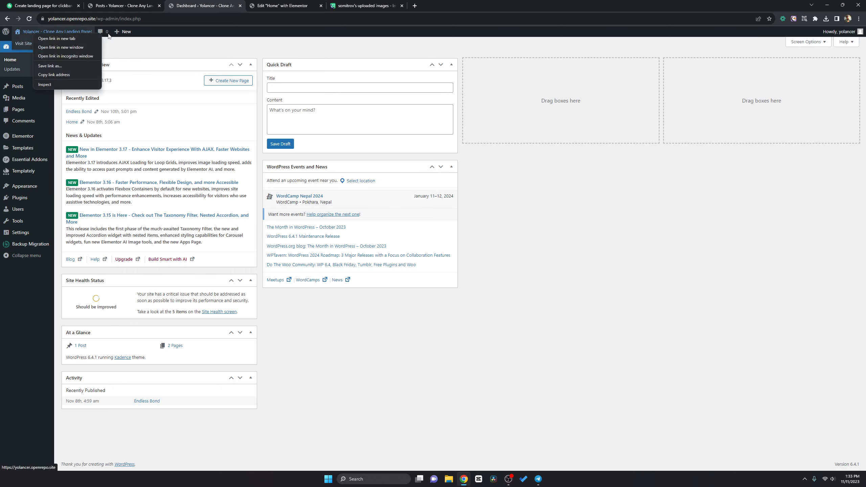
pyautogui.click(67, 36)
pyautogui.click(348, 4)
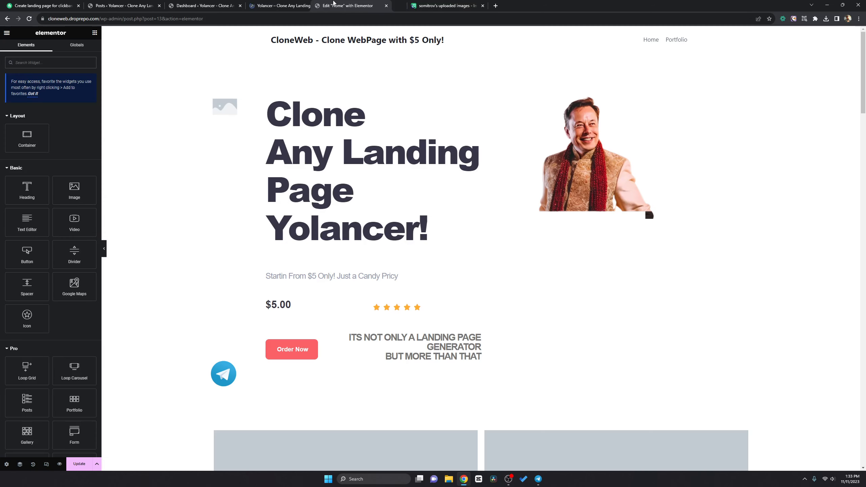
pyautogui.click(286, 5)
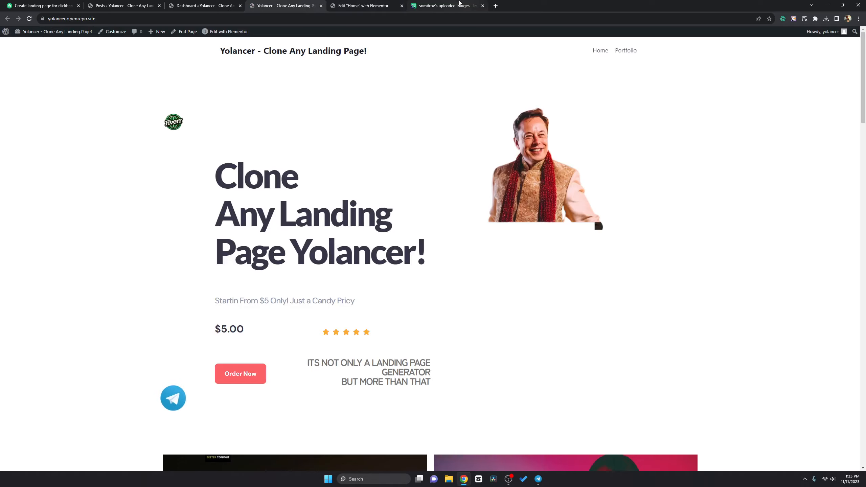
# - Look through the uploaded images on Imgur for the logo missing from the Home page
pyautogui.click(447, 6)
pyautogui.scroll(-2, 459, 174)
pyautogui.scroll(-4, 460, 174)
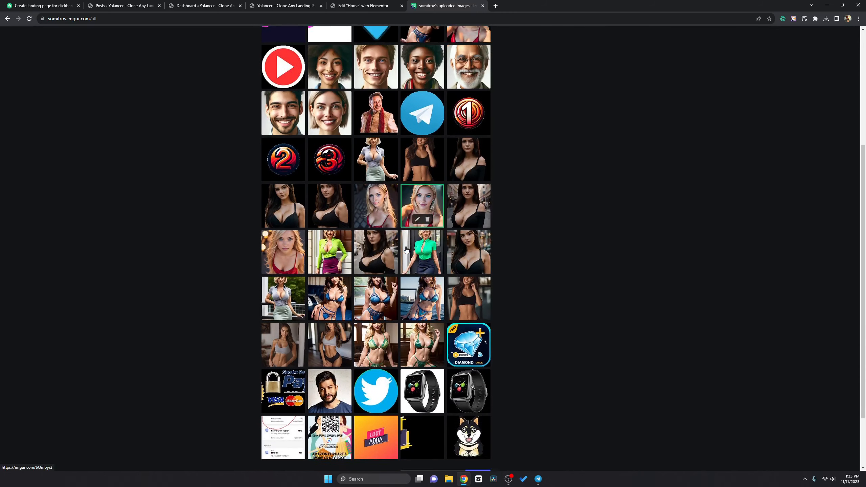
pyautogui.scroll(8, 202, 190)
pyautogui.scroll(-6, 402, 249)
pyautogui.scroll(8, 402, 249)
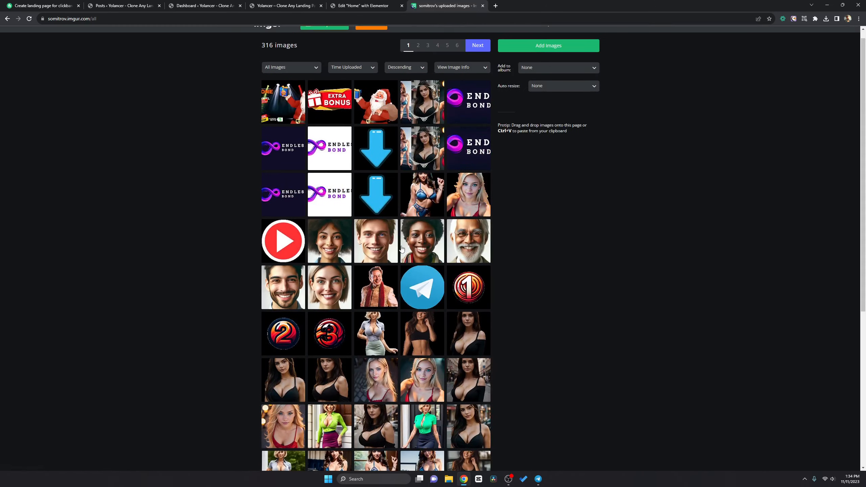
pyautogui.click(553, 56)
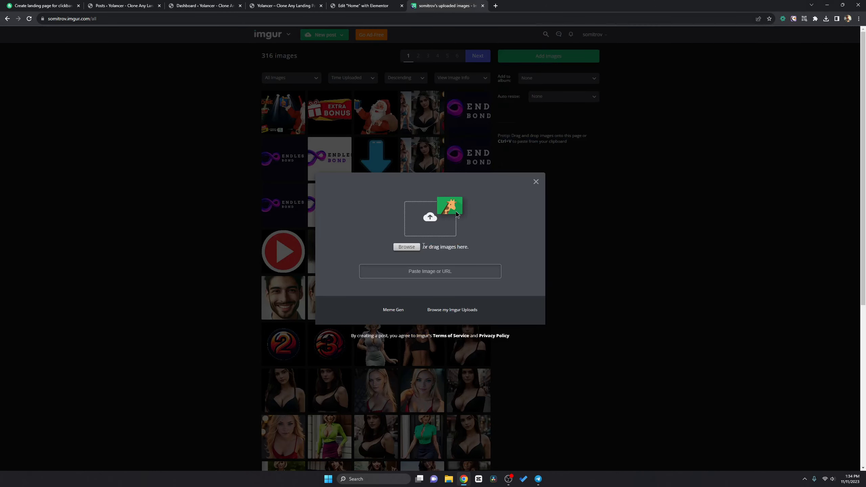
pyautogui.click(410, 247)
pyautogui.click(373, 235)
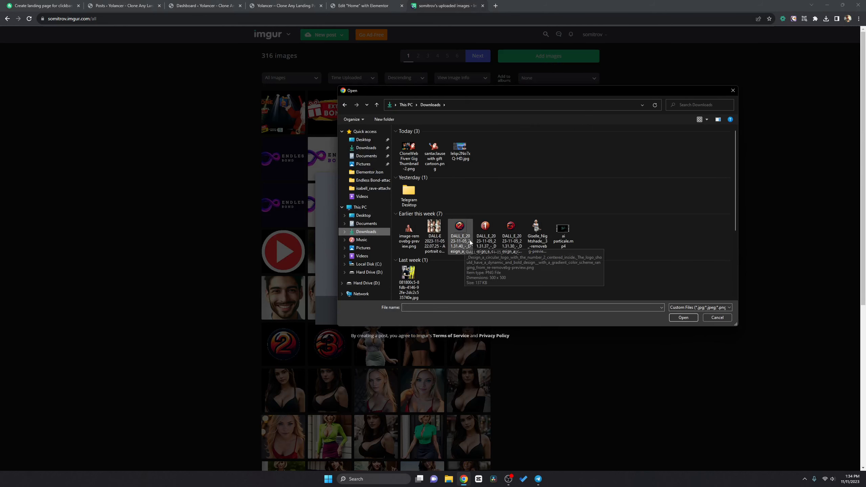
pyautogui.scroll(-3, 470, 240)
pyautogui.scroll(3, 450, 206)
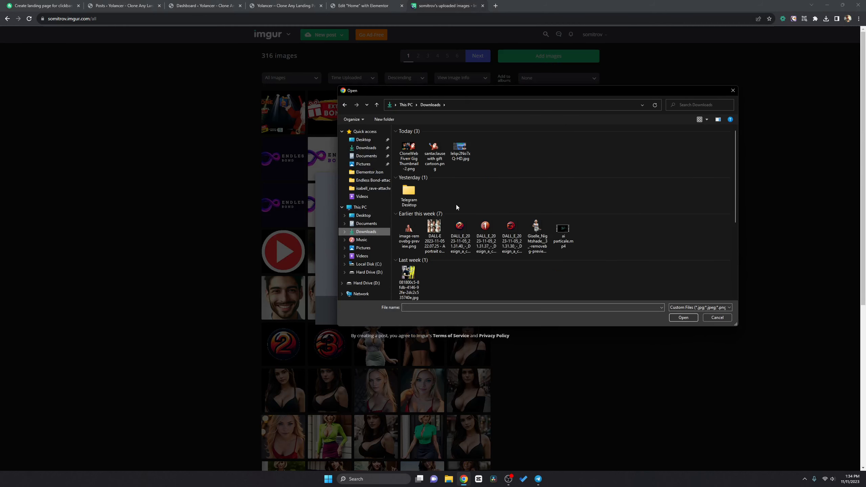
pyautogui.scroll(-3, 457, 206)
pyautogui.scroll(-2, 457, 206)
pyautogui.click(363, 140)
pyautogui.click(718, 317)
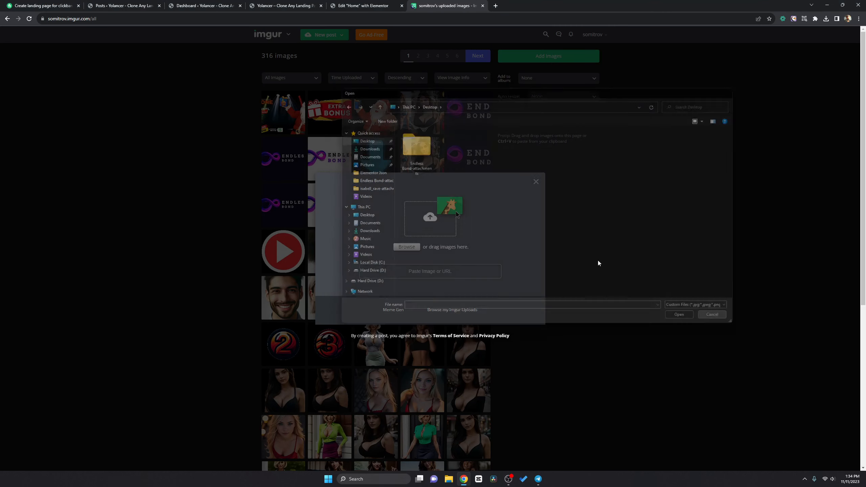
pyautogui.click(536, 183)
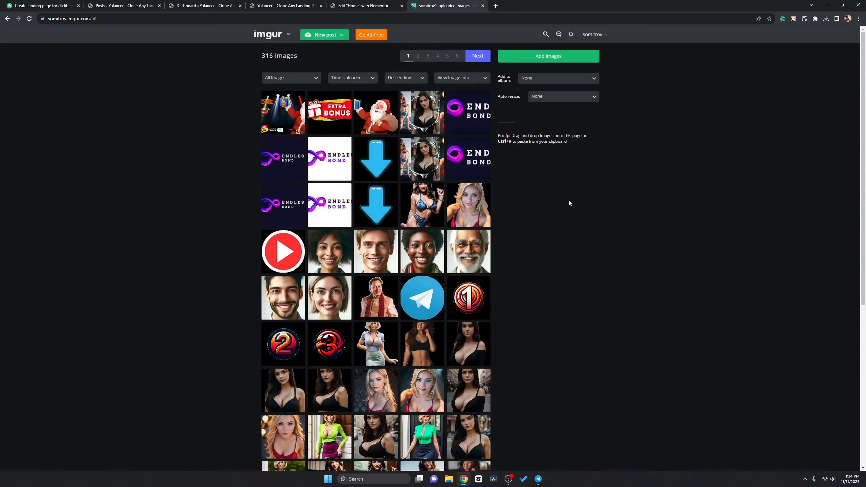
# - Save the Fiverr logo from the live Yolancer page to Downloads as image-removebg-preview.png, replacing the existing file
pyautogui.click(363, 5)
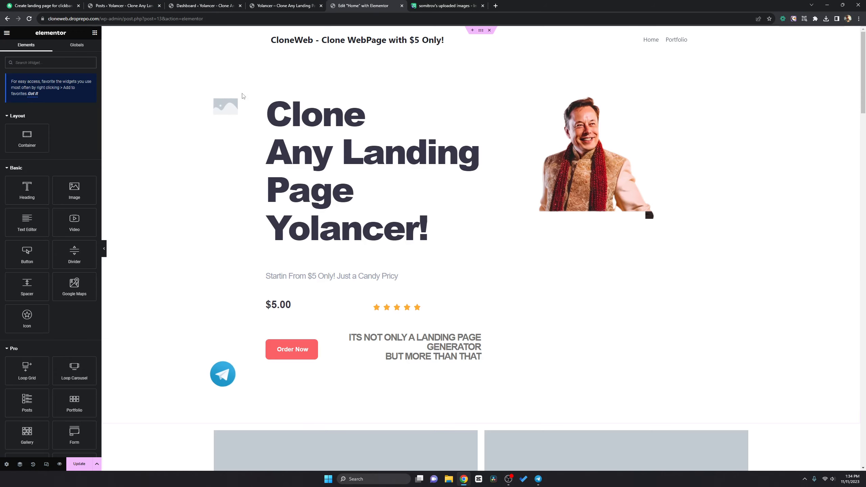
pyautogui.click(280, 5)
pyautogui.rightClick(175, 119)
pyautogui.click(200, 131)
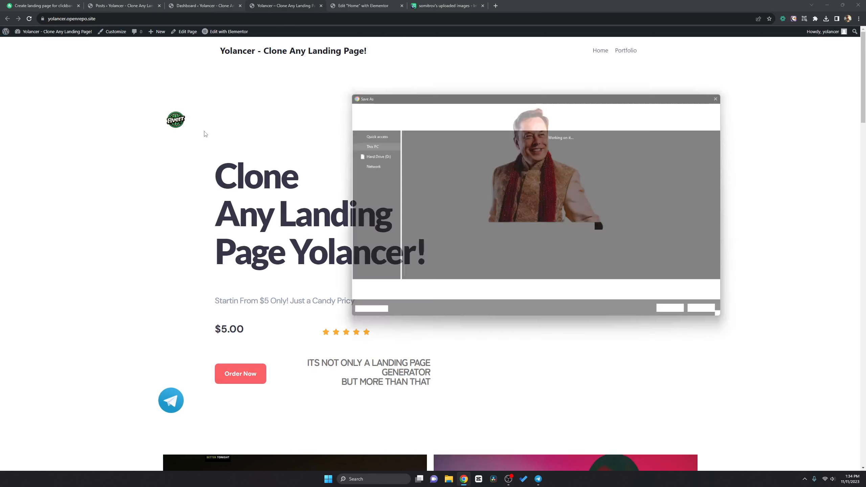
pyautogui.click(366, 231)
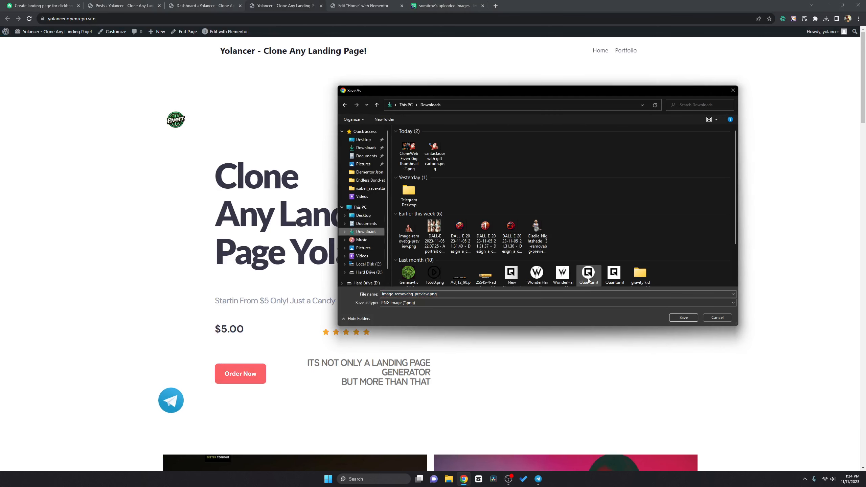
pyautogui.click(682, 316)
pyautogui.click(452, 241)
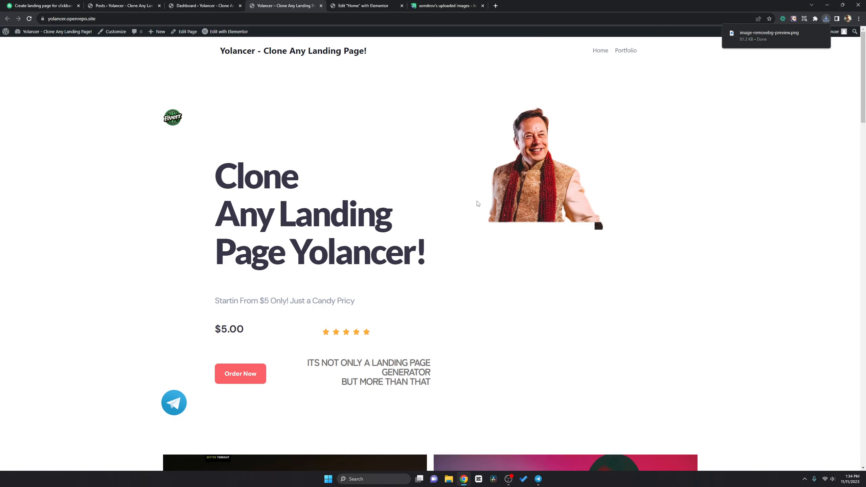
# - Upload the Fiverr logo image-removebg-preview.png from Downloads to the Imgur account's images
pyautogui.click(389, 6)
pyautogui.click(416, 7)
pyautogui.click(378, 4)
pyautogui.click(423, 6)
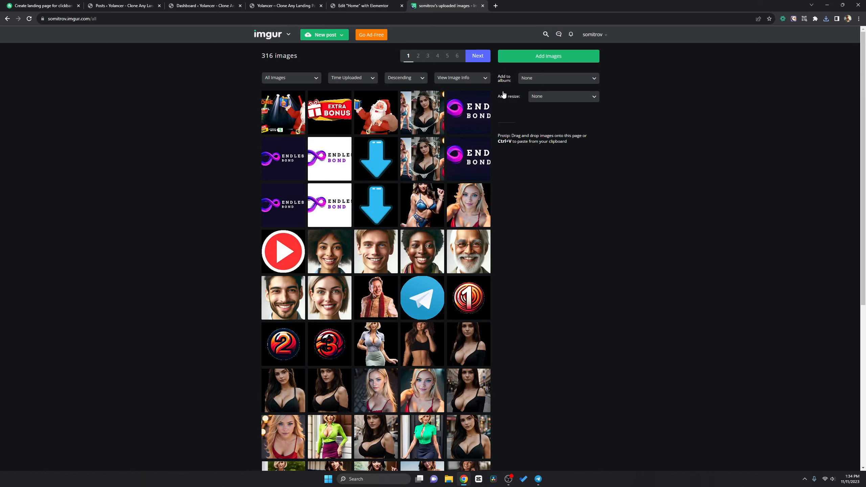
pyautogui.click(577, 61)
pyautogui.click(407, 247)
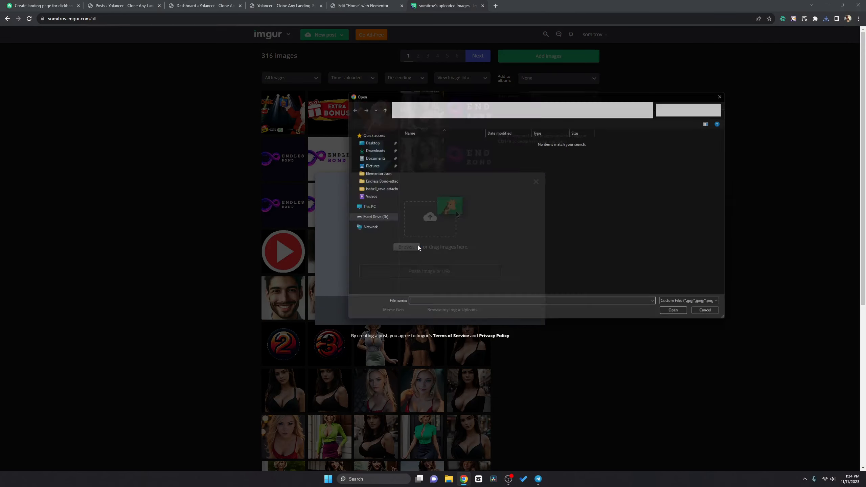
pyautogui.click(365, 232)
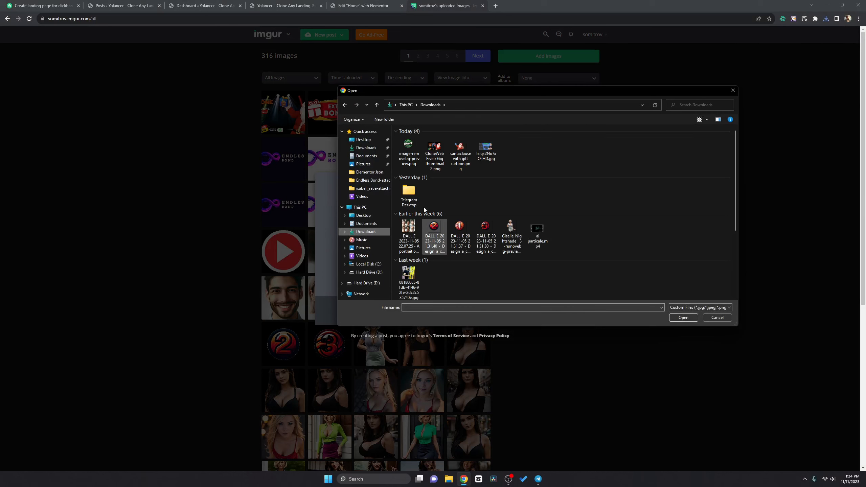
pyautogui.click(679, 318)
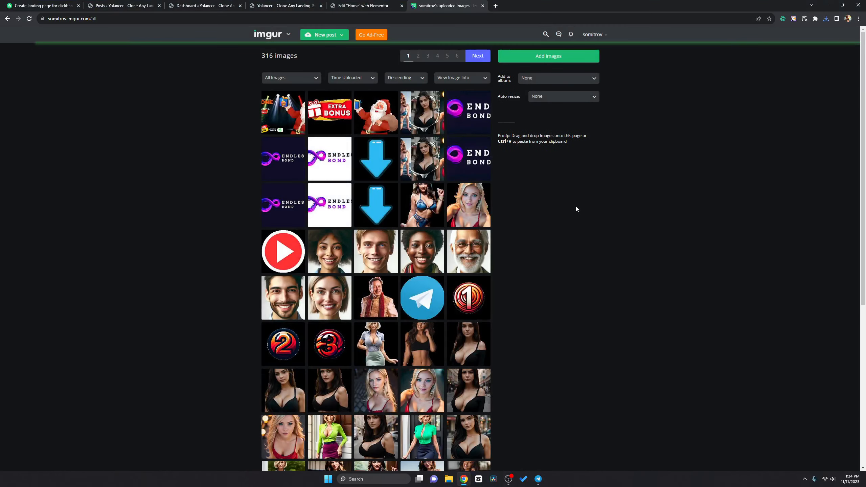
# - Copy the uploaded Fiverr logo's direct link and insert it from URL as the hero logo image on the Elementor Home page
pyautogui.click(293, 115)
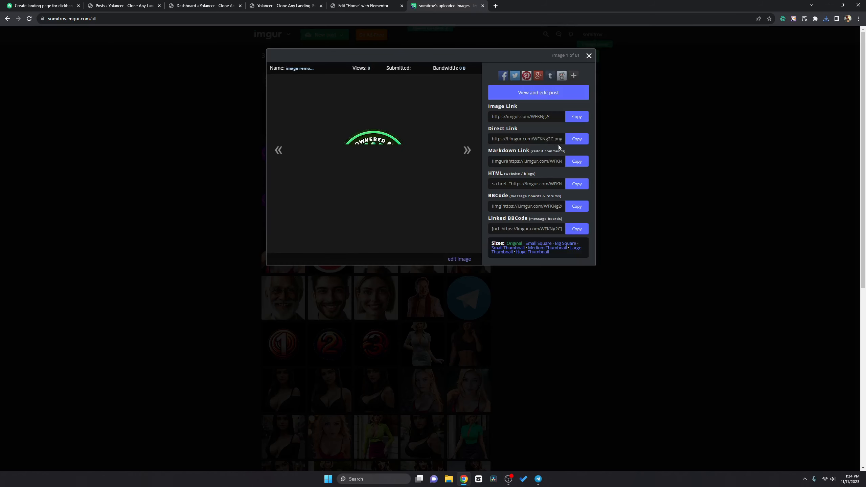
pyautogui.click(577, 138)
pyautogui.click(368, 3)
pyautogui.click(225, 105)
pyautogui.click(79, 116)
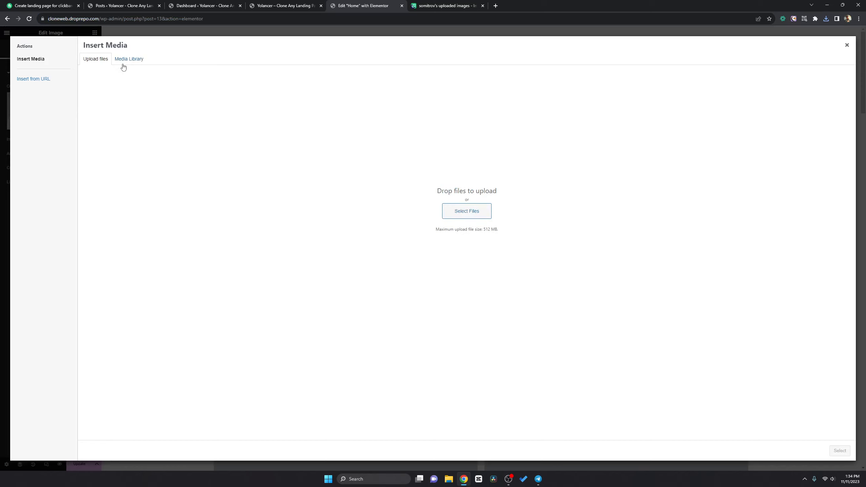
pyautogui.click(35, 78)
pyautogui.click(136, 67)
pyautogui.hotkey('ctrl', 'v')
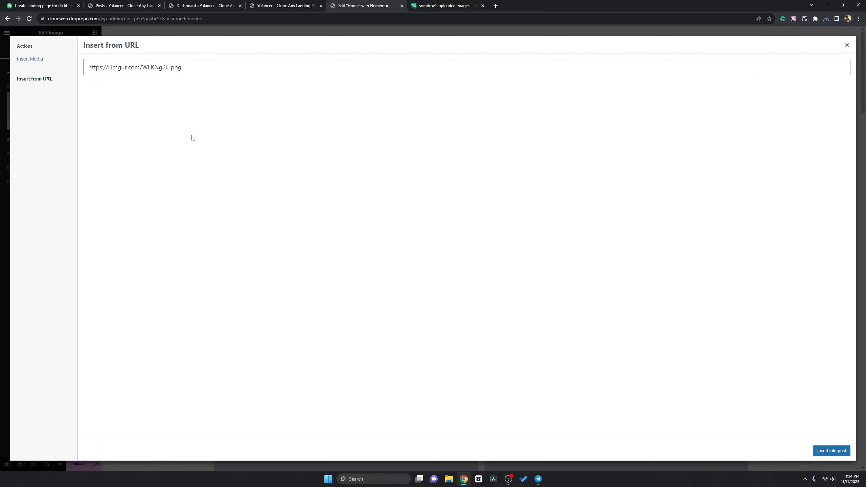
pyautogui.click(831, 451)
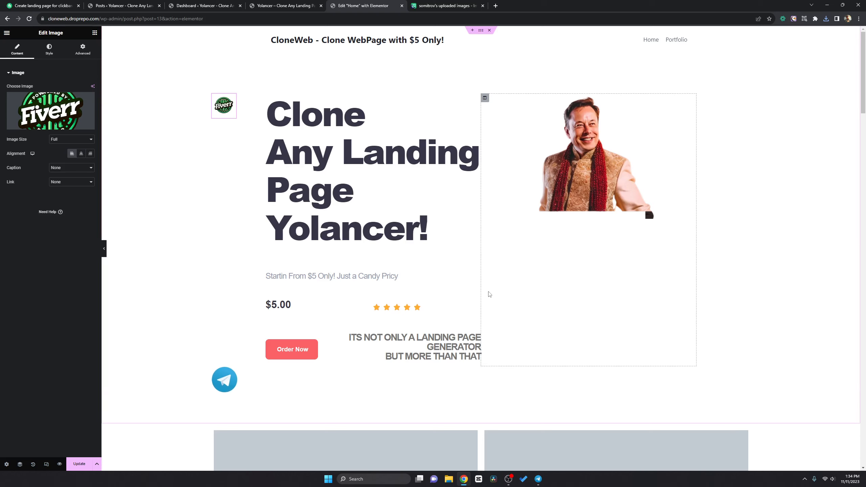
# - Select the first portfolio placeholder image below the Home page hero and look through the Imgur uploads for its missing picture
pyautogui.scroll(-7, 360, 245)
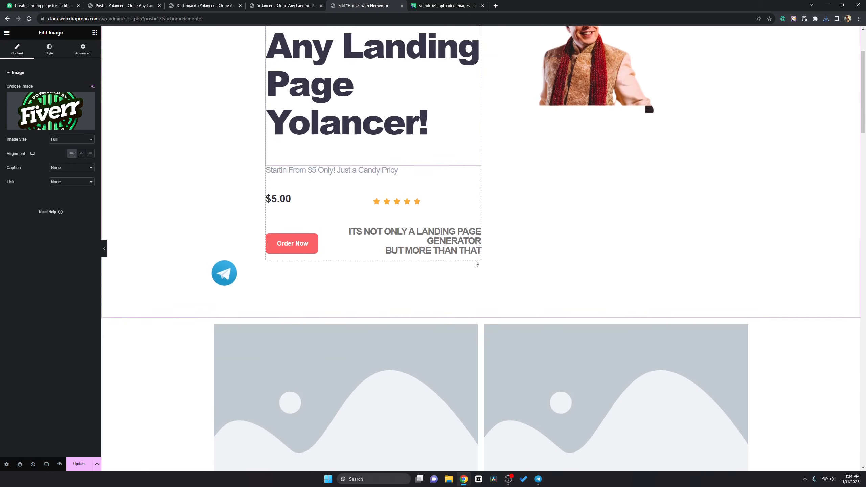
pyautogui.scroll(-3, 360, 248)
pyautogui.click(360, 245)
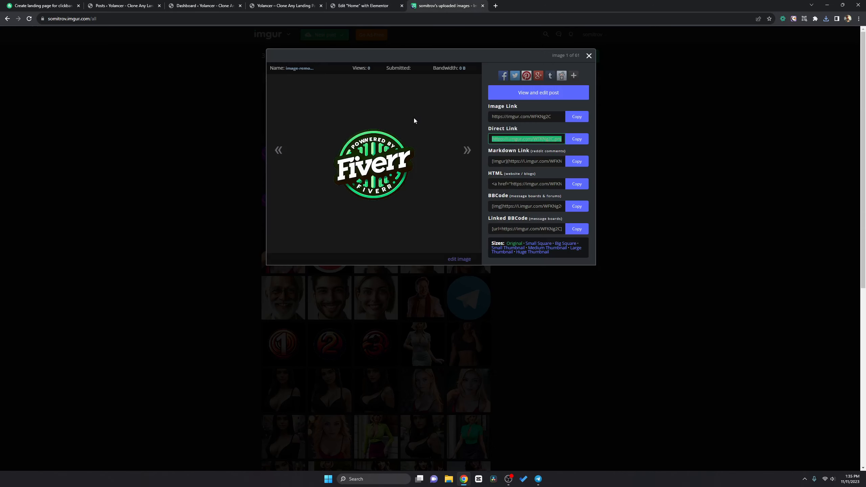
pyautogui.click(445, 6)
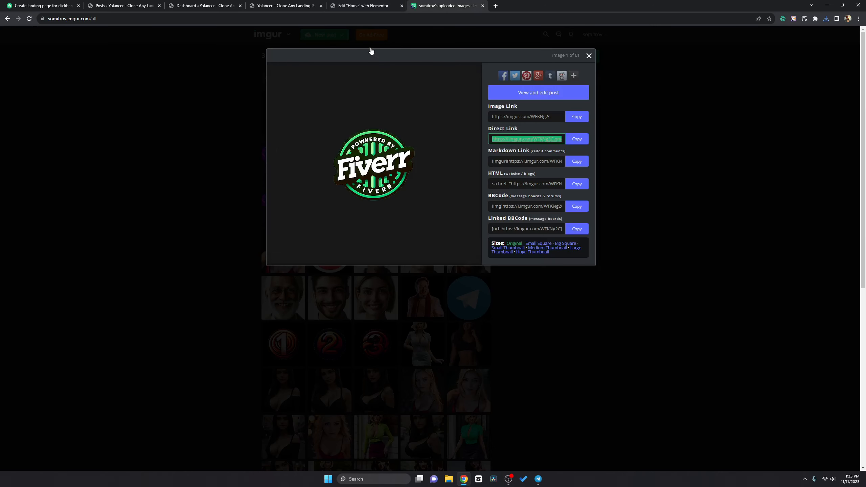
pyautogui.click(604, 55)
pyautogui.scroll(-6, 469, 177)
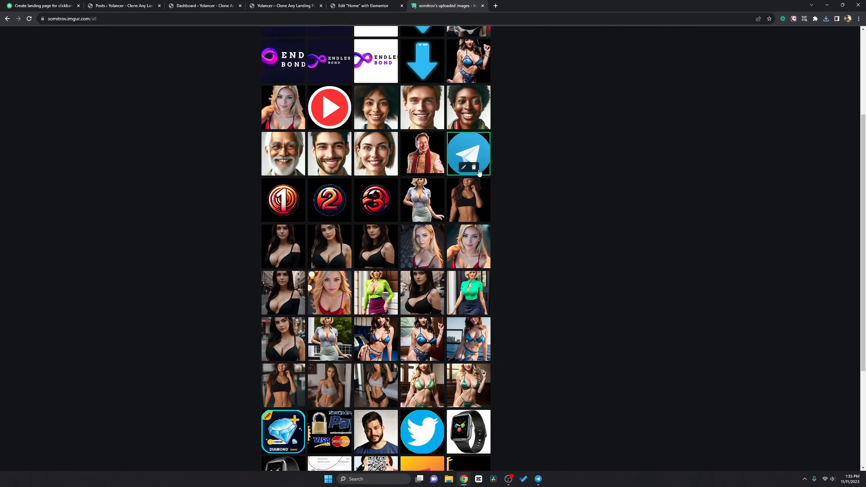
pyautogui.scroll(10, 469, 177)
# - Switch to Blogger and view the post list of the PngThrive blog
pyautogui.click(429, 18)
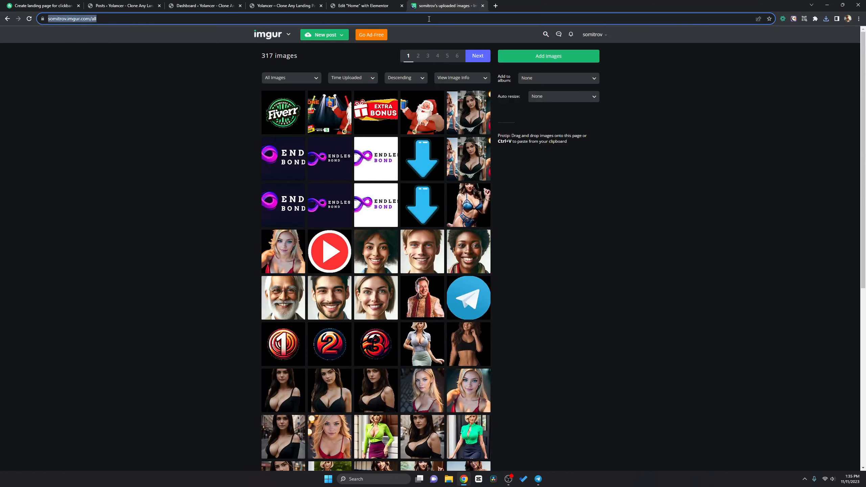
pyautogui.write('blog')
pyautogui.press('Return')
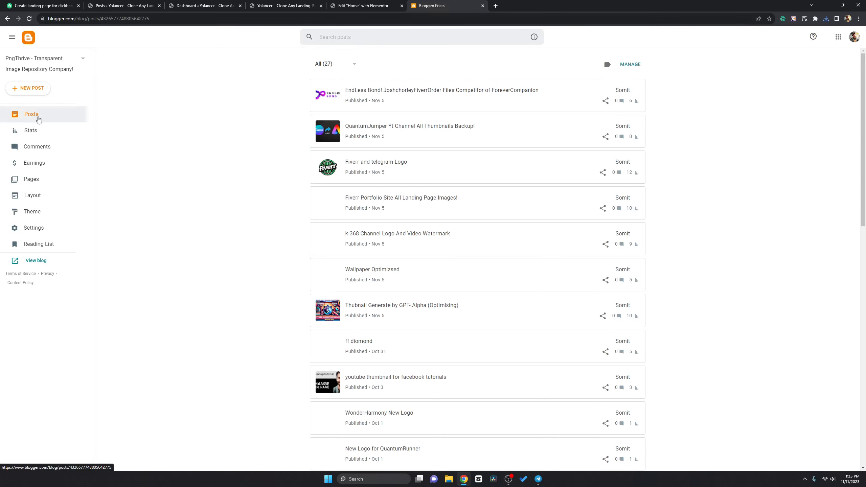
# - Open the post "Fiverr Portfolio Site All Landing Page Images!" on the public blog pngthrive.blogspot.com
pyautogui.click(294, 19)
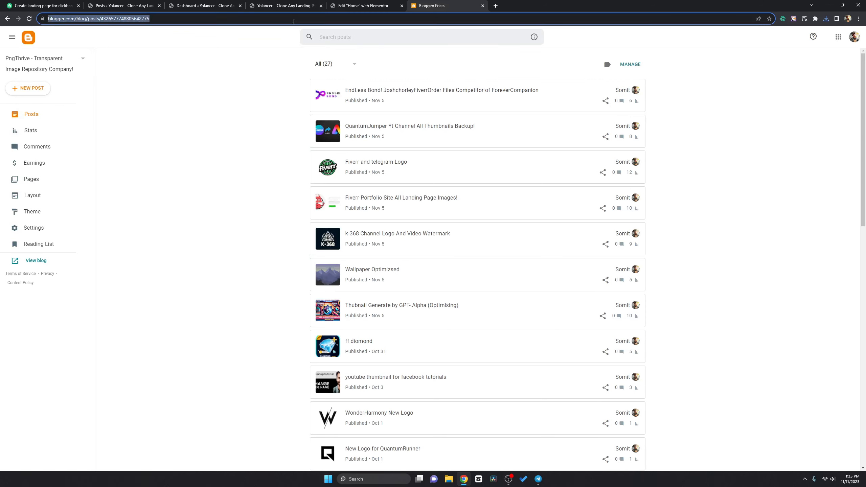
pyautogui.write('png')
pyautogui.press('Return')
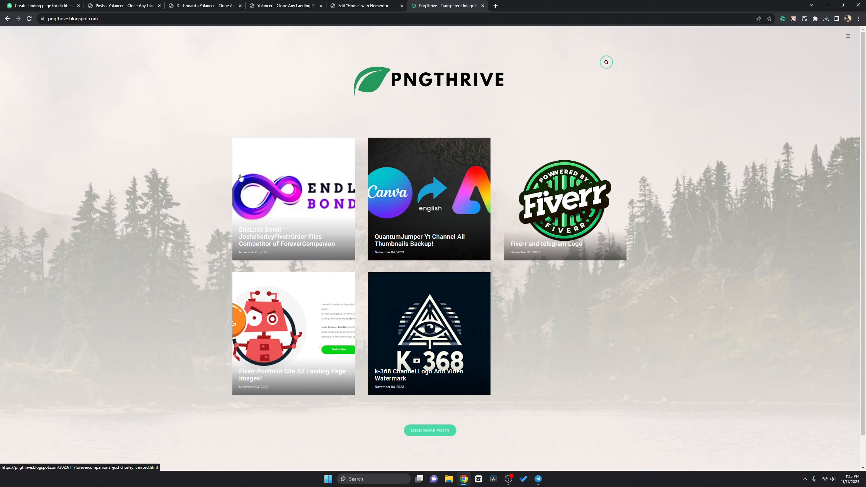
pyautogui.scroll(-1, 240, 177)
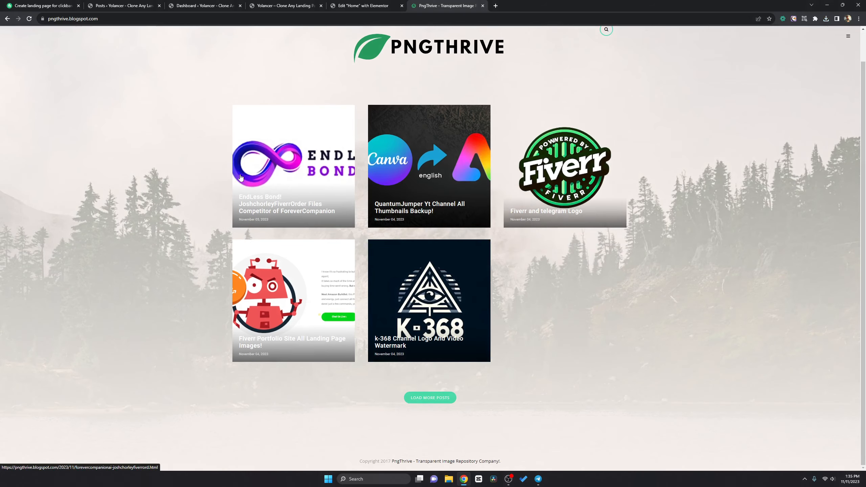
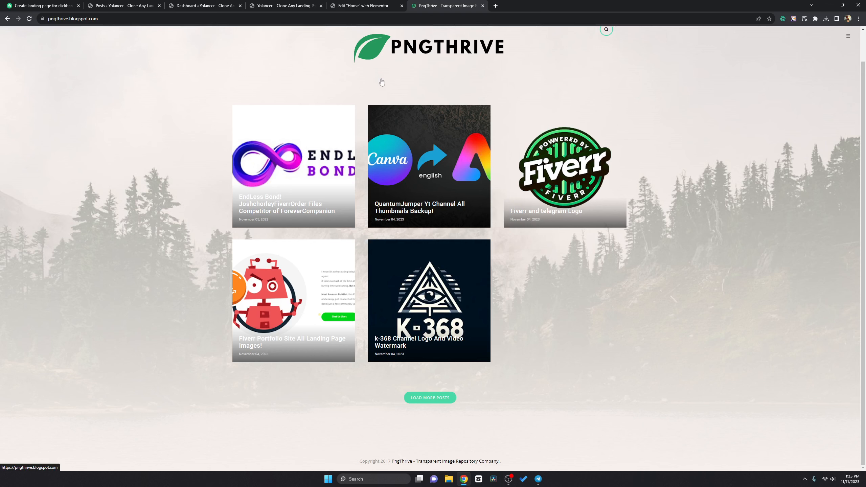
pyautogui.click(305, 259)
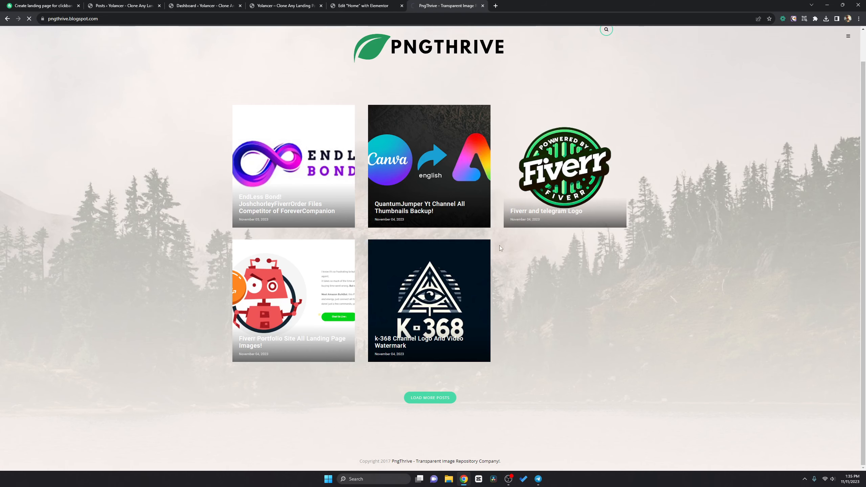
# - Check the first portfolio placeholder in the Home page editor and copy the address of the matching BetterTonight.png image from the blog post
pyautogui.click(363, 6)
pyautogui.scroll(3, 396, 155)
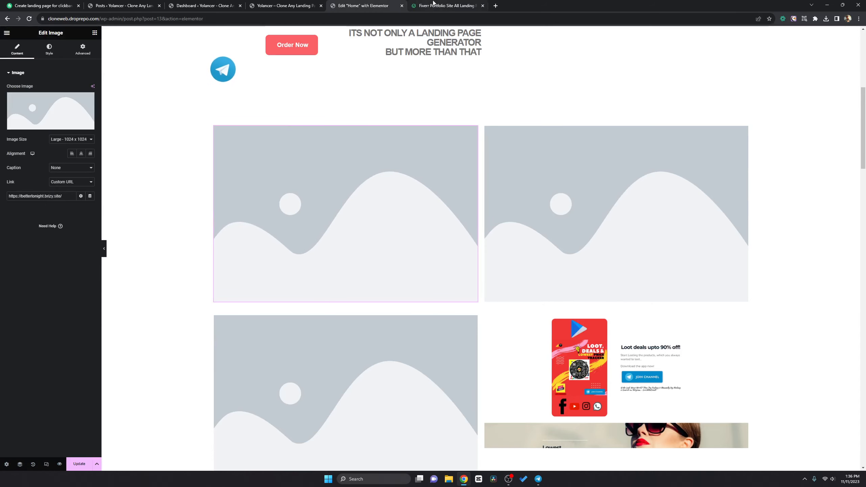
pyautogui.click(431, 6)
pyautogui.scroll(-20, 435, 134)
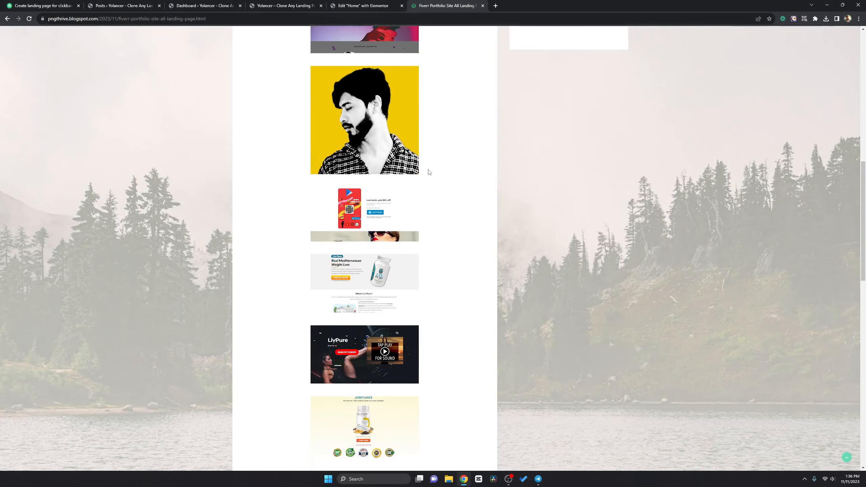
pyautogui.scroll(-10, 429, 172)
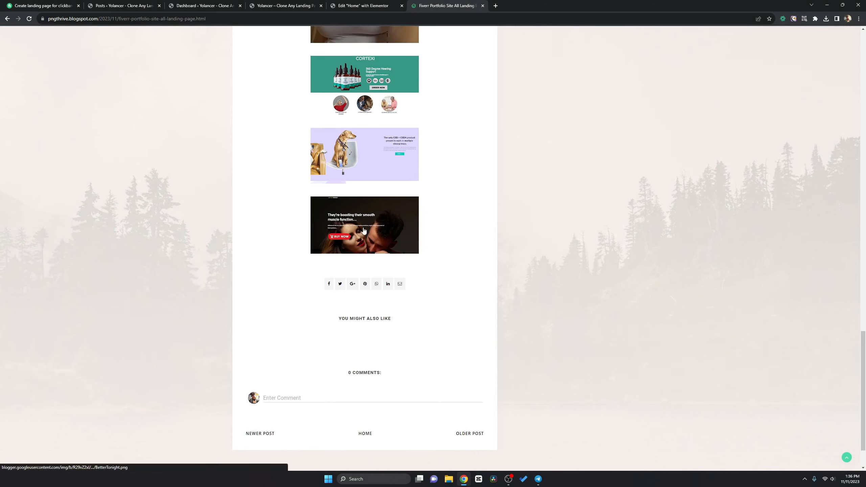
pyautogui.rightClick(364, 229)
pyautogui.click(406, 214)
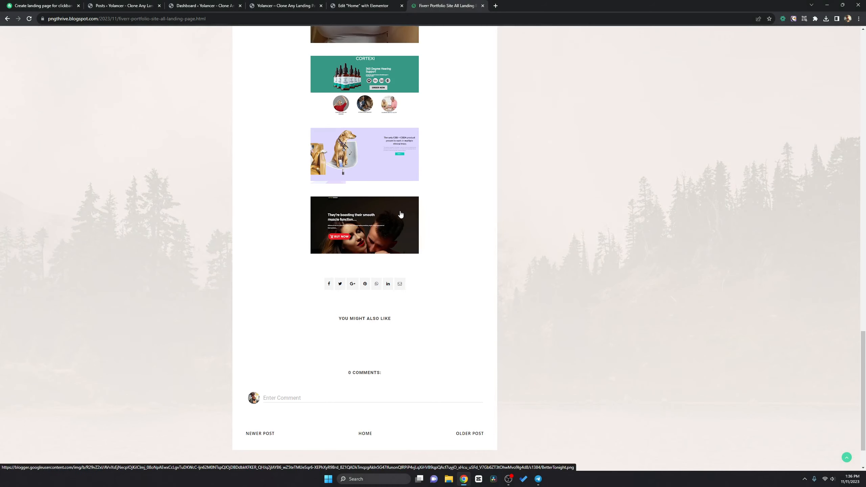
# - Copy the Better Tonight image link from the blog post and insert it by URL into the image widget linked to bettertonight.brizy.site
pyautogui.rightClick(395, 219)
pyautogui.click(433, 265)
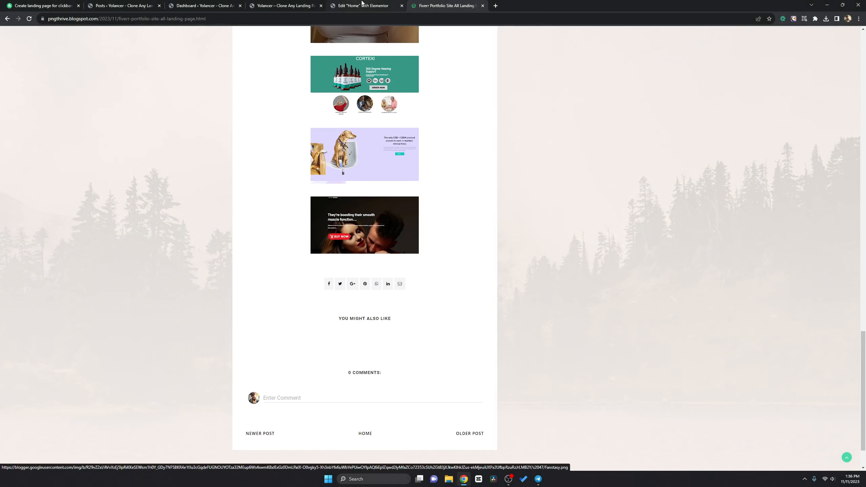
pyautogui.click(361, 5)
pyautogui.click(56, 116)
pyautogui.click(38, 79)
pyautogui.click(136, 70)
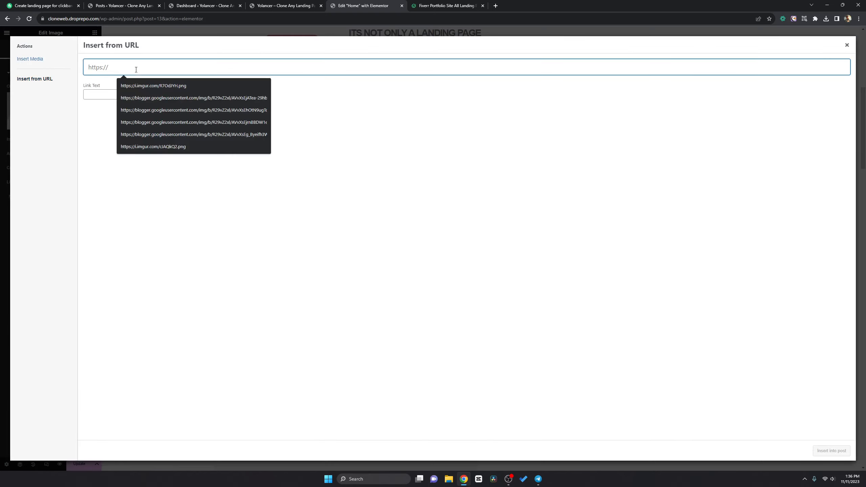
pyautogui.hotkey('ctrl', 'v')
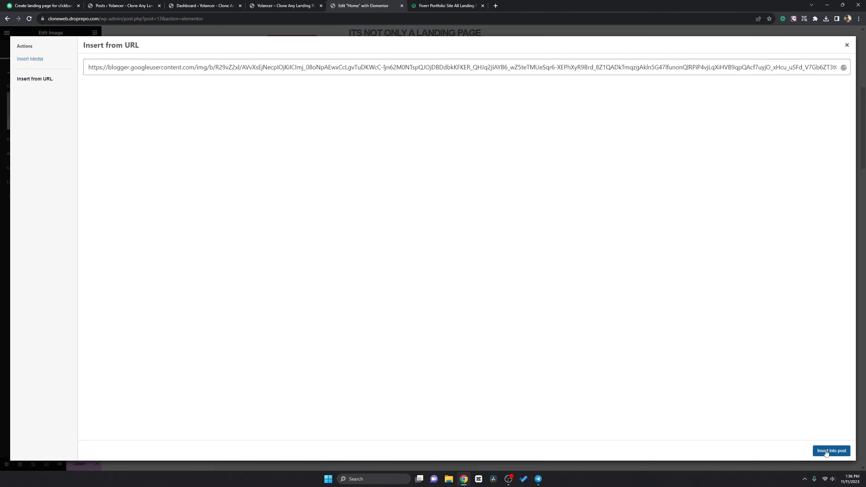
pyautogui.click(826, 453)
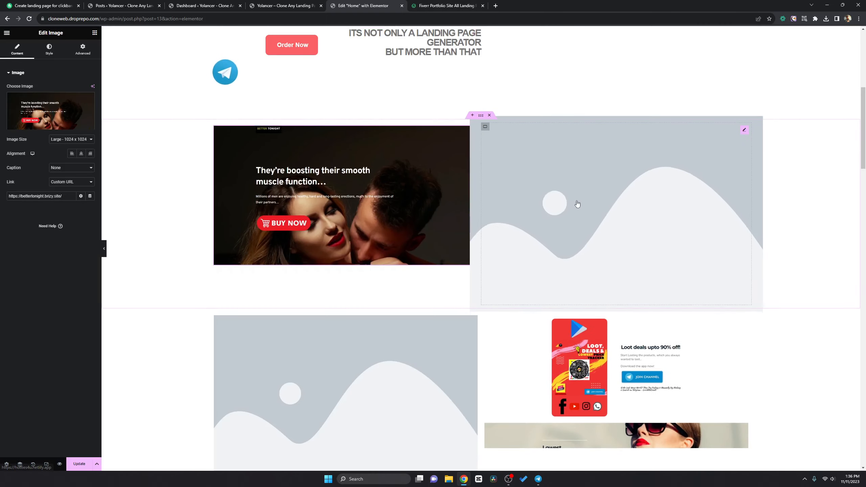
# - Select the empty image beside the Better Tonight one and copy the link address of the Find Your Perfect Partner image from the blog post
pyautogui.click(577, 204)
pyautogui.click(440, 6)
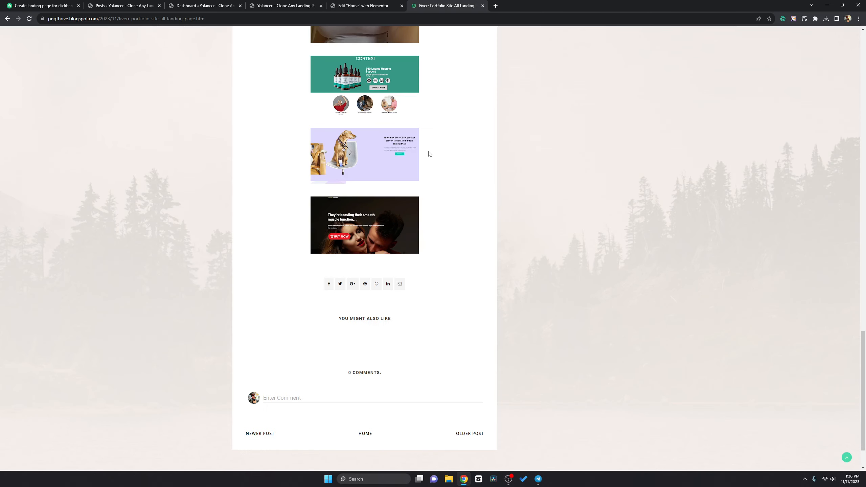
pyautogui.scroll(5, 395, 198)
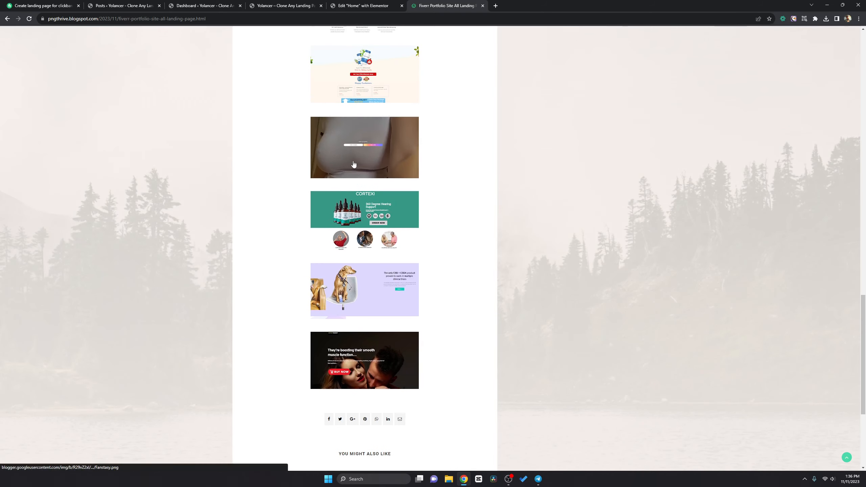
pyautogui.scroll(18, 354, 164)
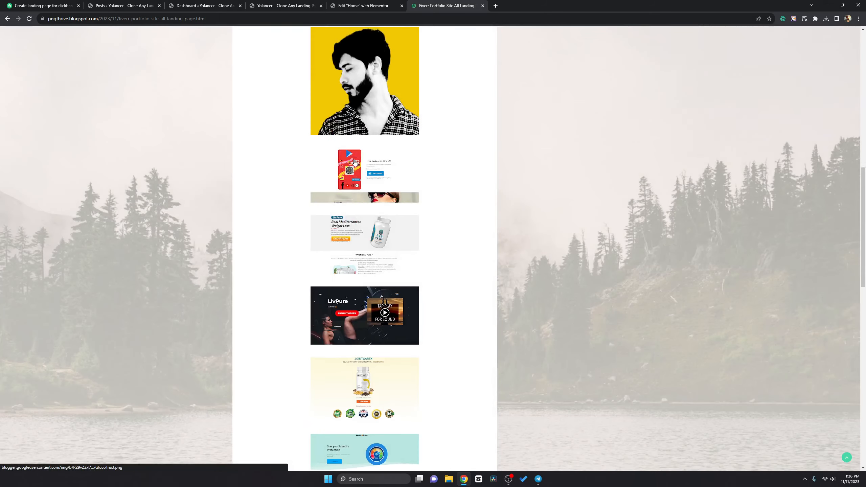
pyautogui.scroll(2, 355, 163)
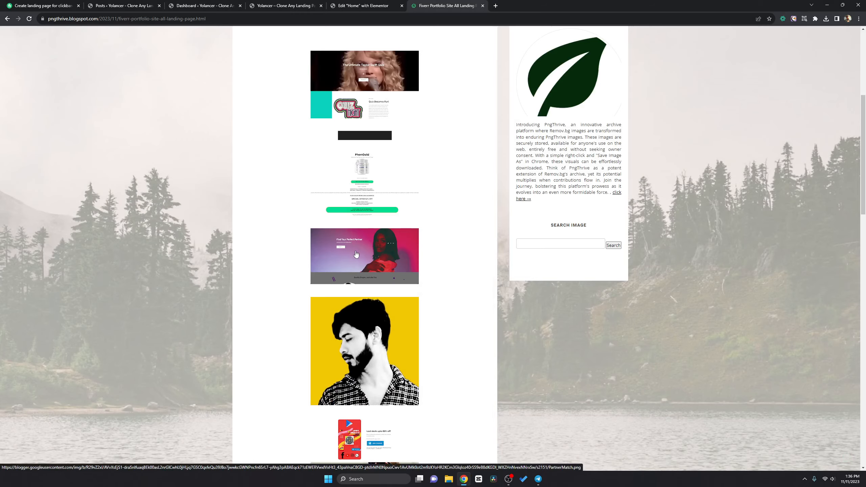
pyautogui.scroll(3, 356, 254)
pyautogui.scroll(-5, 356, 254)
pyautogui.rightClick(374, 265)
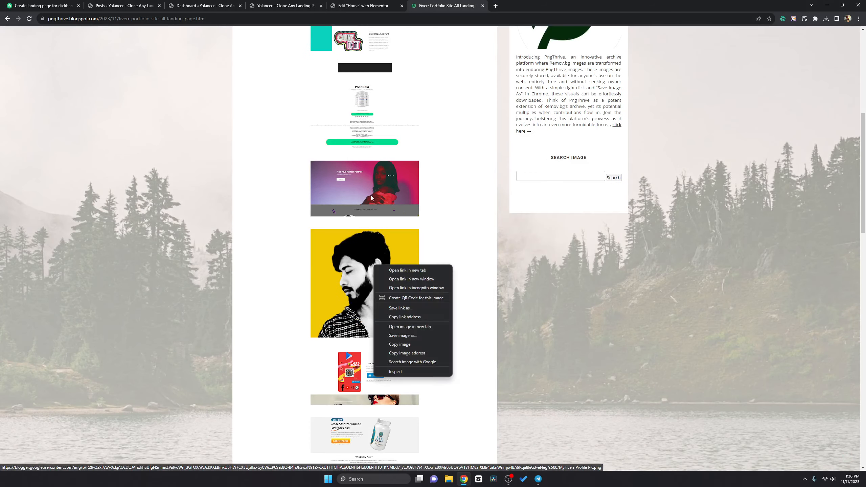
pyautogui.rightClick(371, 193)
pyautogui.click(406, 245)
# - Insert the copied Find Your Perfect Partner image by URL into the selected placeholder beside the Better Tonight image
pyautogui.click(364, 6)
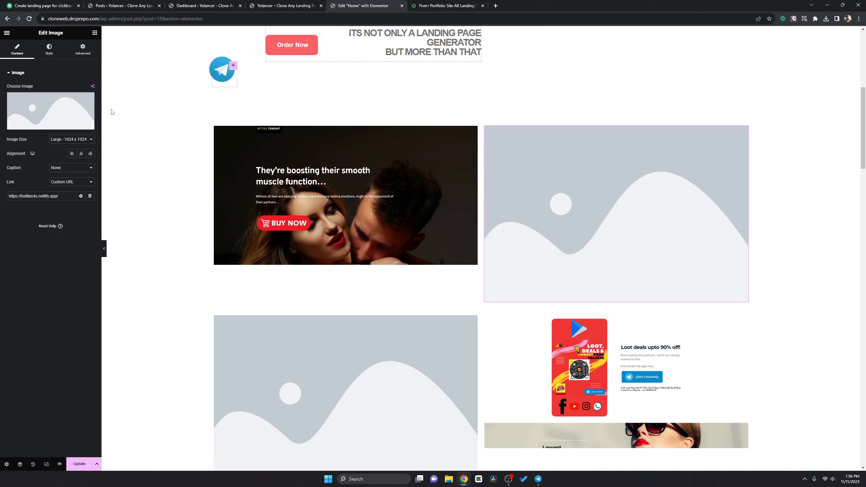
pyautogui.click(50, 111)
pyautogui.click(61, 79)
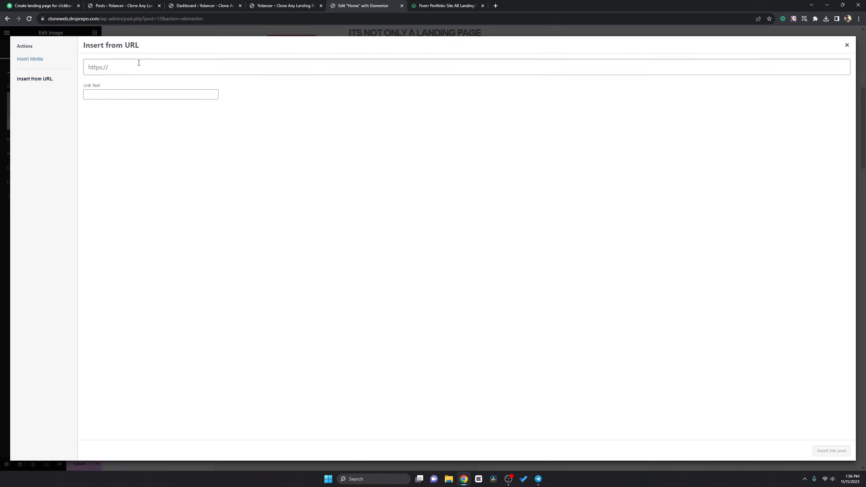
pyautogui.click(139, 65)
pyautogui.hotkey('ctrl', 'v')
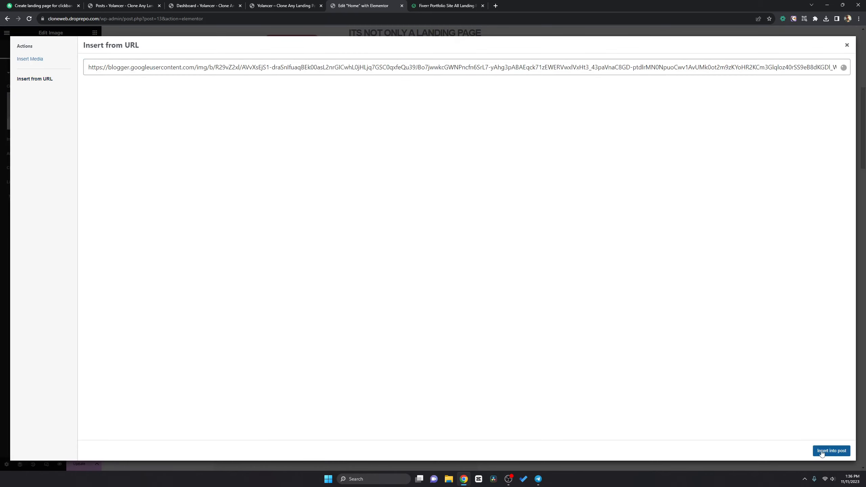
pyautogui.click(822, 453)
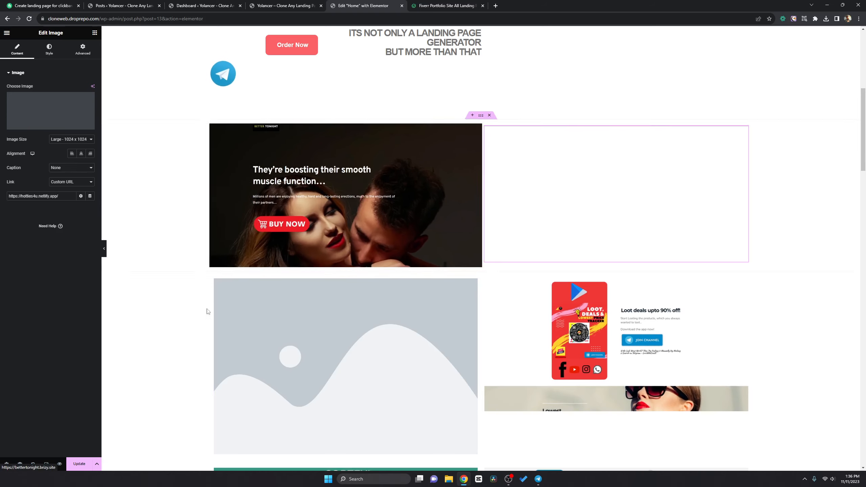
# - Select the placeholder below the Better Tonight image and copy the link address of the CBD dog image from the blog post
pyautogui.click(218, 312)
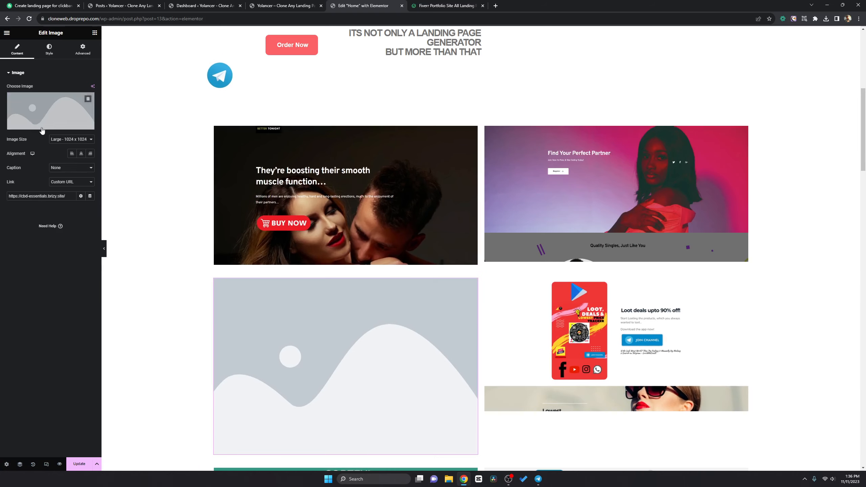
pyautogui.click(443, 5)
pyautogui.scroll(4, 430, 172)
pyautogui.scroll(-12, 422, 176)
pyautogui.scroll(-5, 422, 183)
pyautogui.click(375, 217)
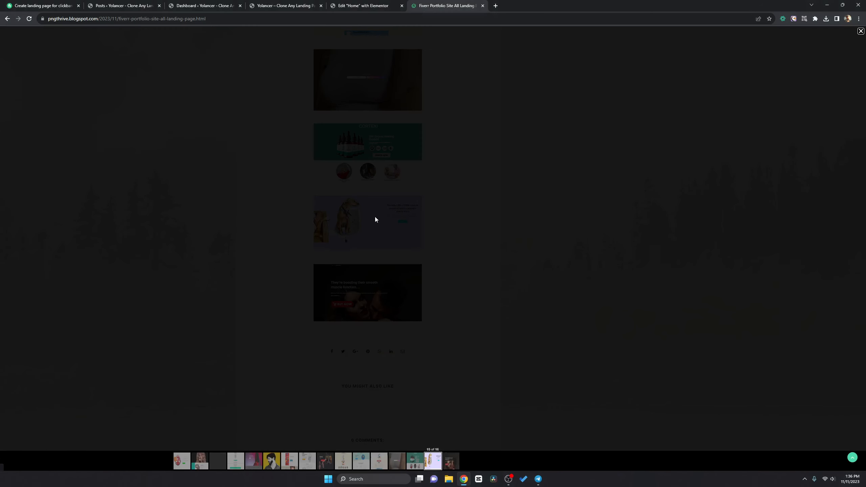
pyautogui.click(343, 240)
pyautogui.rightClick(347, 241)
pyautogui.click(378, 290)
# - Insert the copied CBDProduct.png image by URL into the placeholder linked to cbd-essentials.brizy.site
pyautogui.click(363, 6)
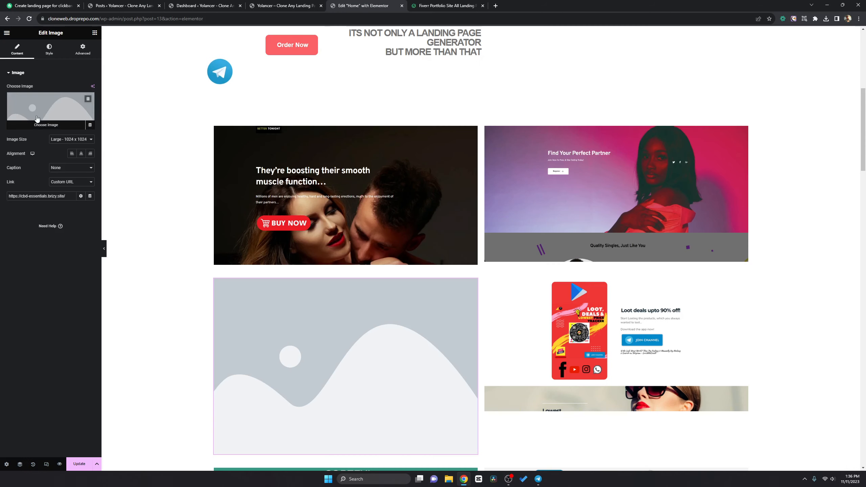
pyautogui.click(50, 111)
pyautogui.click(34, 79)
pyautogui.click(128, 67)
pyautogui.click(169, 111)
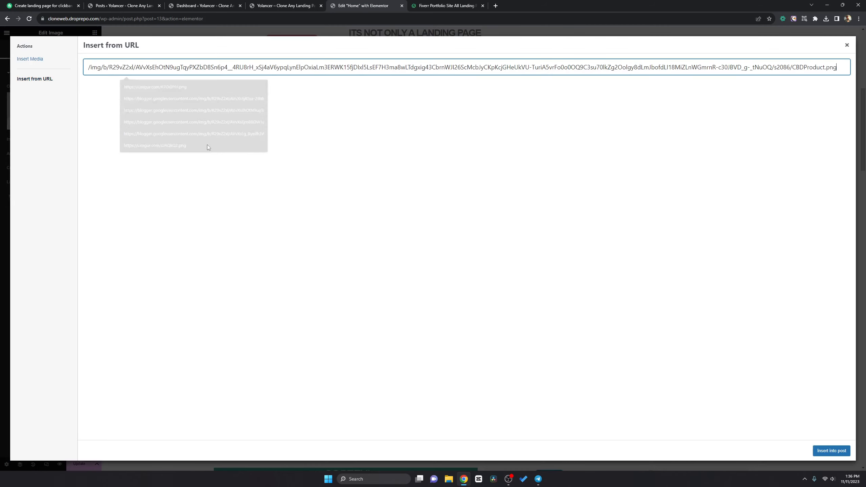
pyautogui.click(831, 451)
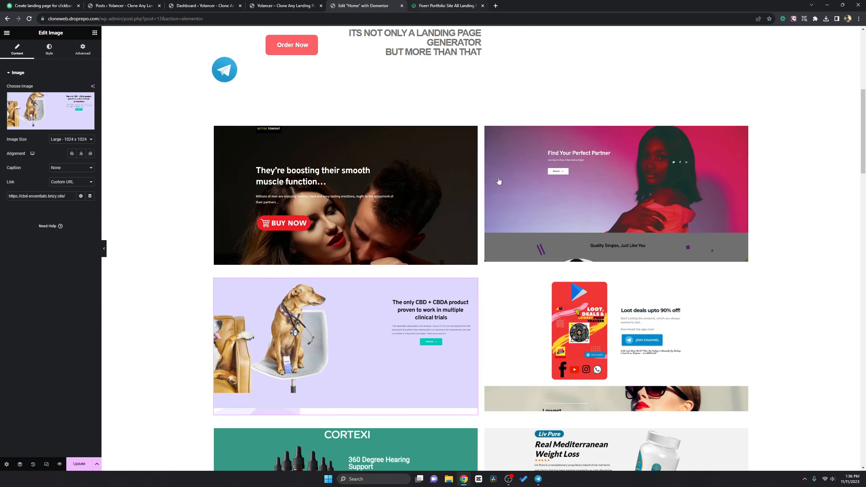
# - Select the empty image below the Cortexi one and copy the link address of the Identity Protection image from the blog post
pyautogui.scroll(-7, 413, 228)
pyautogui.scroll(-4, 413, 228)
pyautogui.click(383, 252)
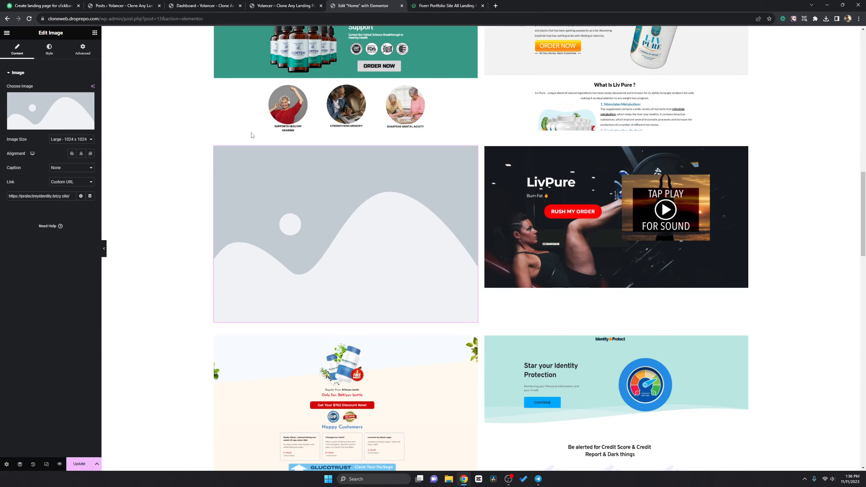
pyautogui.click(446, 5)
pyautogui.scroll(6, 402, 176)
pyautogui.scroll(2, 402, 175)
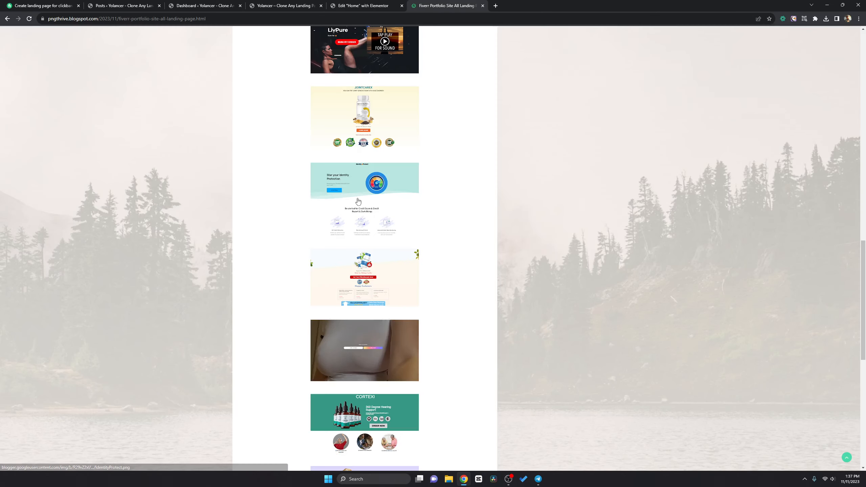
pyautogui.rightClick(358, 202)
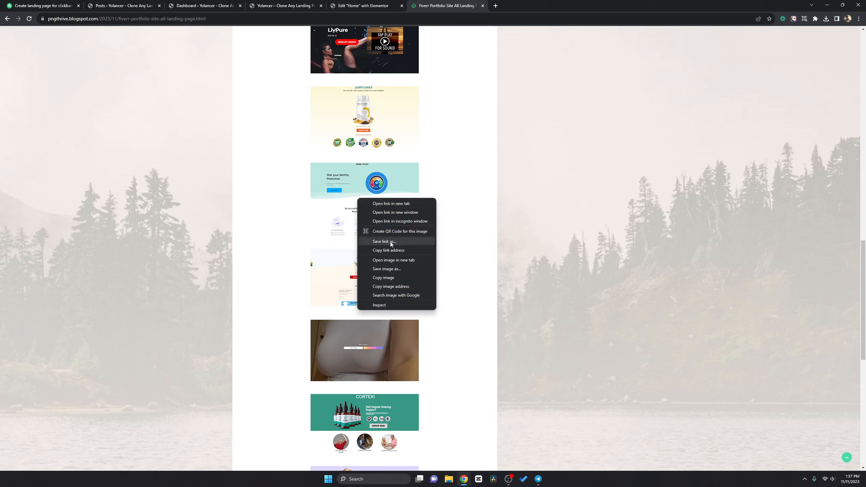
pyautogui.click(395, 251)
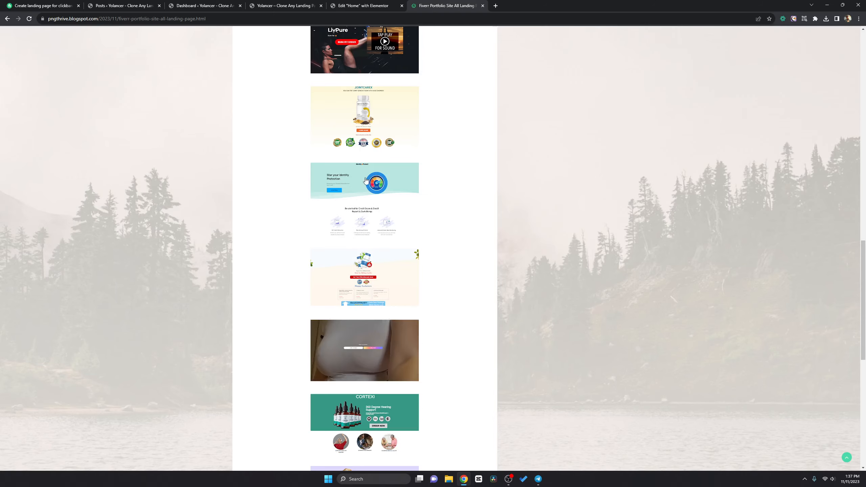
# - Return to the Elementor editor and insert the copied Identity Protection image by URL into the placeholder linked to protectmyidentity.brizy.site
pyautogui.click(297, 4)
pyautogui.click(447, 5)
pyautogui.click(281, 4)
pyautogui.click(363, 6)
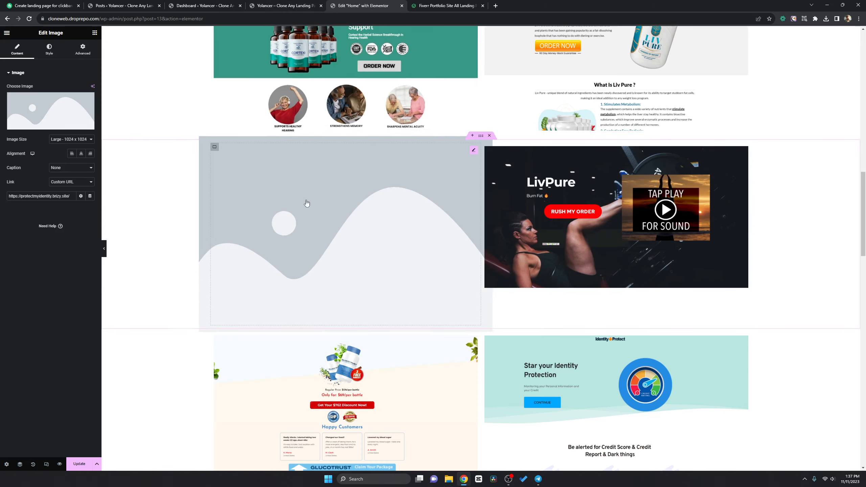
pyautogui.click(61, 121)
pyautogui.click(44, 79)
pyautogui.click(118, 65)
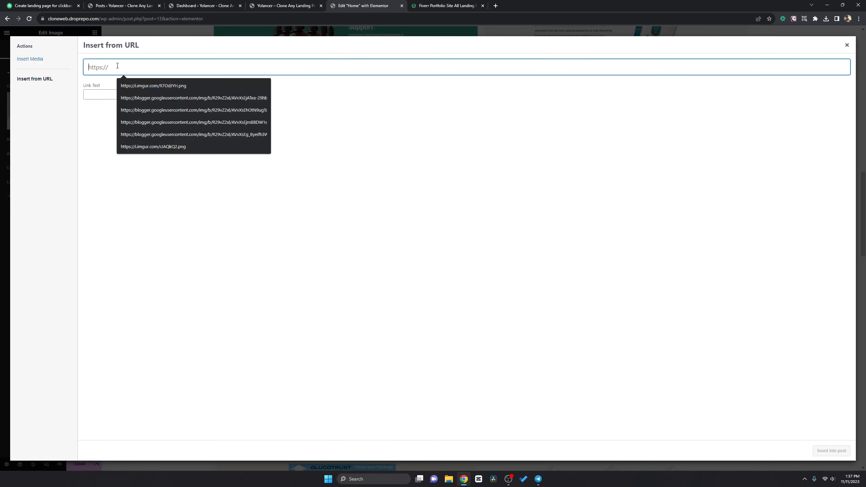
pyautogui.hotkey('ctrl', 'v')
pyautogui.click(215, 144)
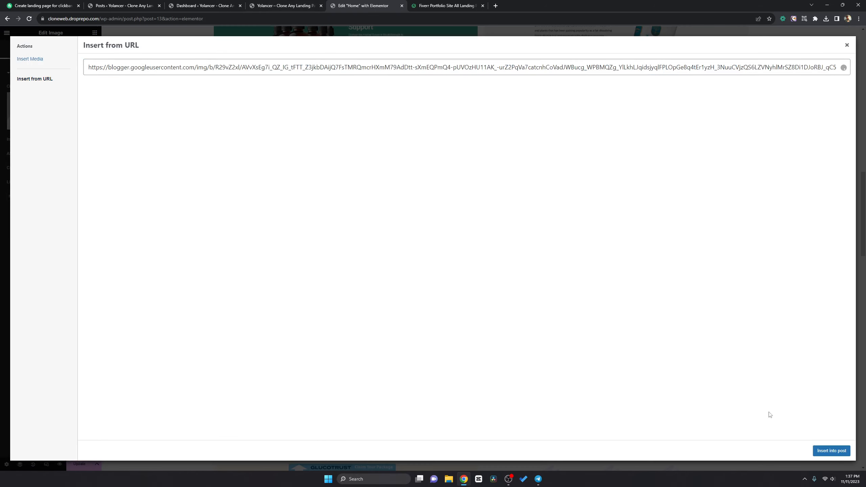
pyautogui.click(835, 451)
# - Open the image chooser for the placeholder beside PhenGold and copy the link address of the Taylor Swift quiz image from the blog post
pyautogui.scroll(-10, 483, 188)
pyautogui.scroll(-3, 483, 187)
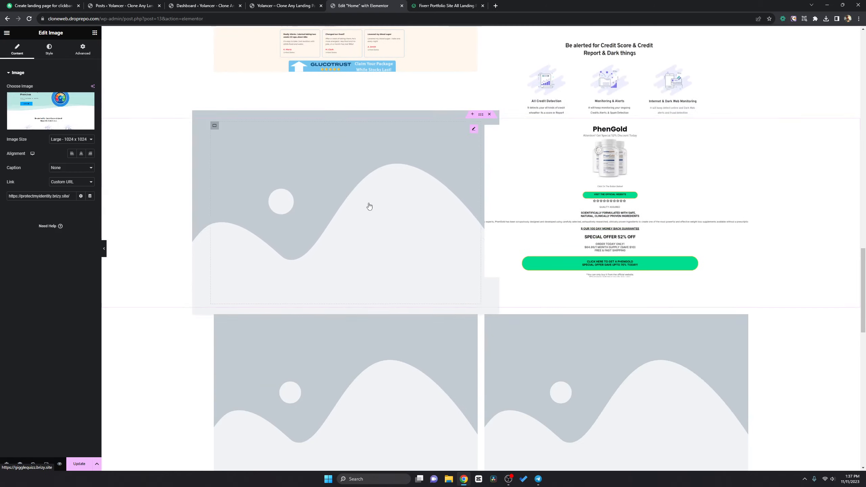
pyautogui.click(367, 205)
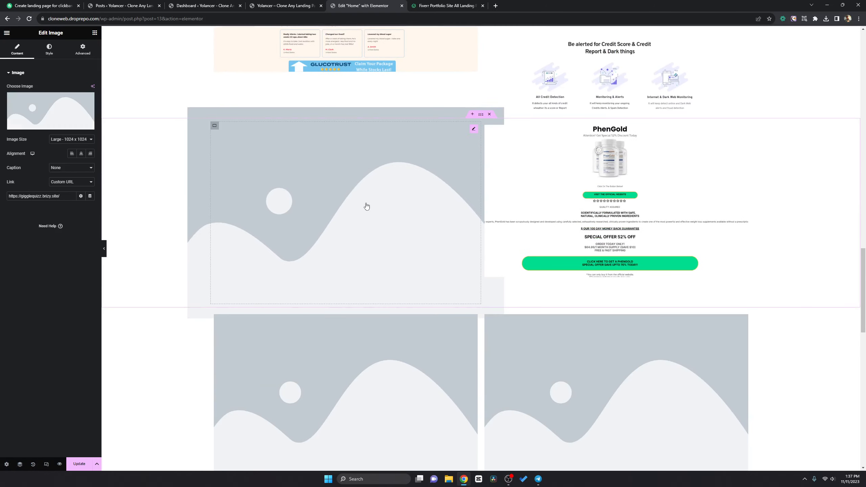
pyautogui.click(56, 118)
pyautogui.click(447, 6)
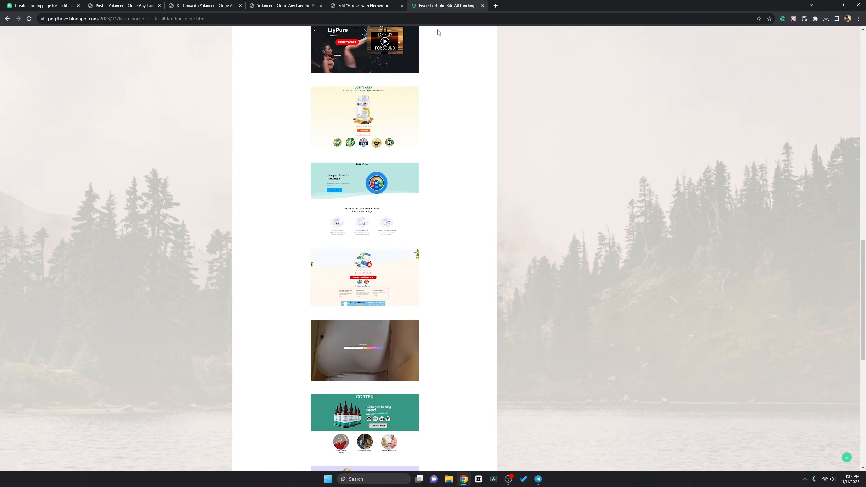
pyautogui.scroll(10, 388, 206)
pyautogui.scroll(7, 388, 207)
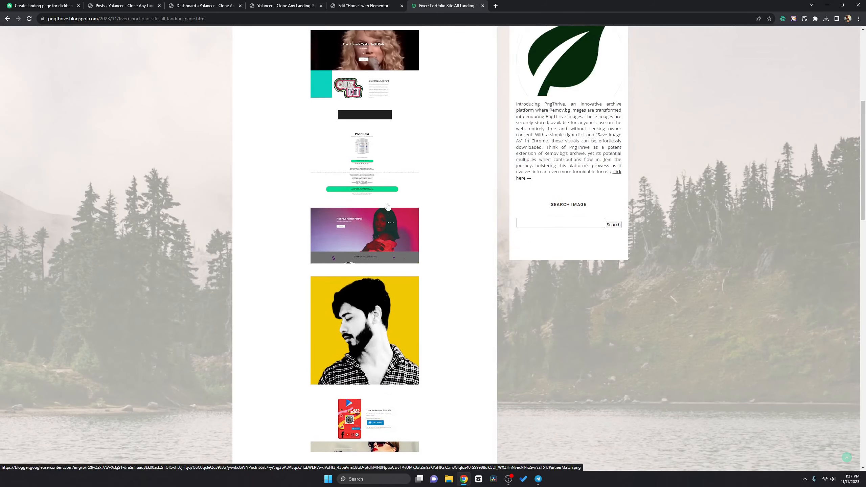
pyautogui.click(374, 167)
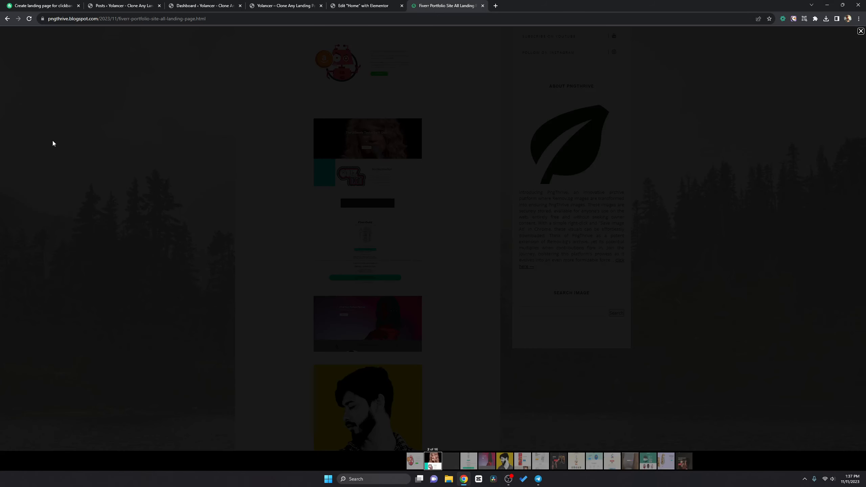
pyautogui.click(52, 141)
pyautogui.rightClick(361, 146)
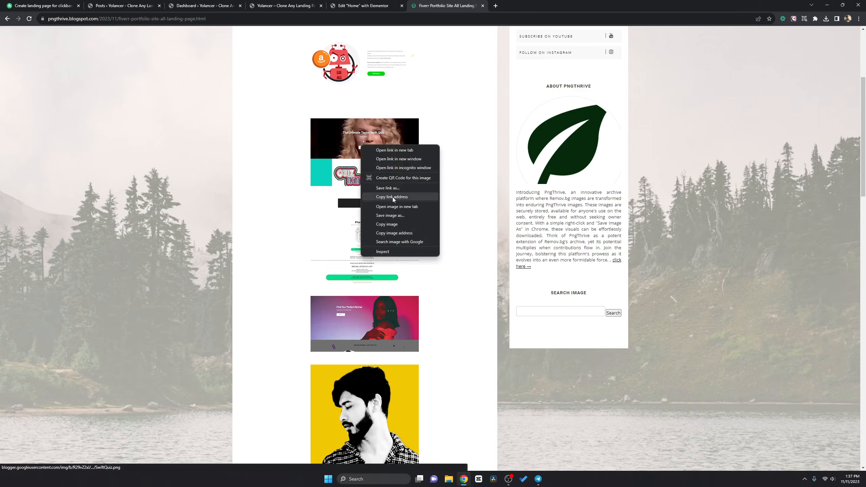
pyautogui.click(392, 197)
# - Insert the copied Taylor Swift quiz image by URL into the placeholder linked to gigglequizz.brizy.site
pyautogui.click(363, 6)
pyautogui.click(34, 78)
pyautogui.click(147, 70)
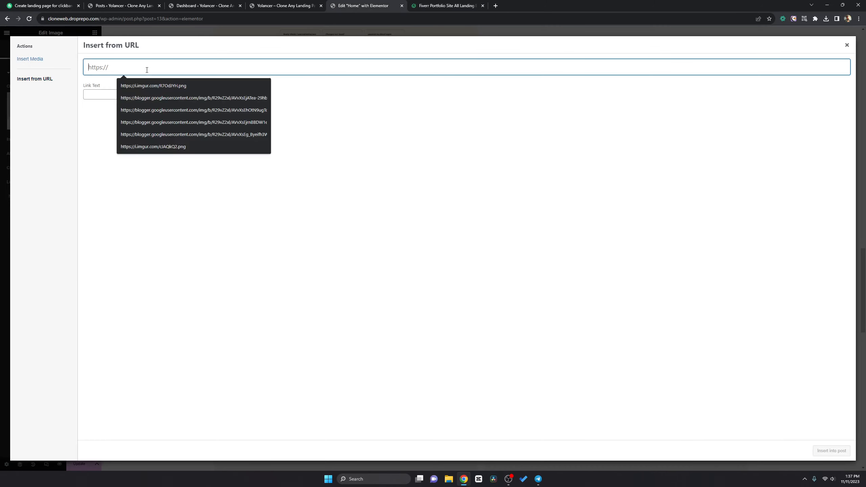
pyautogui.hotkey('ctrl', 'v')
pyautogui.click(822, 452)
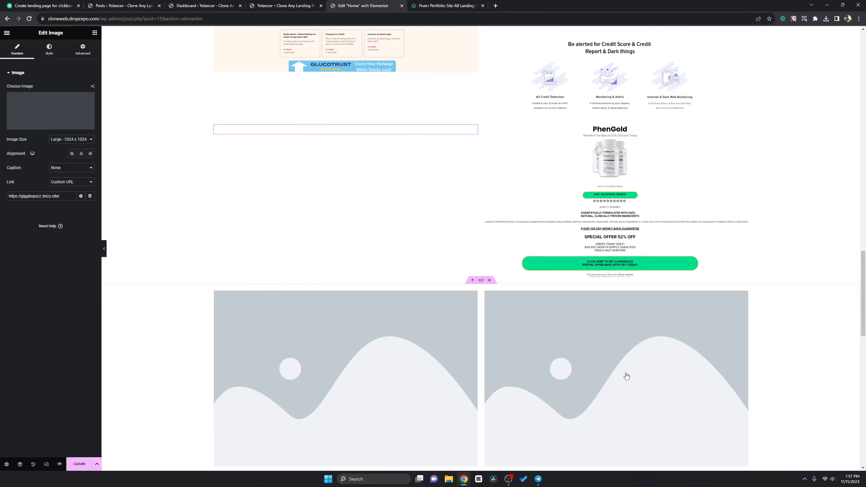
# - Select the empty image placeholder directly below the Taylor Swift quiz image on the home page
pyautogui.click(450, 6)
pyautogui.click(371, 5)
pyautogui.scroll(-7, 392, 205)
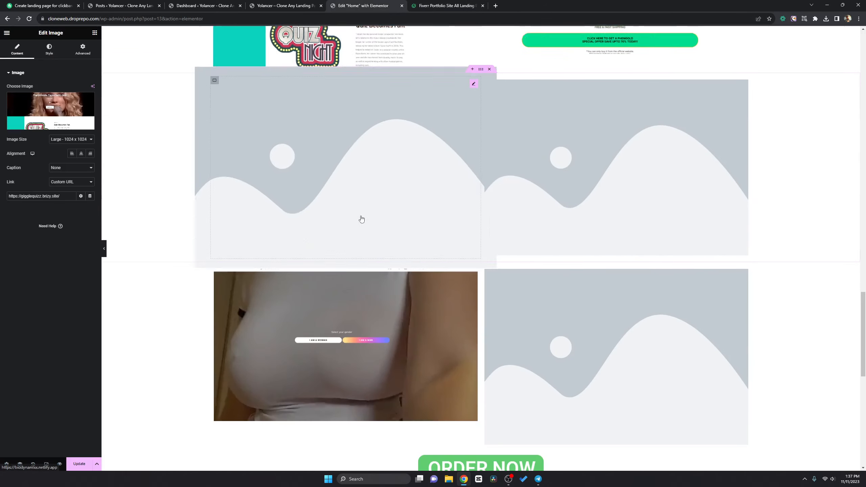
pyautogui.click(276, 194)
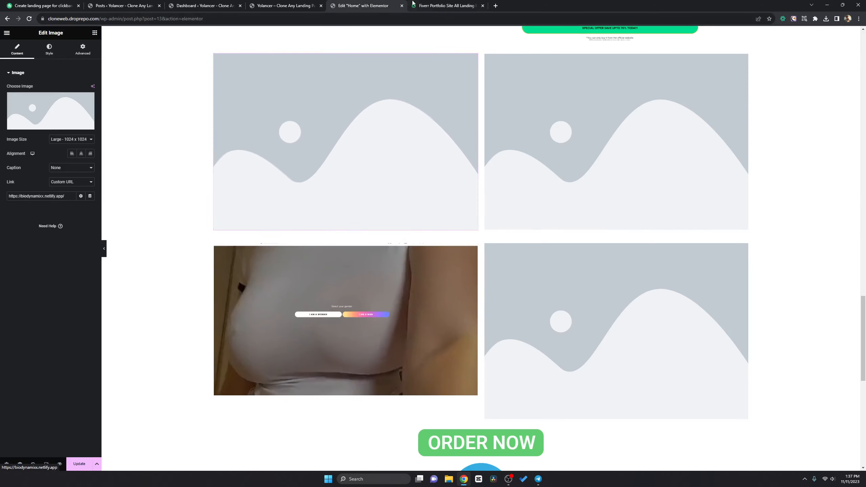
# - Look through the blog post's landing page images, previewing the Cortexi and GlucoTrust ones, for the screenshot matching the Biodynamix link
pyautogui.click(447, 6)
pyautogui.scroll(-4, 423, 200)
pyautogui.scroll(-11, 423, 200)
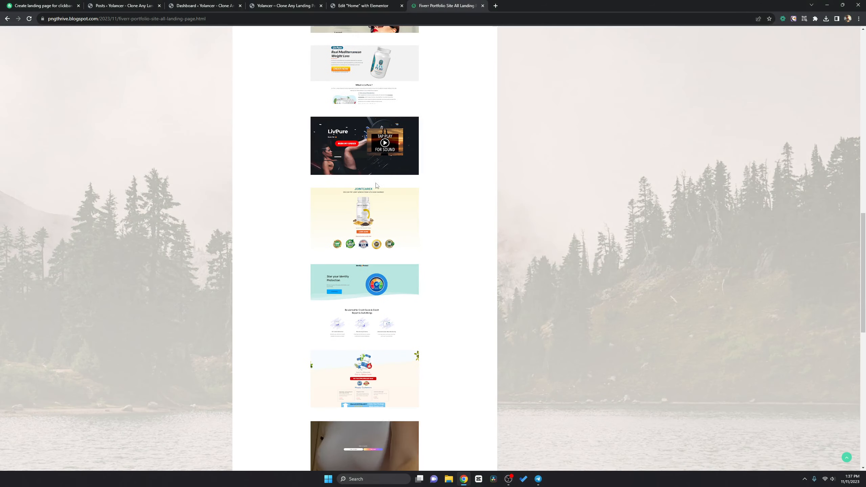
pyautogui.scroll(-14, 378, 132)
pyautogui.scroll(7, 396, 232)
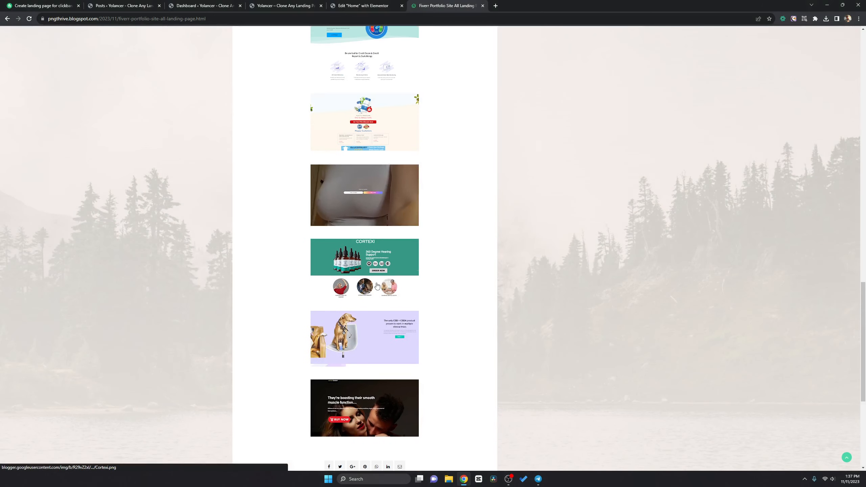
pyautogui.click(377, 286)
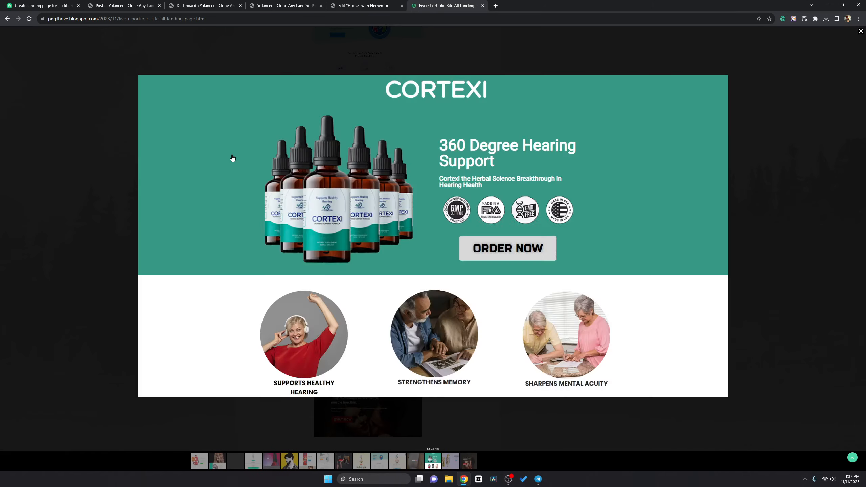
pyautogui.click(233, 158)
pyautogui.click(14, 175)
pyautogui.click(342, 133)
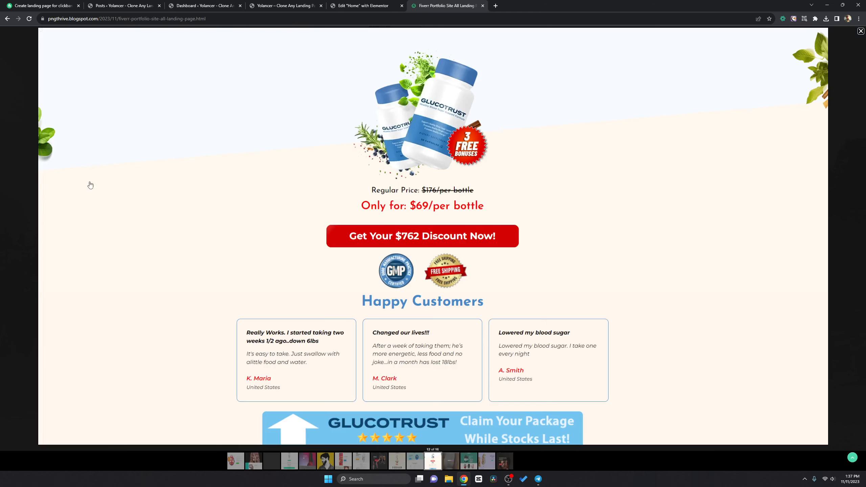
pyautogui.click(24, 92)
pyautogui.scroll(3, 362, 163)
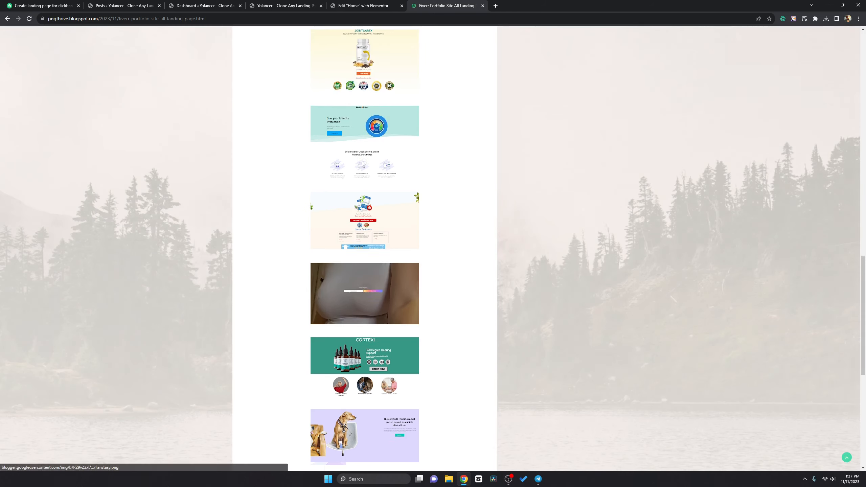
# - Preview the JointCarex image in the blog post, close the preview and copy the image's link address
pyautogui.scroll(3, 362, 164)
pyautogui.click(363, 164)
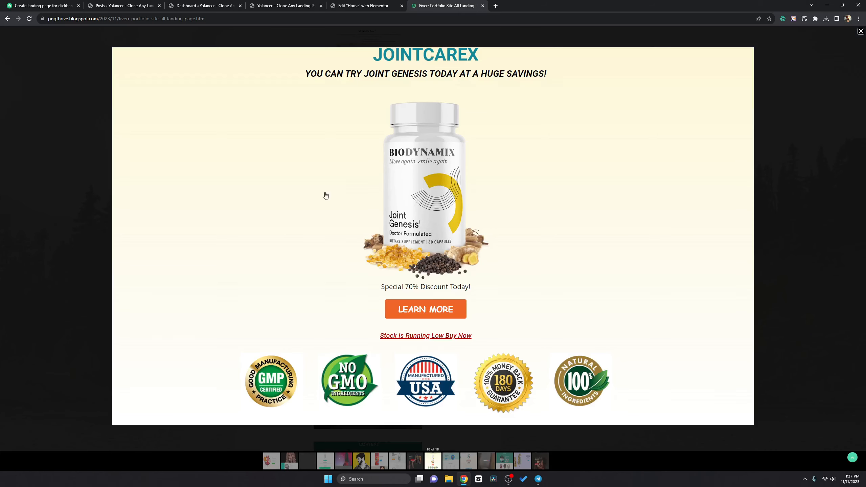
pyautogui.click(55, 179)
pyautogui.rightClick(348, 164)
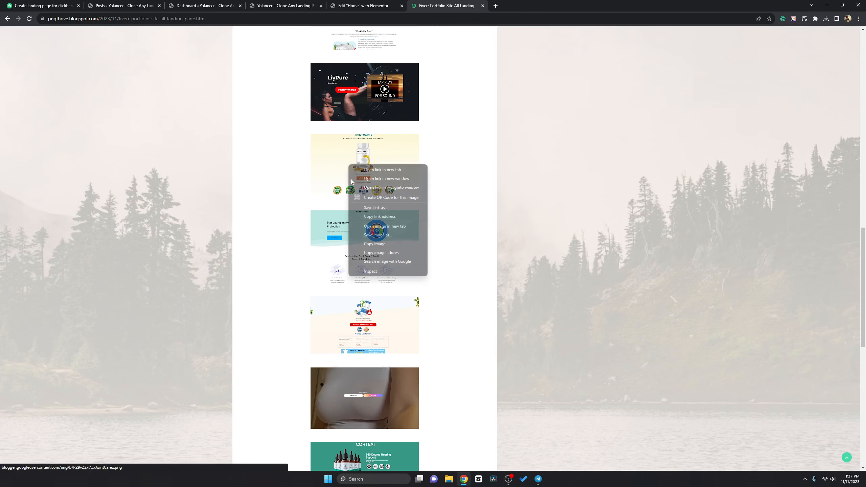
pyautogui.click(382, 218)
# - Return to the Elementor editor and insert the copied JointCarex image by URL into the selected placeholder
pyautogui.click(361, 6)
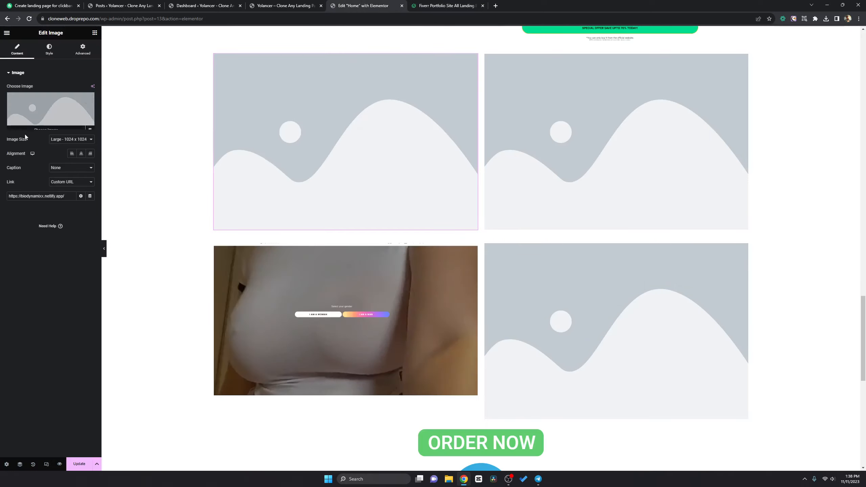
pyautogui.click(32, 118)
pyautogui.click(34, 79)
pyautogui.click(126, 65)
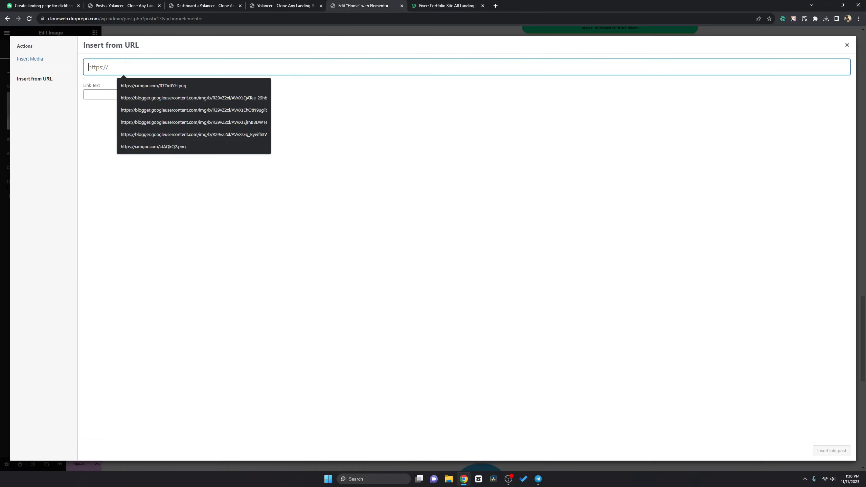
pyautogui.hotkey('ctrl', 'v')
pyautogui.click(840, 451)
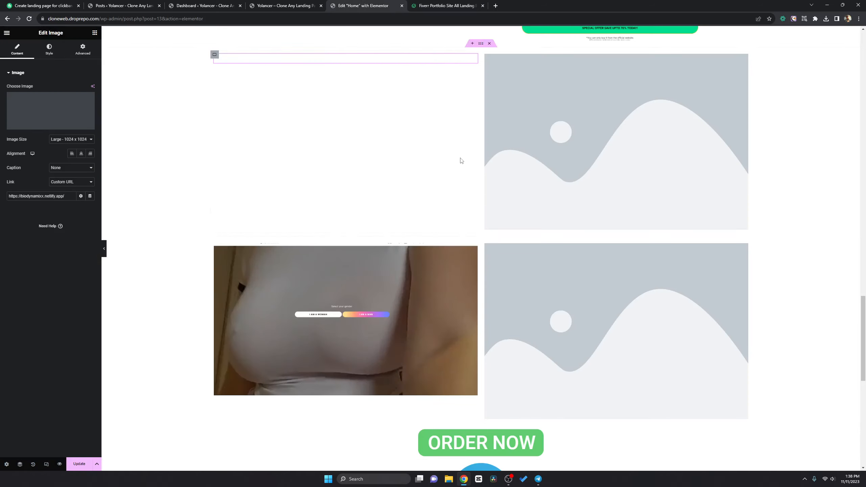
# - Select the empty placeholder beside the JointCarex image and look through the blog post for its matching screenshot
pyautogui.click(539, 156)
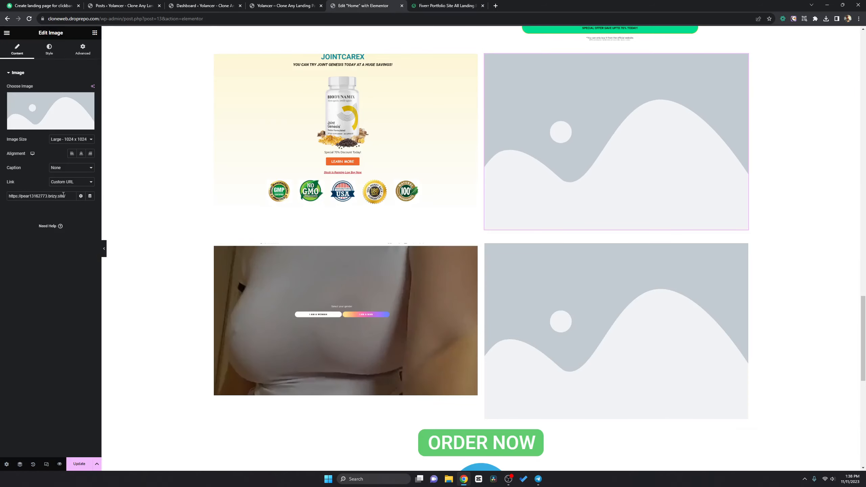
pyautogui.click(446, 6)
pyautogui.scroll(10, 420, 88)
pyautogui.scroll(9, 420, 101)
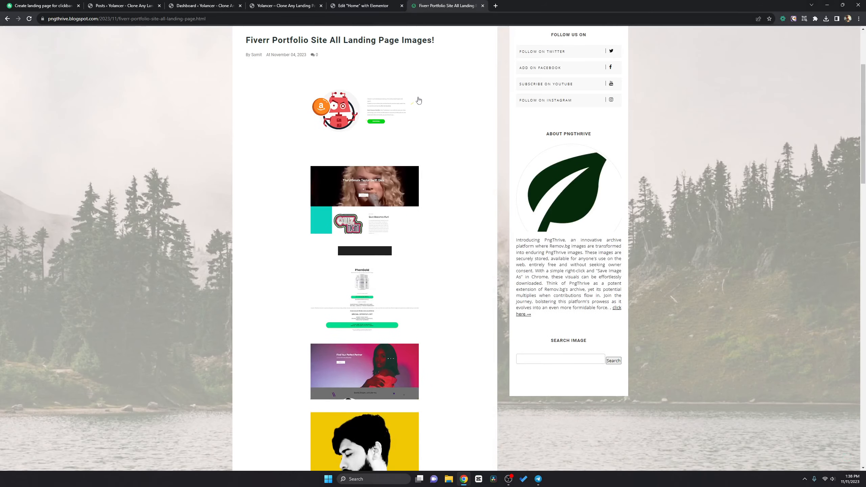
pyautogui.scroll(-2, 417, 103)
pyautogui.scroll(-12, 417, 103)
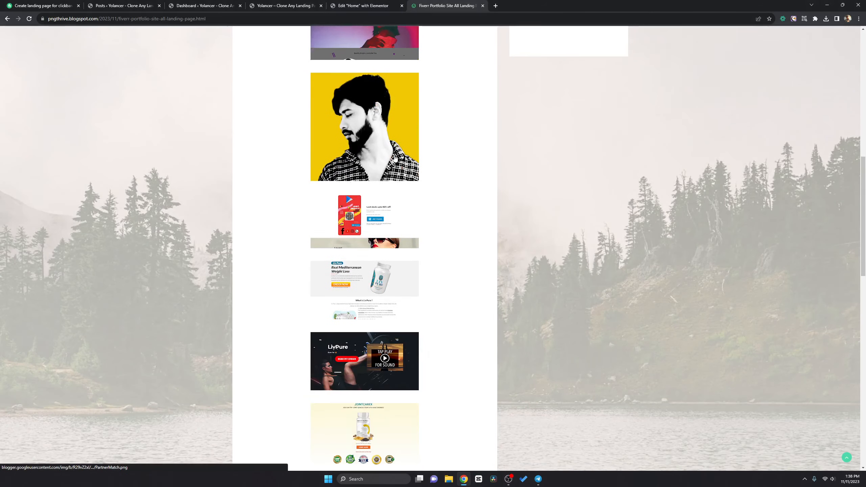
pyautogui.scroll(1, 381, 137)
pyautogui.scroll(-5, 381, 137)
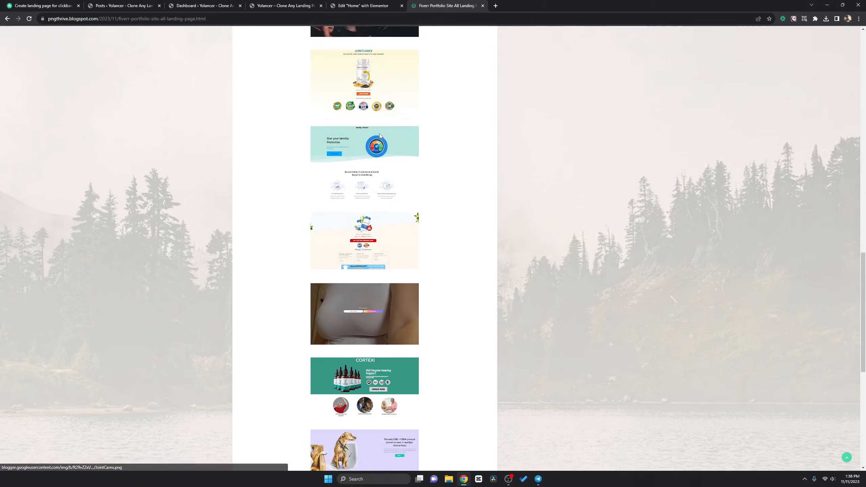
pyautogui.scroll(3, 381, 137)
# - Return to the Elementor editor, check the selected placeholder's linked page pear13162773.brizy.site and close it
pyautogui.hotkey('ctrl', 'shift', 'Tab')
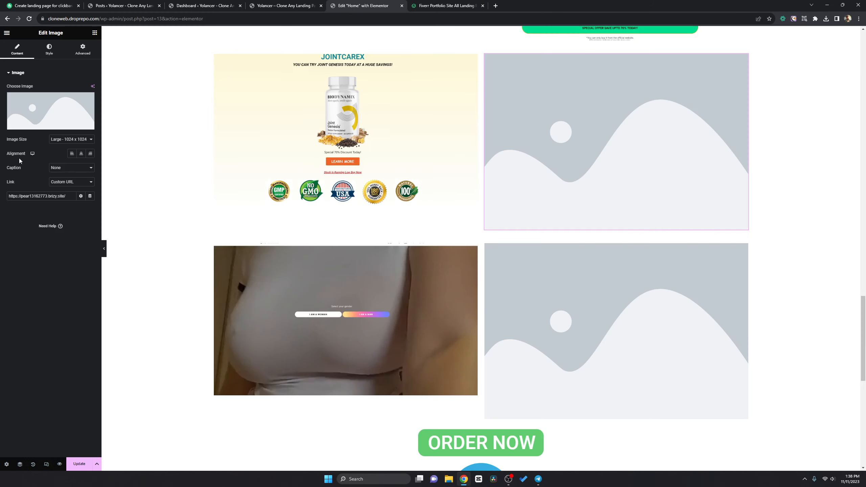
pyautogui.rightClick(49, 194)
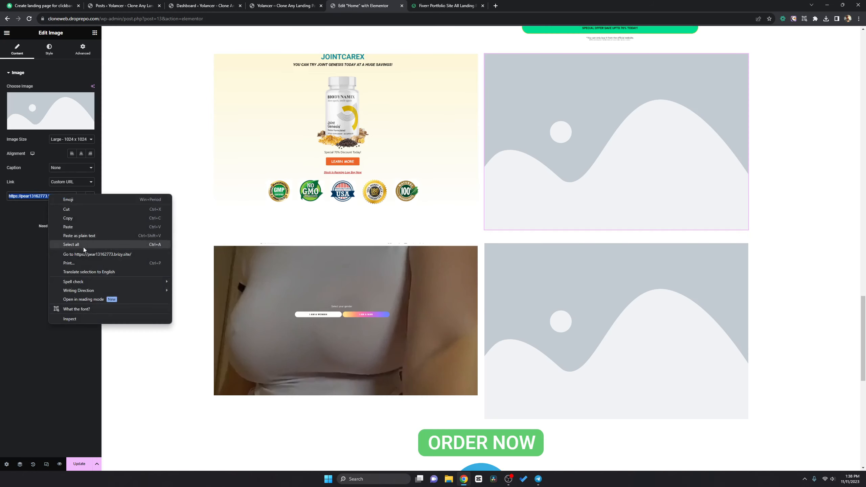
pyautogui.click(120, 257)
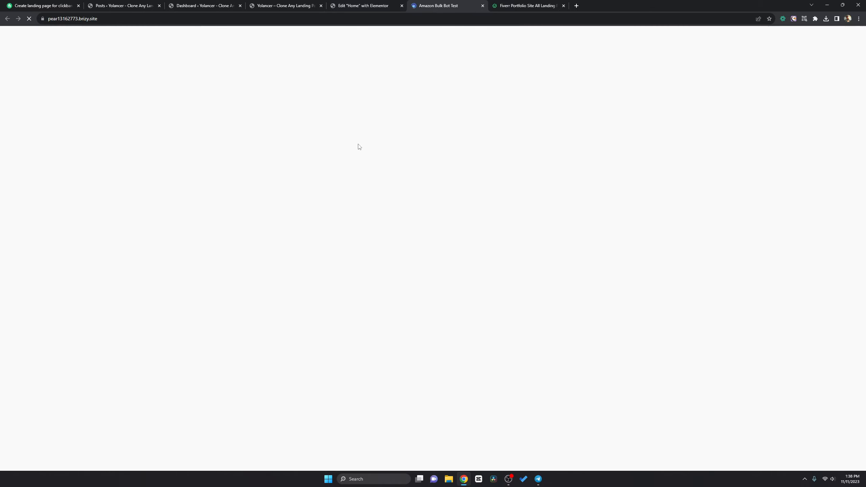
pyautogui.click(484, 7)
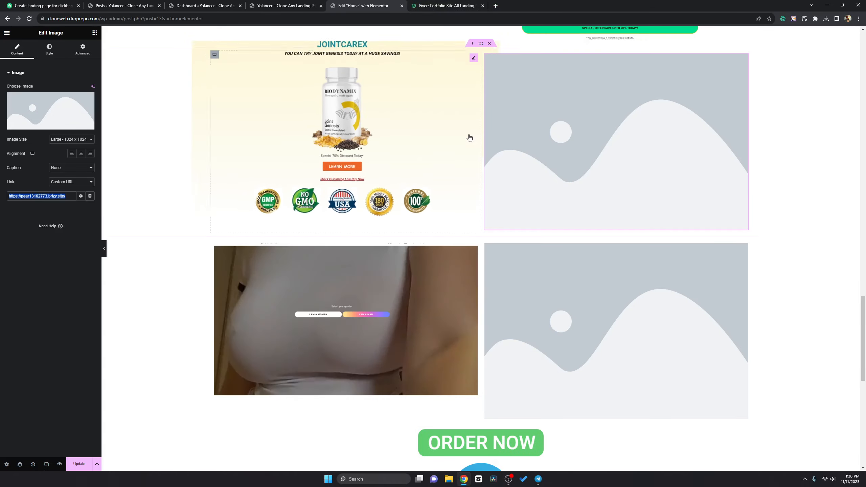
# - Switch to the blog post and copy the address of the Amazon bot image at the beginning of the post
pyautogui.hotkey('ctrl', 'Tab')
pyautogui.scroll(20, 447, 90)
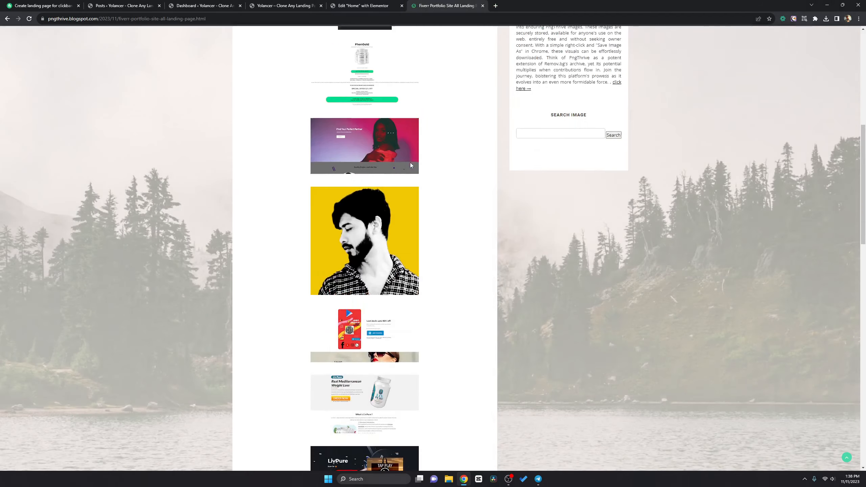
pyautogui.rightClick(365, 116)
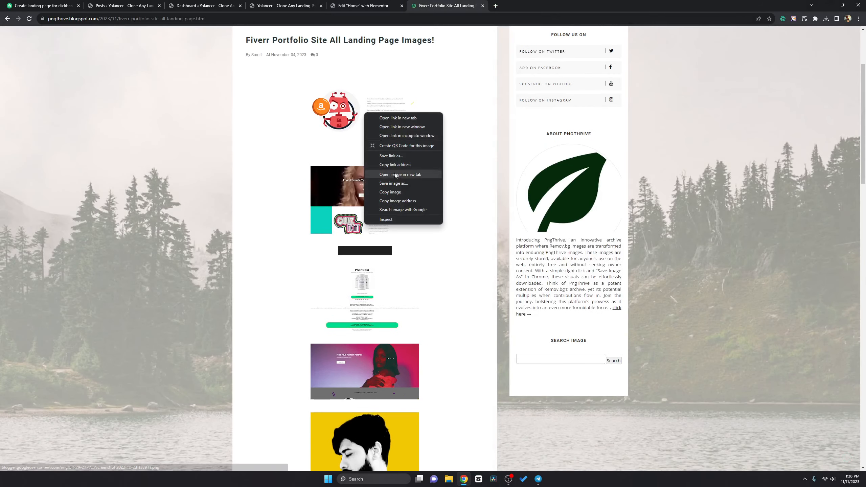
pyautogui.click(397, 192)
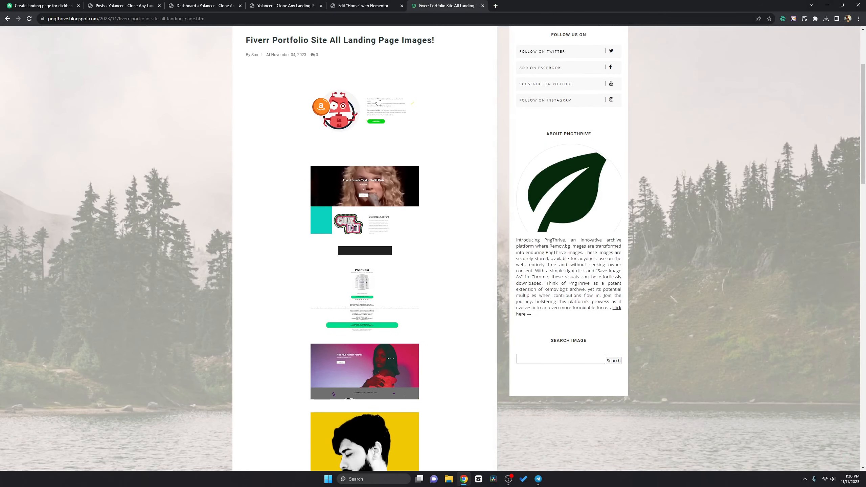
pyautogui.rightClick(370, 122)
pyautogui.click(396, 202)
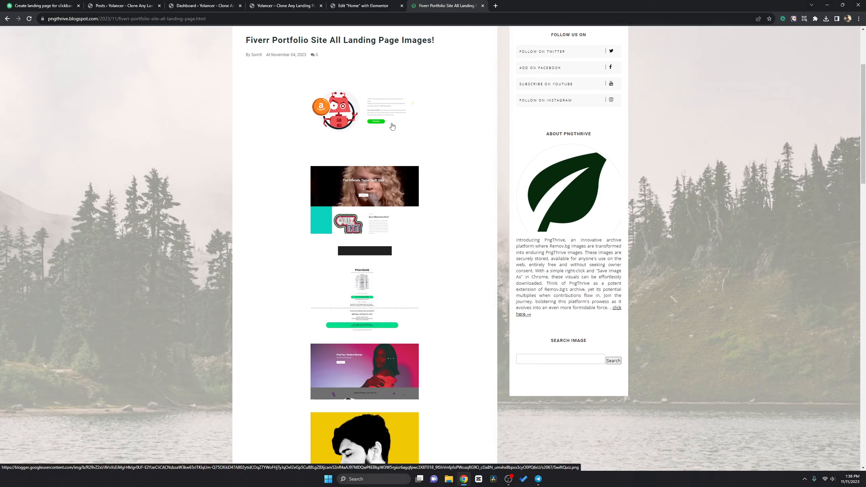
# - Insert the copied Amazon bot image by URL into the placeholder beside JointCarex in the Elementor editor
pyautogui.click(363, 5)
pyautogui.click(62, 112)
pyautogui.click(35, 79)
pyautogui.click(137, 66)
pyautogui.hotkey('ctrl', 'v')
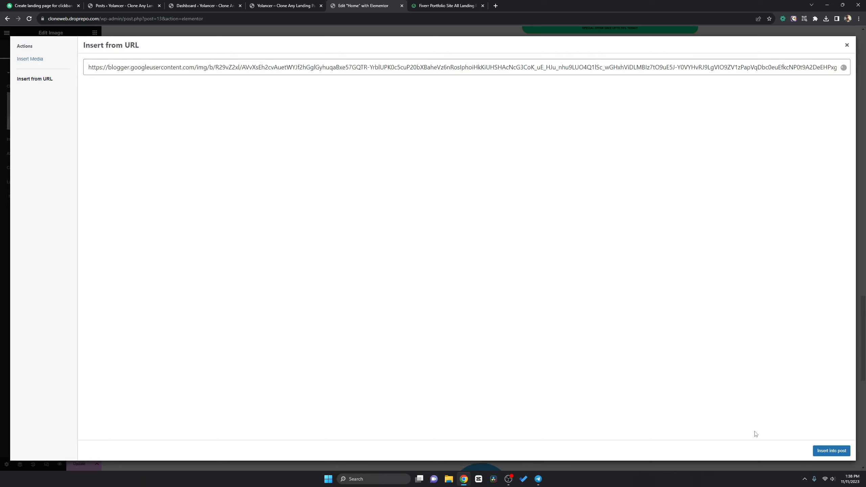
pyautogui.click(831, 450)
# - Select the last empty placeholder above the ORDER NOW button, check its linked page pear13162773.brizy.site and close it
pyautogui.scroll(-2, 511, 205)
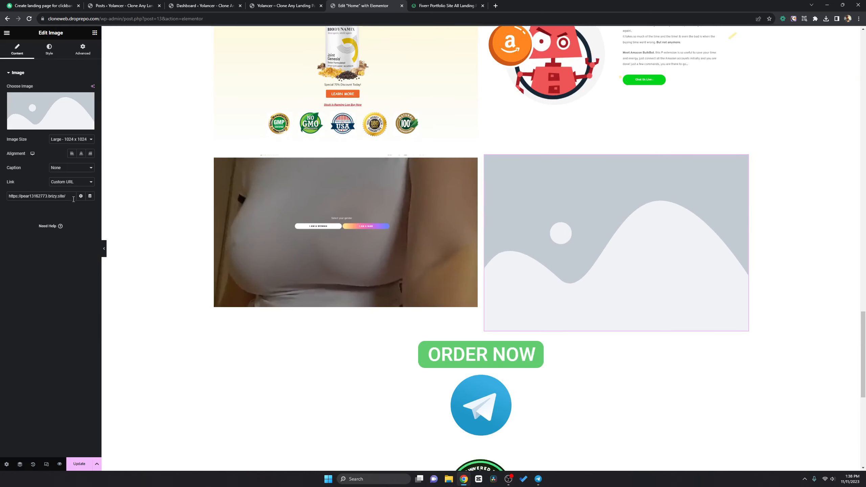
pyautogui.rightClick(35, 197)
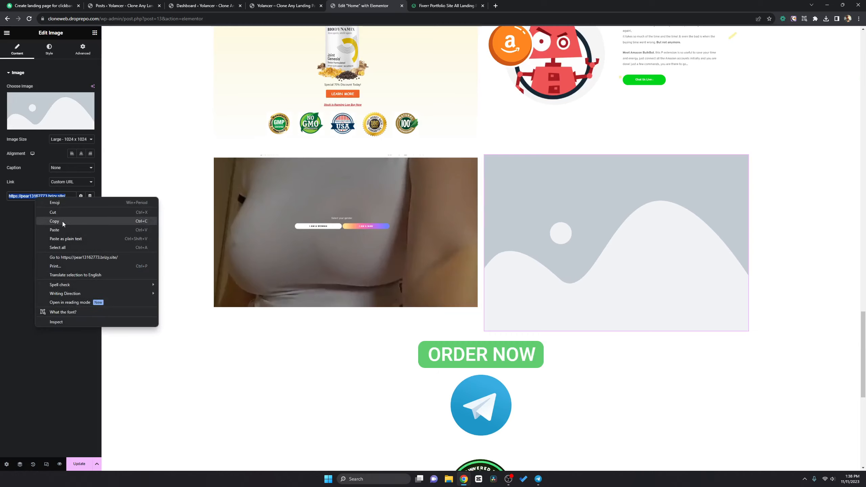
pyautogui.click(72, 257)
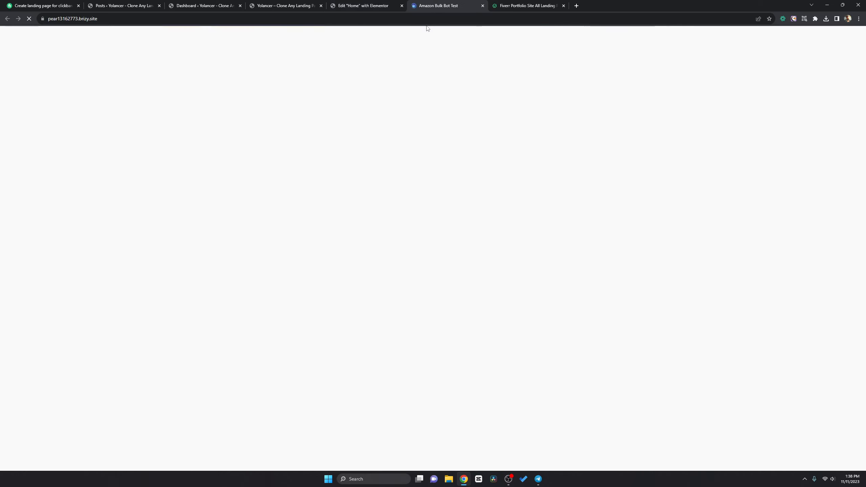
pyautogui.click(483, 6)
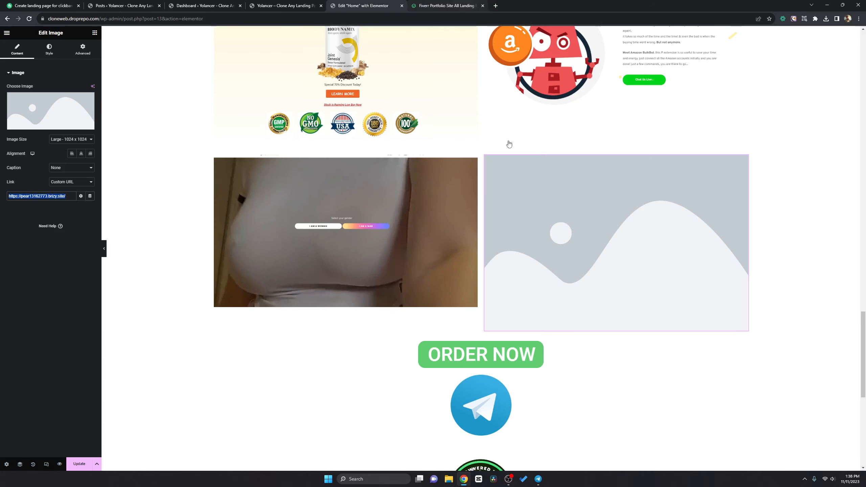
# - Open the insert-from-URL option for the last placeholder and copy the link address of the Amazon bot image from the blog post
pyautogui.click(50, 109)
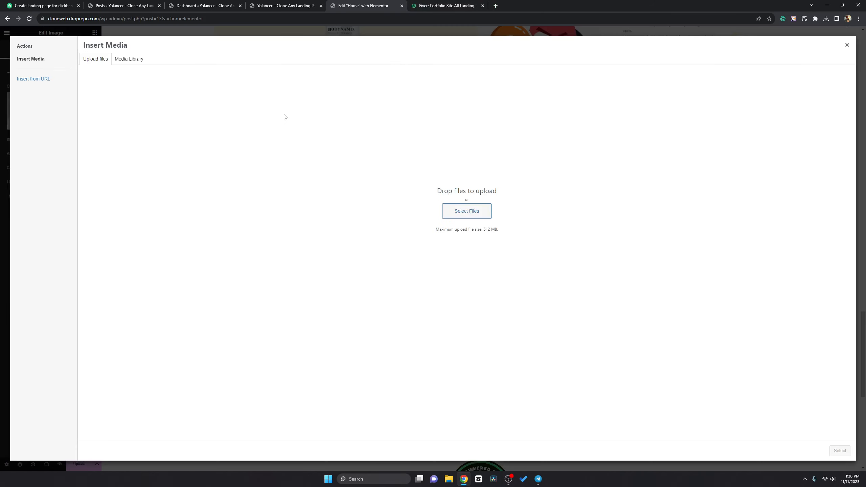
pyautogui.click(24, 79)
pyautogui.click(420, 4)
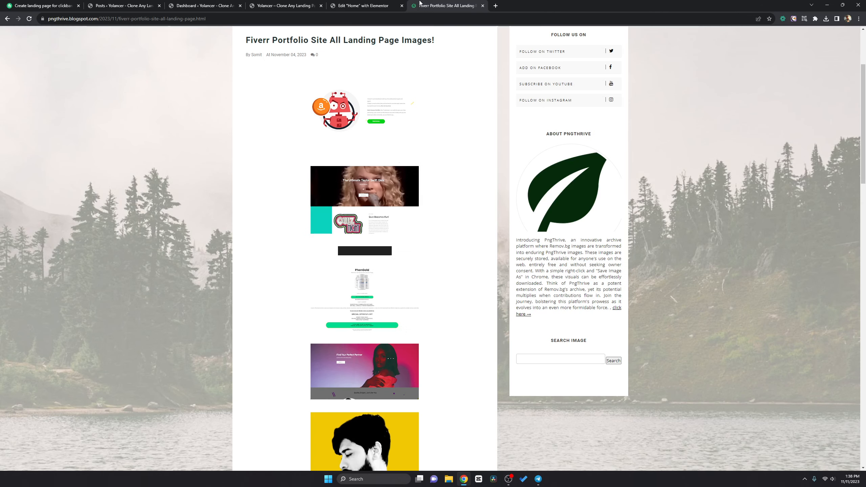
pyautogui.rightClick(347, 122)
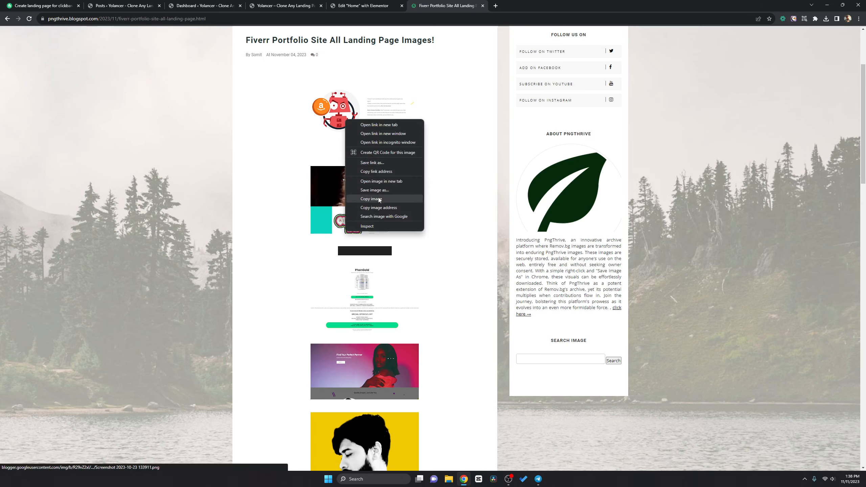
pyautogui.click(379, 172)
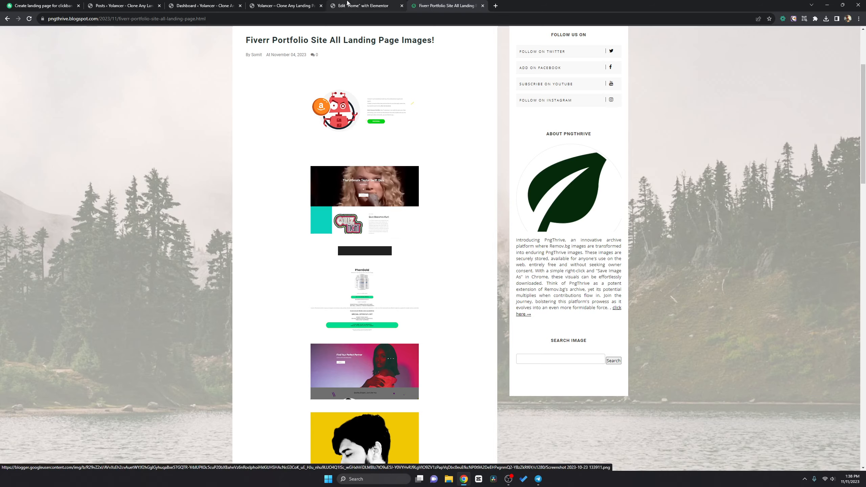
# - Insert the copied Amazon bot image by URL into the last placeholder above the ORDER NOW button
pyautogui.click(363, 5)
pyautogui.click(123, 65)
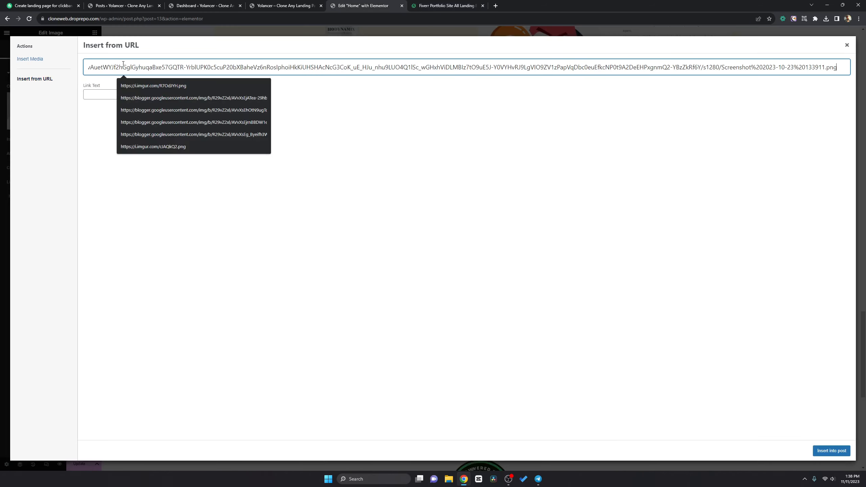
pyautogui.hotkey('ctrl', 'v')
pyautogui.click(822, 450)
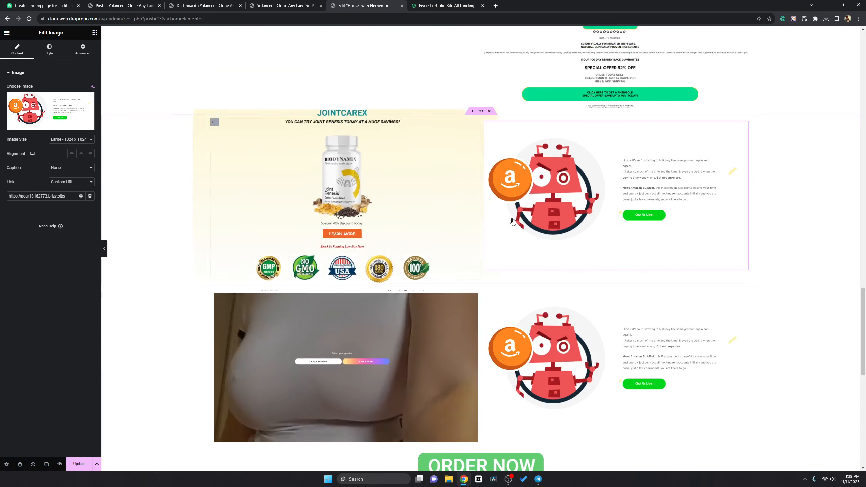
# - Open the linked page pear13162773.brizy.site of the Amazon bot image beside JointCarex to check it, and close that page
pyautogui.tripleClick(53, 197)
pyautogui.rightClick(54, 197)
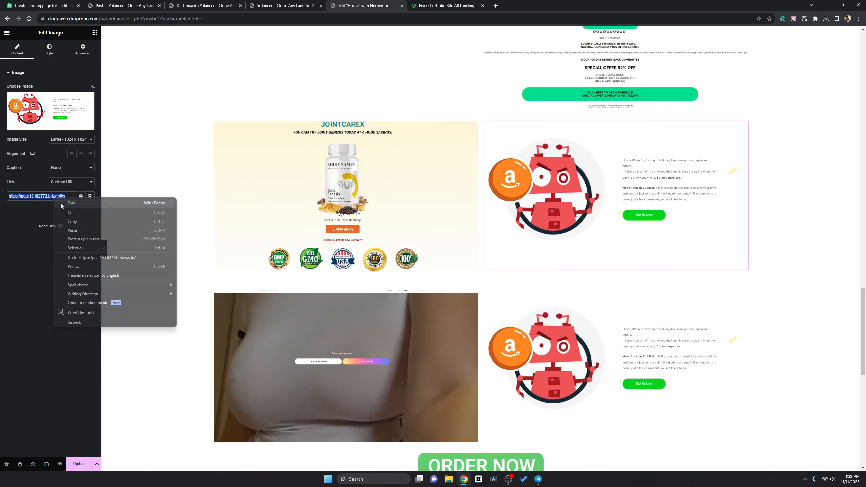
pyautogui.click(91, 255)
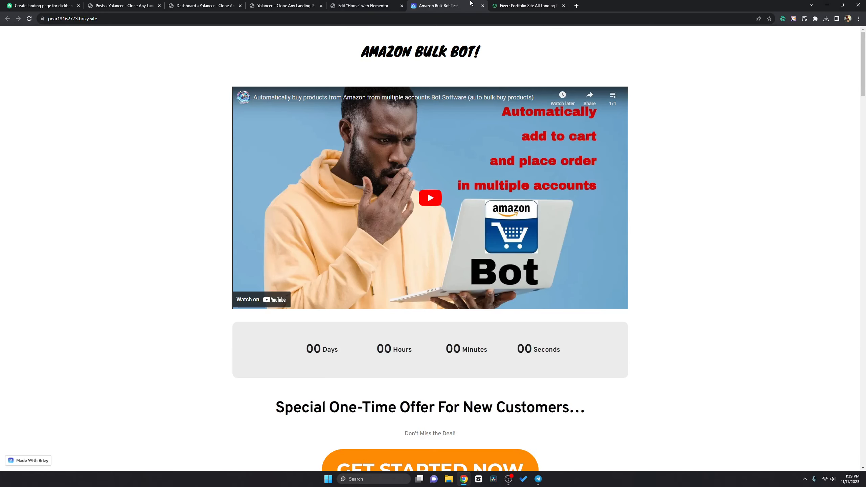
pyautogui.click(483, 5)
# - Copy the link address of the PhenGold screenshot from the Fiverr portfolio blog post
pyautogui.click(460, 6)
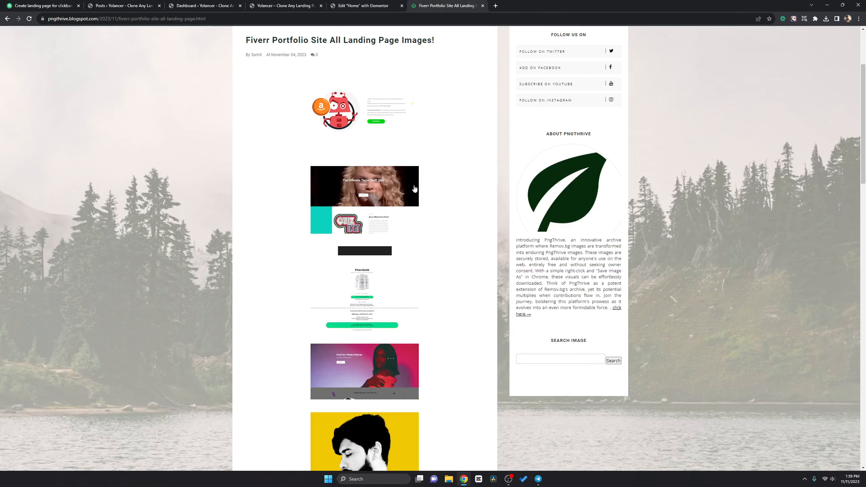
pyautogui.scroll(-5, 415, 189)
pyautogui.rightClick(369, 119)
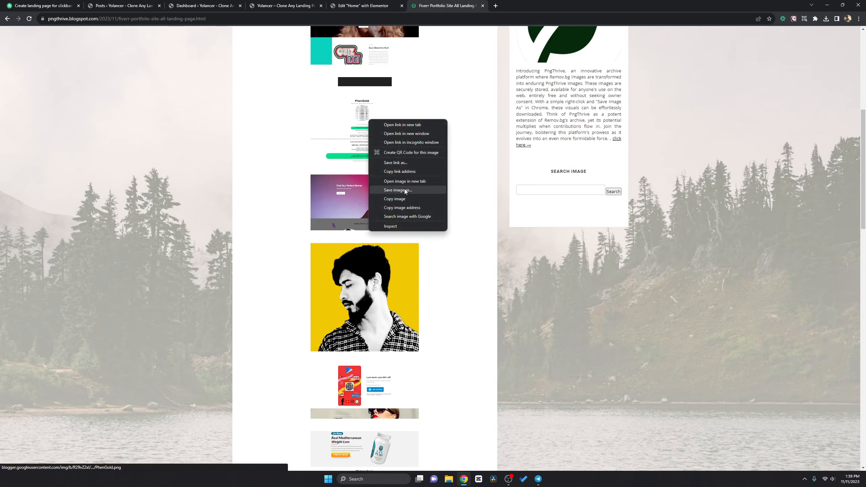
pyautogui.click(403, 171)
# - Replace the Amazon bot image beside JointCarex with the copied PhenGold image by inserting it from its URL
pyautogui.click(363, 6)
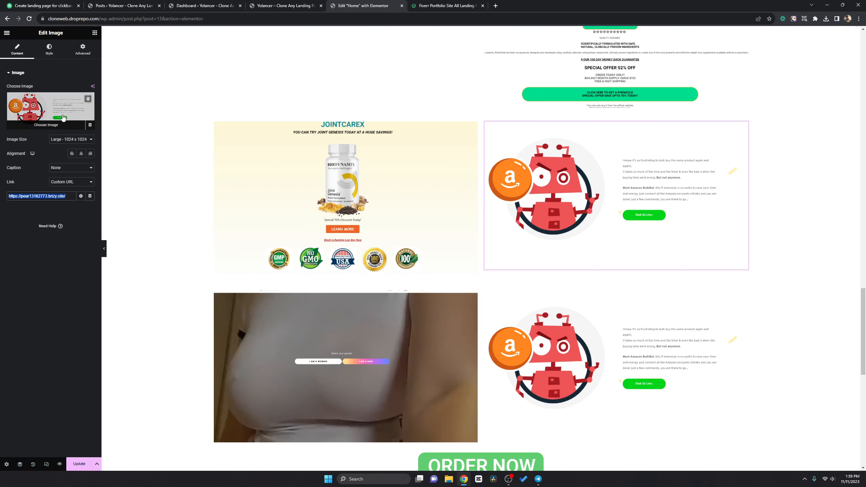
pyautogui.click(35, 129)
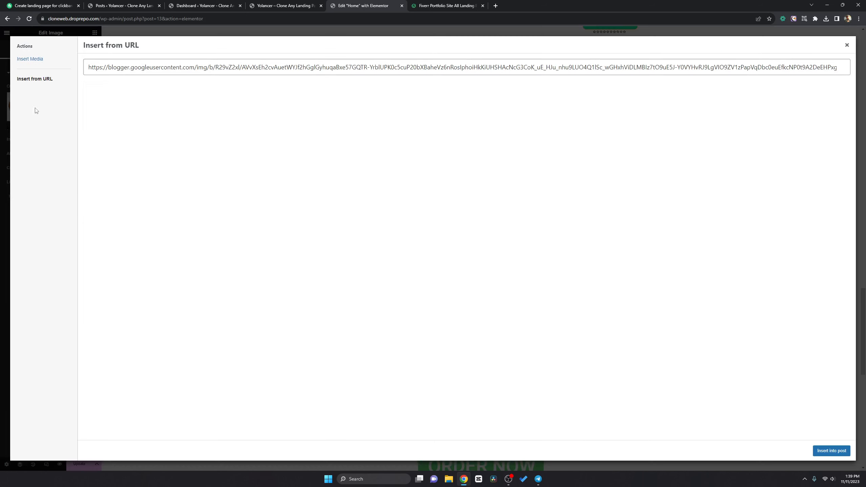
pyautogui.tripleClick(141, 67)
pyautogui.hotkey('ctrl', 'v')
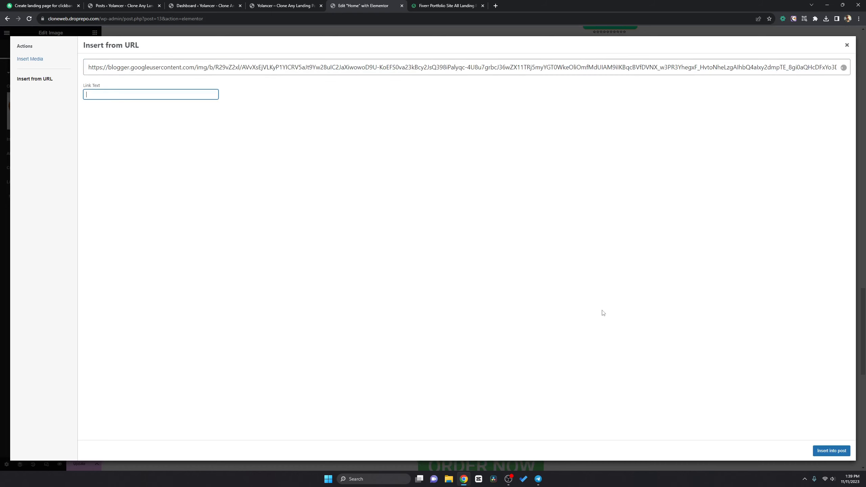
pyautogui.click(832, 451)
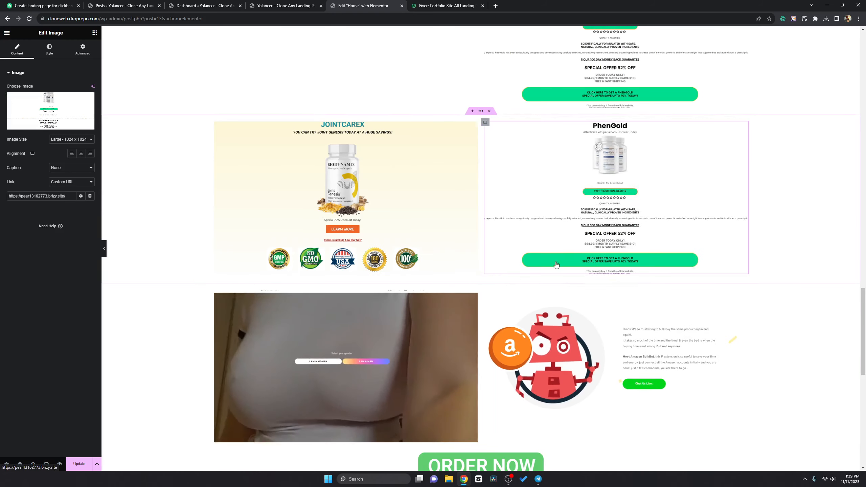
# - Compare the portfolio images on the home page with the landing page screenshots in the blog post
pyautogui.scroll(-5, 647, 234)
pyautogui.scroll(13, 546, 232)
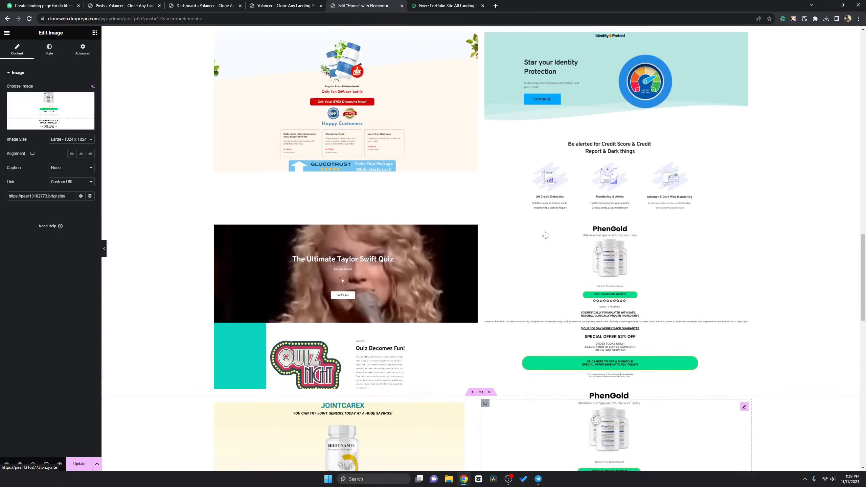
pyautogui.scroll(-3, 546, 231)
pyautogui.hotkey('ctrl', 'Tab')
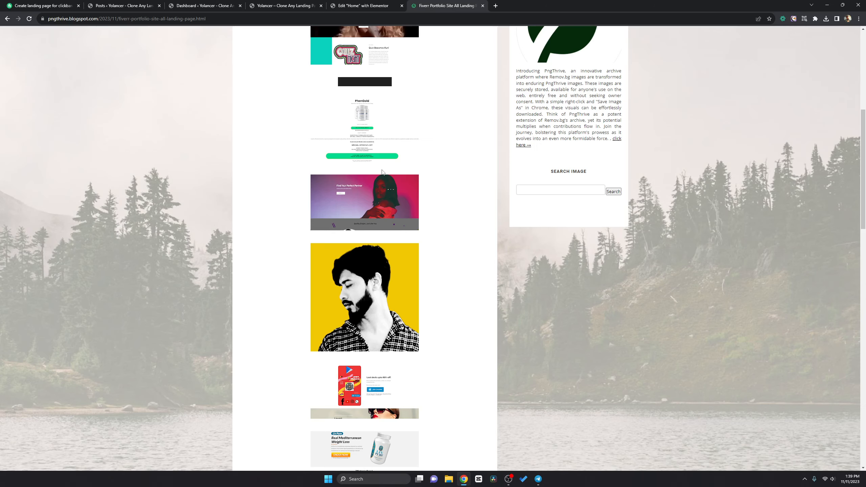
pyautogui.scroll(-3, 382, 176)
pyautogui.scroll(3, 382, 175)
pyautogui.scroll(-9, 354, 140)
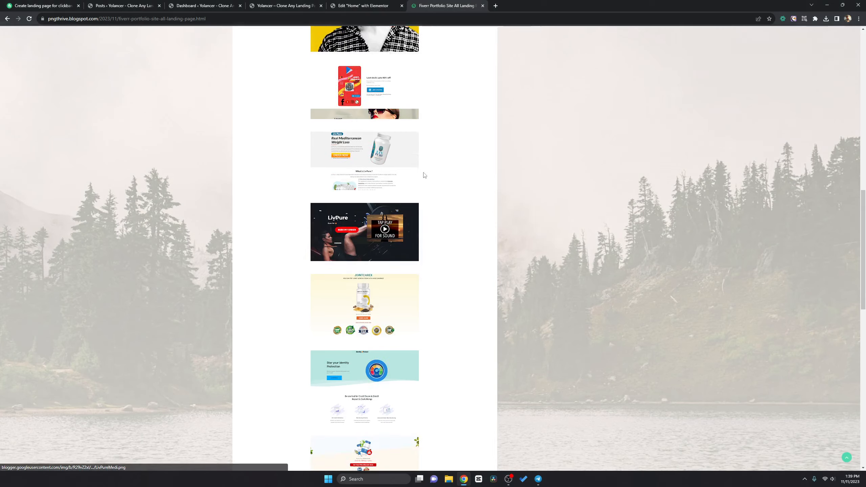
pyautogui.click(362, 100)
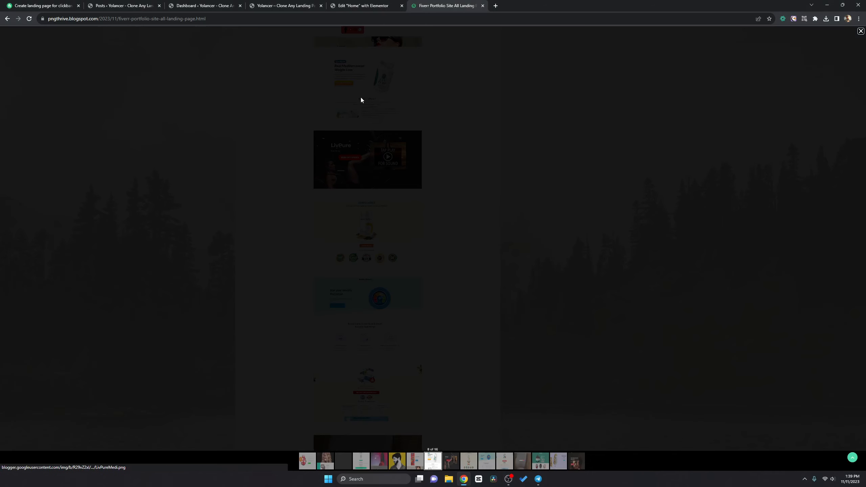
pyautogui.click(206, 144)
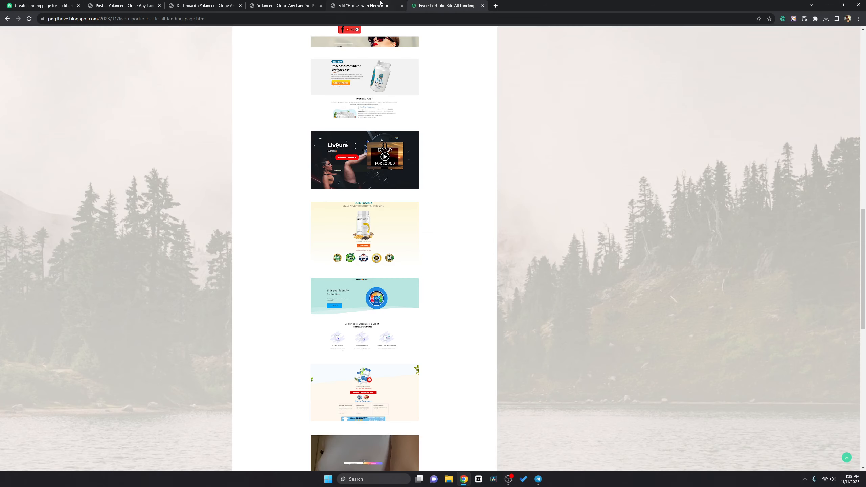
# - Return to the Elementor editor and compare the links of the two duplicate Identity Protect images
pyautogui.hotkey('ctrl', 'shift', 'Tab')
pyautogui.moveTo(859, 287); pyautogui.dragTo(865, 229)
pyautogui.click(353, 168)
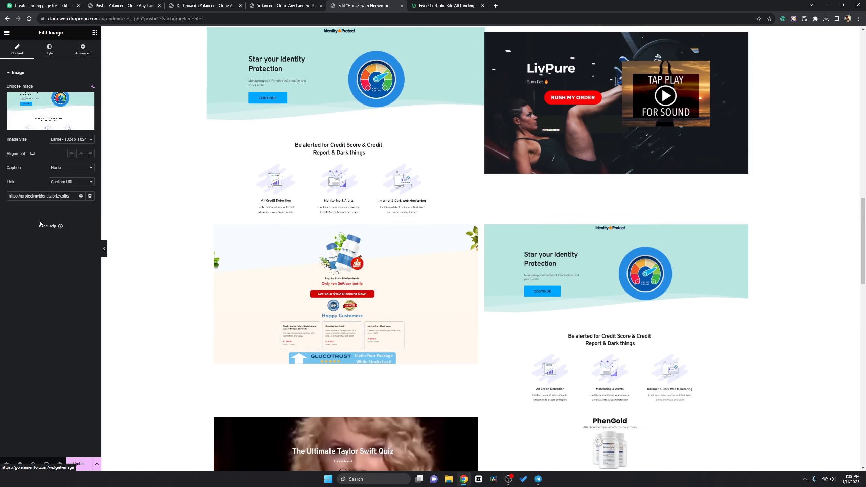
pyautogui.click(568, 316)
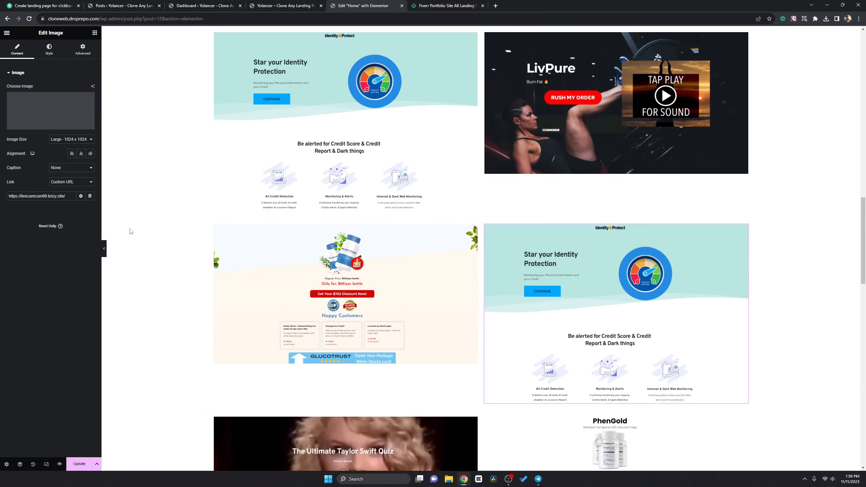
# - Select the Find Your Perfect Partner image near the page's start, check its linked page hotties4u.netlify.app and close it
pyautogui.scroll(12, 530, 287)
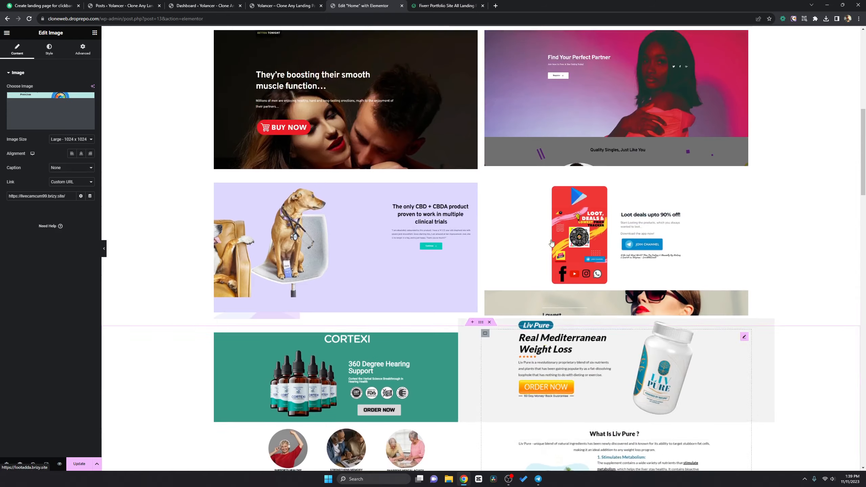
pyautogui.scroll(3, 551, 242)
pyautogui.click(579, 199)
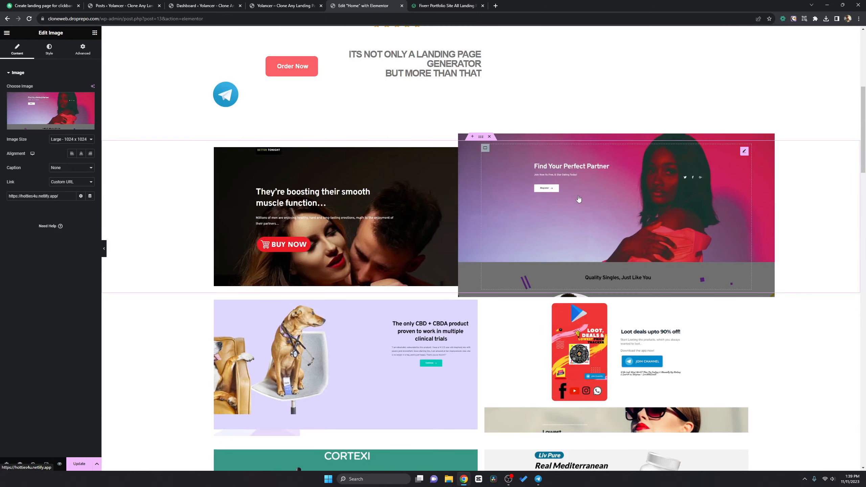
pyautogui.rightClick(47, 193)
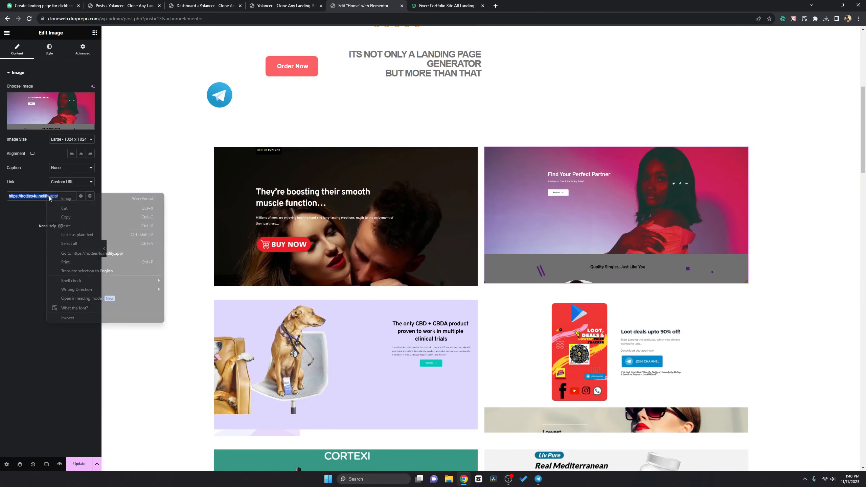
pyautogui.click(86, 249)
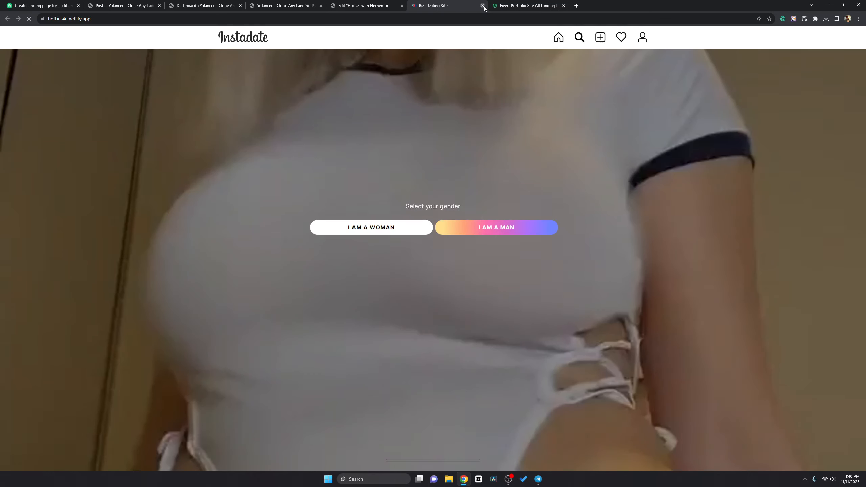
pyautogui.click(483, 6)
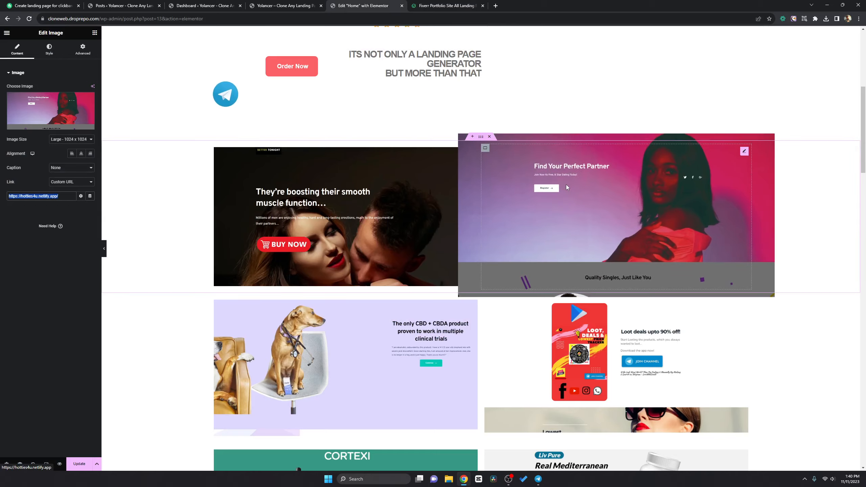
# - Select the Identity Protect image beside the GlucoTrust image, open its linked page to check it, and close that page
pyautogui.scroll(-5, 566, 185)
pyautogui.scroll(-10, 565, 185)
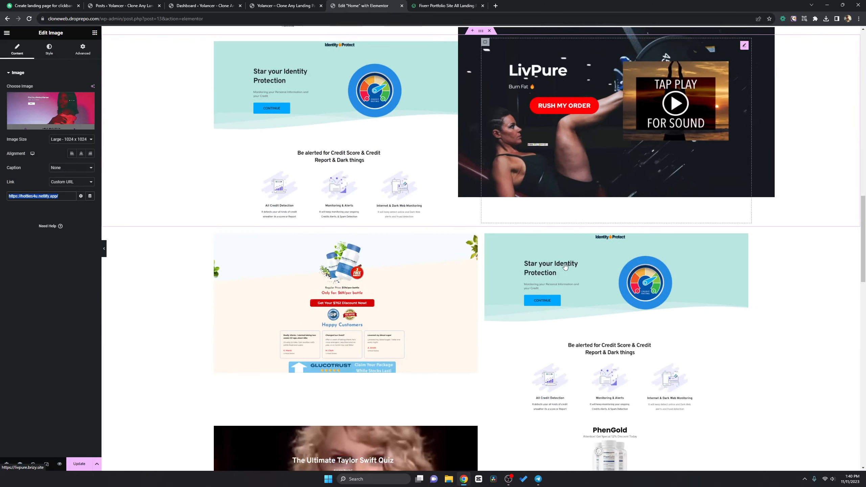
pyautogui.click(565, 267)
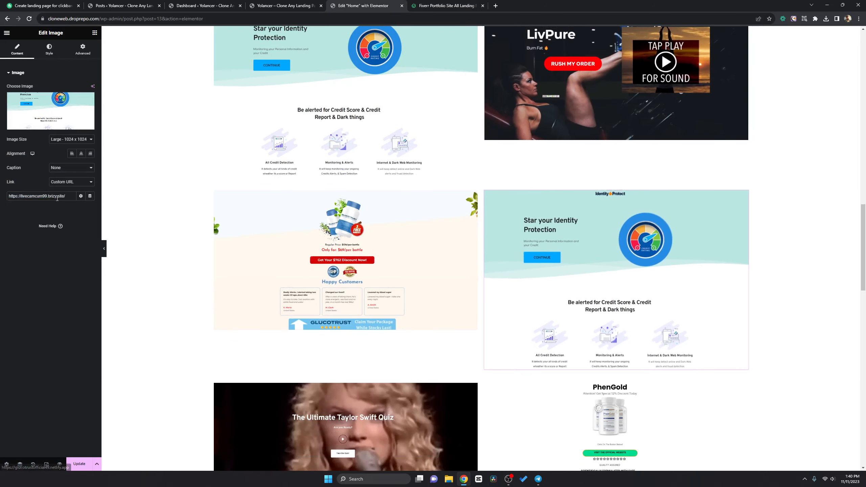
pyautogui.rightClick(56, 198)
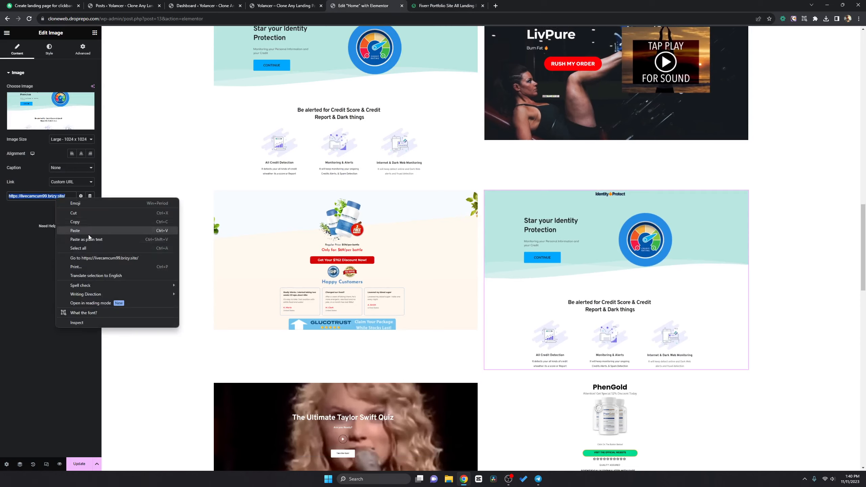
pyautogui.click(96, 259)
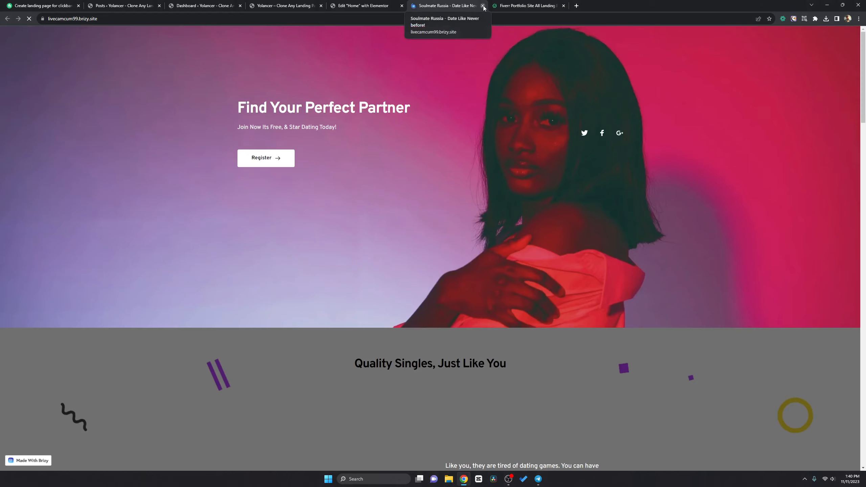
pyautogui.click(483, 6)
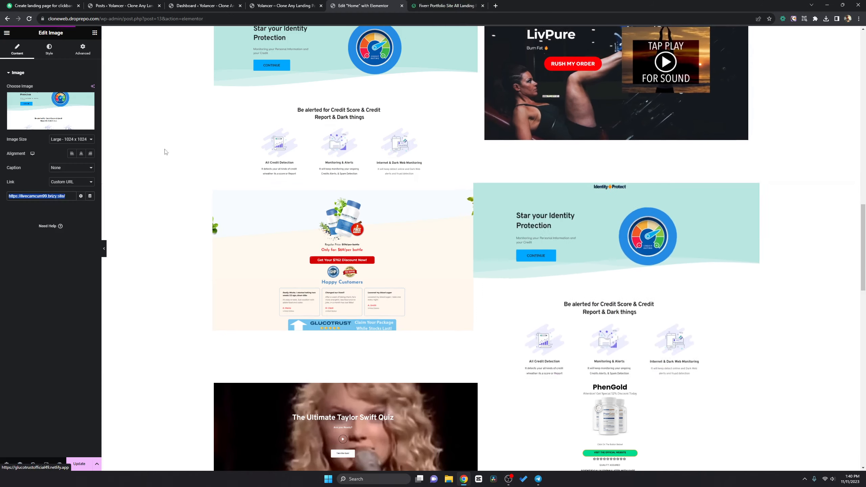
# - Open the insert-from-URL option for the selected Identity Protect image and copy the Find Your Perfect Partner screenshot's link address from the blog post
pyautogui.click(57, 109)
pyautogui.click(50, 86)
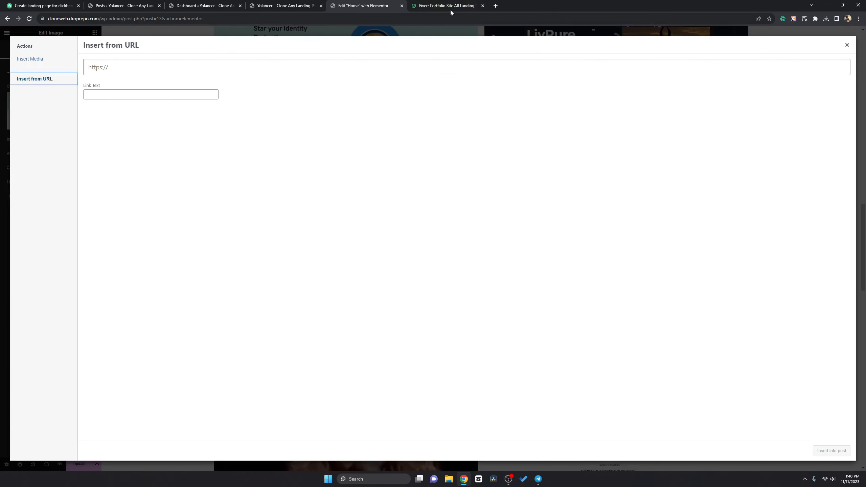
pyautogui.click(447, 5)
pyautogui.scroll(10, 360, 88)
pyautogui.rightClick(368, 206)
pyautogui.click(399, 258)
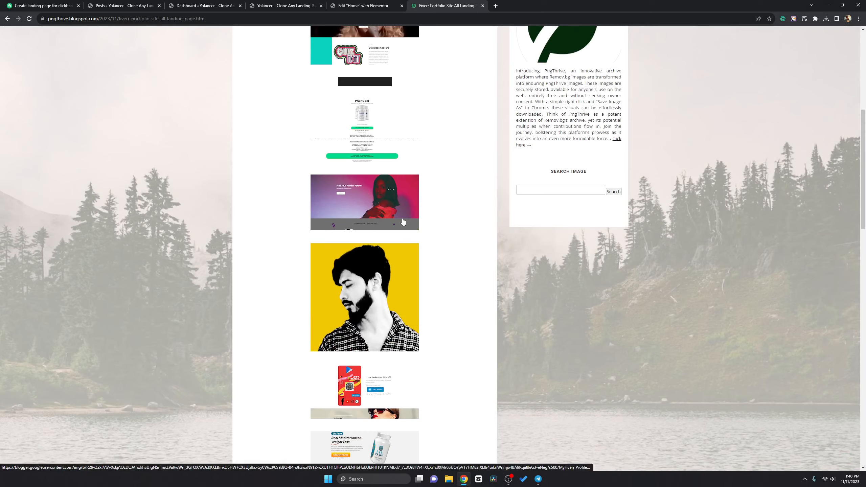
# - Replace the Identity Protect image beside GlucoTrust with the copied Find Your Perfect Partner image by inserting it from its URL
pyautogui.click(362, 6)
pyautogui.click(119, 68)
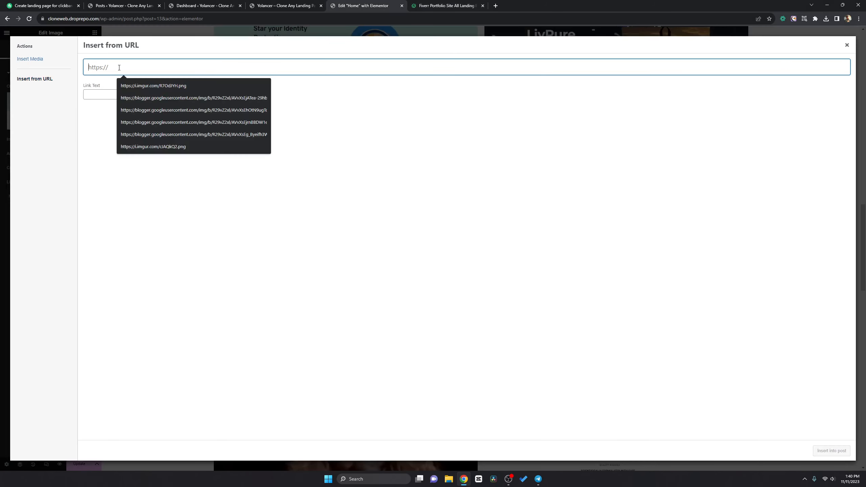
pyautogui.hotkey('ctrl', 'v')
pyautogui.click(823, 451)
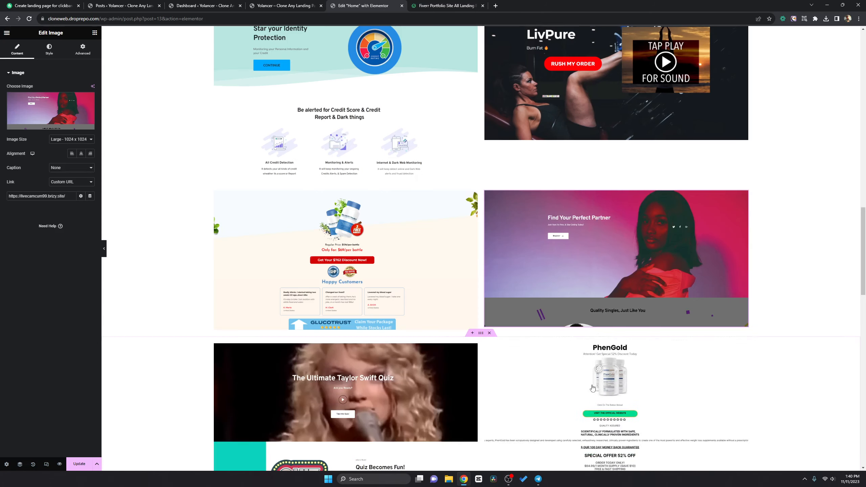
# - Select the first Find Your Perfect Partner image, linked to hotties4u.netlify.app, and open its insert-from-URL option
pyautogui.scroll(4, 525, 343)
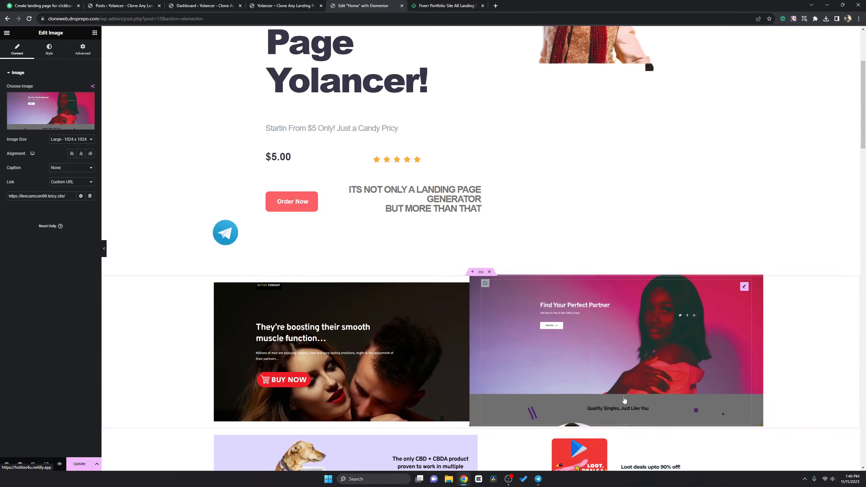
pyautogui.scroll(-5, 624, 402)
pyautogui.click(513, 271)
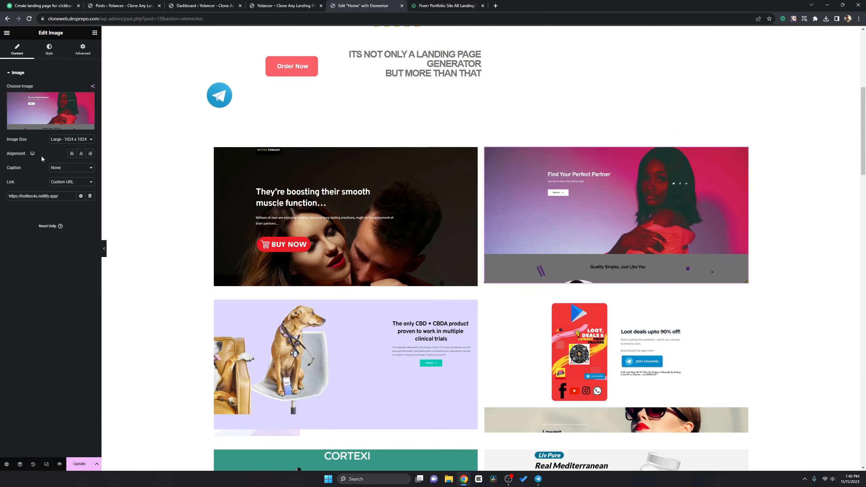
pyautogui.click(50, 112)
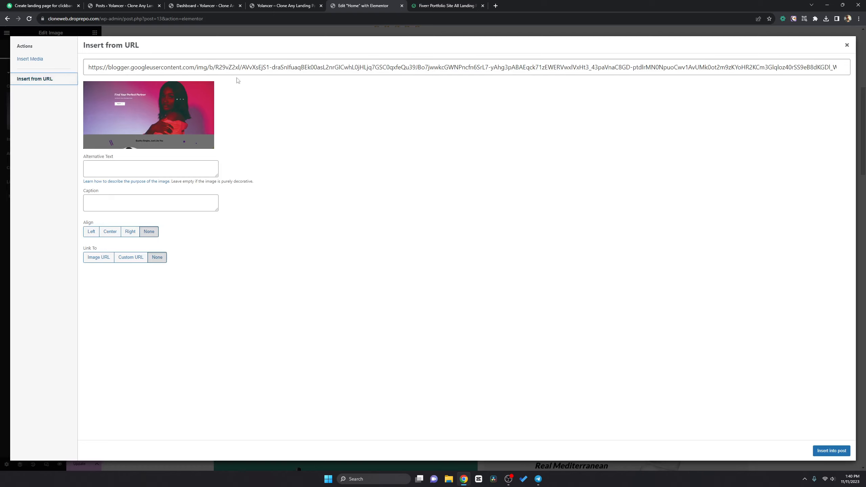
# - Copy the link address of the gender-selection landing page screenshot above the Cortexi one in the blog post
pyautogui.click(452, 5)
pyautogui.scroll(4, 461, 179)
pyautogui.scroll(-6, 460, 179)
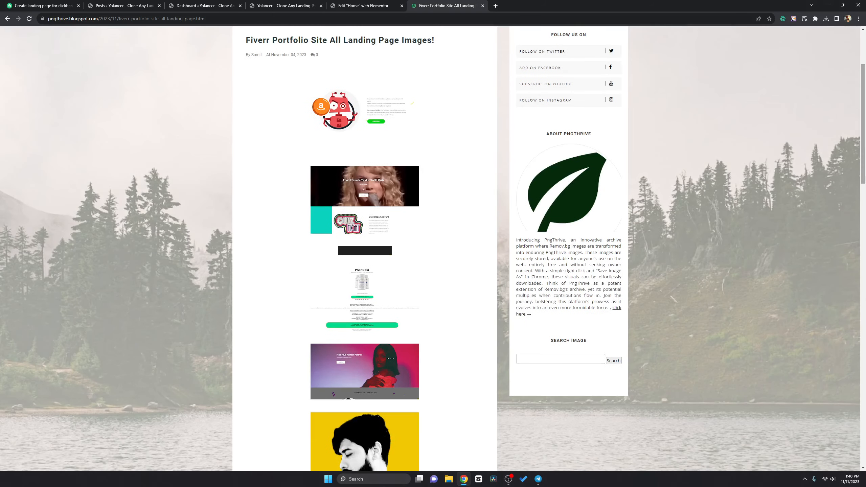
pyautogui.moveTo(865, 204); pyautogui.dragTo(865, 400)
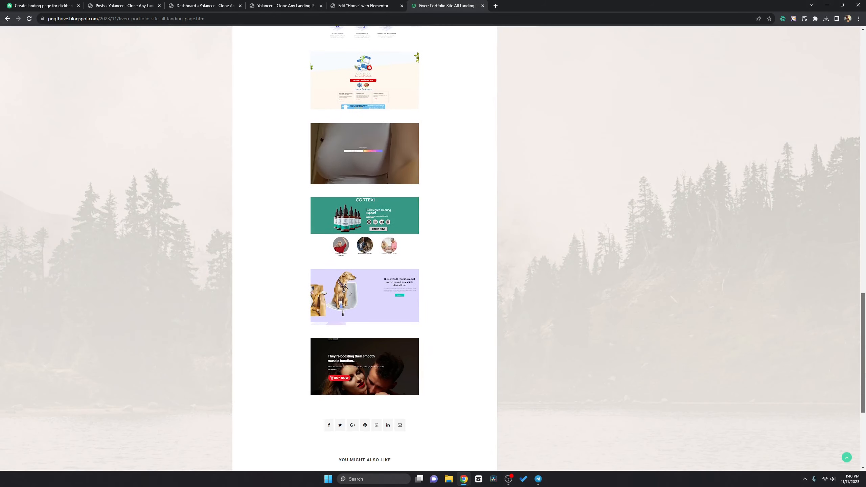
pyautogui.rightClick(385, 163)
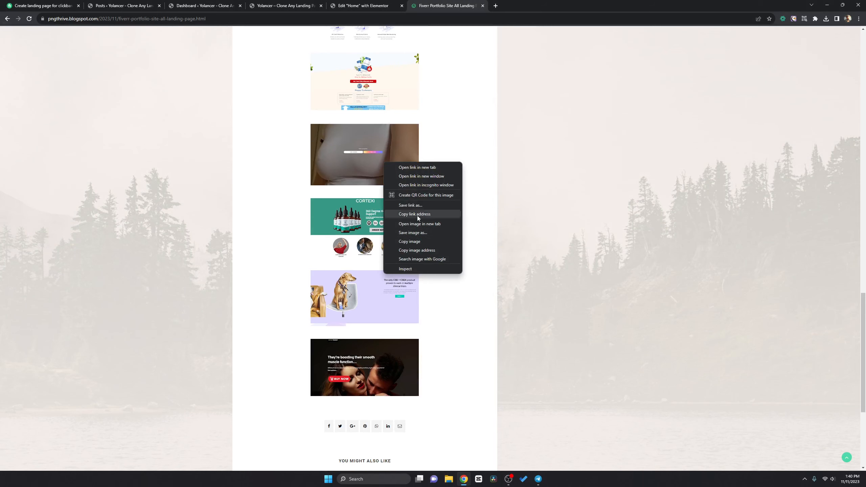
pyautogui.click(417, 215)
# - Replace the selected Find Your Perfect Partner image in Elementor with the copied gender-selection screenshot by inserting it from its URL
pyautogui.click(347, 6)
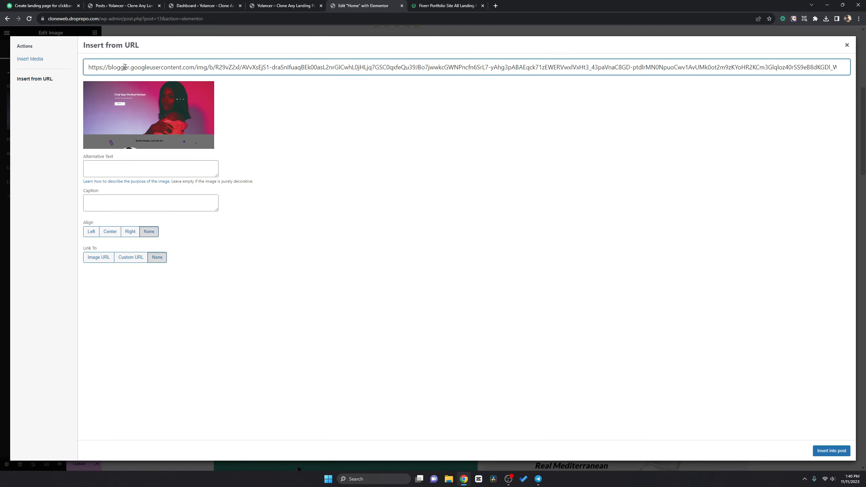
pyautogui.hotkey('ctrl', 'a')
pyautogui.press('BackSpace')
pyautogui.hotkey('ctrl', 'v')
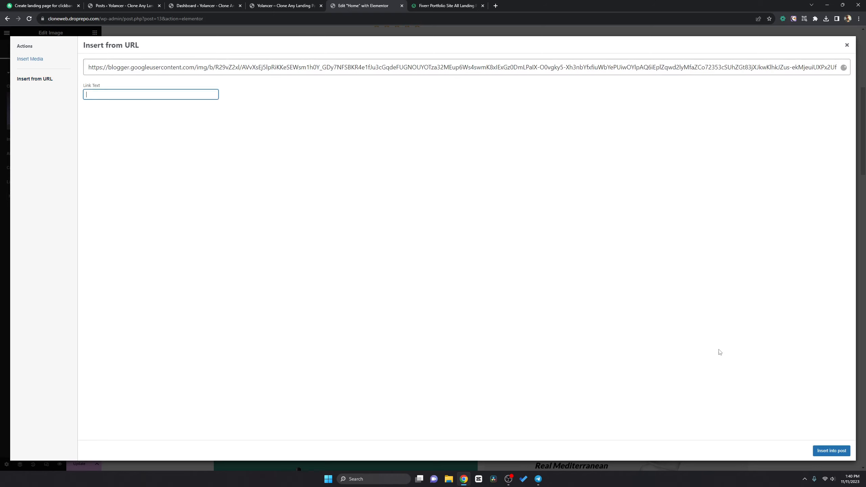
pyautogui.click(831, 450)
# - Select the PhenGold image beside the Jointcarex image, open its linked page to check it, and close that page
pyautogui.scroll(-2, 574, 295)
pyautogui.moveTo(865, 184); pyautogui.dragTo(865, 363)
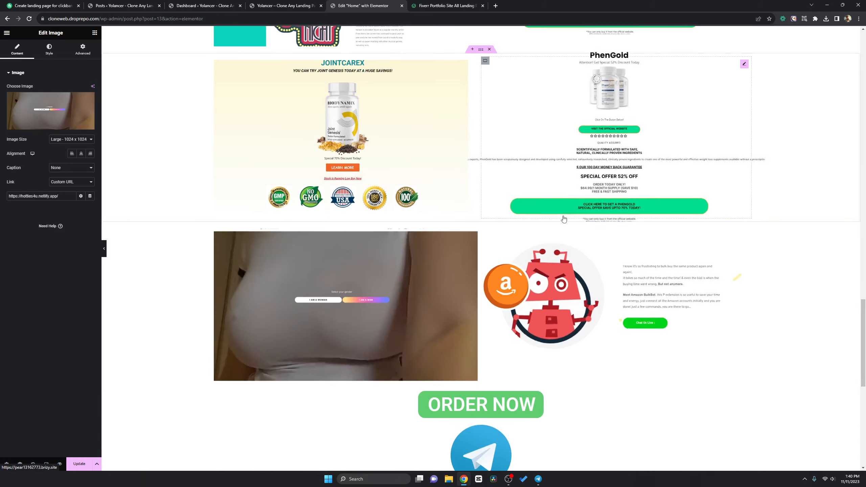
pyautogui.click(565, 216)
pyautogui.scroll(1, 565, 216)
pyautogui.rightClick(37, 200)
pyautogui.click(61, 248)
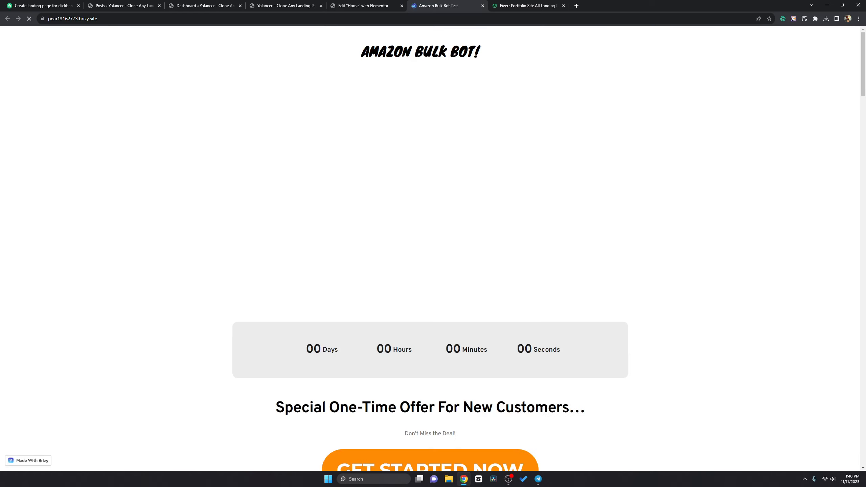
pyautogui.click(482, 6)
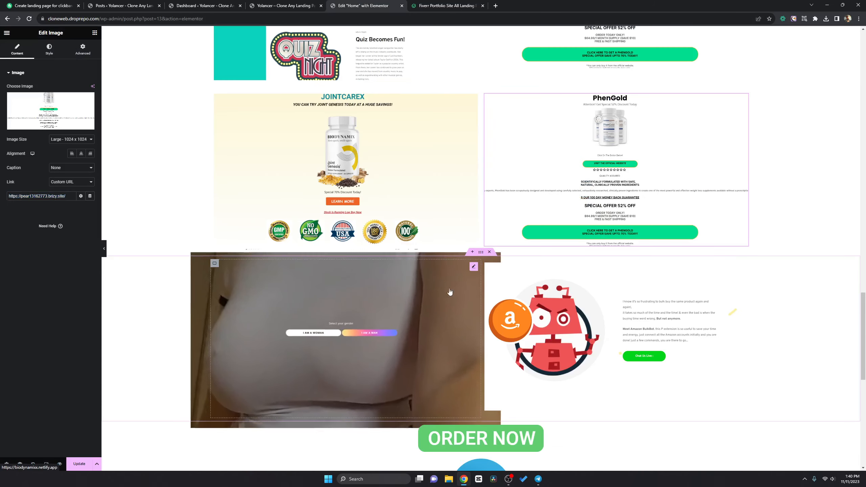
# - Delete both images in the last portfolio row, the gender-selection one and the Amazon bot one
pyautogui.click(474, 267)
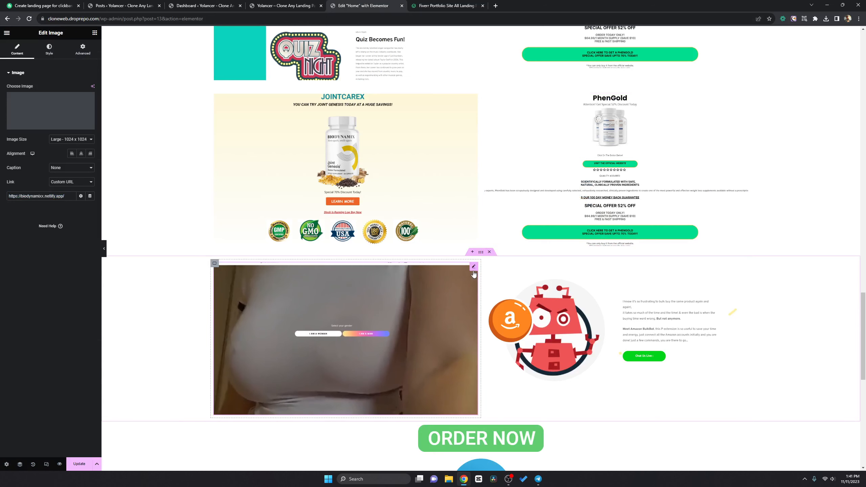
pyautogui.press('Delete')
pyautogui.click(747, 268)
pyautogui.press('Delete')
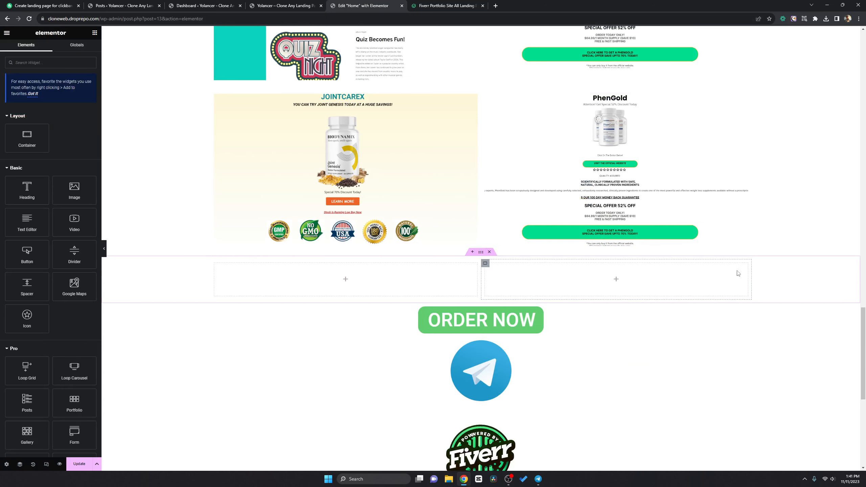
# - Delete the "Clone Any Landing Page Yolancer!" heading from the hero section
pyautogui.scroll(10, 241, 289)
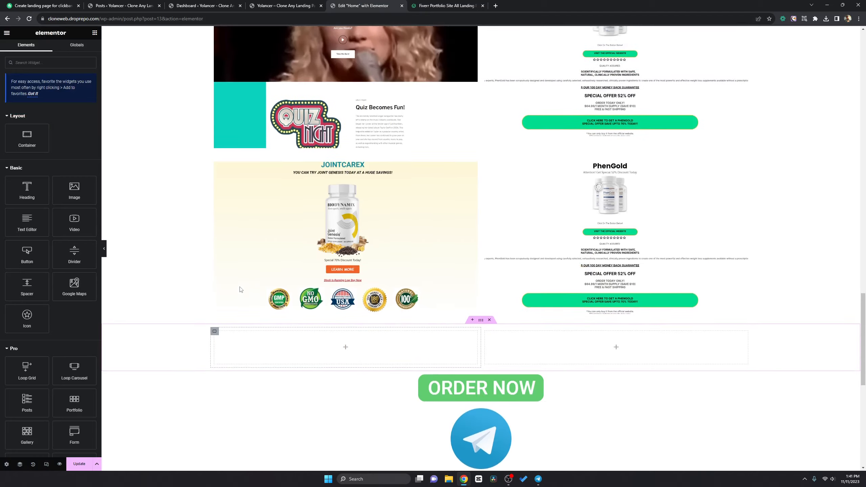
pyautogui.scroll(-4, 241, 289)
pyautogui.scroll(15, 240, 290)
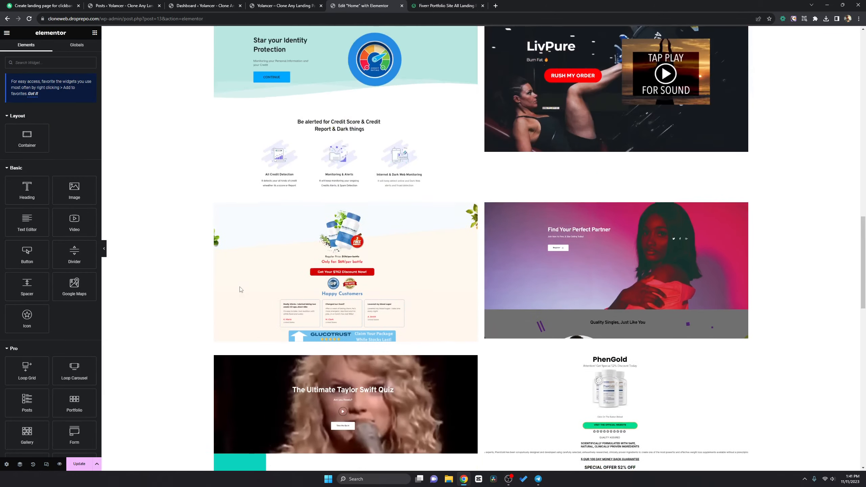
pyautogui.scroll(5, 241, 289)
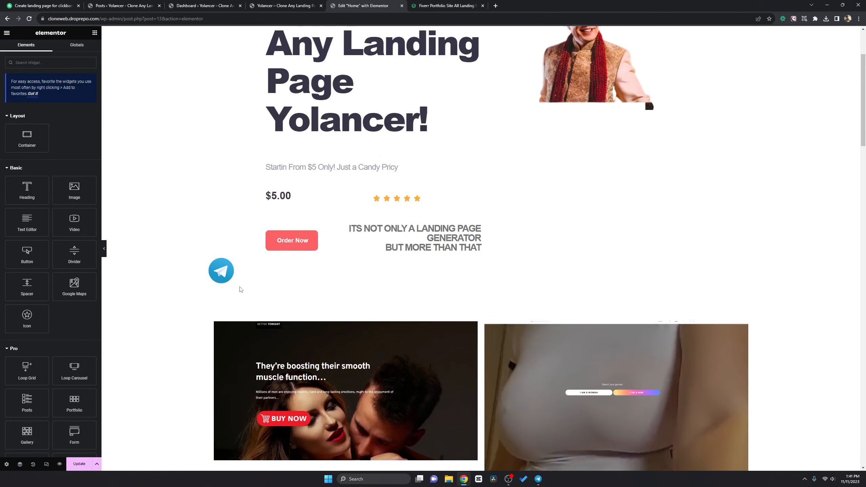
pyautogui.click(327, 297)
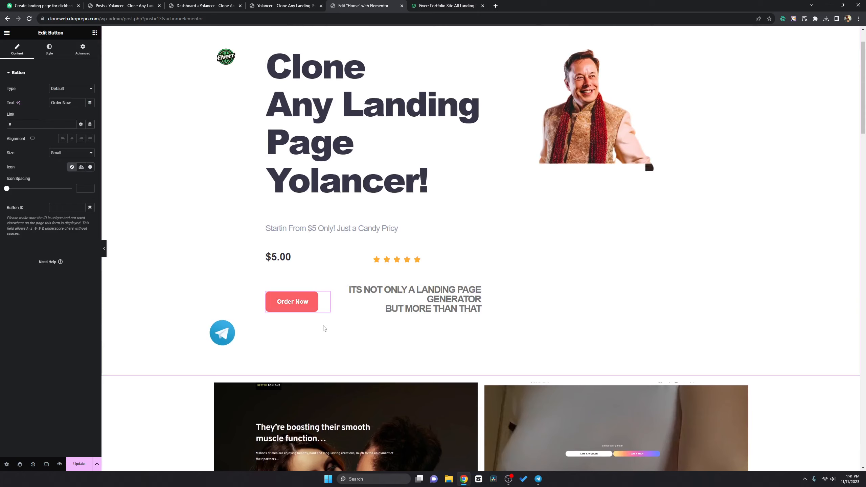
pyautogui.scroll(2, 324, 328)
pyautogui.click(341, 185)
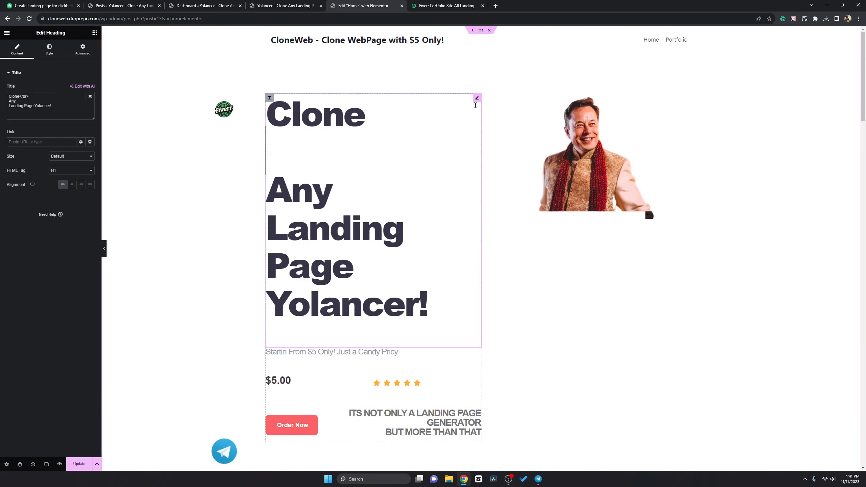
pyautogui.rightClick(477, 101)
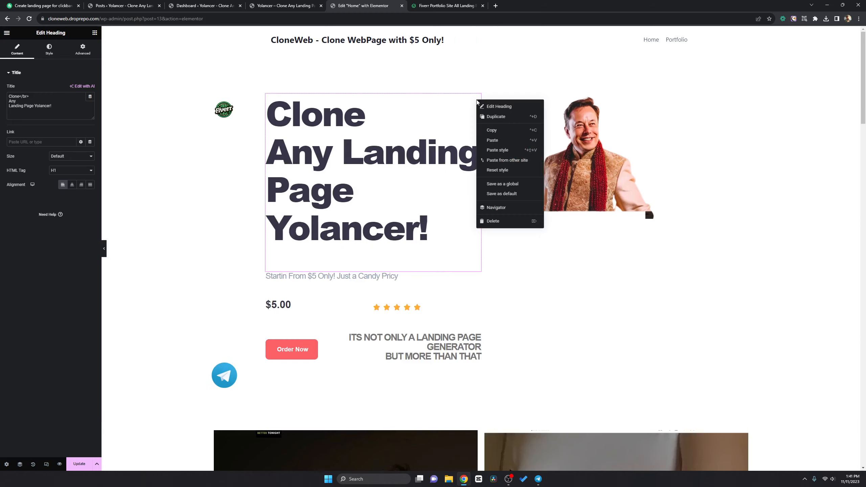
pyautogui.click(504, 220)
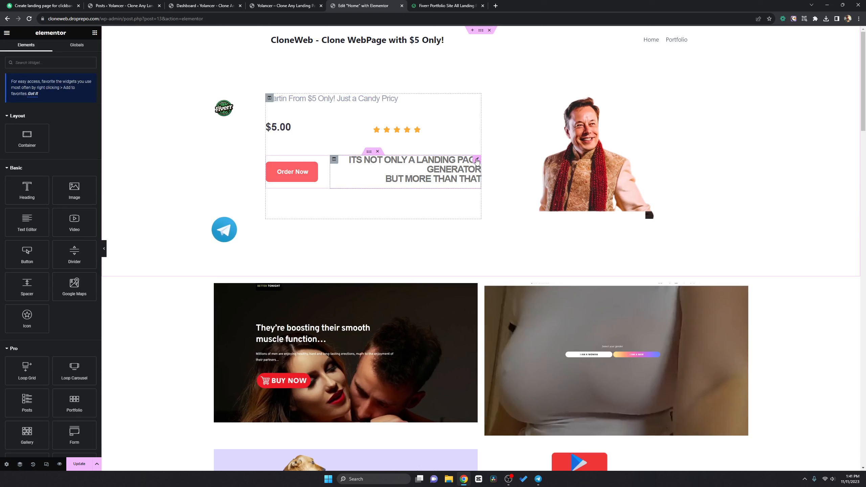
# - Delete the "ITS NOT ONLY A LANDING PAGE GENERATOR" text, the star rating and the "Startin From $5 Only!" line from the hero section
pyautogui.rightClick(477, 161)
pyautogui.click(500, 279)
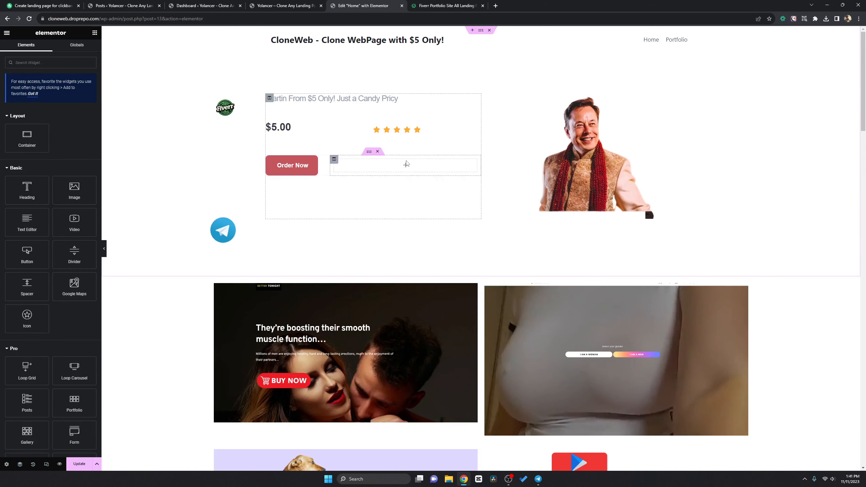
pyautogui.rightClick(413, 130)
pyautogui.click(436, 252)
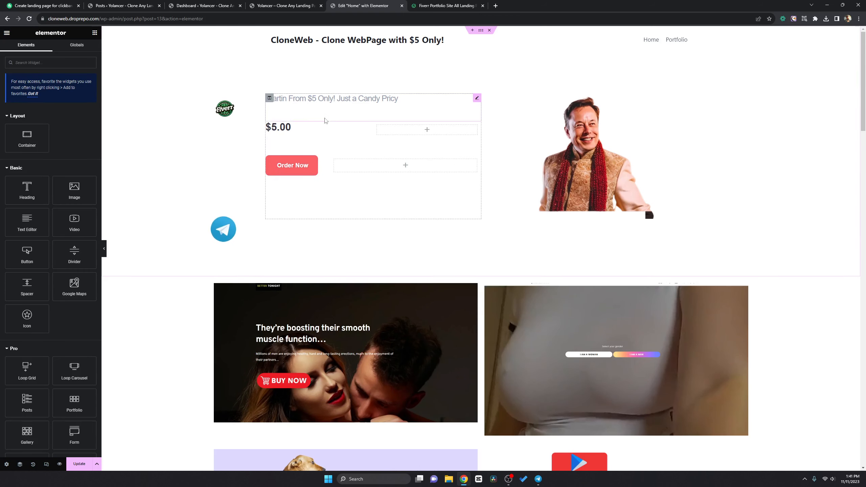
pyautogui.rightClick(411, 106)
pyautogui.click(433, 226)
pyautogui.rightClick(433, 225)
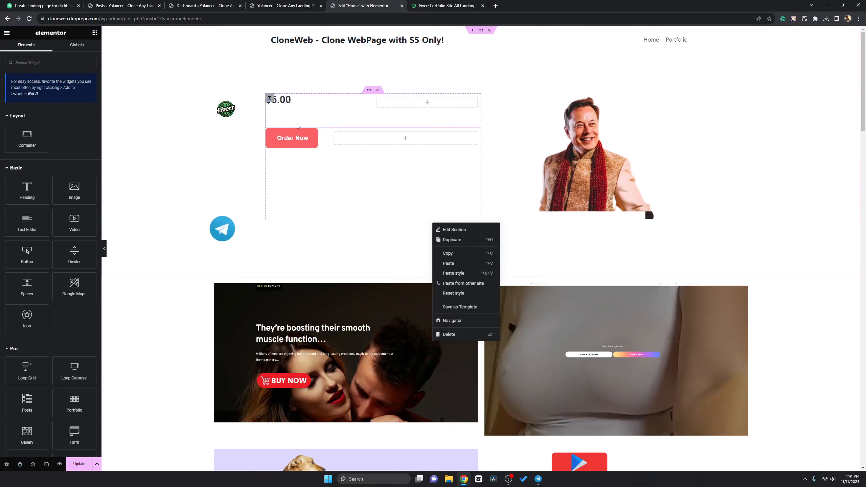
# - Delete the $5.00 price row, the Order Now row and the column holding the man's picture from the hero section
pyautogui.scroll(-2, 448, 125)
pyautogui.scroll(2, 448, 124)
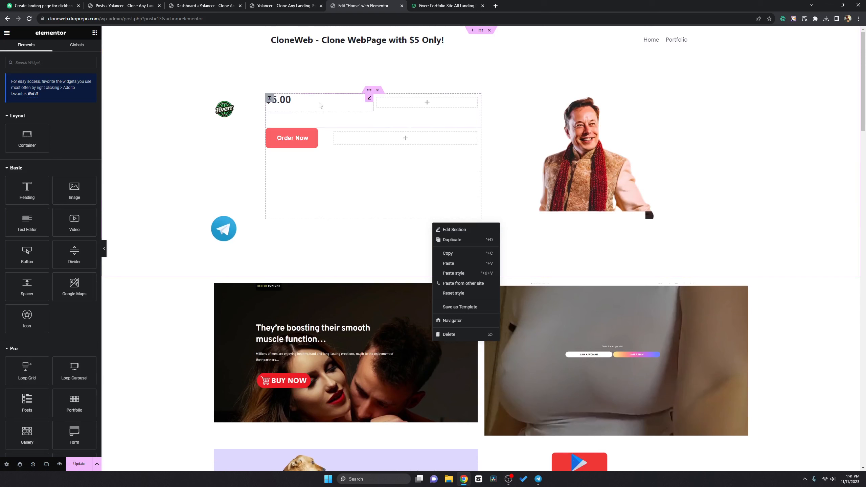
pyautogui.click(378, 90)
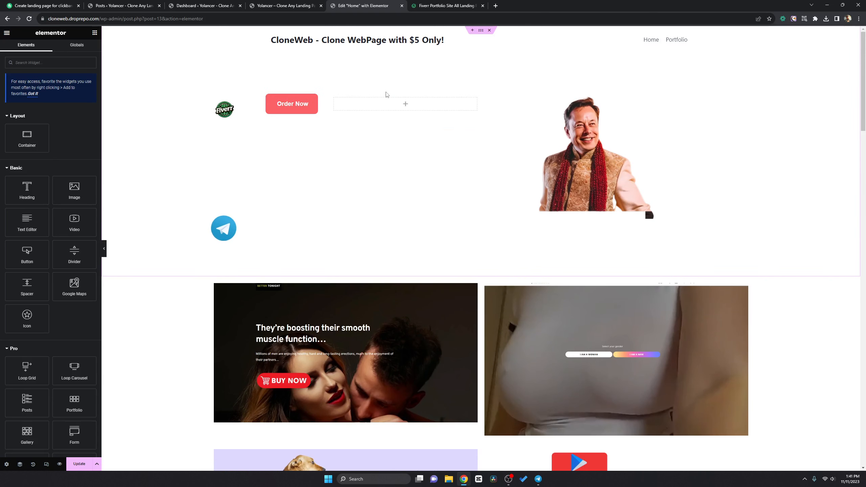
pyautogui.click(377, 90)
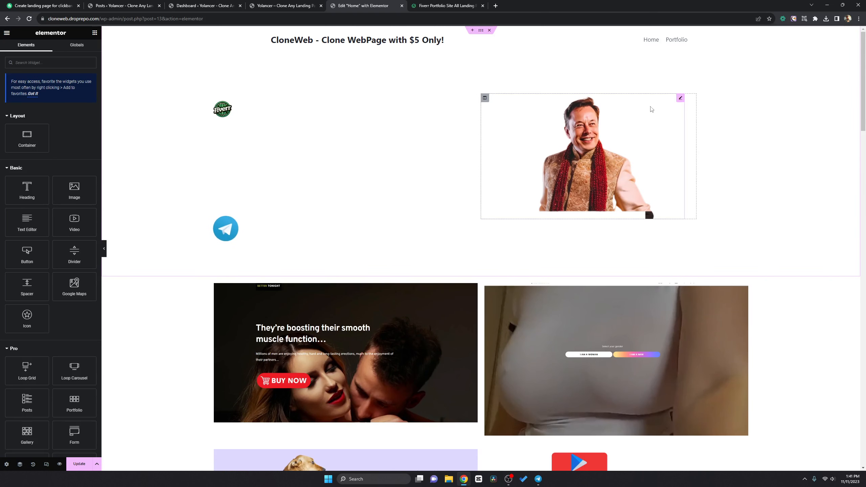
pyautogui.rightClick(485, 98)
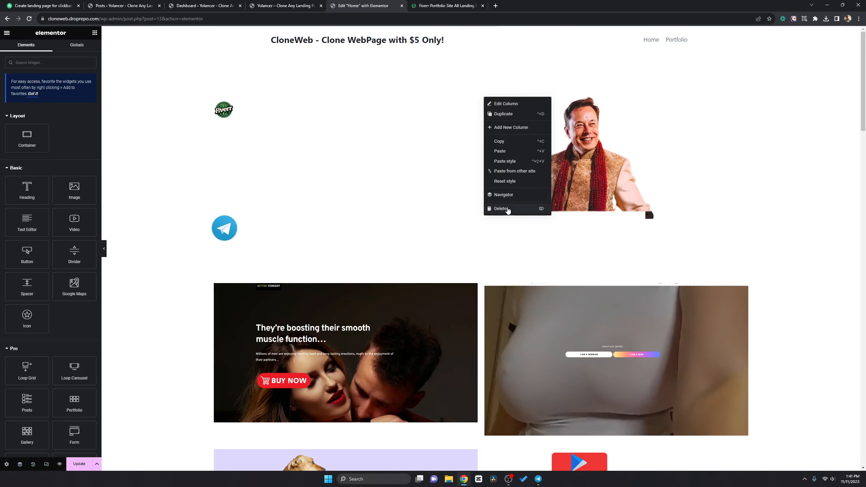
pyautogui.click(501, 208)
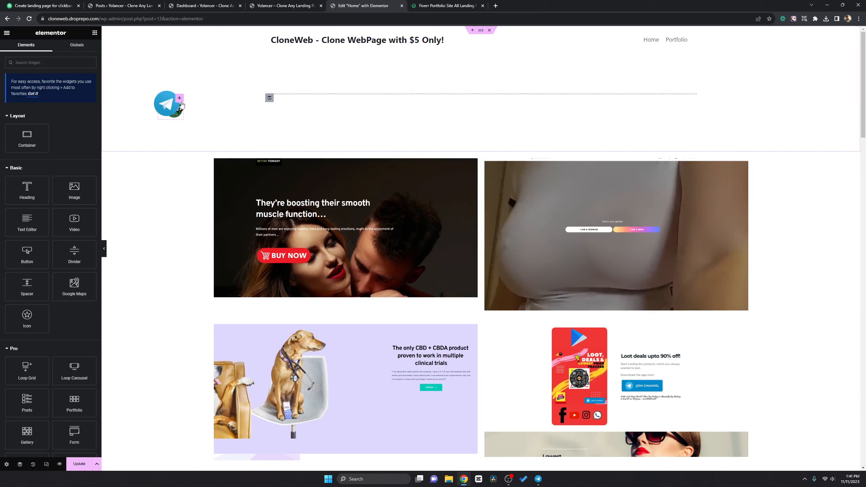
# - Move the Telegram icon to the far right of the hero section and shift the Fiverr logo slightly right
pyautogui.moveTo(181, 103); pyautogui.dragTo(272, 99)
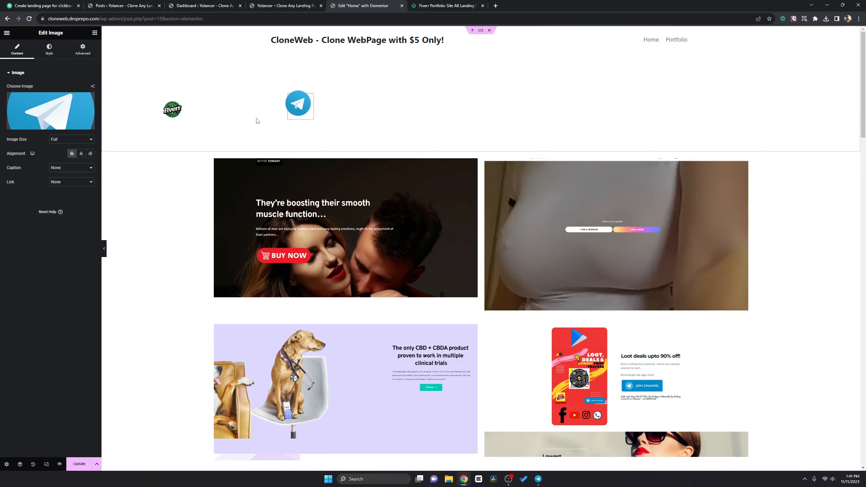
pyautogui.scroll(-3, 159, 217)
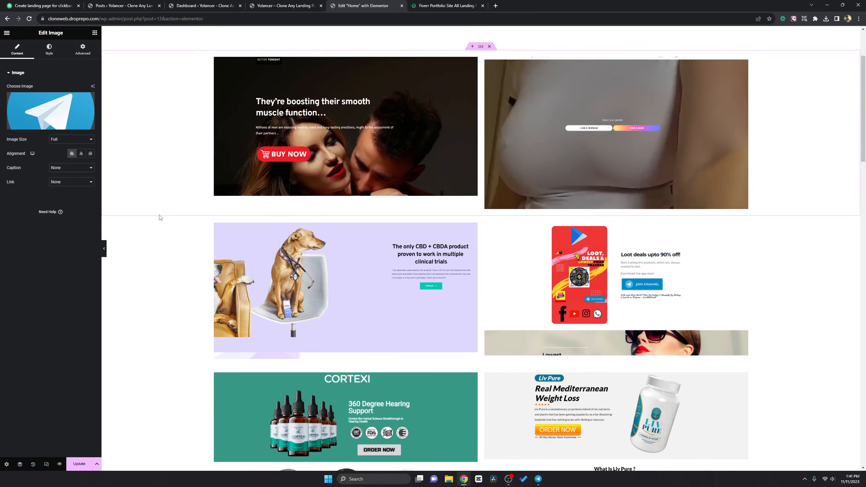
pyautogui.scroll(3, 160, 217)
pyautogui.moveTo(304, 104); pyautogui.dragTo(650, 104)
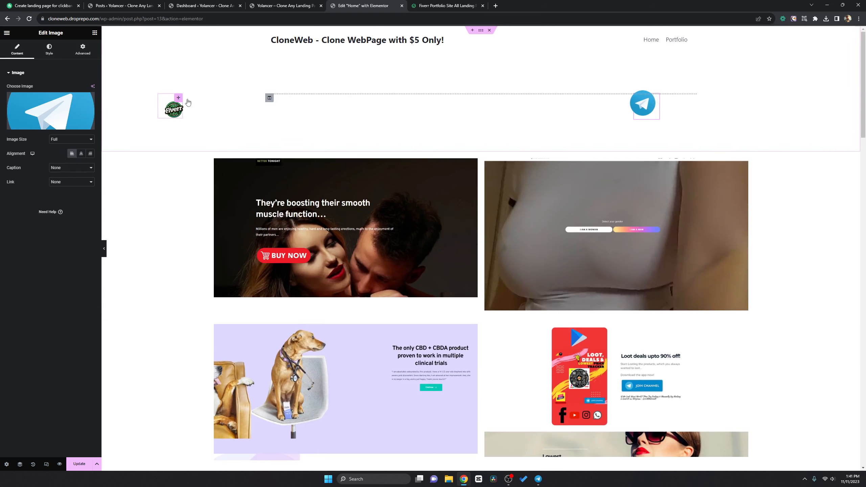
pyautogui.moveTo(185, 105); pyautogui.dragTo(237, 112)
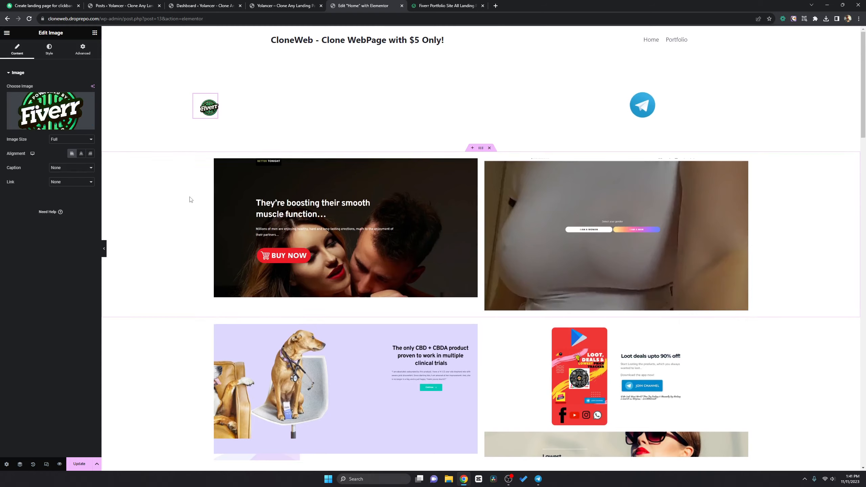
# - Review the page in desktop view, switch to the mobile preview and examine the layout down to the footer text block
pyautogui.scroll(-1, 260, 157)
pyautogui.scroll(-2, 260, 157)
pyautogui.scroll(3, 260, 157)
pyautogui.scroll(-3, 555, 197)
pyautogui.scroll(3, 555, 198)
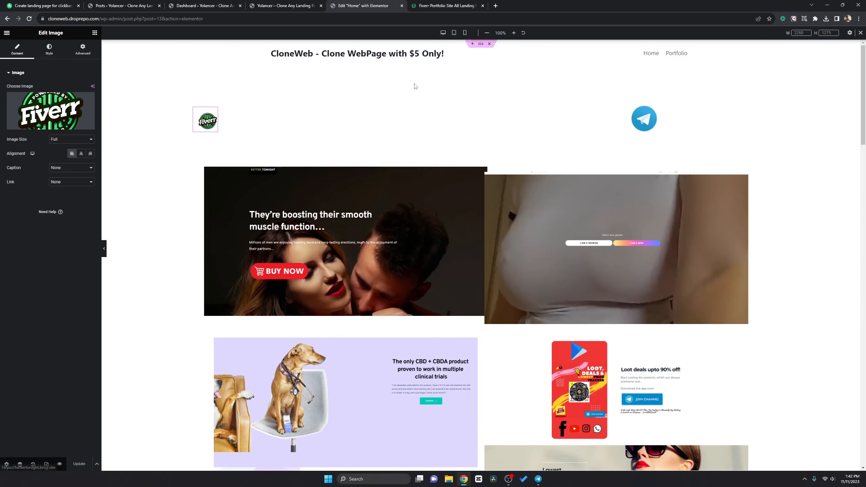
pyautogui.click(465, 33)
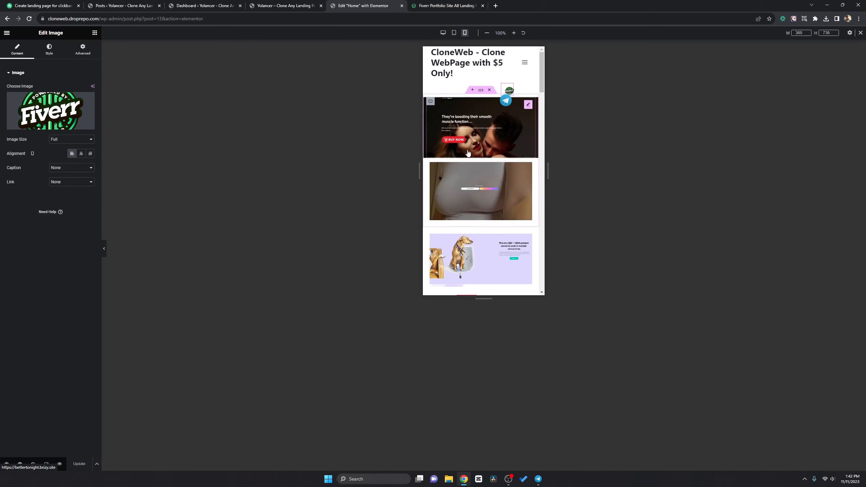
pyautogui.scroll(-6, 532, 136)
pyautogui.moveTo(543, 122); pyautogui.dragTo(555, 265)
pyautogui.click(481, 141)
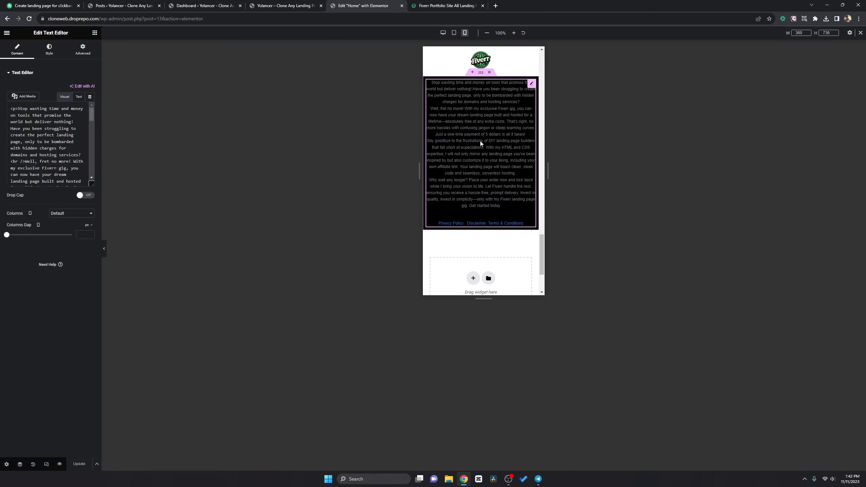
pyautogui.scroll(6, 484, 163)
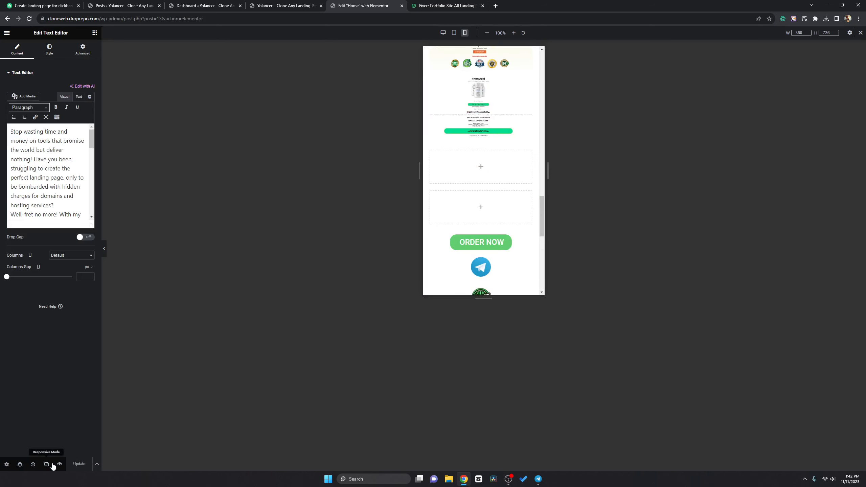
# - Leave the mobile preview and return to the footer text block in desktop view
pyautogui.click(47, 464)
pyautogui.scroll(-3, 319, 334)
pyautogui.scroll(3, 323, 330)
pyautogui.scroll(-4, 323, 331)
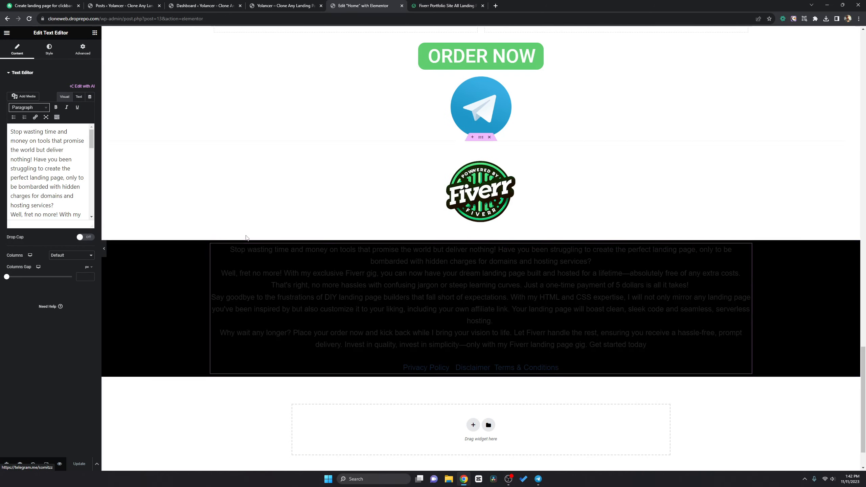
# - Set the font family of the footer text block to Helvetica
pyautogui.click(49, 50)
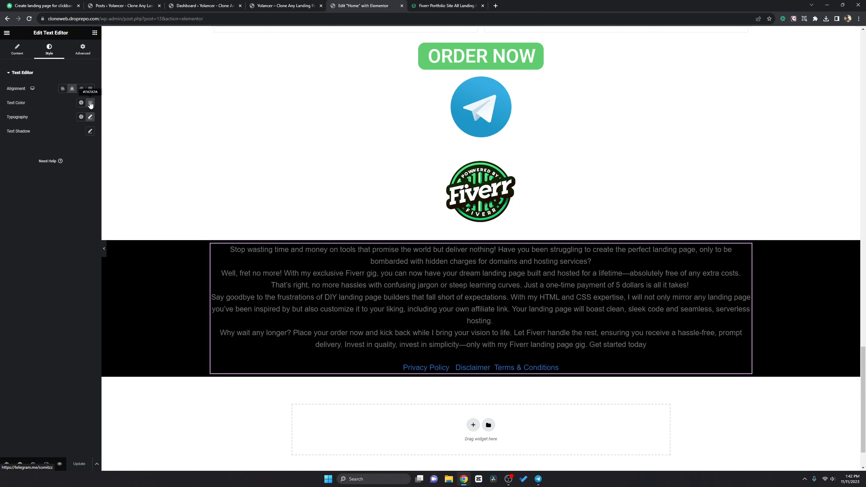
pyautogui.click(90, 117)
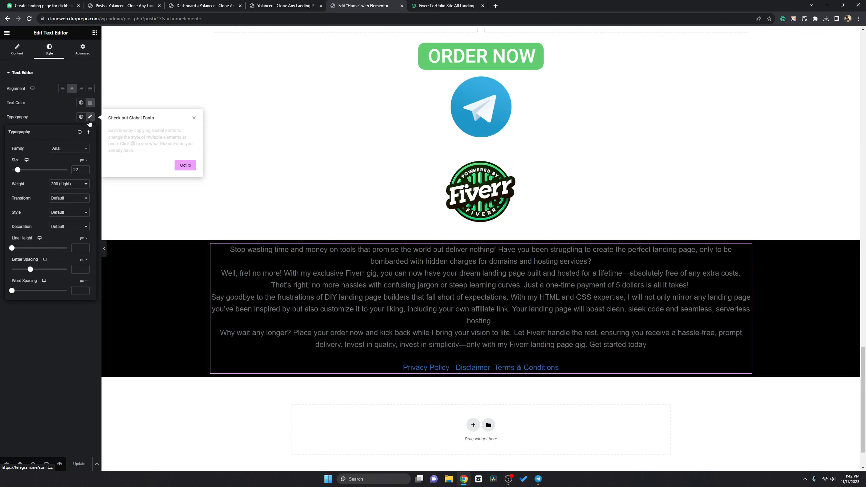
pyautogui.click(73, 150)
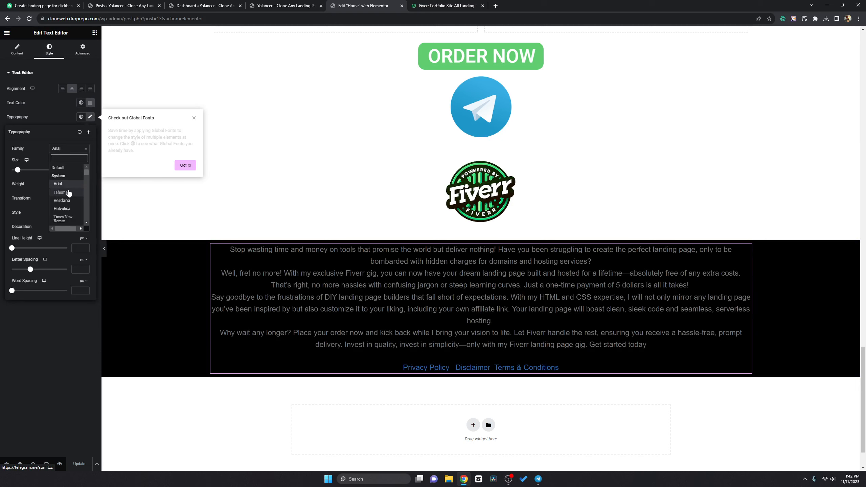
pyautogui.click(68, 207)
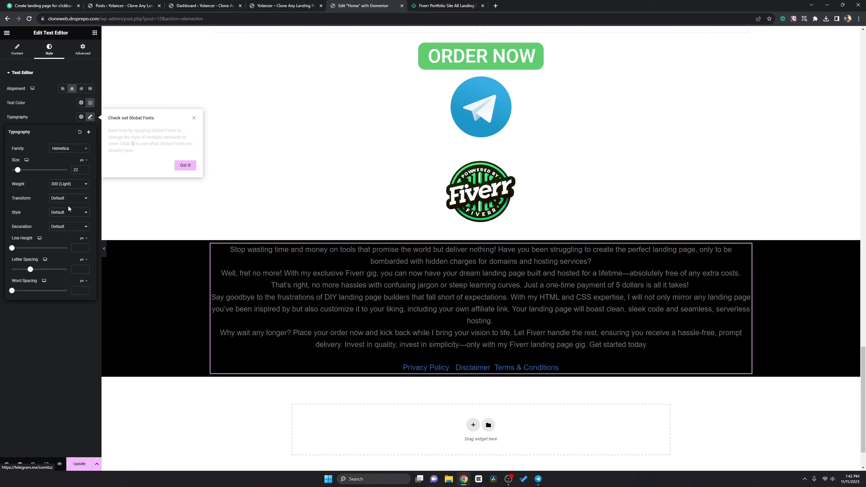
pyautogui.click(327, 297)
pyautogui.hotkey('ctrl', 'a')
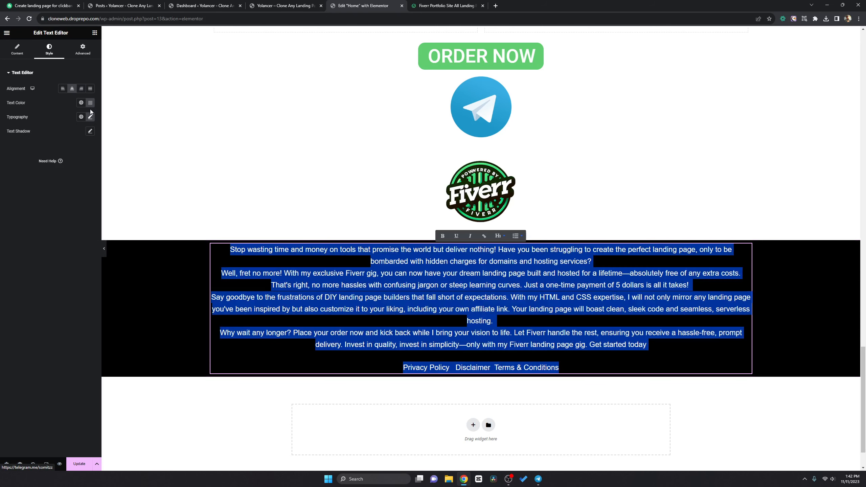
pyautogui.click(90, 116)
pyautogui.click(74, 150)
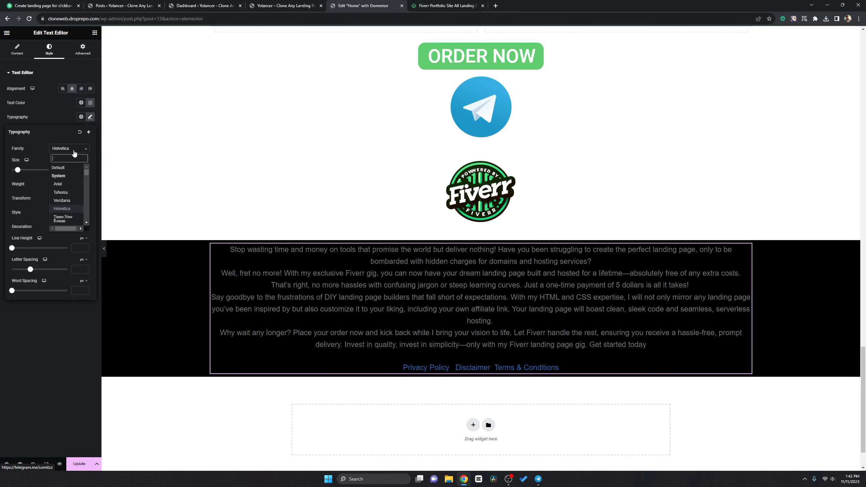
pyautogui.click(66, 207)
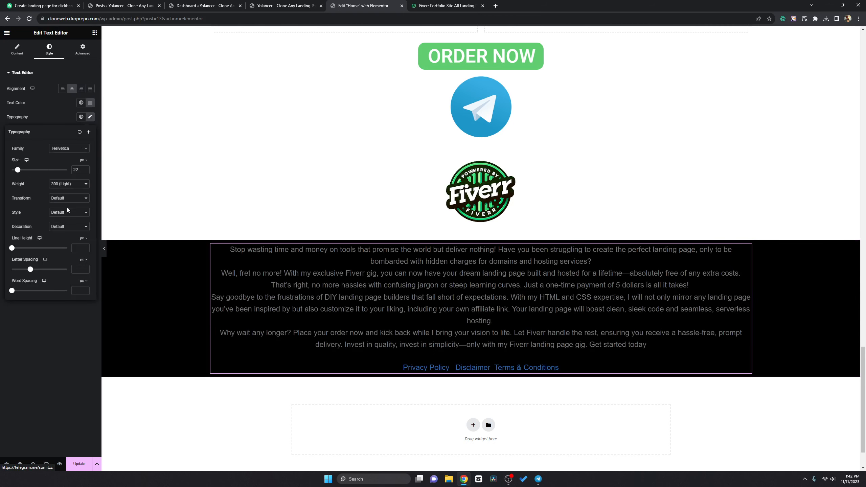
# - Select all of the footer text and change its font family to ABeeZee
pyautogui.tripleClick(334, 299)
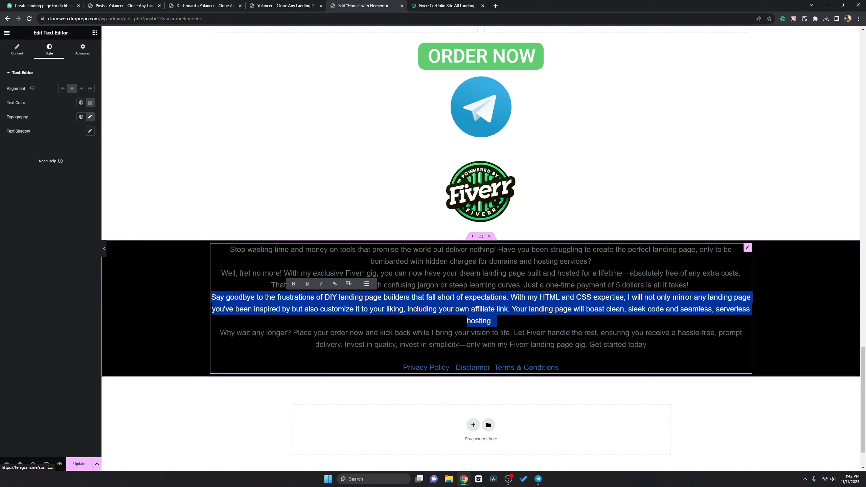
pyautogui.hotkey('ctrl', 'a')
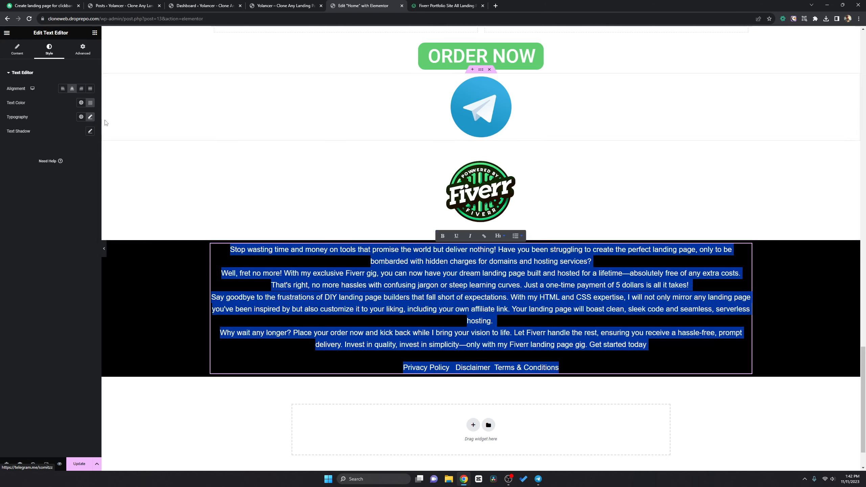
pyautogui.click(90, 117)
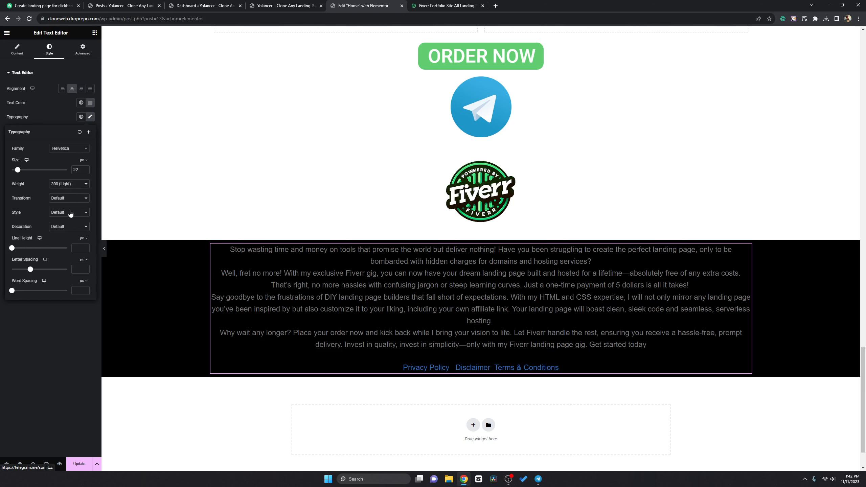
pyautogui.click(67, 149)
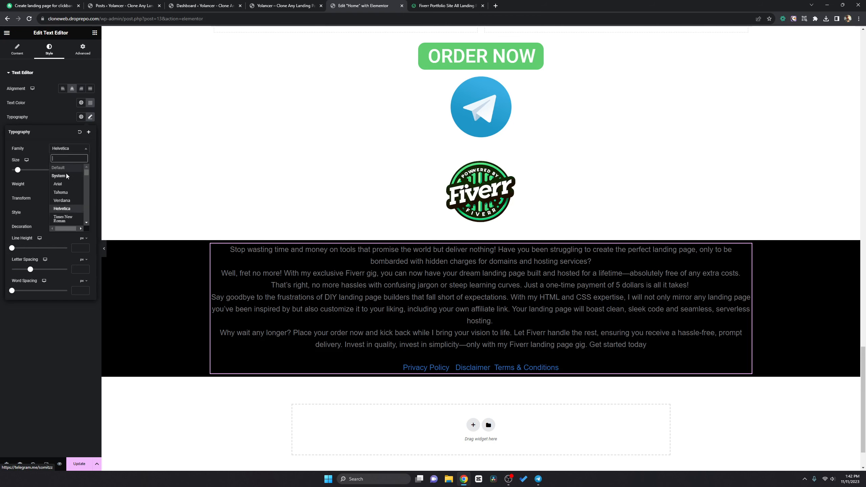
pyautogui.scroll(-1, 69, 215)
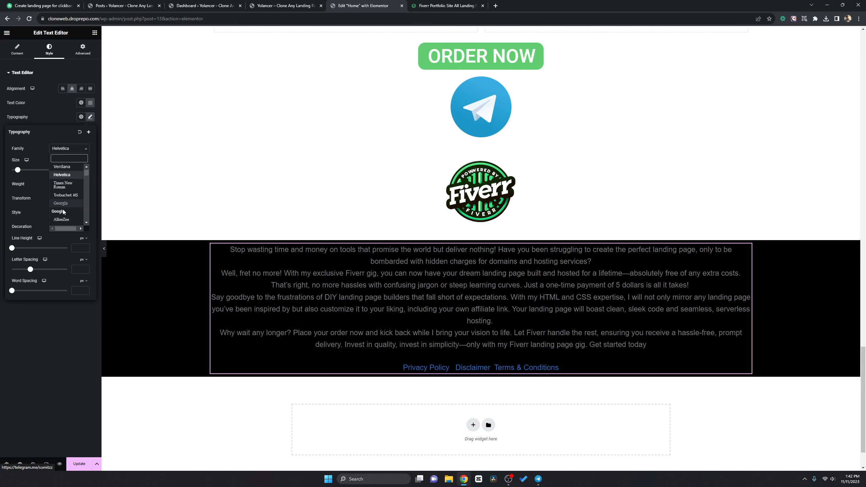
pyautogui.click(61, 218)
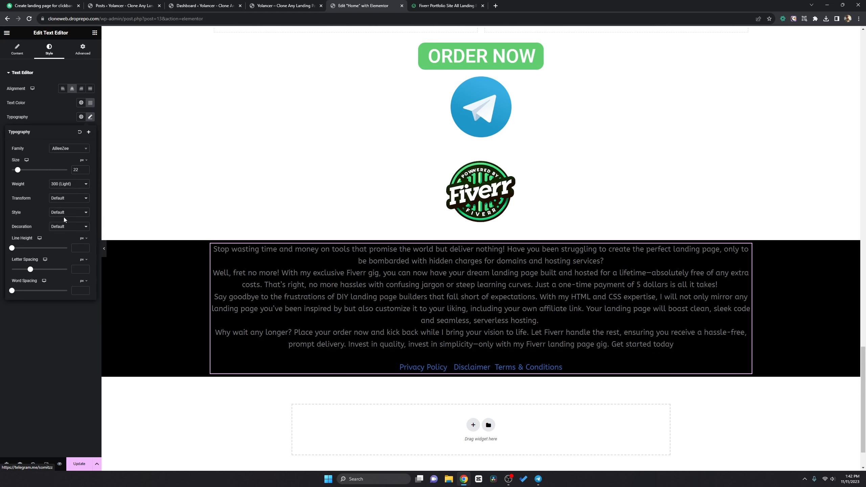
# - Set the footer text's font family to Arimo and its size to 18 px, and update the page
pyautogui.click(81, 151)
pyautogui.scroll(-5, 71, 201)
pyautogui.scroll(-4, 73, 206)
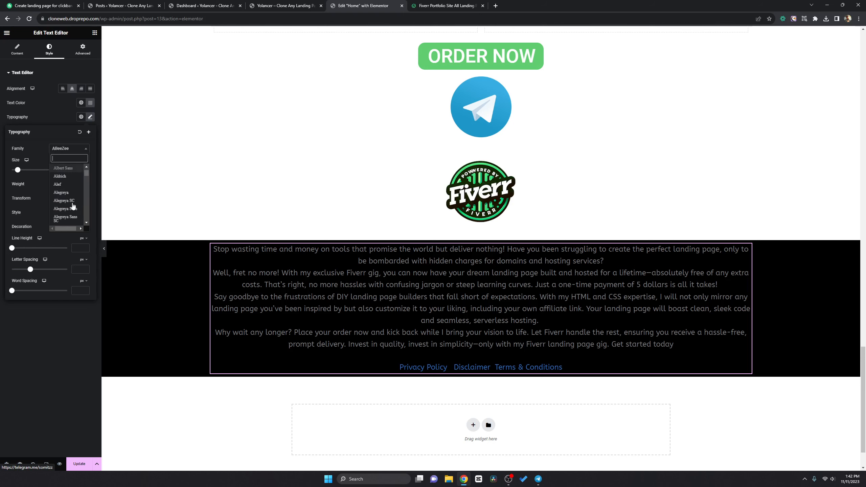
pyautogui.scroll(-5, 73, 205)
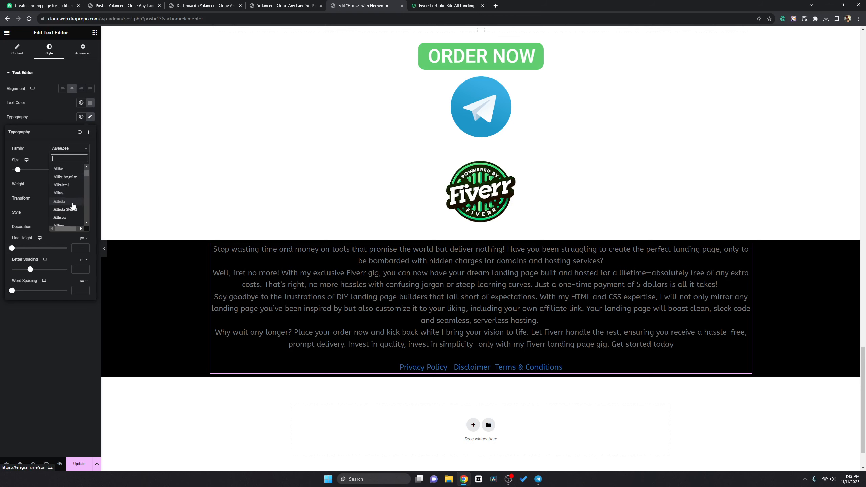
pyautogui.scroll(-3, 73, 206)
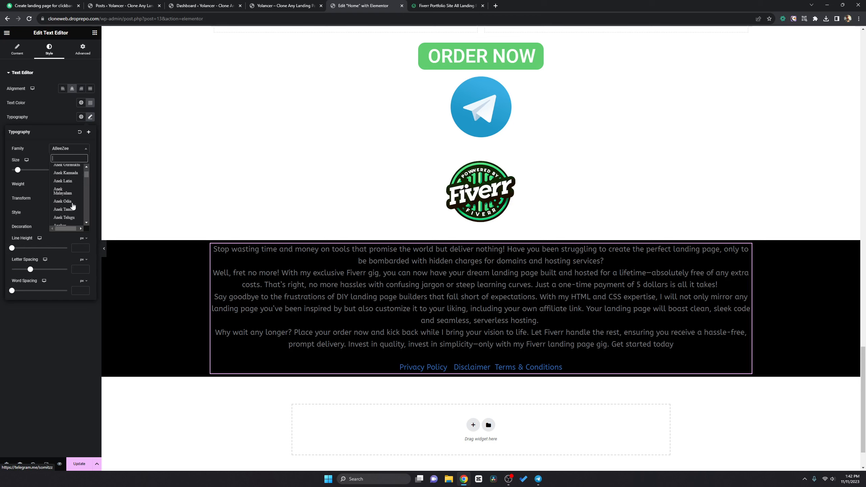
pyautogui.scroll(-5, 73, 205)
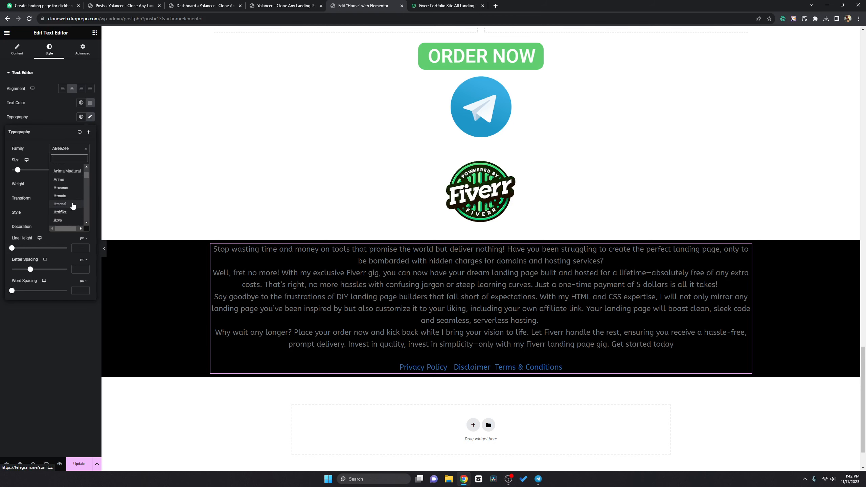
pyautogui.click(67, 180)
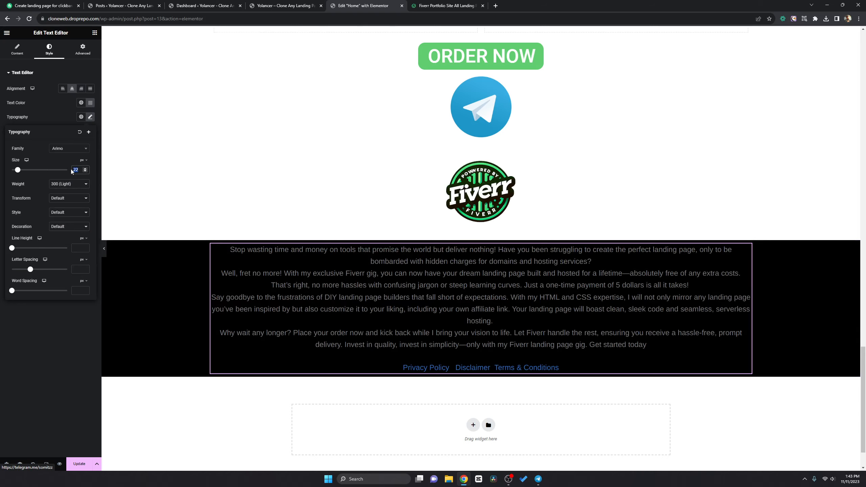
pyautogui.write('18')
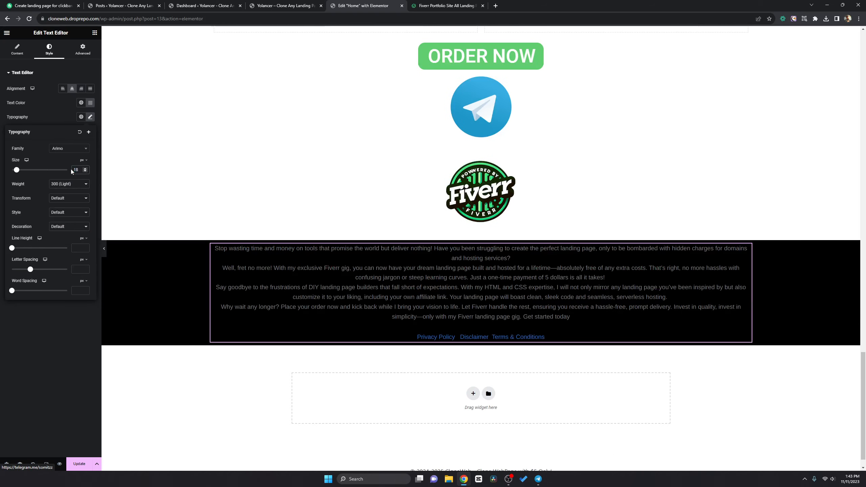
pyautogui.click(46, 343)
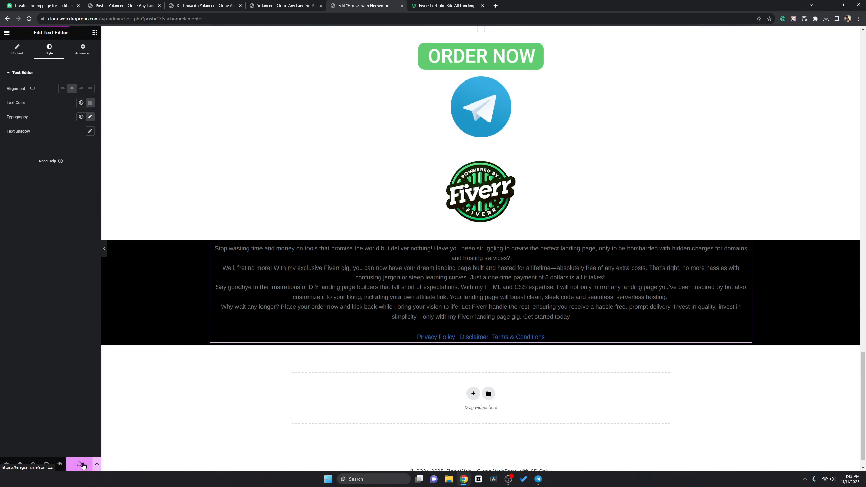
# - Review the page from footer to hero in the mobile preview and compare it with the desktop layout
pyautogui.click(46, 464)
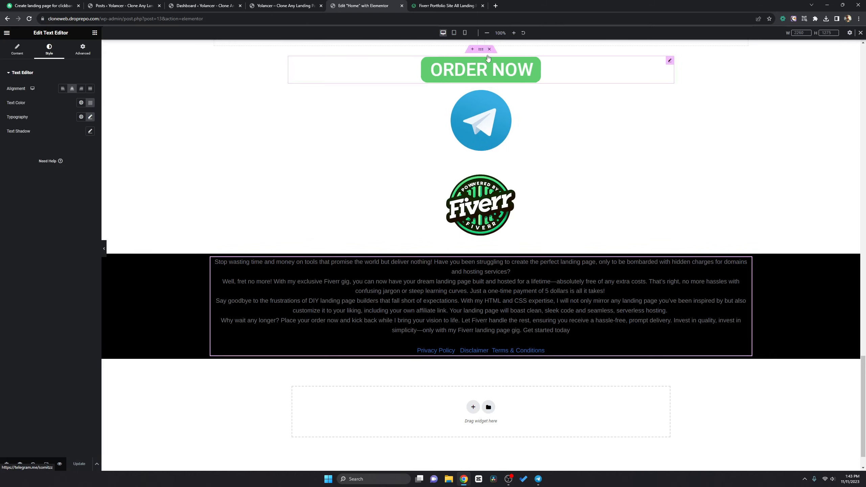
pyautogui.click(465, 34)
pyautogui.scroll(4, 484, 157)
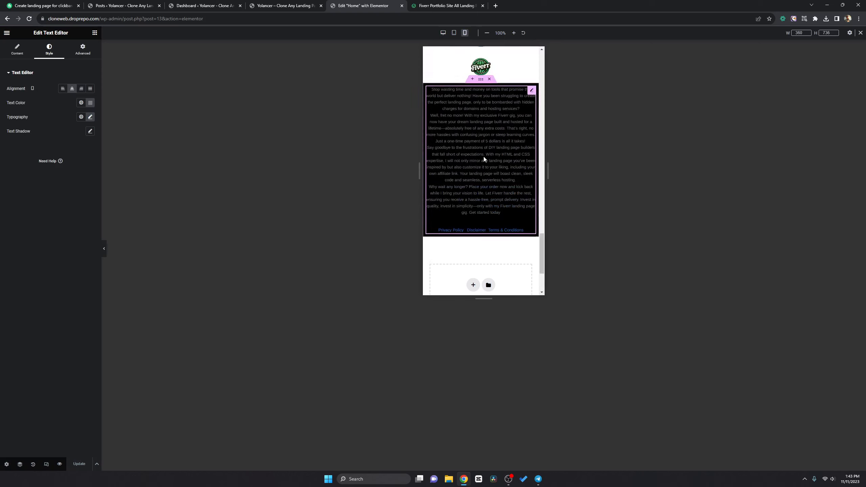
pyautogui.scroll(10, 490, 180)
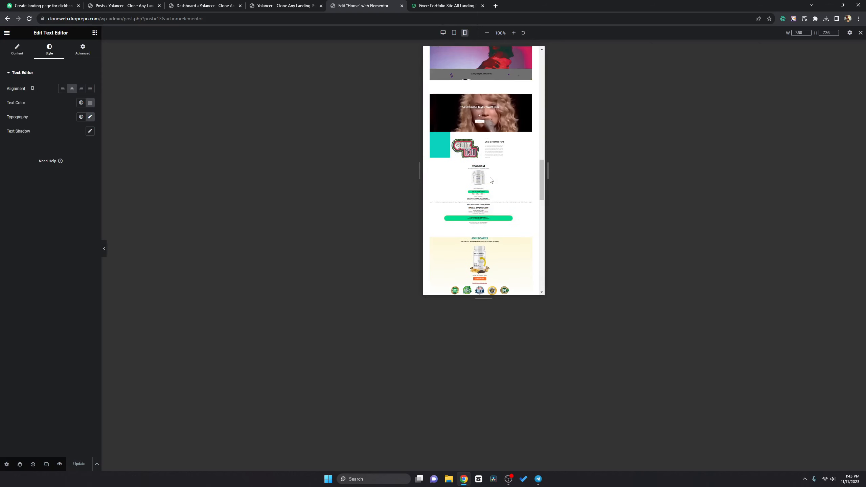
pyautogui.scroll(15, 490, 180)
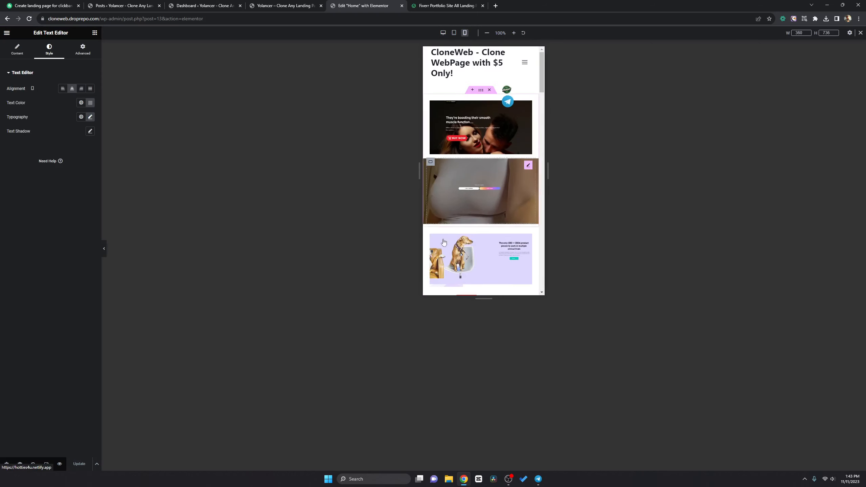
pyautogui.click(47, 464)
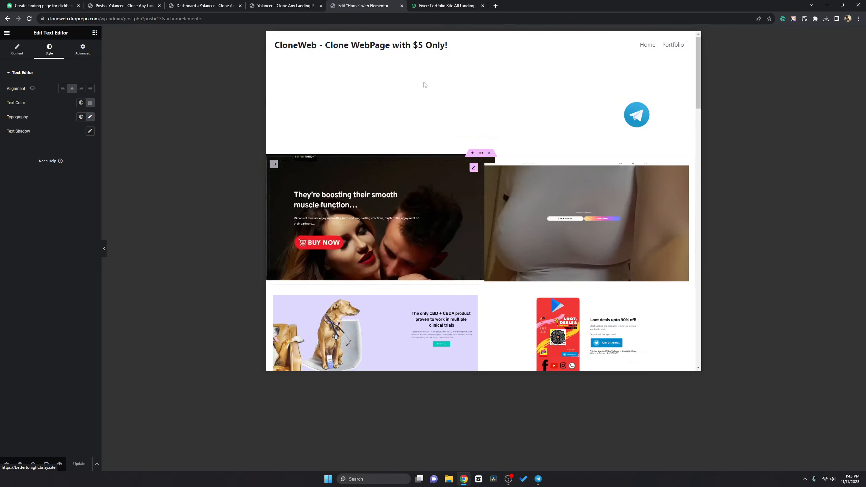
pyautogui.scroll(-10, 410, 70)
pyautogui.scroll(-10, 410, 70)
pyautogui.scroll(7, 421, 139)
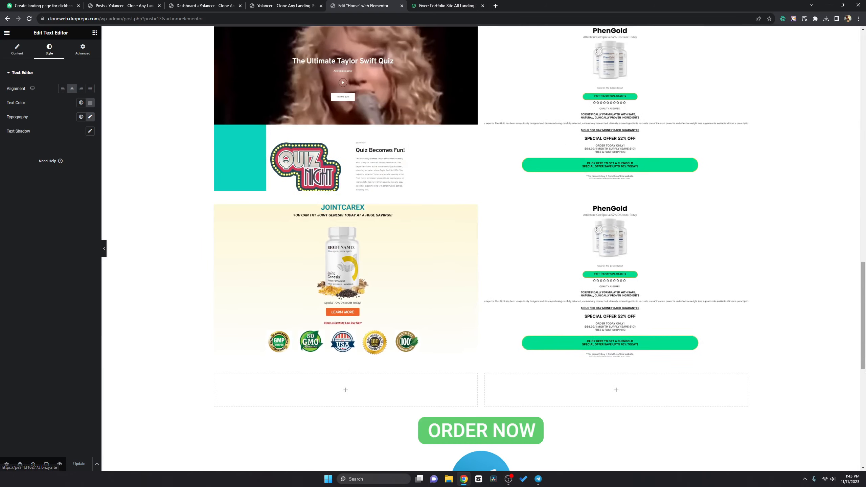
pyautogui.moveTo(863, 300); pyautogui.dragTo(861, 62)
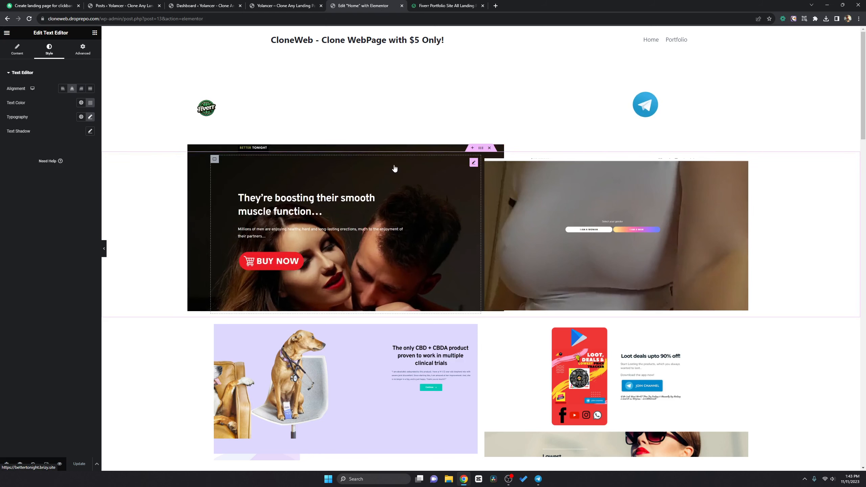
# - Link the hero section's Telegram icon to the Telegram profile address as a custom URL and update the page
pyautogui.click(207, 110)
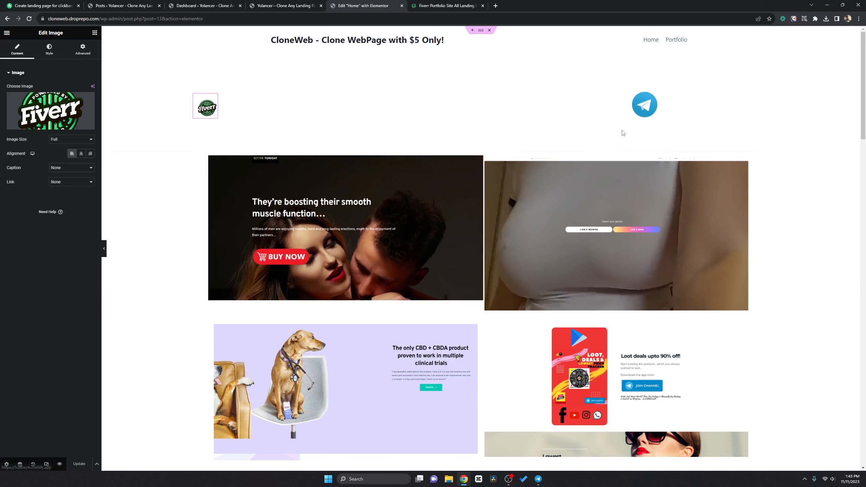
pyautogui.click(647, 104)
pyautogui.click(65, 182)
pyautogui.click(66, 200)
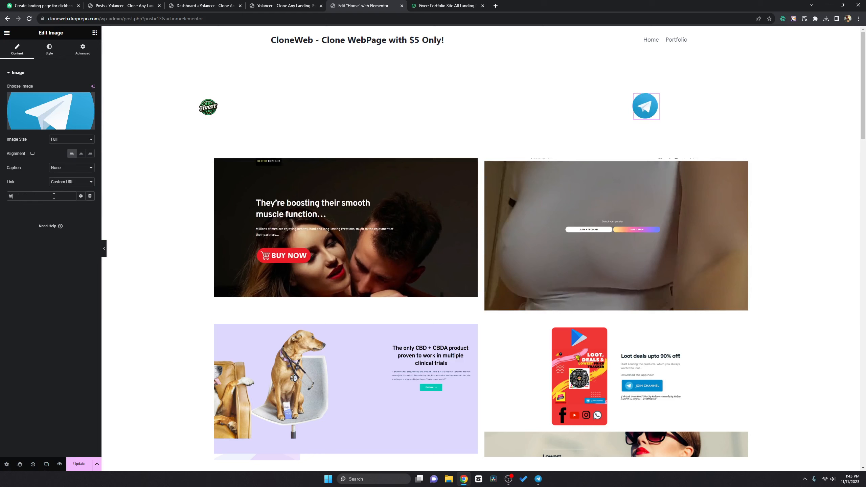
pyautogui.write('://telegram.me/somizz')
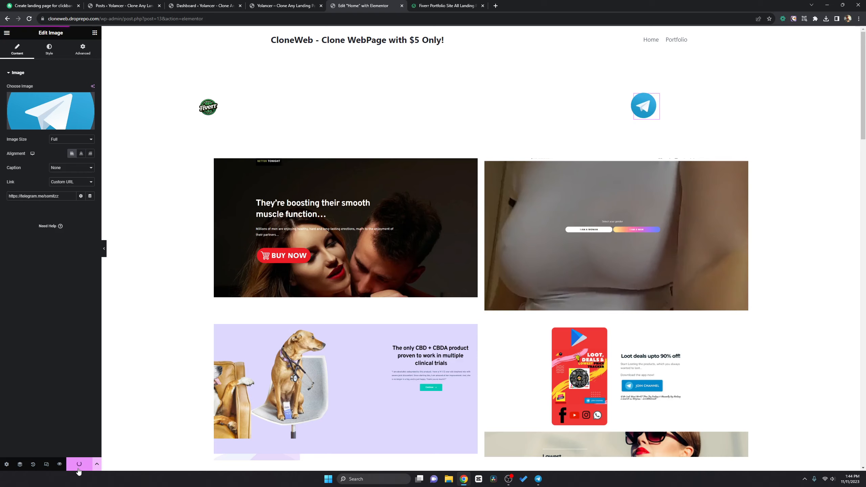
# - Delete the section with the large Telegram icon below the ORDER NOW button
pyautogui.scroll(-7, 700, 308)
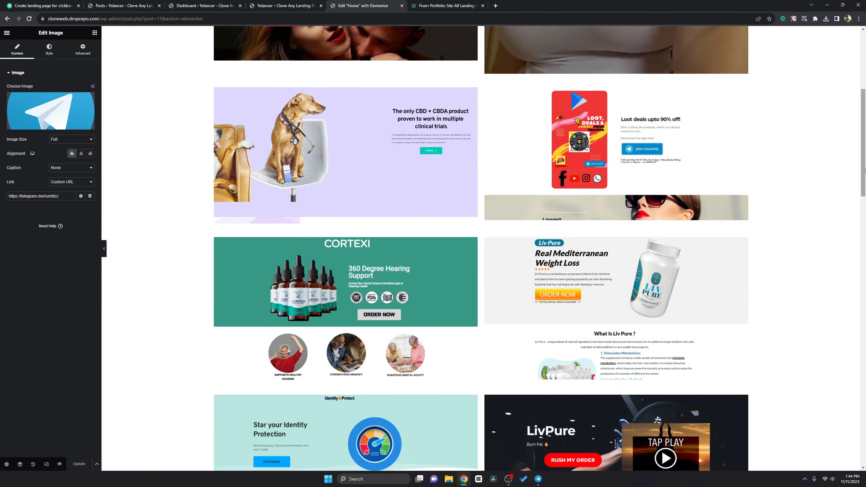
pyautogui.moveTo(865, 171); pyautogui.dragTo(865, 398)
pyautogui.scroll(1, 821, 383)
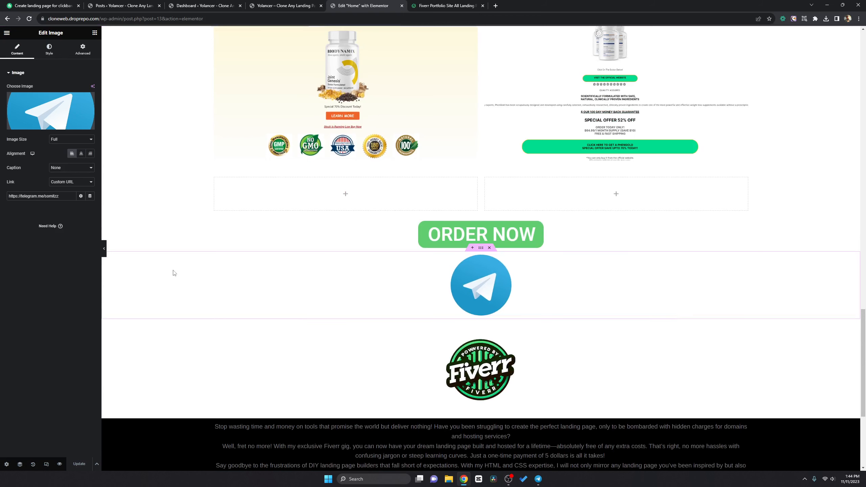
pyautogui.click(489, 249)
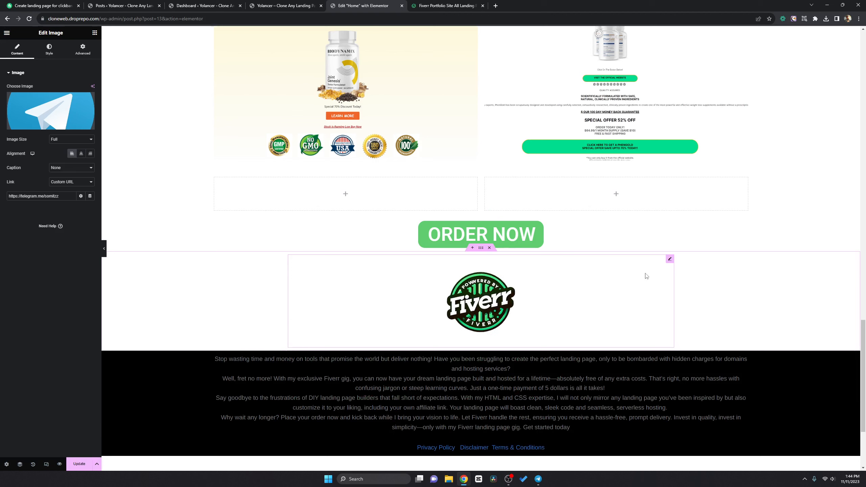
# - Delete the Fiverr logo image below the ORDER NOW button together with its emptied container
pyautogui.click(670, 260)
pyautogui.rightClick(670, 262)
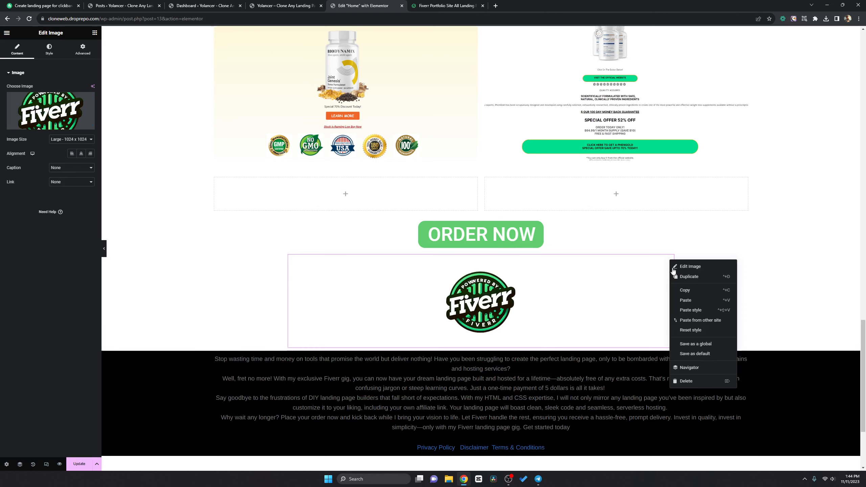
pyautogui.click(692, 381)
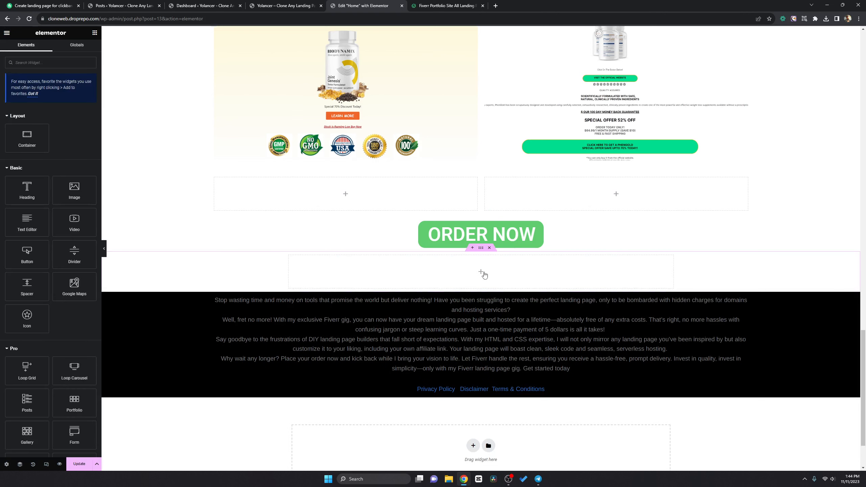
pyautogui.click(489, 248)
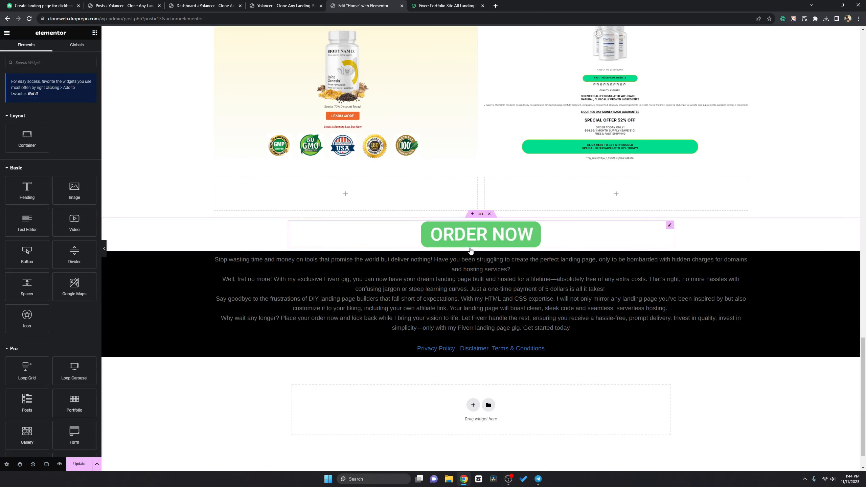
# - Add a two-column container between the ORDER NOW button and the footer text, and set its boxed width to 1567 px
pyautogui.click(474, 244)
pyautogui.click(472, 249)
pyautogui.click(474, 283)
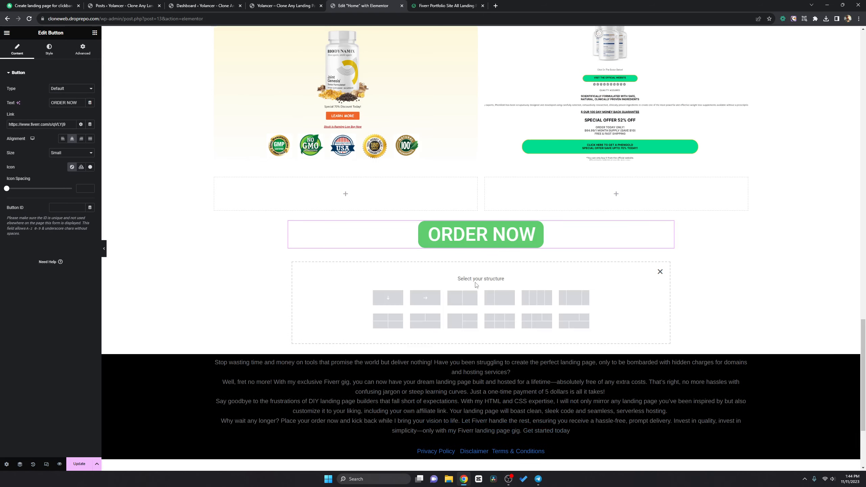
pyautogui.click(470, 302)
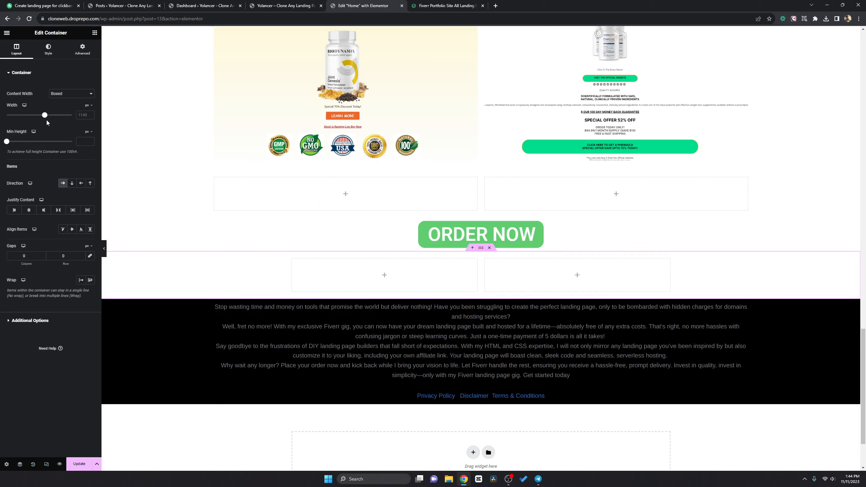
pyautogui.click(70, 115)
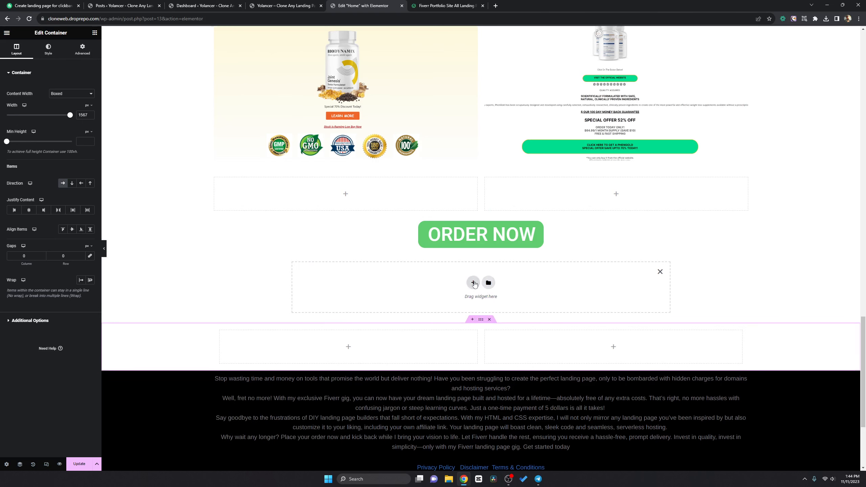
pyautogui.click(473, 283)
pyautogui.click(535, 297)
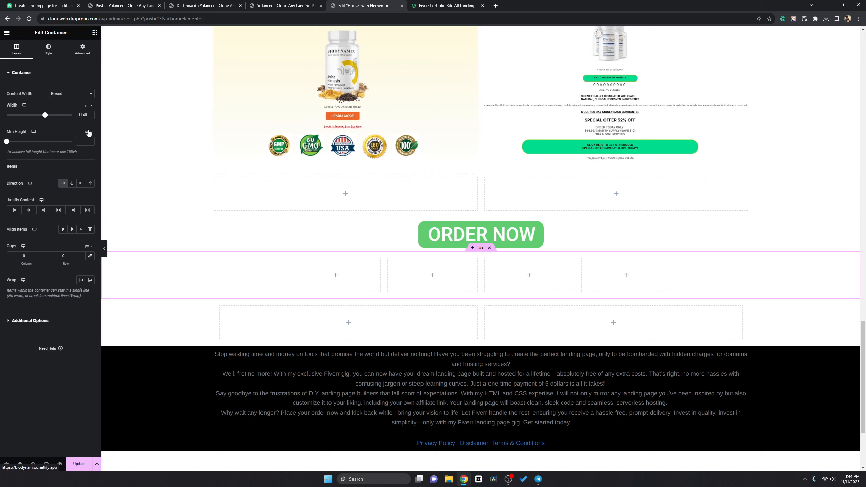
pyautogui.moveTo(45, 116); pyautogui.dragTo(113, 117)
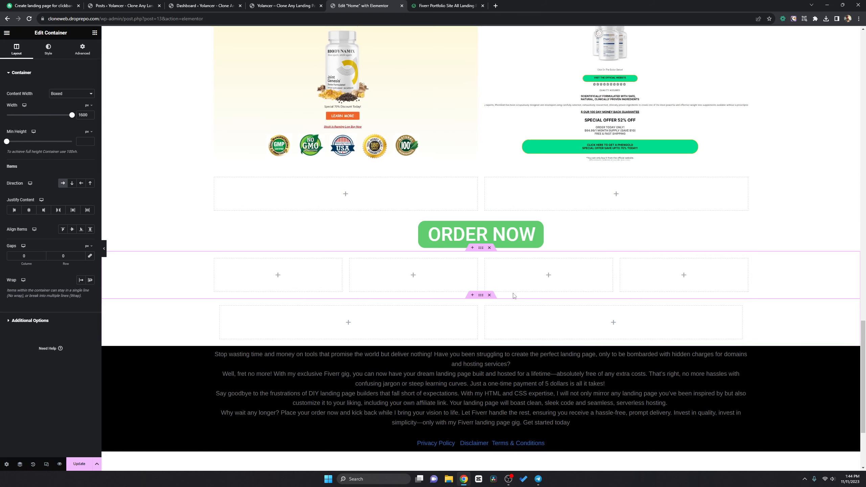
pyautogui.click(490, 248)
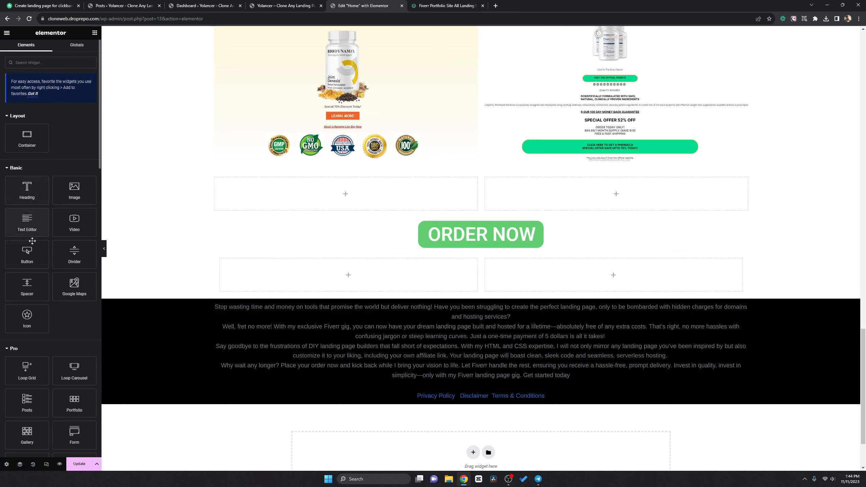
# - Place an Image widget in the second column below ORDER NOW and get the Telegram icon's image link from the Imgur uploads page
pyautogui.moveTo(75, 191); pyautogui.dragTo(566, 285)
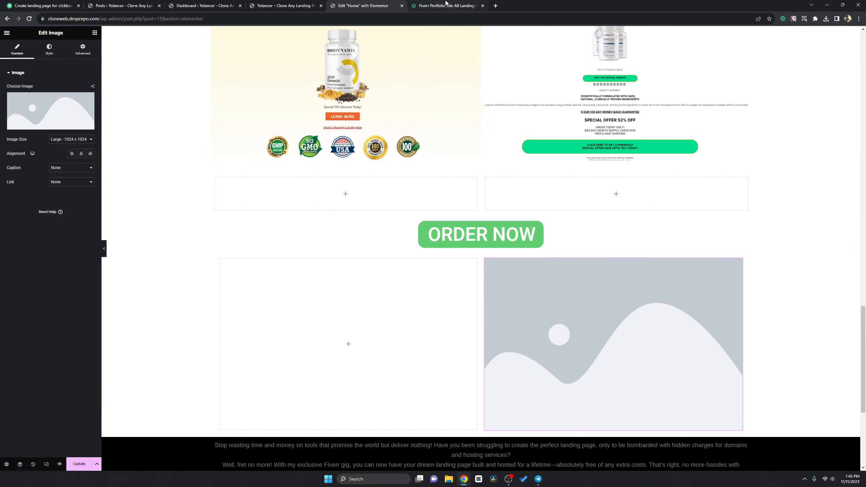
pyautogui.click(450, 6)
pyautogui.scroll(-3, 465, 199)
pyautogui.scroll(10, 466, 192)
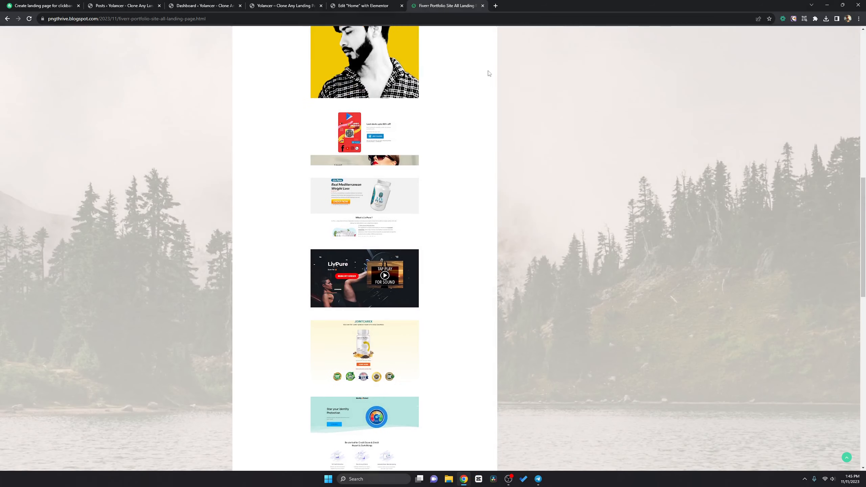
pyautogui.click(488, 19)
pyautogui.write('somitrov.imgur.com/all')
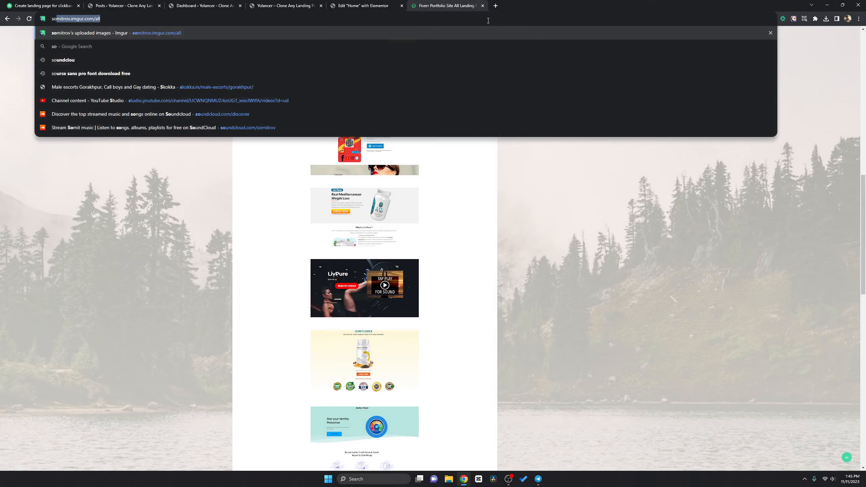
pyautogui.press('Return')
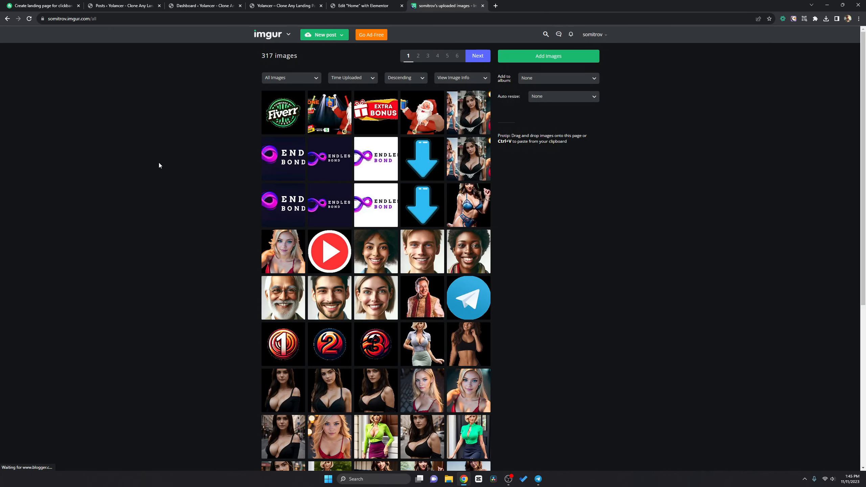
pyautogui.scroll(-4, 486, 183)
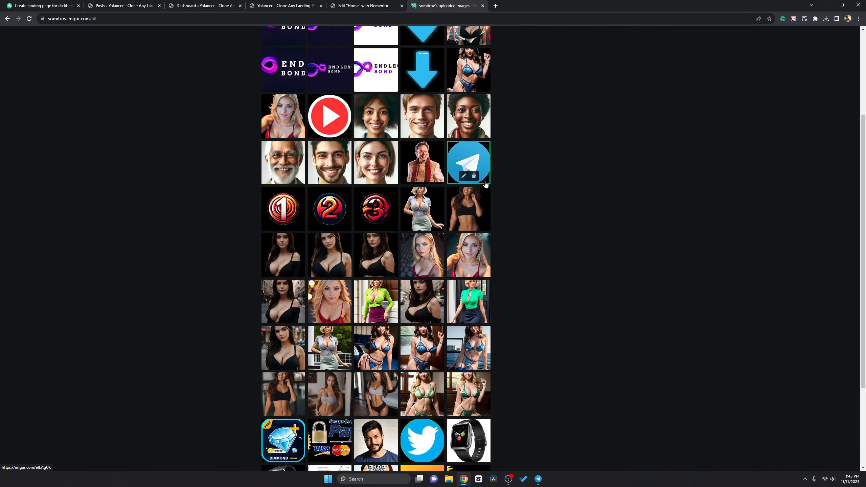
pyautogui.click(479, 157)
pyautogui.click(392, 3)
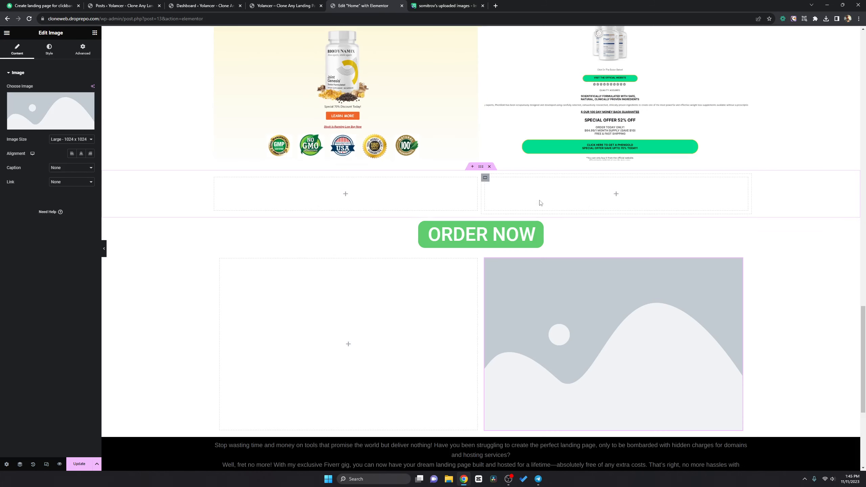
pyautogui.scroll(-4, 570, 222)
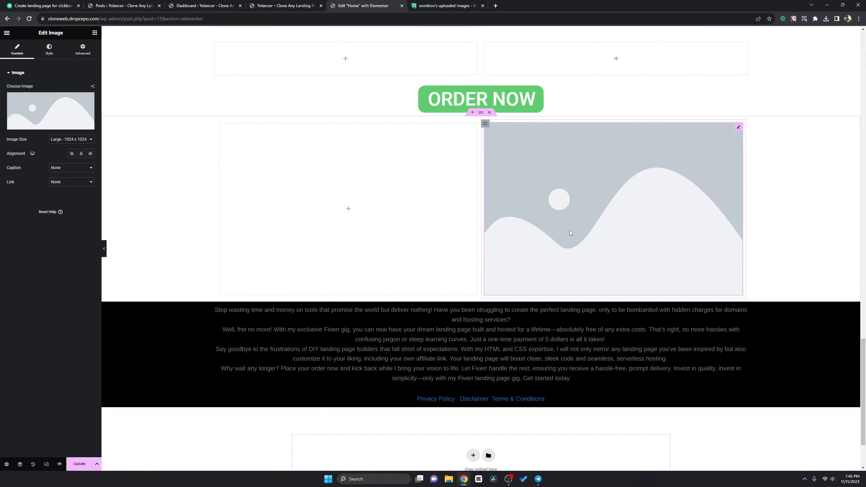
pyautogui.scroll(5, 568, 232)
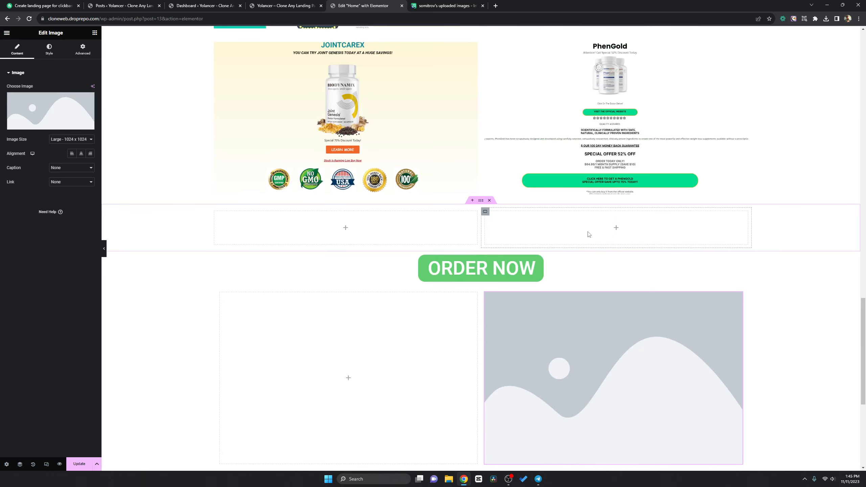
pyautogui.scroll(-3, 394, 311)
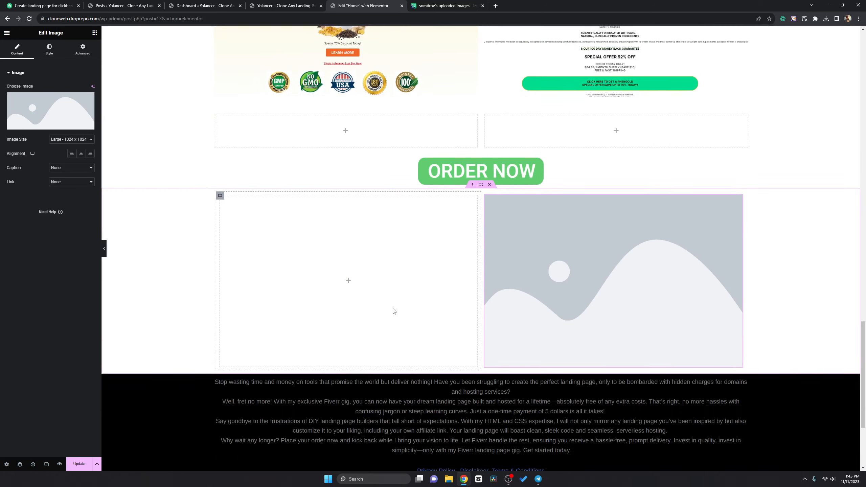
pyautogui.scroll(2, 394, 309)
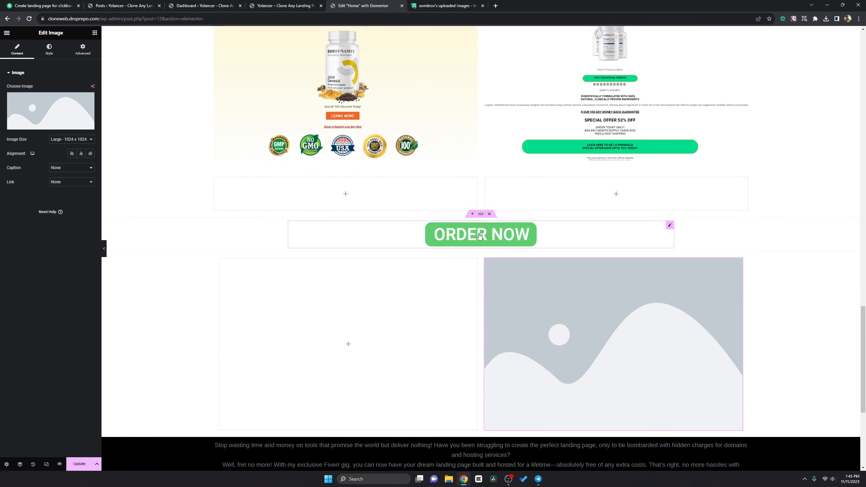
pyautogui.scroll(-4, 490, 265)
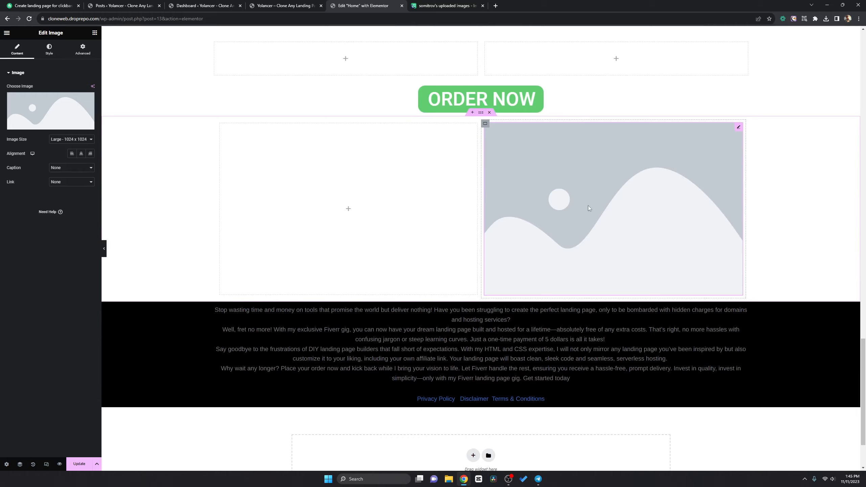
pyautogui.click(72, 116)
pyautogui.click(35, 78)
pyautogui.click(116, 69)
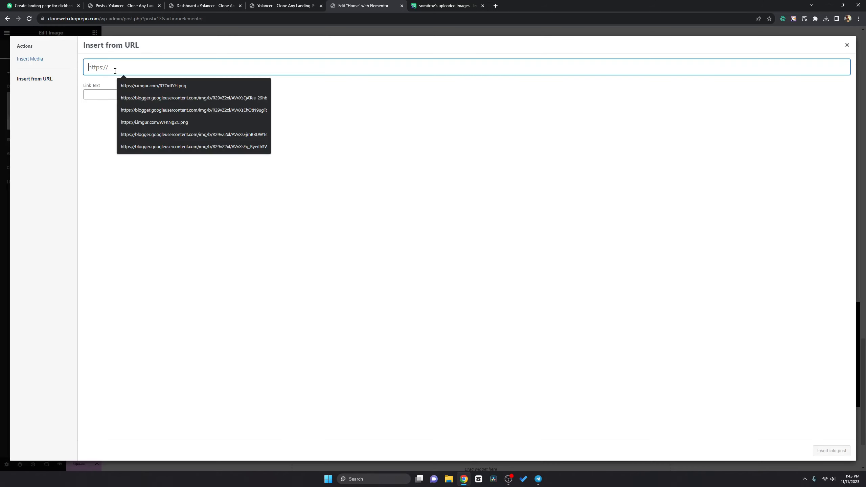
pyautogui.write('https://i.imgur.com/eILAgUk.png')
pyautogui.click(324, 237)
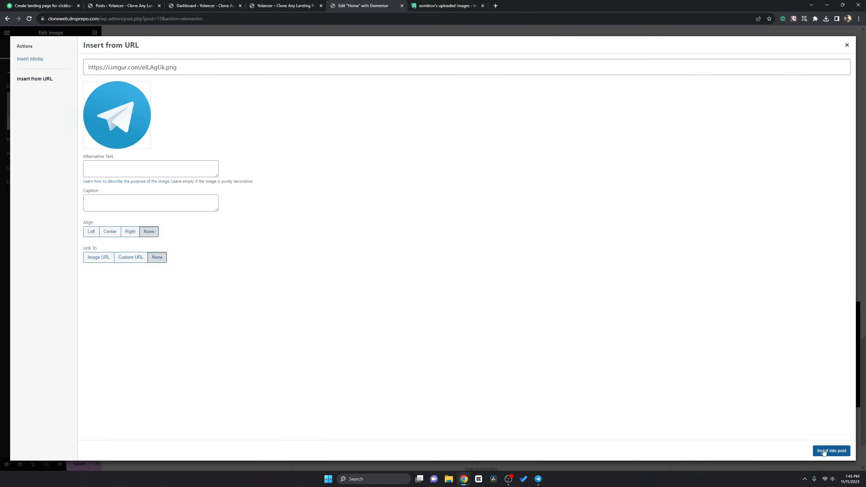
pyautogui.click(832, 451)
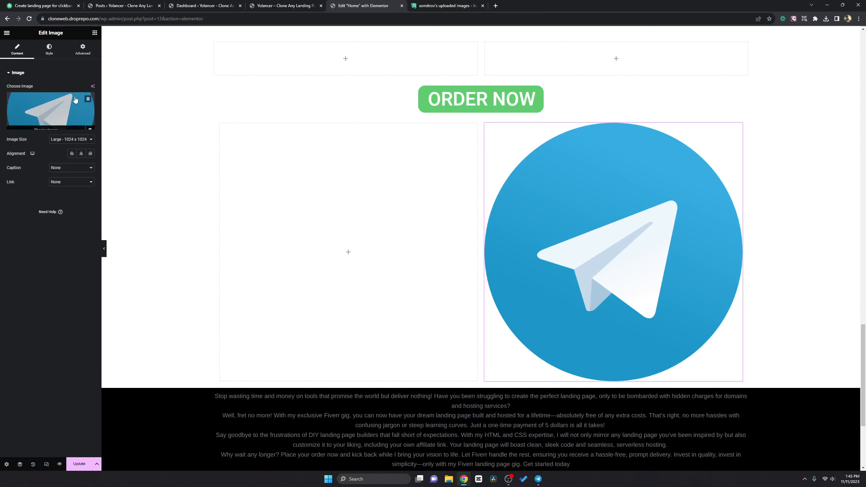
# - Set the Telegram icon's width to 12% and check its size on the page with the editing panel hidden
pyautogui.click(54, 55)
pyautogui.moveTo(8, 97); pyautogui.dragTo(15, 98)
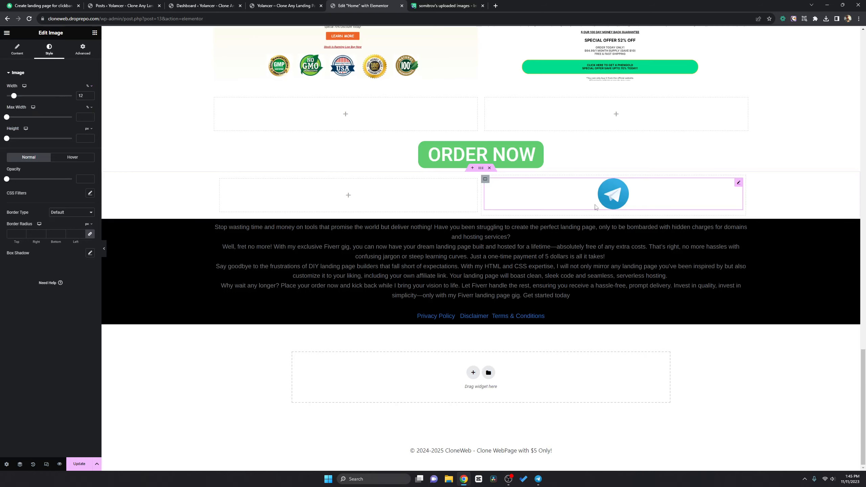
pyautogui.scroll(3, 645, 319)
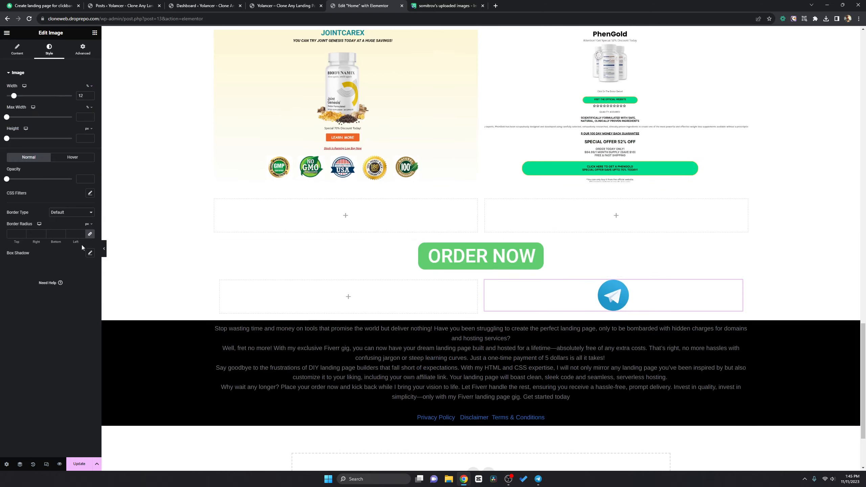
pyautogui.click(104, 251)
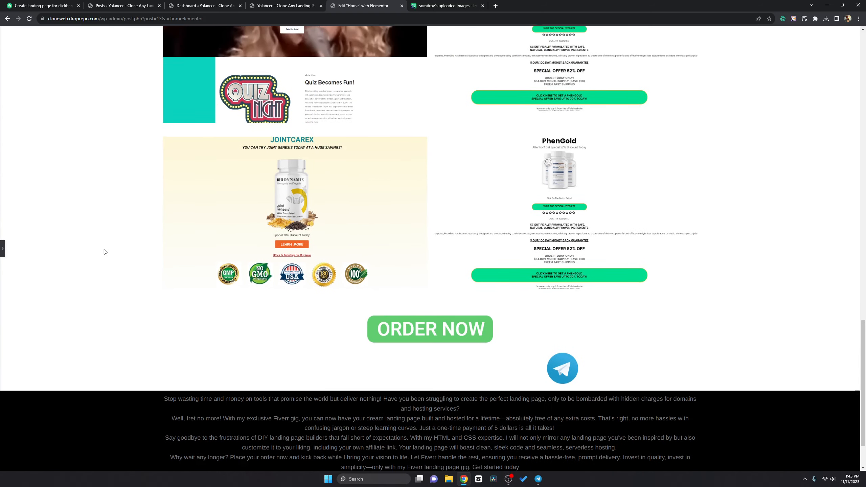
pyautogui.scroll(-1, 105, 252)
pyautogui.click(3, 249)
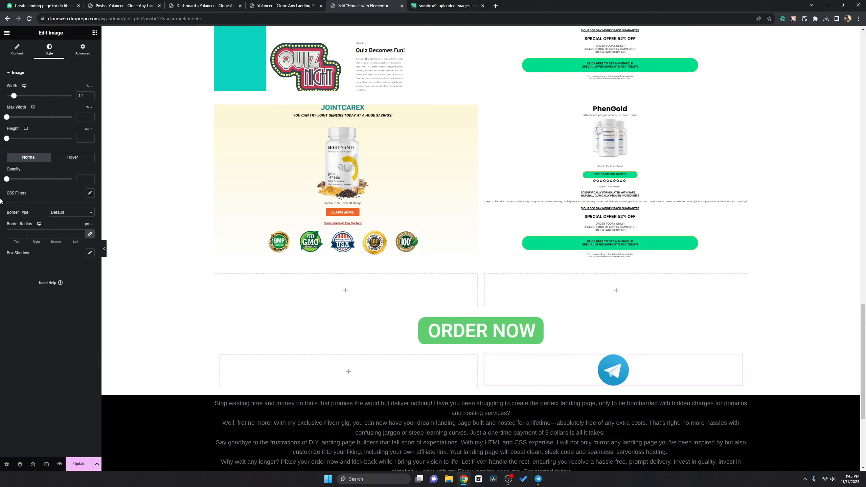
# - Set the Telegram icon's padding to 50 px on all sides and check the spacing with the editing panel hidden
pyautogui.click(83, 50)
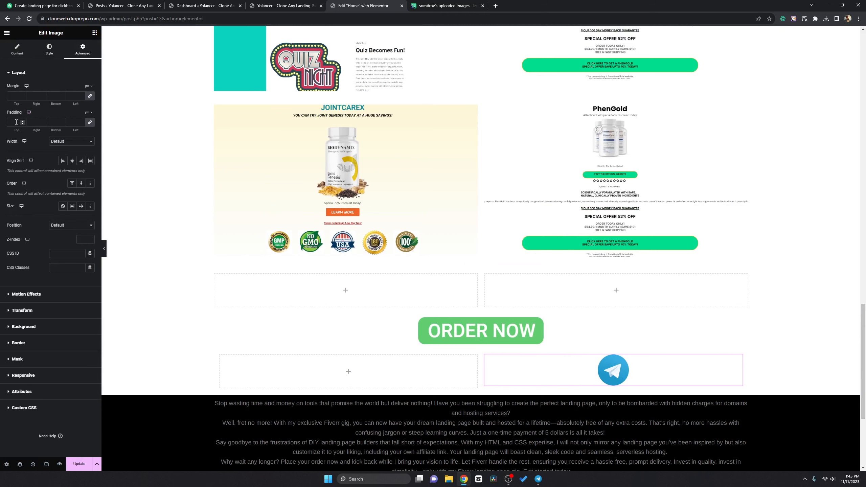
pyautogui.write('50')
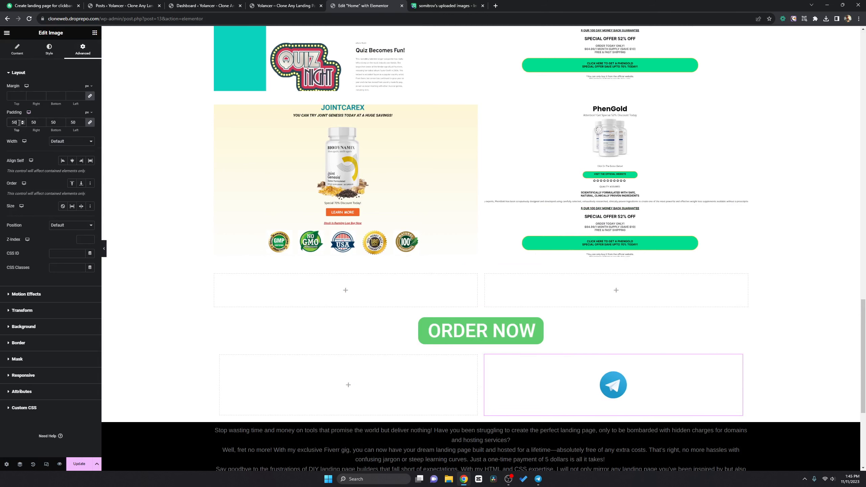
pyautogui.click(104, 249)
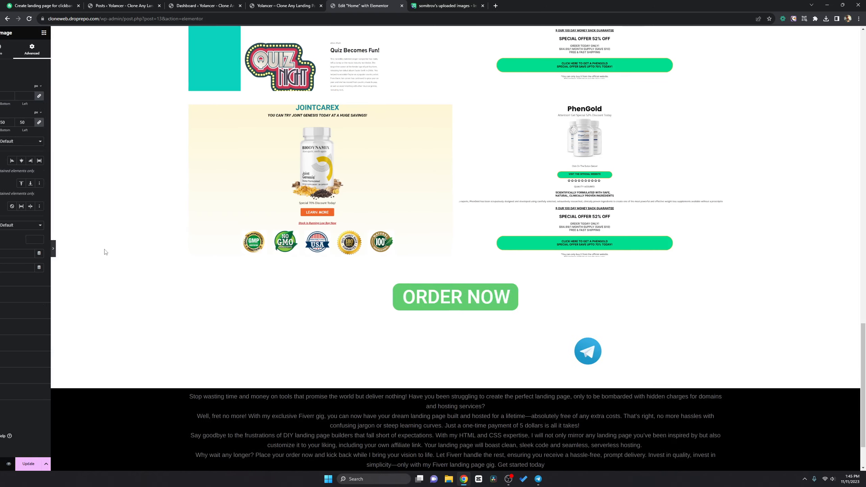
pyautogui.scroll(-2, 261, 257)
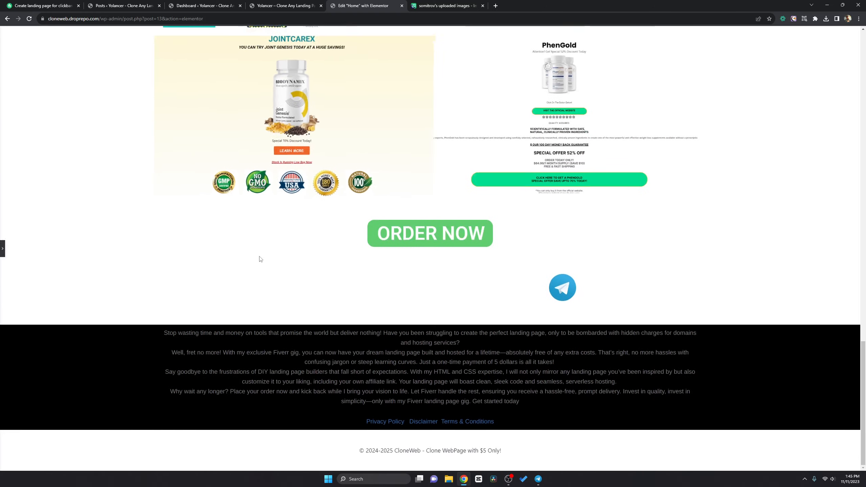
pyautogui.scroll(9, 259, 249)
pyautogui.scroll(-5, 259, 243)
pyautogui.scroll(-2, 259, 242)
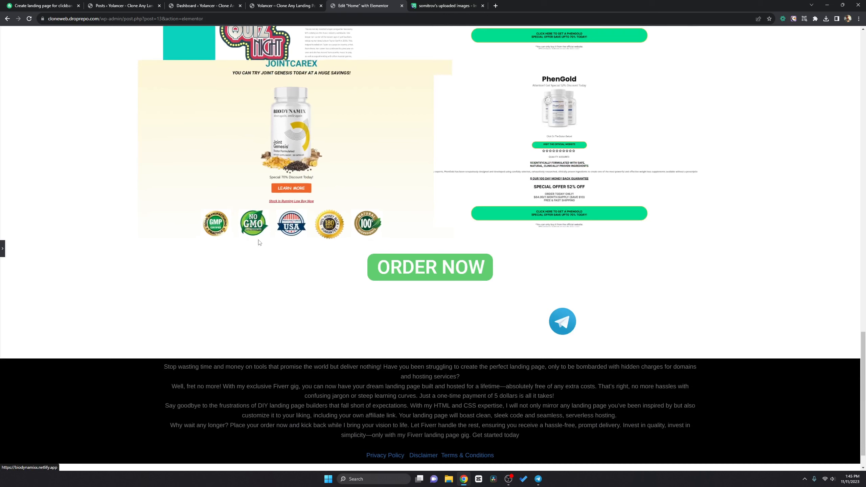
pyautogui.click(3, 249)
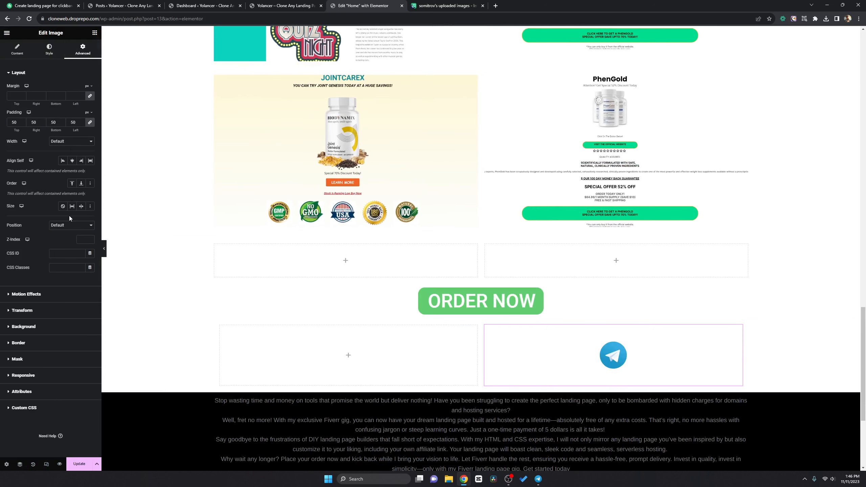
# - Make the Telegram icon sticky to the top through its motion effects
pyautogui.click(26, 294)
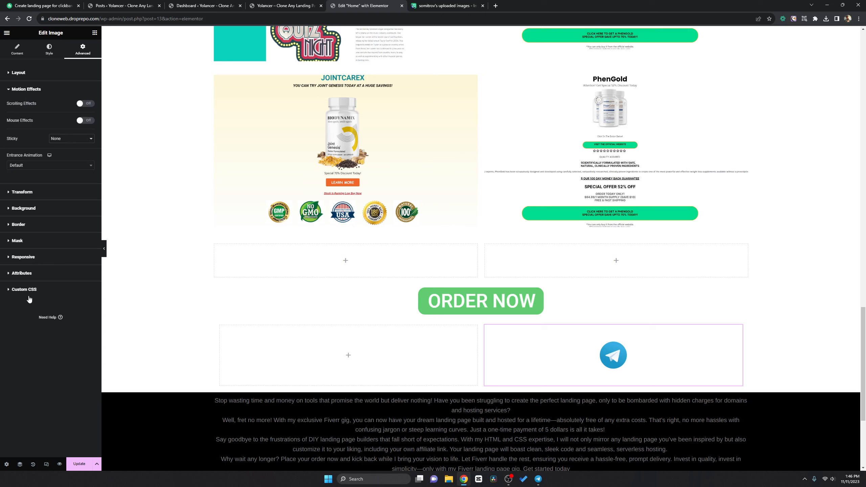
pyautogui.click(58, 139)
pyautogui.click(55, 151)
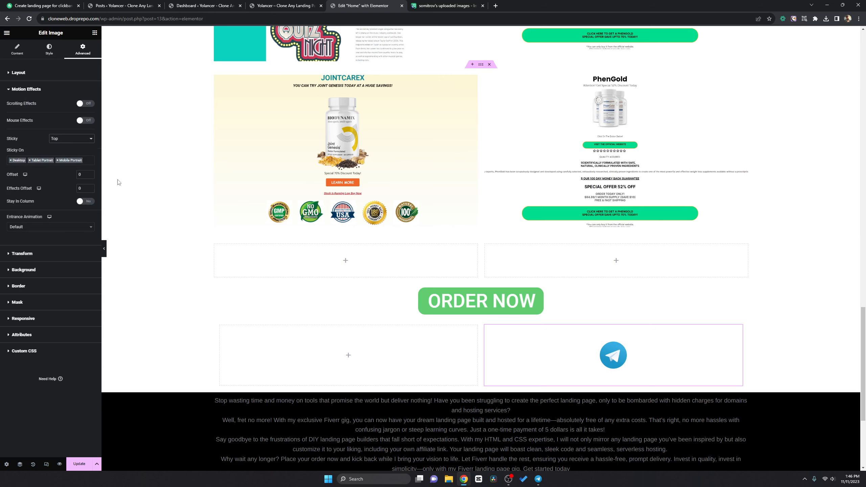
# - Try the Fade In Left and Bounce In entrance animations on the Telegram icon
pyautogui.scroll(-5, 532, 334)
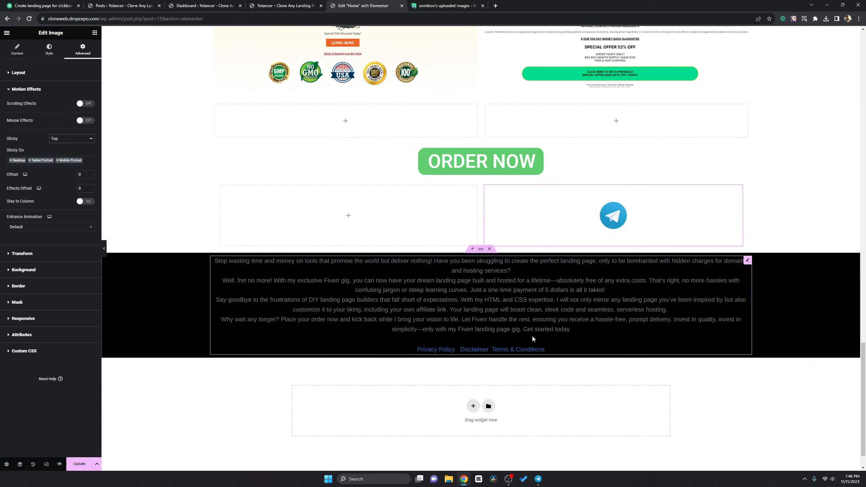
pyautogui.scroll(4, 532, 335)
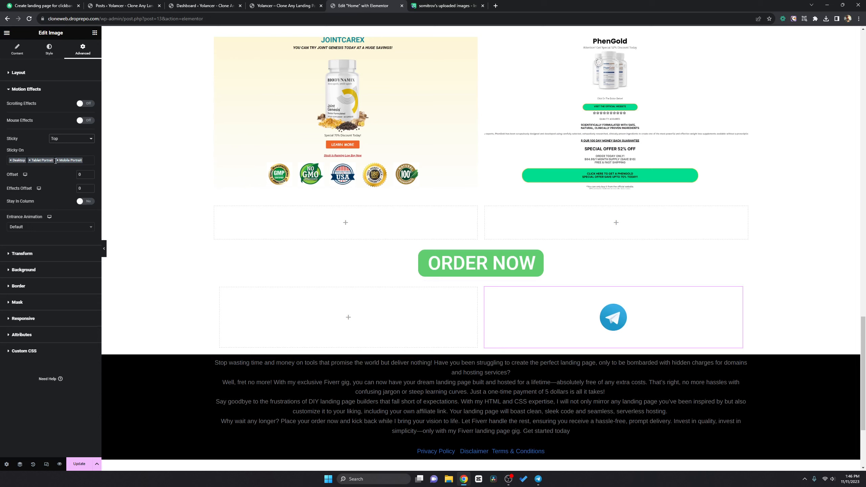
pyautogui.click(75, 140)
pyautogui.click(29, 149)
pyautogui.click(65, 227)
pyautogui.click(69, 208)
pyautogui.click(61, 228)
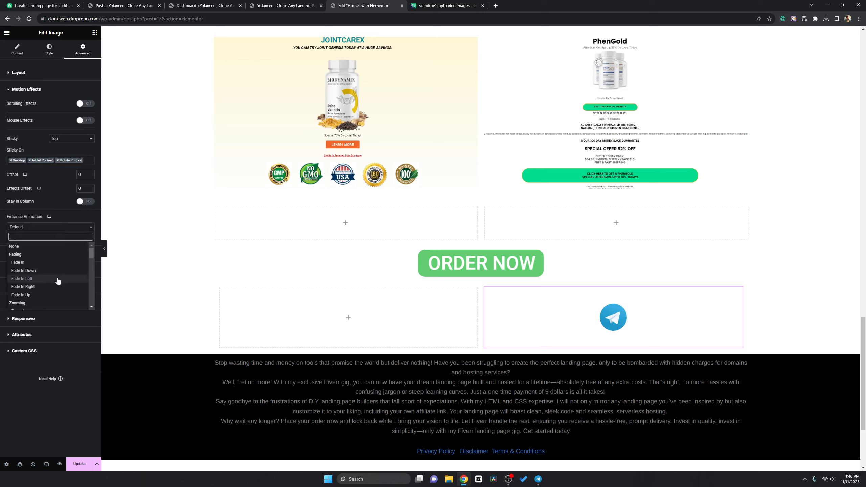
pyautogui.click(58, 279)
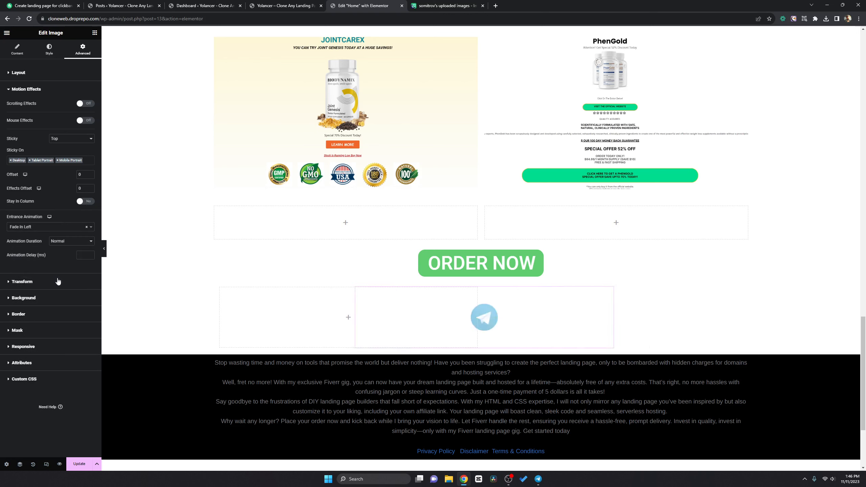
pyautogui.click(68, 227)
pyautogui.scroll(-2, 41, 276)
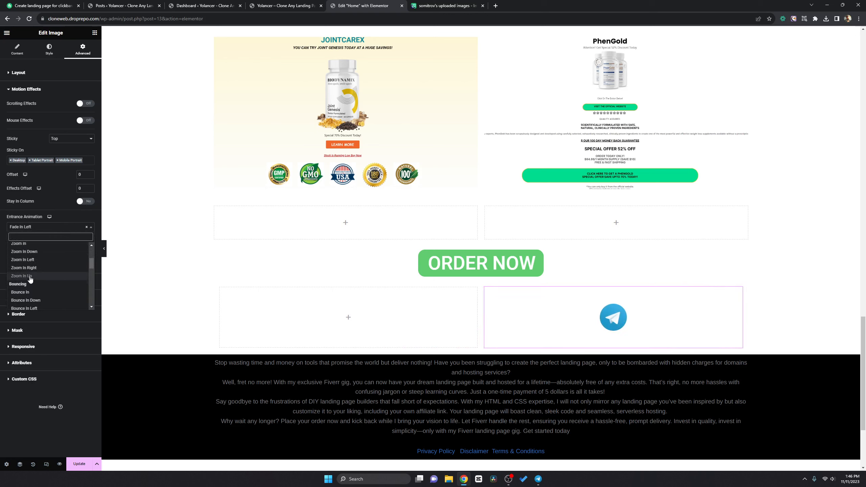
pyautogui.click(28, 292)
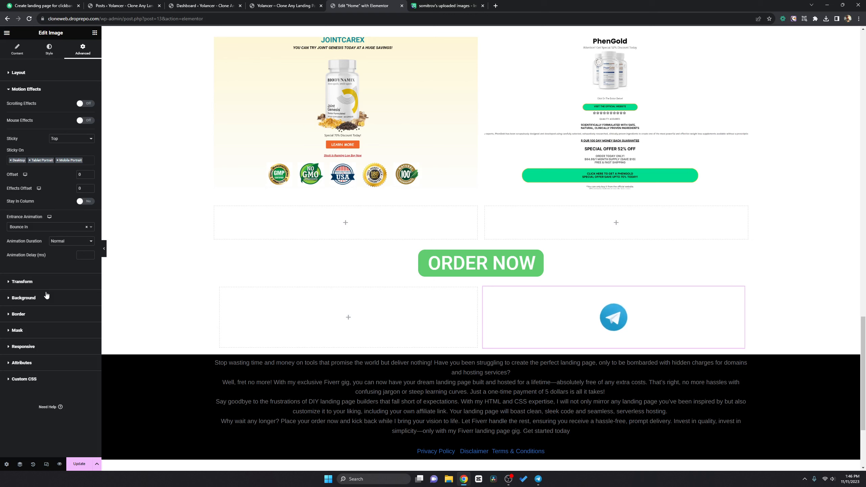
# - Try the Bounce, Light Speed In and Jello entrance animations on the Telegram icon
pyautogui.click(61, 228)
pyautogui.scroll(3, 41, 273)
pyautogui.click(37, 294)
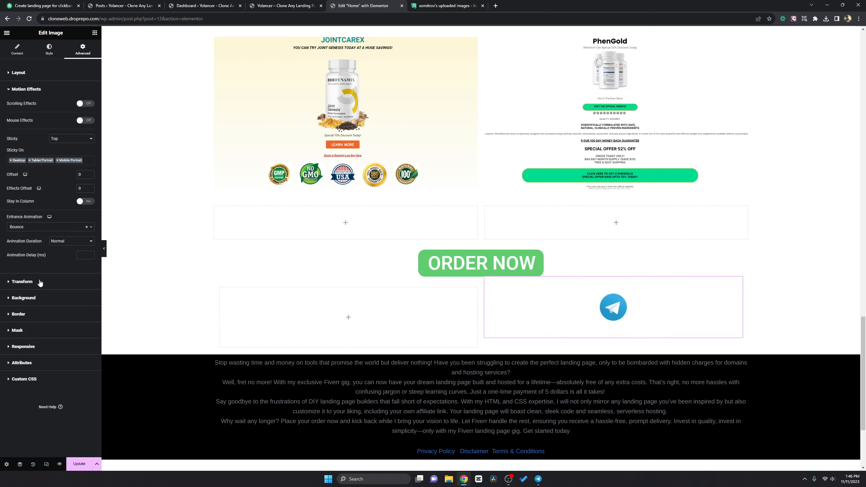
pyautogui.click(45, 227)
pyautogui.scroll(-2, 43, 273)
pyautogui.click(35, 290)
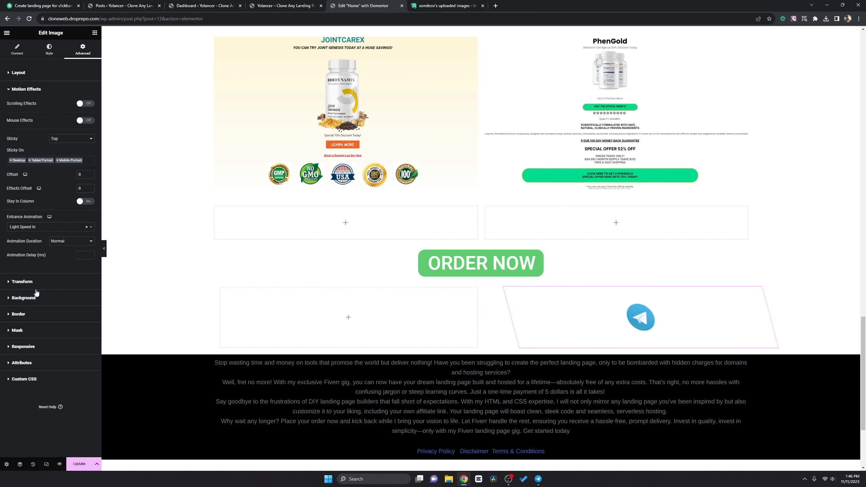
pyautogui.click(39, 227)
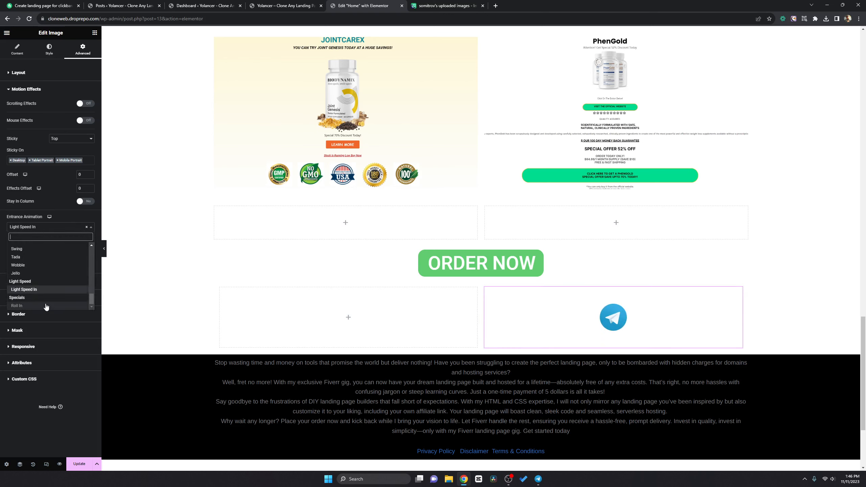
pyautogui.click(37, 283)
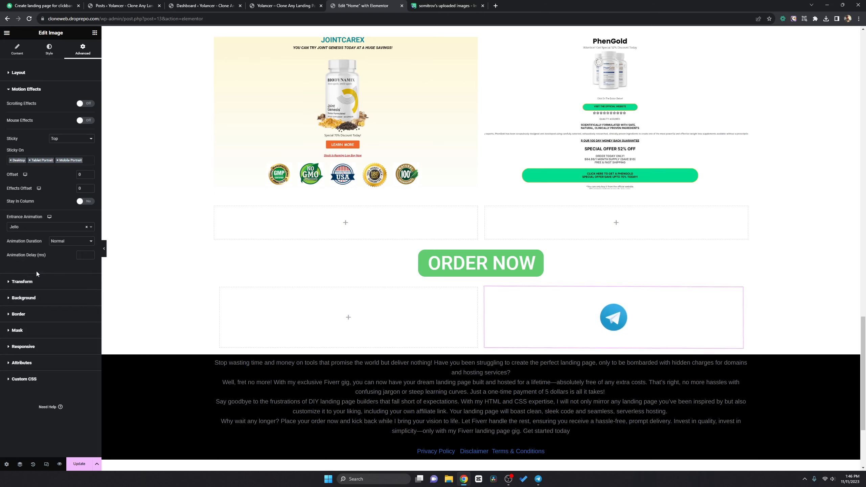
# - Set the Telegram icon's entrance animation to Wobble and its sticky setting to None
pyautogui.click(38, 228)
pyautogui.click(29, 265)
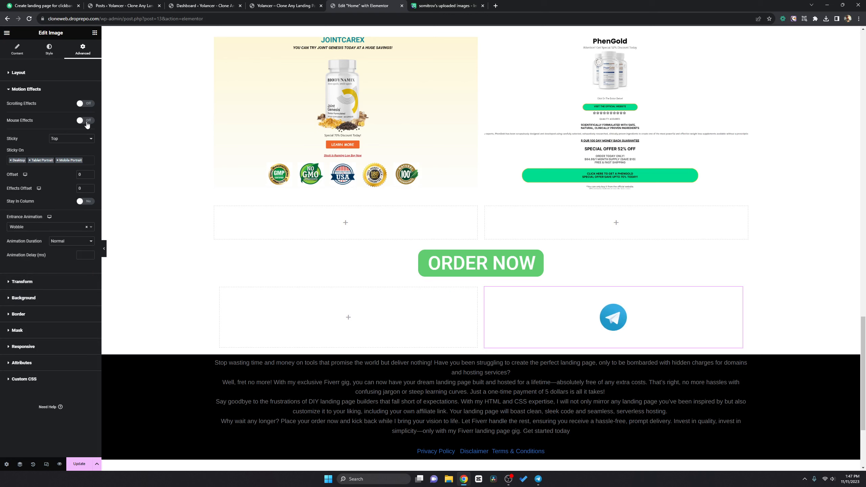
pyautogui.click(77, 139)
pyautogui.click(63, 146)
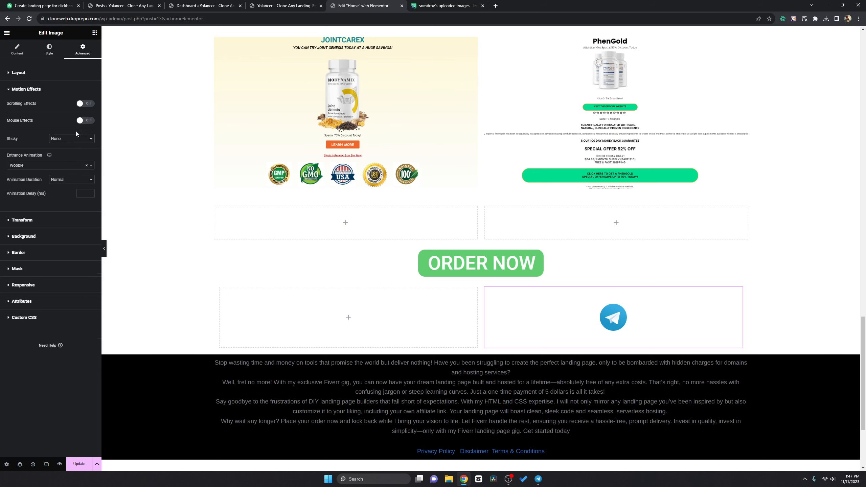
# - Enable mouse effects for the Telegram icon, with 3D Tilt set to the Opposite direction and Mouse Track active
pyautogui.click(85, 104)
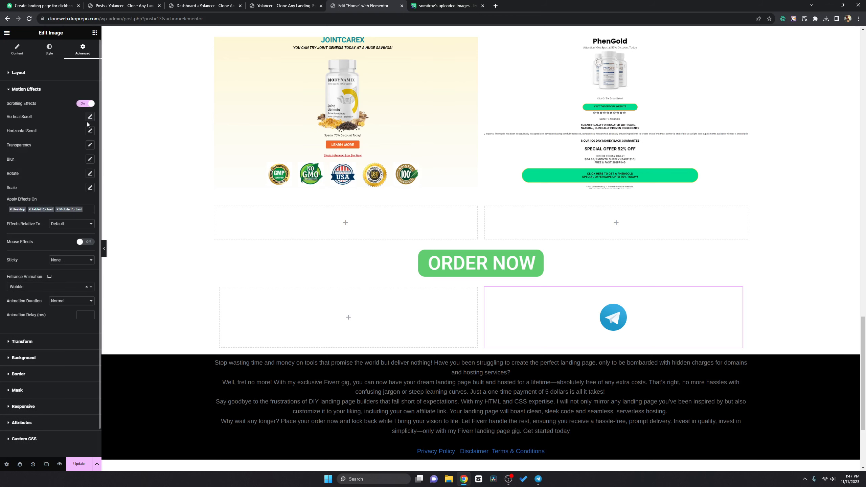
pyautogui.click(87, 105)
pyautogui.click(88, 121)
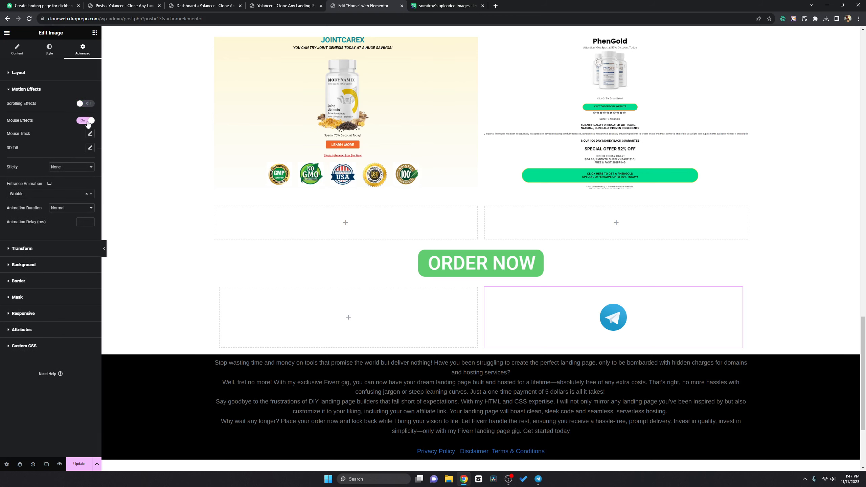
pyautogui.click(91, 149)
pyautogui.click(73, 166)
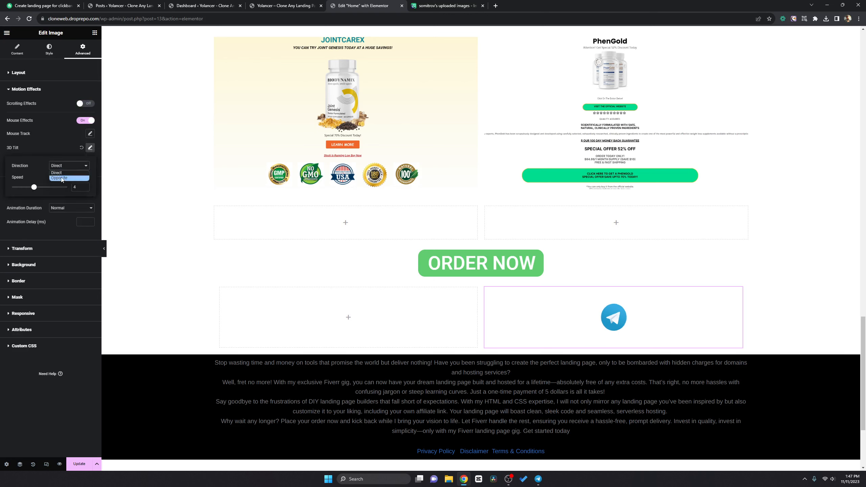
pyautogui.click(65, 178)
pyautogui.scroll(2, 621, 307)
pyautogui.click(91, 134)
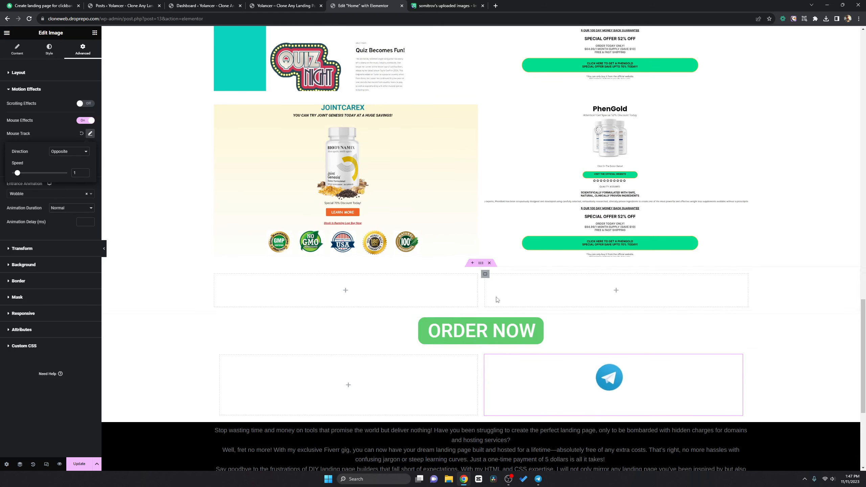
pyautogui.click(72, 136)
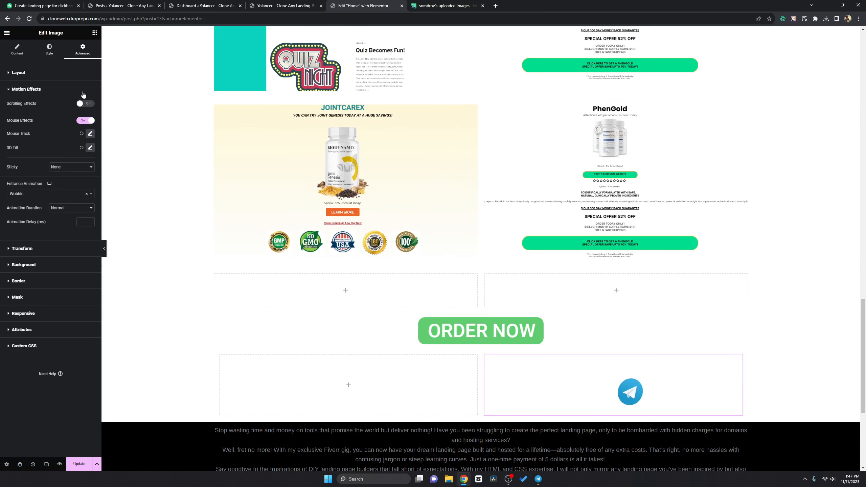
# - Enable scrolling effects with Vertical Scroll for the Telegram icon and check how it moves as the page scrolls
pyautogui.click(87, 104)
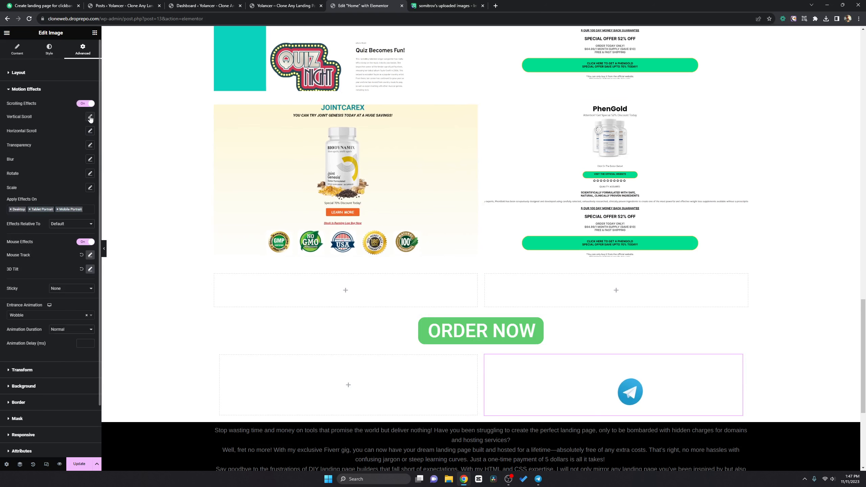
pyautogui.click(90, 117)
pyautogui.scroll(-5, 492, 406)
pyautogui.scroll(10, 493, 407)
pyautogui.scroll(-8, 490, 408)
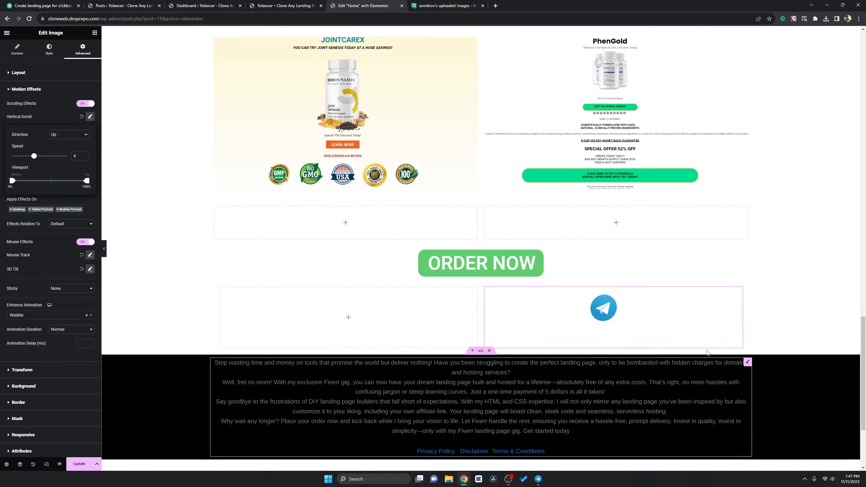
pyautogui.click(90, 117)
pyautogui.scroll(8, 284, 217)
pyautogui.scroll(-5, 284, 217)
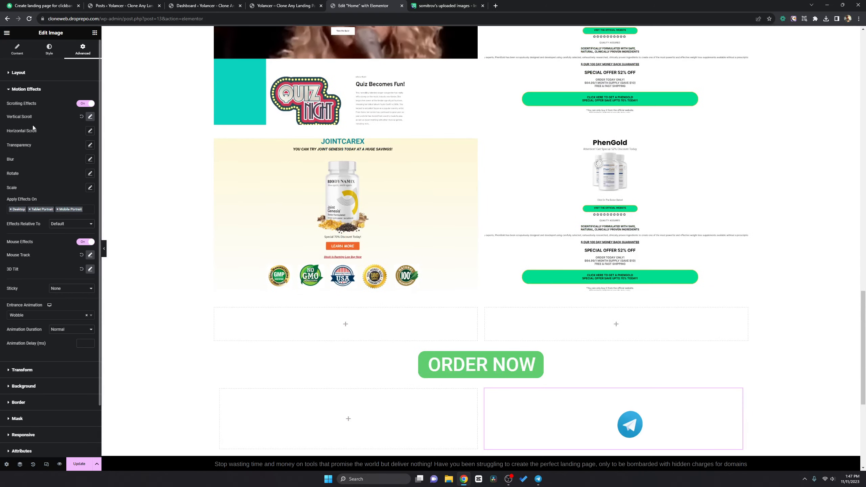
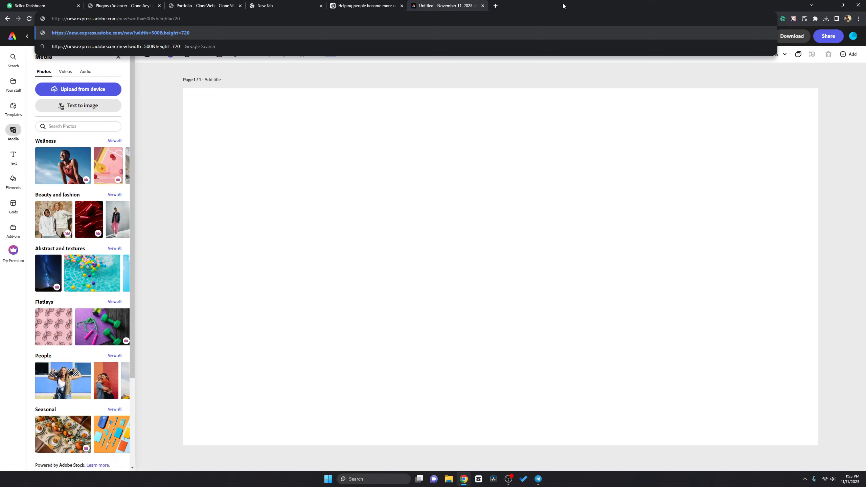
# - Create a new blank Adobe Express canvas with width 500 and height 120 through the page address
pyautogui.press('BackSpace')
pyautogui.press('BackSpace')
pyautogui.press('BackSpace')
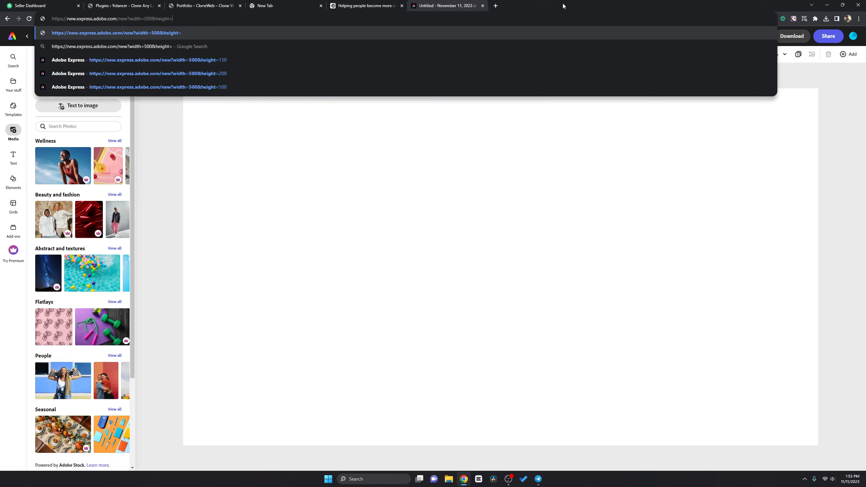
pyautogui.write('120')
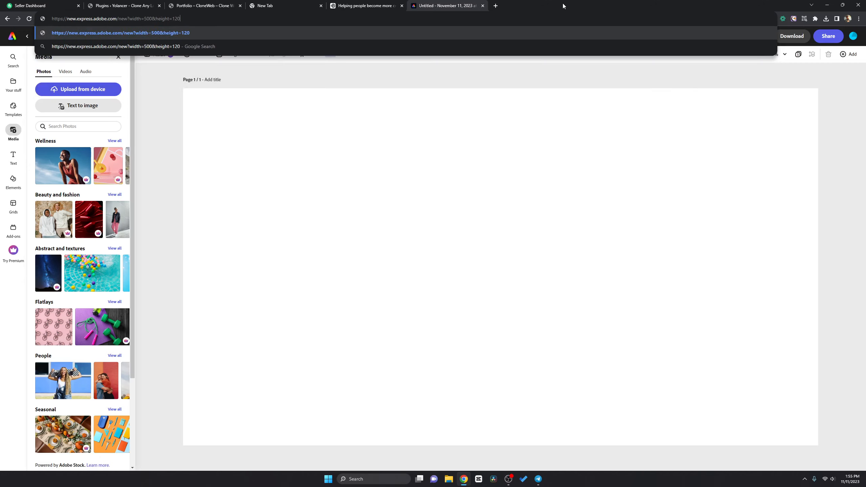
pyautogui.press('Return')
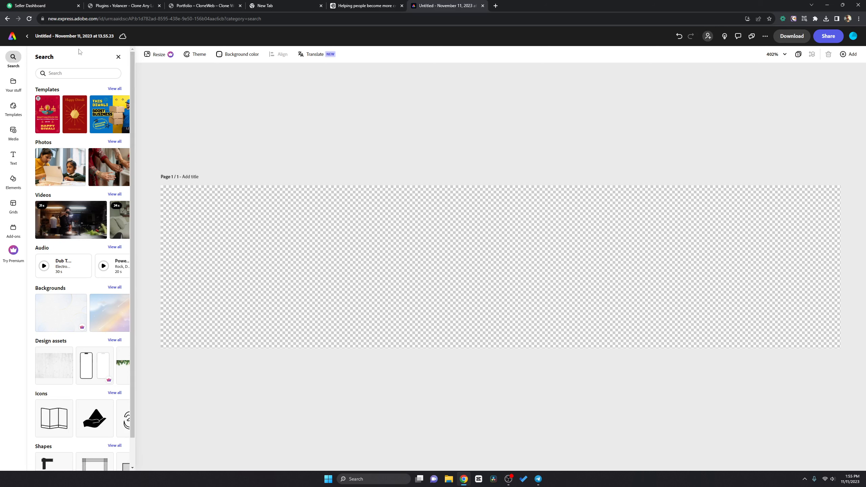
# - Try to rename the new Adobe Express document as CloneWeb Logo
pyautogui.click(67, 36)
pyautogui.write('CloneWeb')
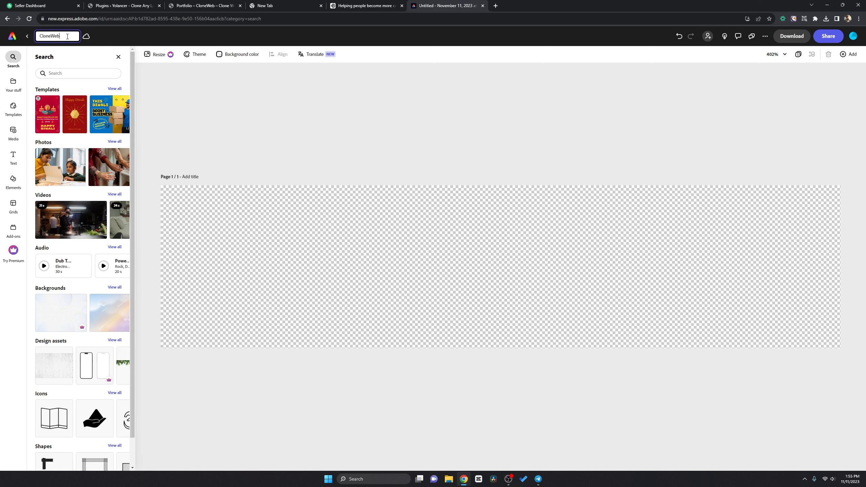
pyautogui.write(' Logo')
pyautogui.press('Return')
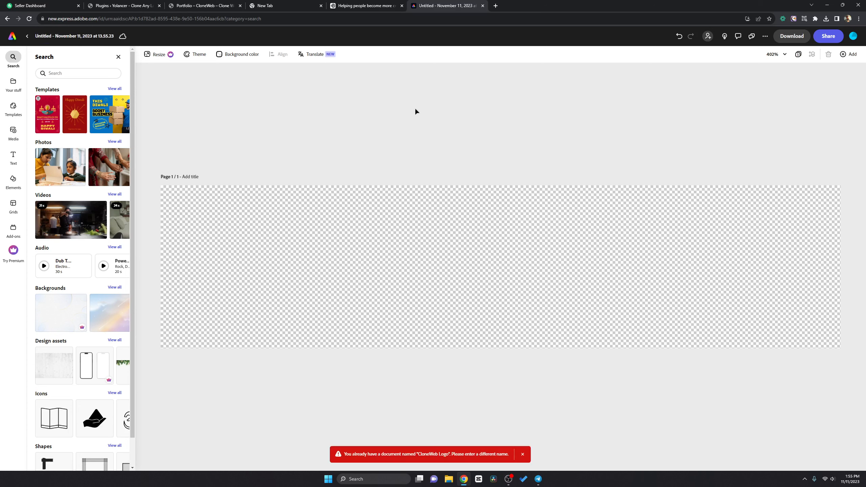
# - Switch to Ideogram and generate 16:10 images in 3d render style from the prompt: Make a logo stylish - " CloneWeb "
pyautogui.click(394, 5)
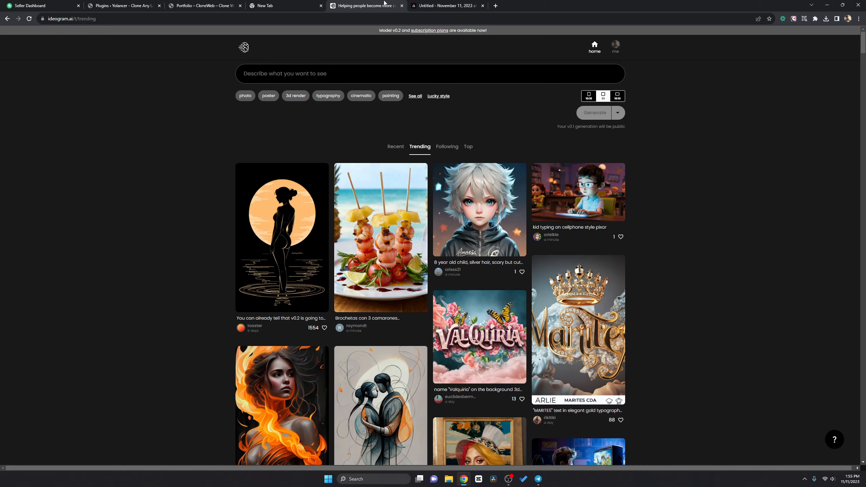
pyautogui.click(613, 97)
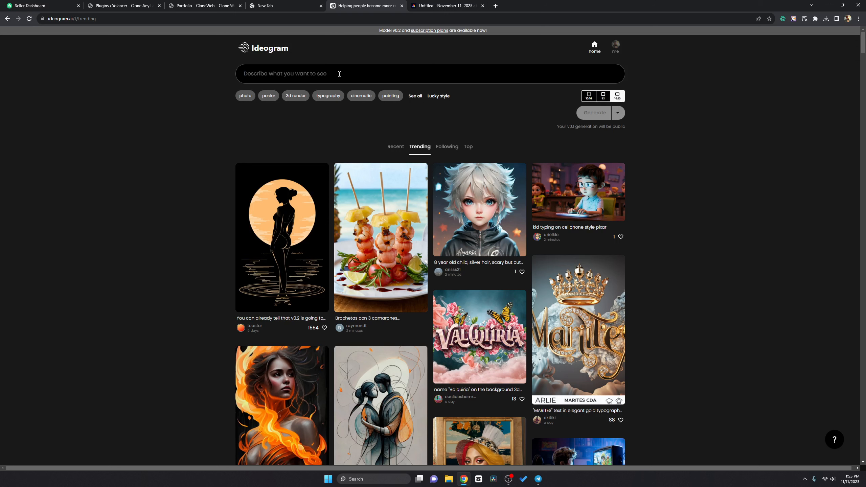
pyautogui.write('Mae')
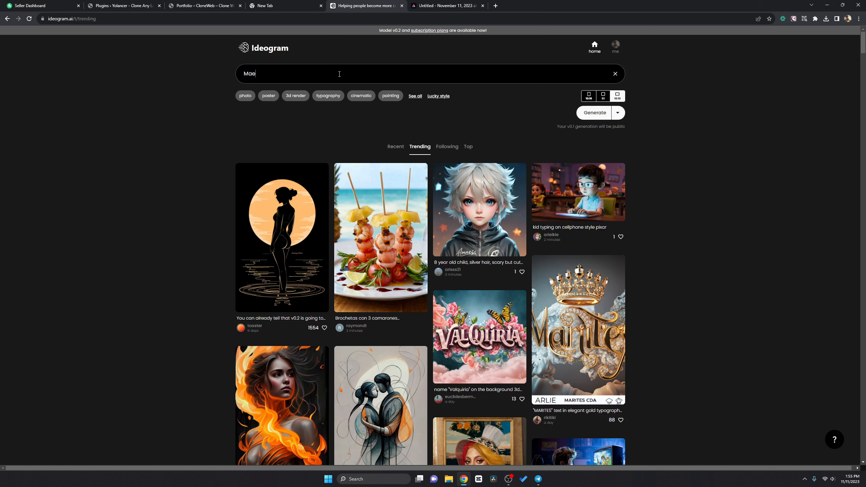
pyautogui.write('ke a logo stylish - "')
pyautogui.write('"')
pyautogui.press('Left')
pyautogui.press('Left')
pyautogui.press('Left')
pyautogui.press('Left')
pyautogui.press('Left')
pyautogui.write('Clonw')
pyautogui.press('BackSpace')
pyautogui.write('eWeb')
pyautogui.click(297, 93)
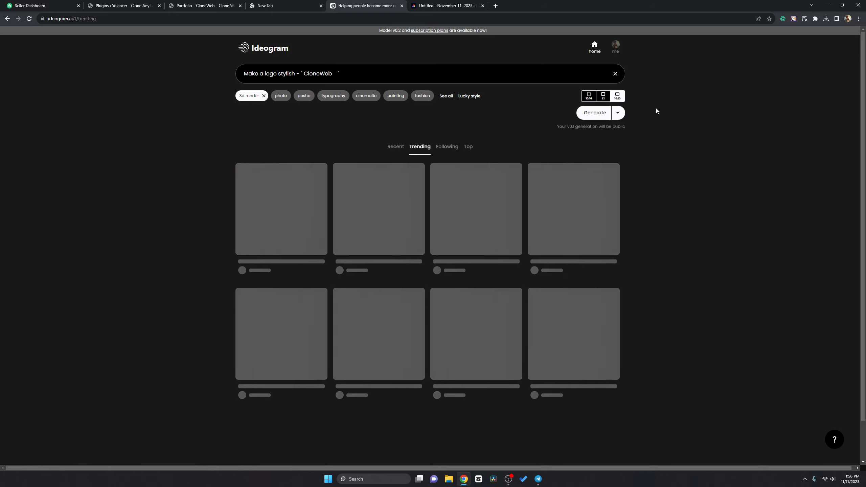
pyautogui.click(595, 113)
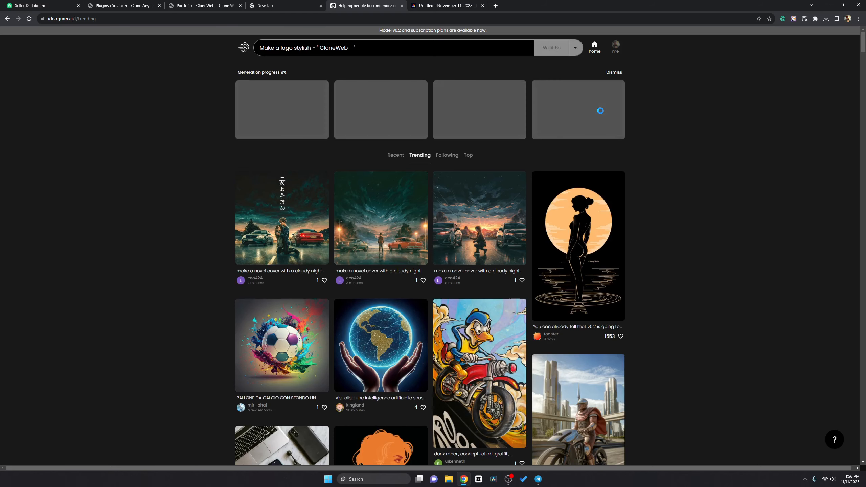
# - Browse the trending image gallery for logo and typography ideas while the CloneWeb images generate
pyautogui.scroll(-2, 416, 215)
pyautogui.scroll(-15, 333, 197)
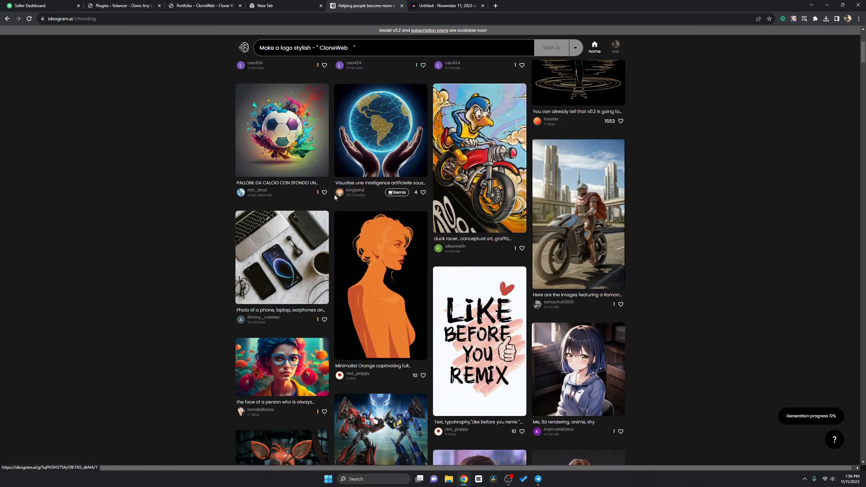
pyautogui.scroll(-12, 333, 195)
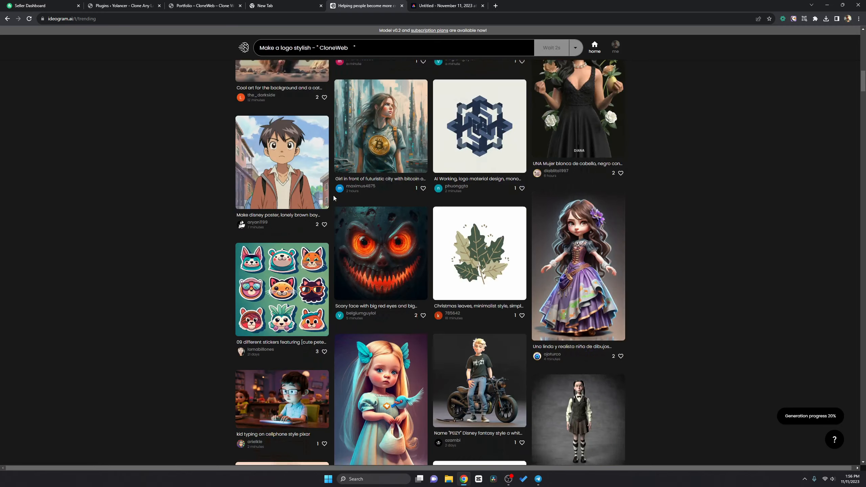
pyautogui.scroll(-15, 333, 195)
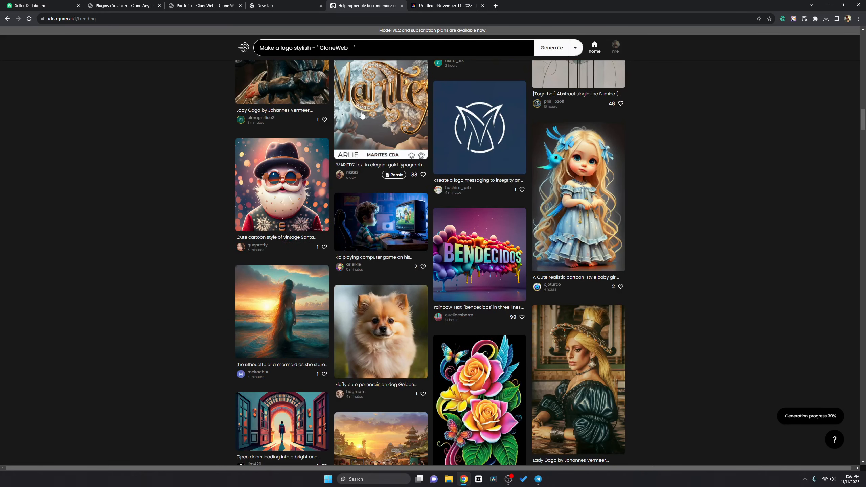
pyautogui.scroll(1, 445, 208)
pyautogui.scroll(-6, 445, 208)
pyautogui.scroll(4, 445, 207)
pyautogui.scroll(13, 444, 208)
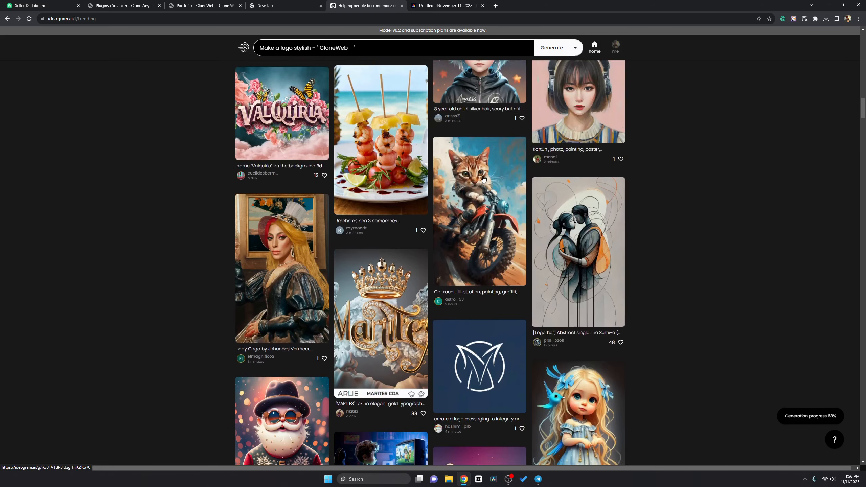
# - Examine the second generated CloneWeb logo and its remix options, and return to the trending gallery
pyautogui.scroll(11, 483, 178)
pyautogui.scroll(-5, 484, 178)
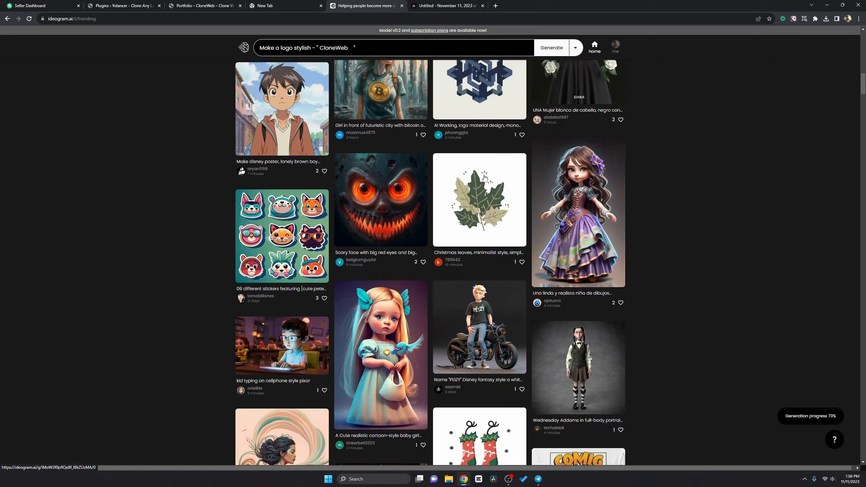
pyautogui.scroll(16, 485, 178)
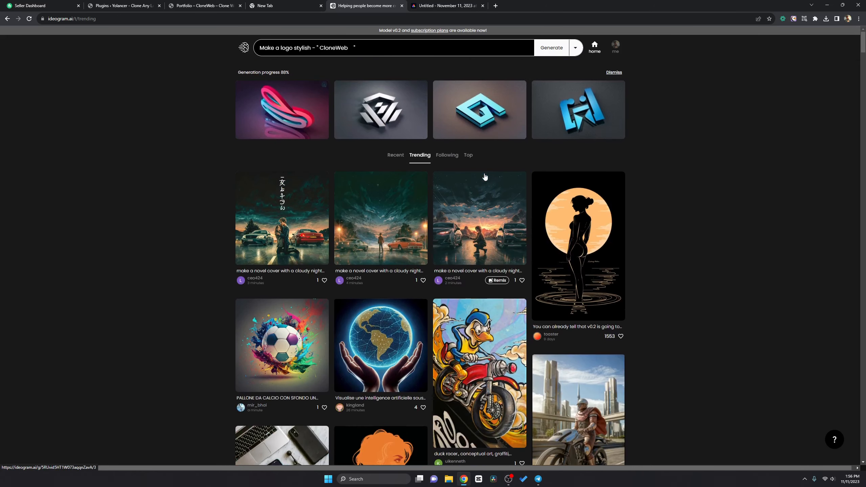
pyautogui.click(400, 115)
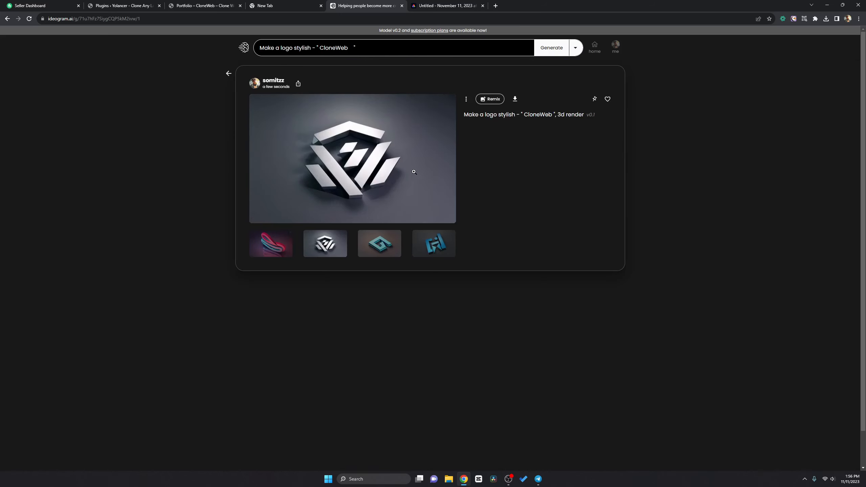
pyautogui.click(486, 99)
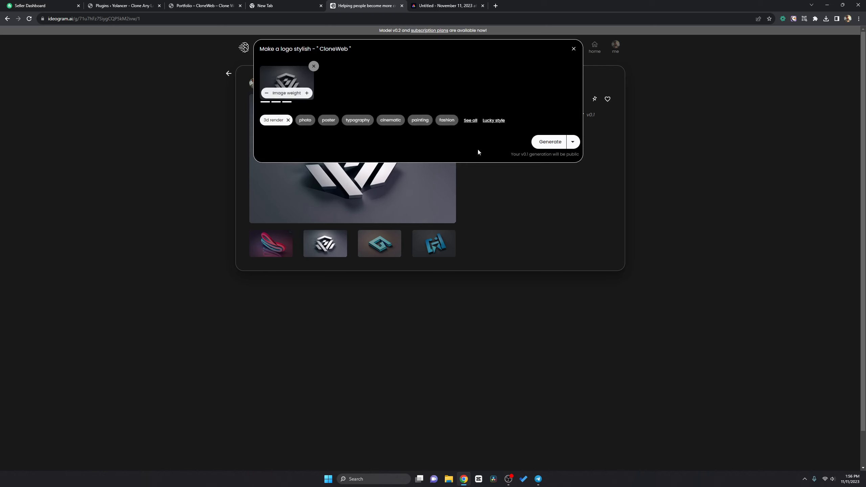
pyautogui.click(574, 49)
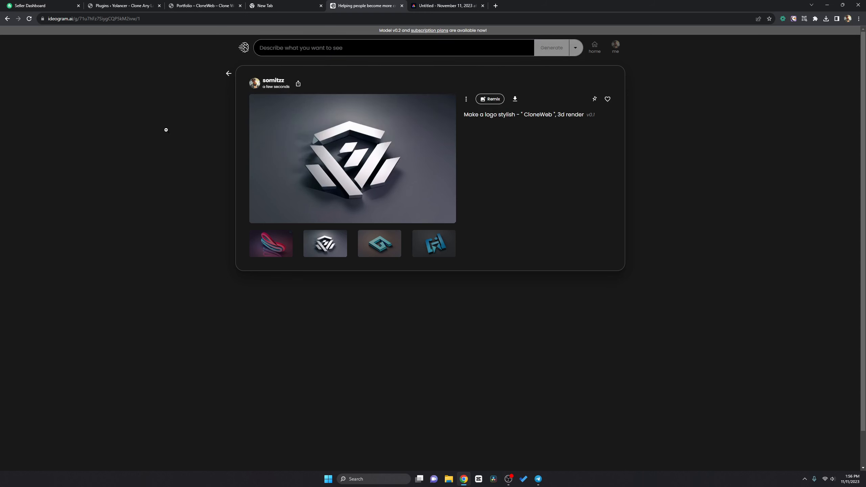
pyautogui.click(212, 80)
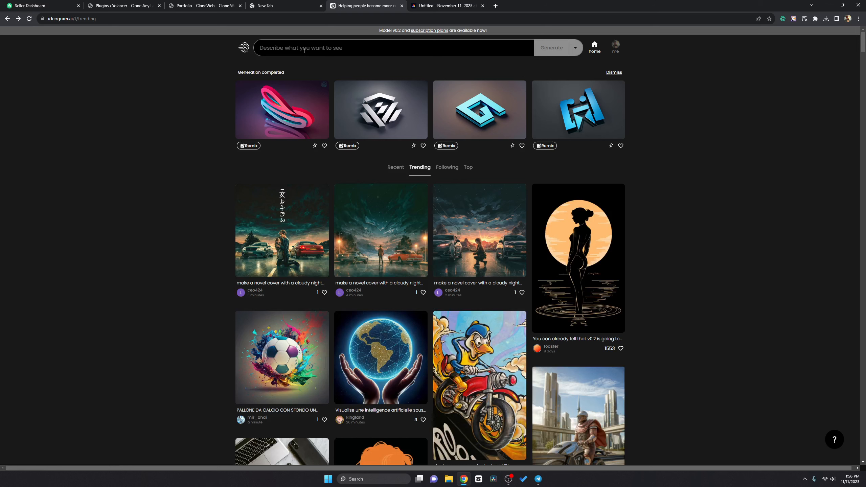
# - Generate a new set of 16:10 images from the prompt: make a stylish cloud logo
pyautogui.click(305, 51)
pyautogui.write('make')
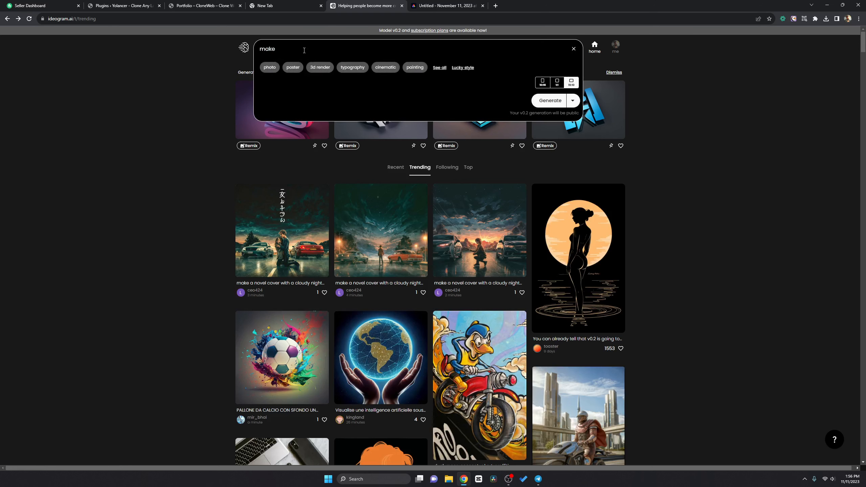
pyautogui.write(' a style')
pyautogui.write('ish cloud logo')
pyautogui.press('Return')
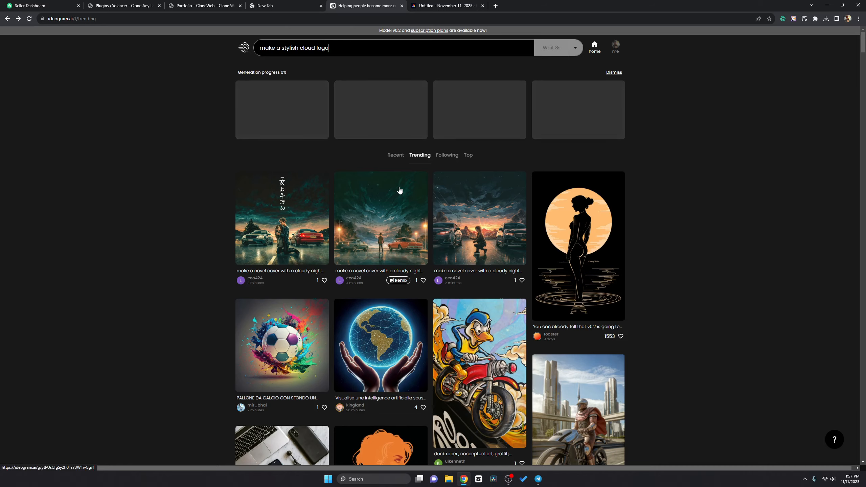
pyautogui.scroll(-6, 399, 190)
pyautogui.scroll(-1, 375, 166)
pyautogui.scroll(2, 381, 140)
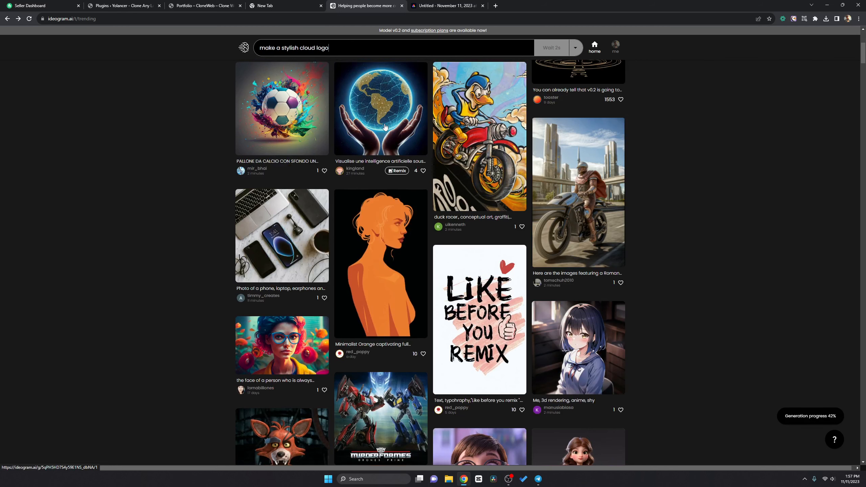
# - Remix the CLOUD SNAME logo with the prompt: make a stylish cloud logo, remove text and make more variations
pyautogui.scroll(6, 385, 127)
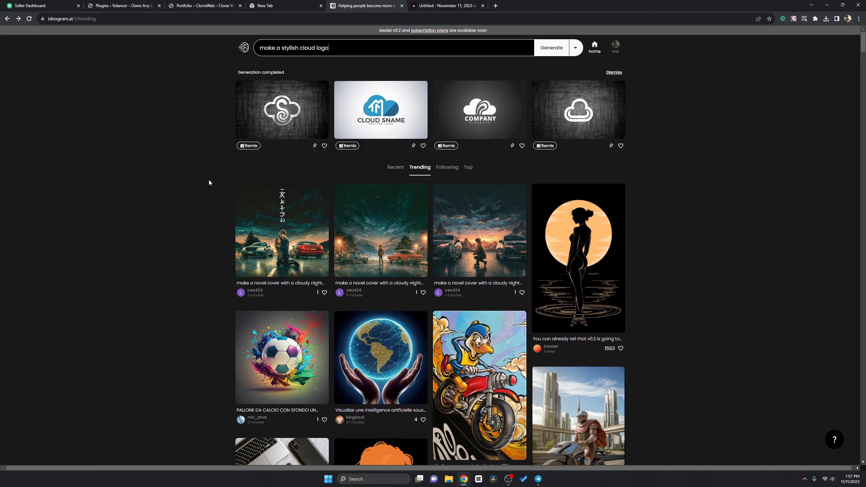
pyautogui.click(388, 111)
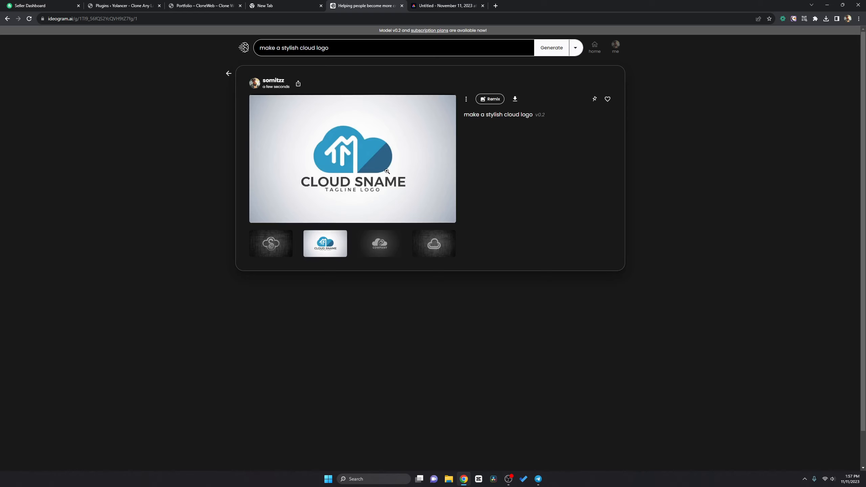
pyautogui.click(490, 99)
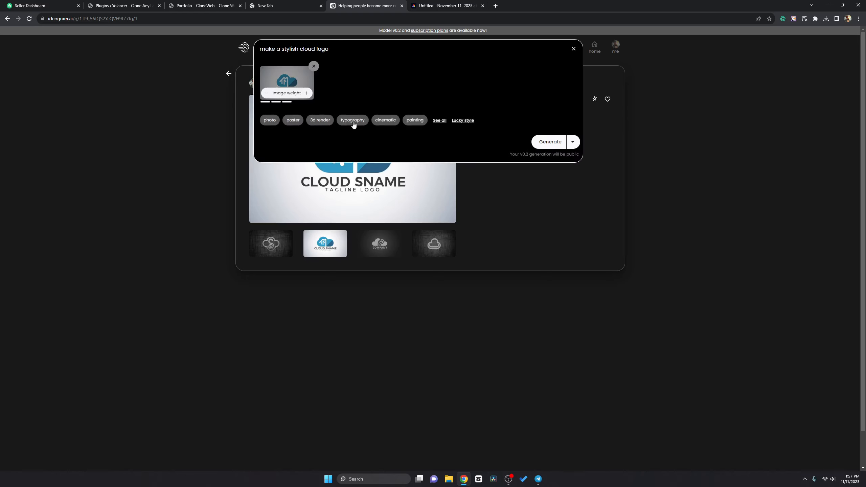
pyautogui.write('ma')
pyautogui.press('BackSpace')
pyautogui.press('BackSpace')
pyautogui.write('remo')
pyautogui.write('ve text and')
pyautogui.write(' make more var')
pyautogui.write('io')
pyautogui.write('tions')
pyautogui.press('Return')
# - Return to the trending gallery and check the generated variations of the cloud logo
pyautogui.rightClick(163, 126)
pyautogui.click(84, 114)
pyautogui.scroll(-5, 84, 114)
pyautogui.scroll(-6, 84, 114)
pyautogui.scroll(5, 162, 143)
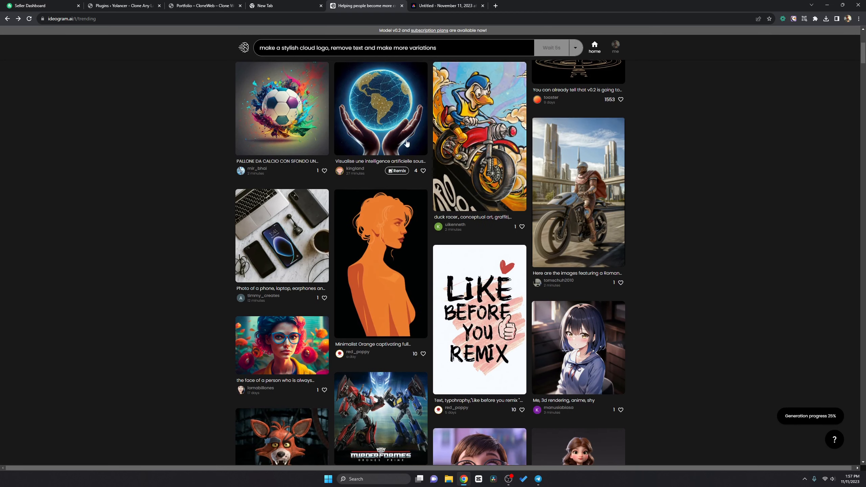
pyautogui.scroll(3, 400, 153)
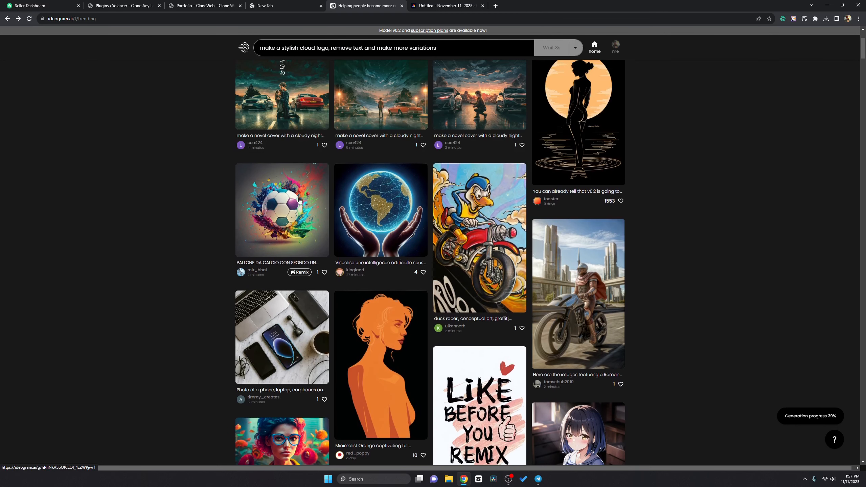
pyautogui.scroll(3, 327, 214)
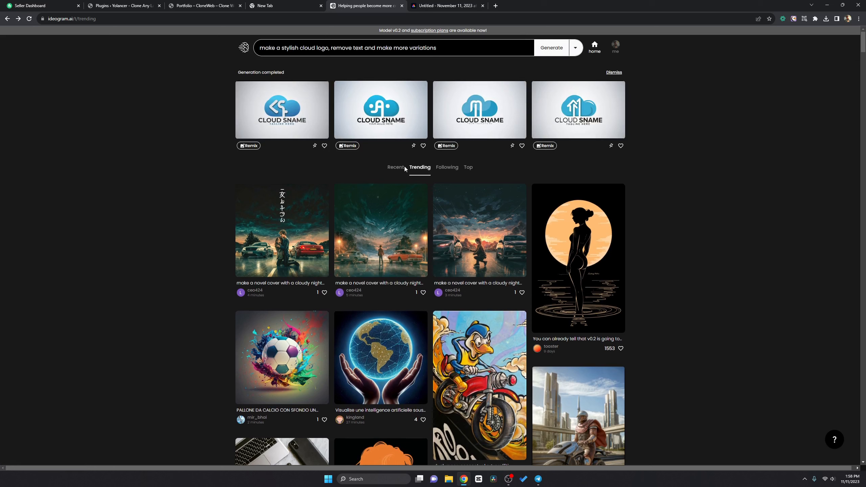
# - Remix the fourth cloud logo variation with the prompt: make a stylish cloud logo, and write inside CloneWeb
pyautogui.click(545, 146)
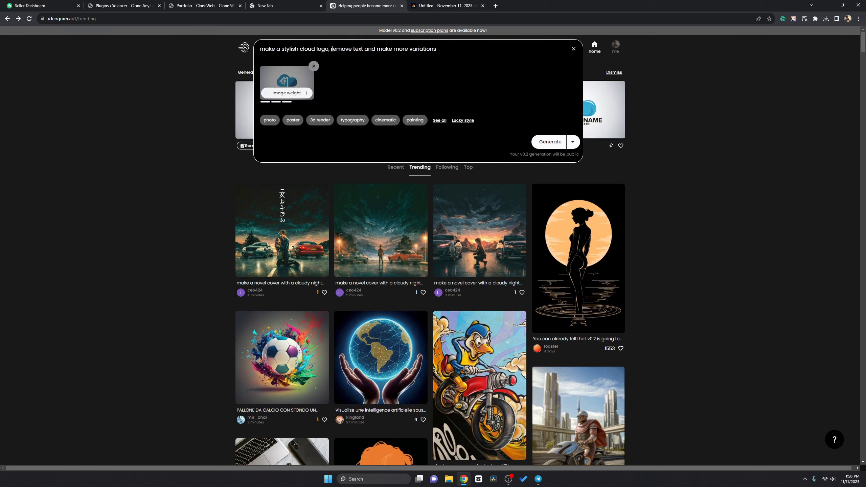
pyautogui.moveTo(332, 48); pyautogui.dragTo(527, 50)
pyautogui.write('and w')
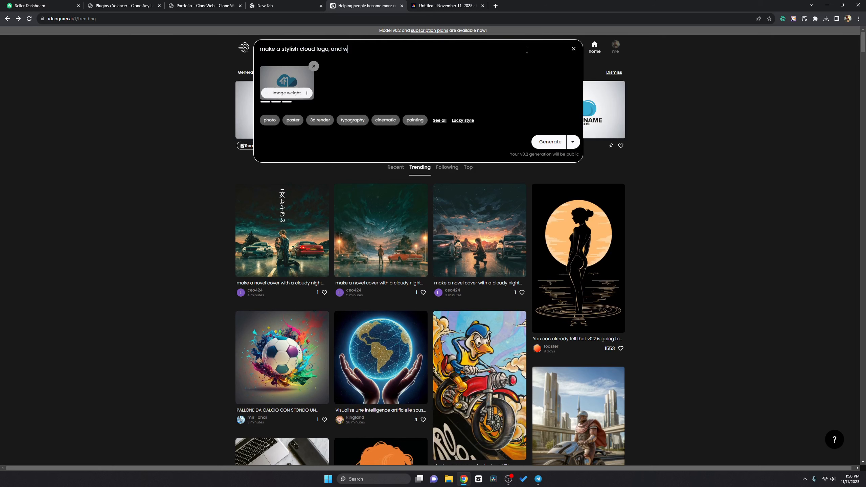
pyautogui.write('rite inside Clone web')
pyautogui.press('BackSpace')
pyautogui.press('BackSpace')
pyautogui.press('BackSpace')
pyautogui.write('Web')
pyautogui.press('Return')
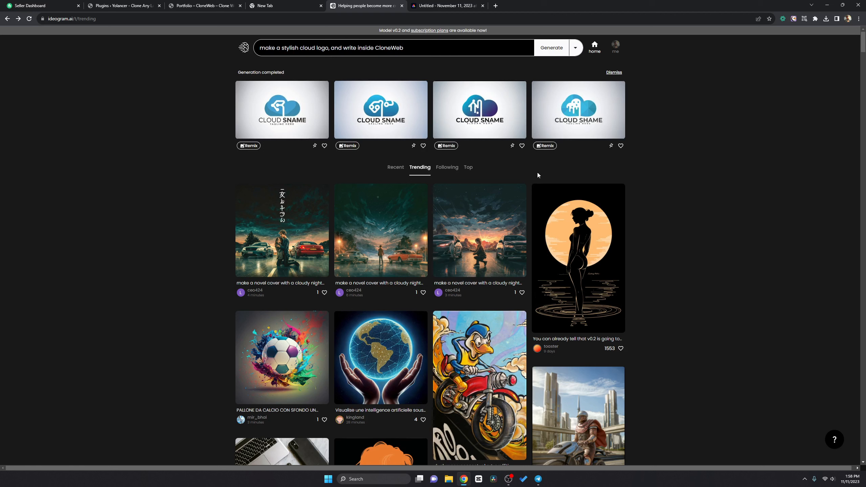
# - Regenerate the remix with the prompt: make a stylish cloud logo, and drwa memory art inside
pyautogui.moveTo(329, 47); pyautogui.dragTo(521, 47)
pyautogui.press('BackSpace')
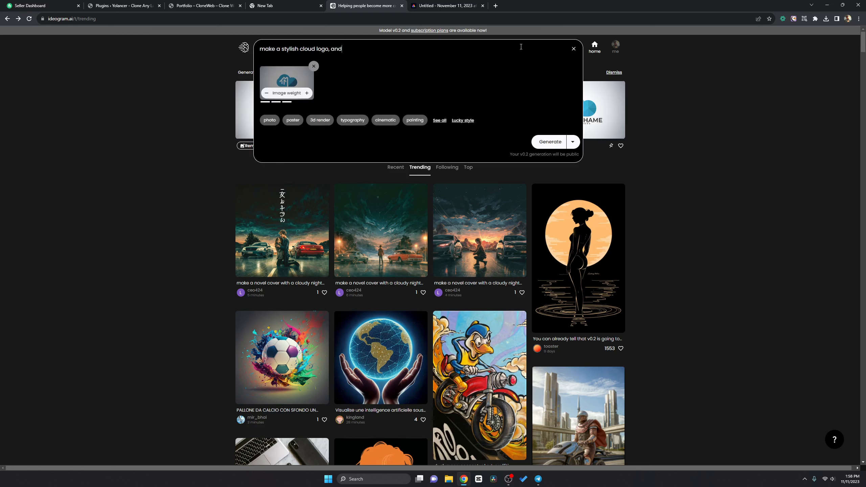
pyautogui.write('and drwa memory art inside')
pyautogui.press('Return')
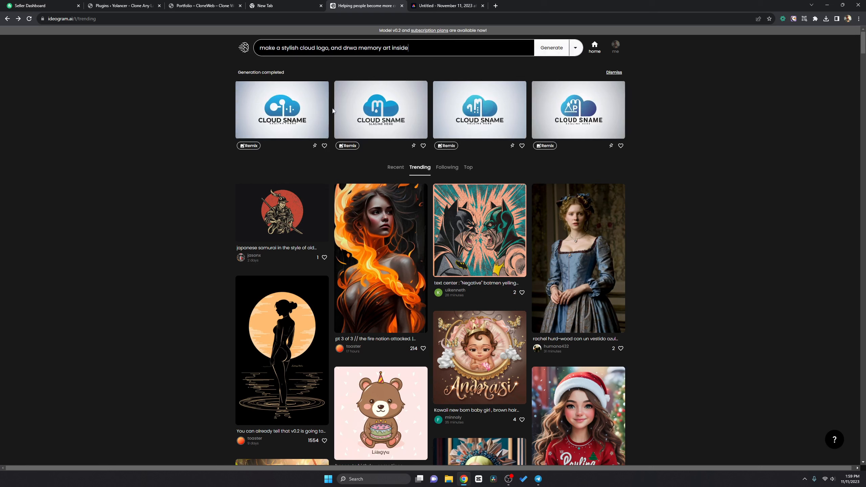
# - Remove the reference image from the remix and generate 16:10 images from the prompt: make cloud logo
pyautogui.click(375, 51)
pyautogui.hotkey('ctrl', 'a')
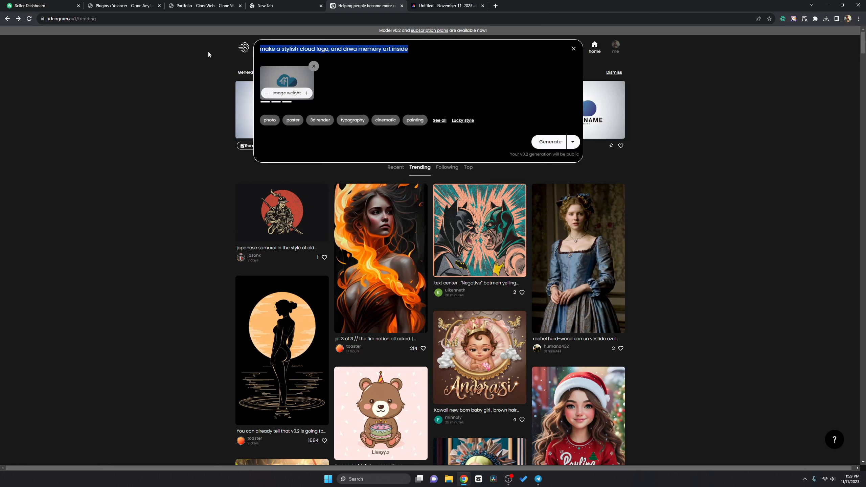
pyautogui.write('make col')
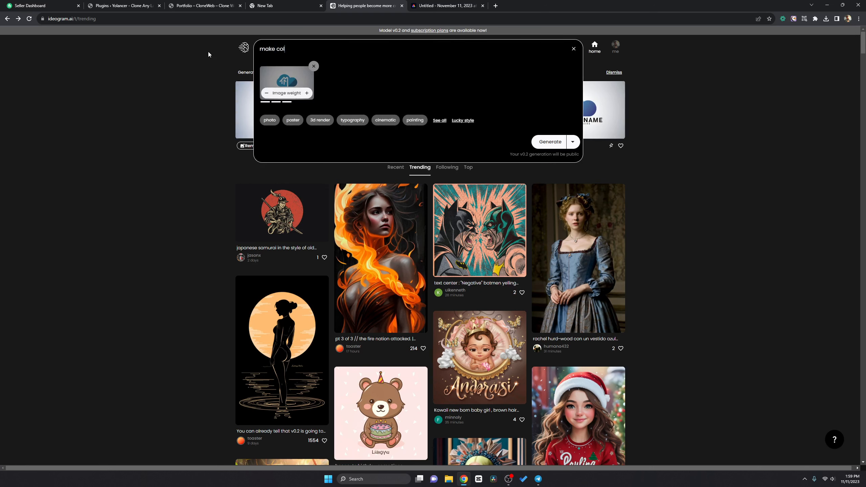
pyautogui.click(314, 66)
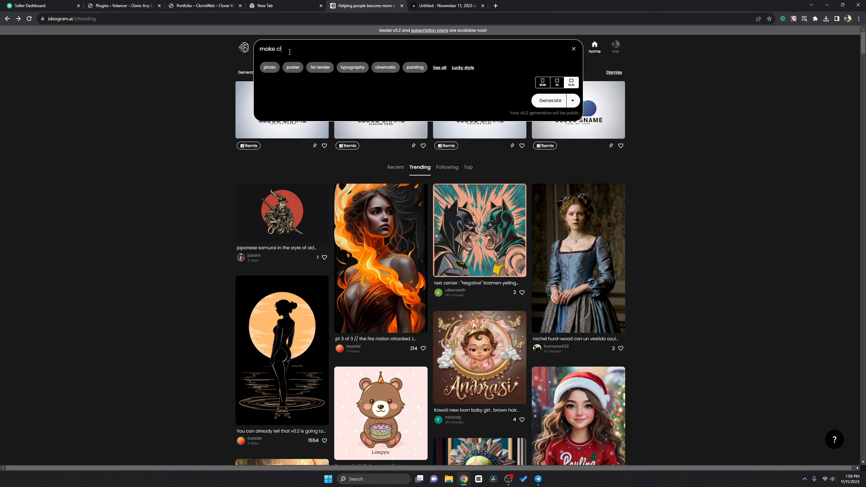
pyautogui.write('loud logo')
pyautogui.press('Return')
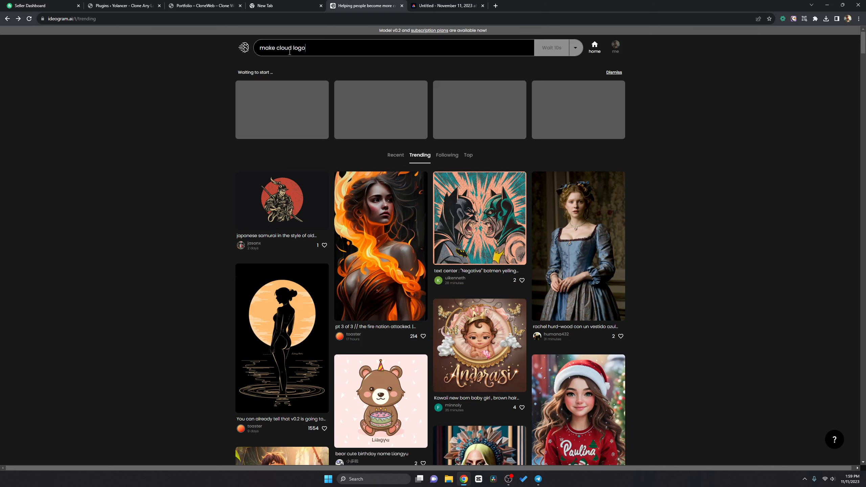
pyautogui.scroll(-2, 124, 131)
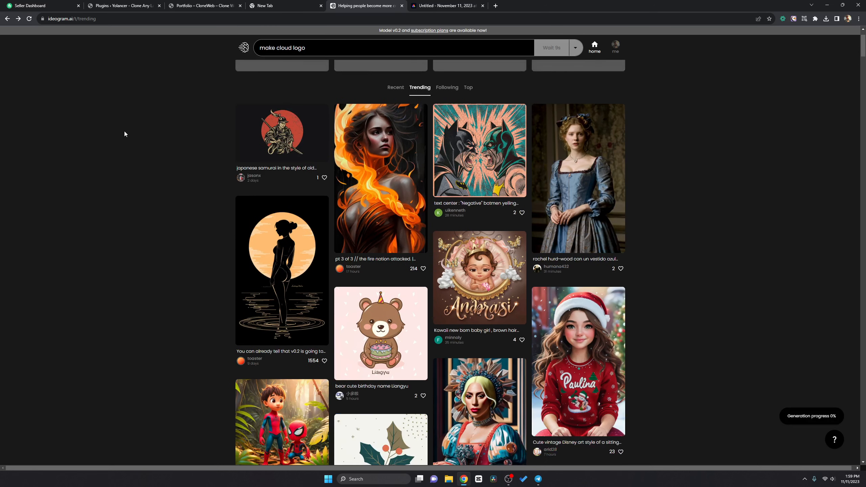
pyautogui.scroll(2, 125, 131)
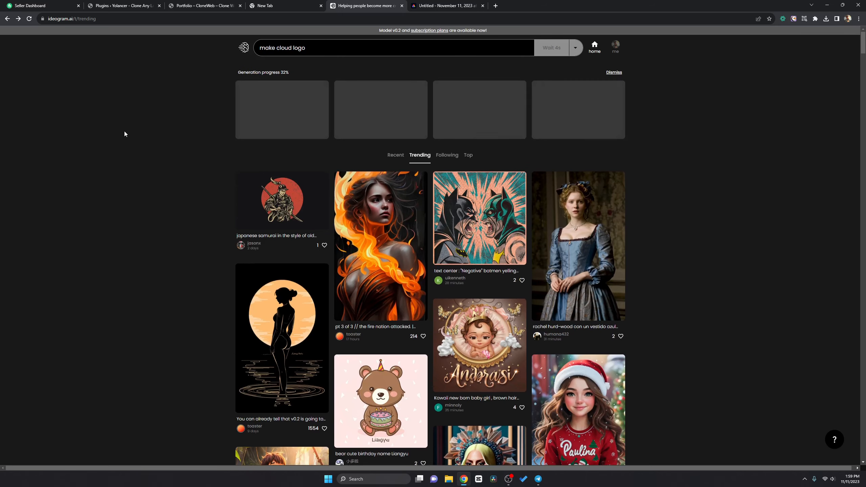
pyautogui.scroll(-15, 124, 131)
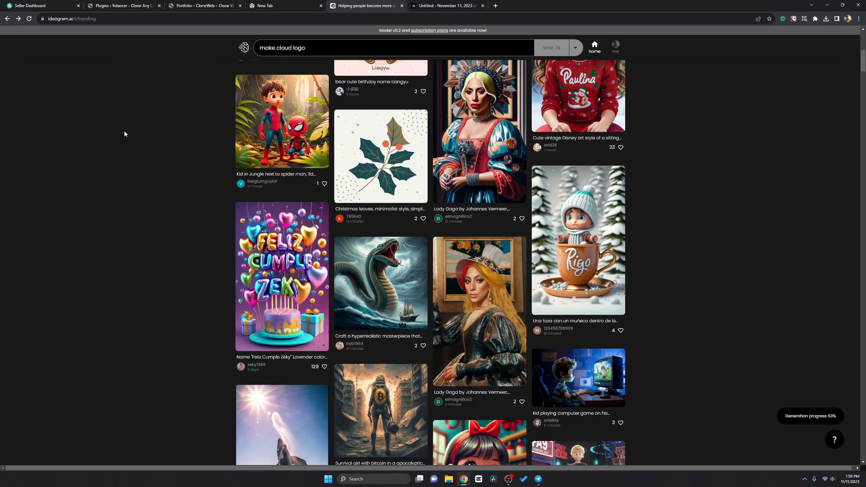
pyautogui.scroll(-9, 124, 131)
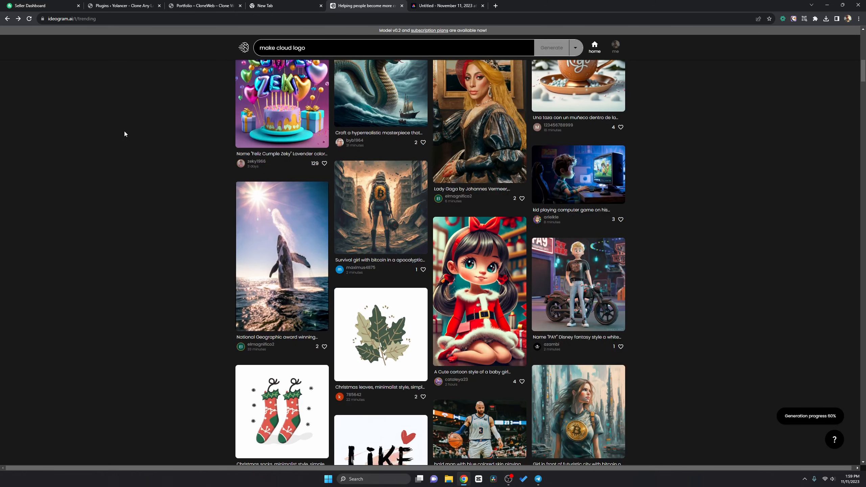
# - Copy the generated MAKEE CLOUD logo image and paste it onto the blank canvas in Adobe Express
pyautogui.scroll(20, 435, 127)
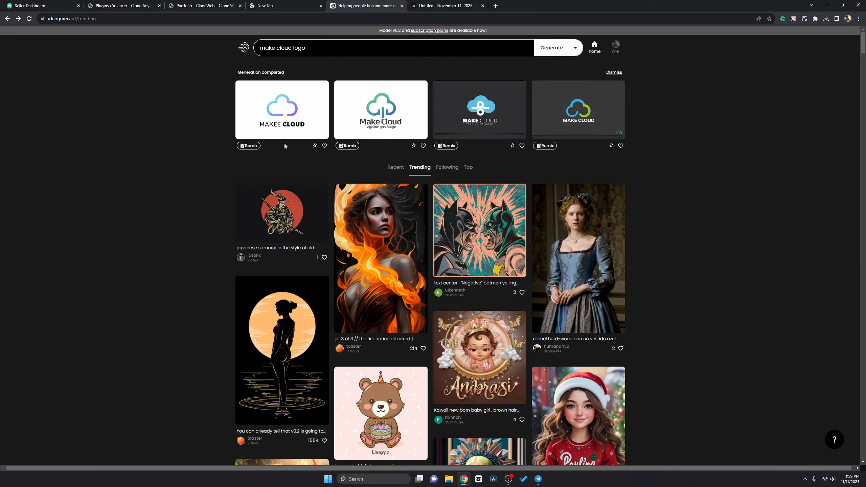
pyautogui.click(272, 123)
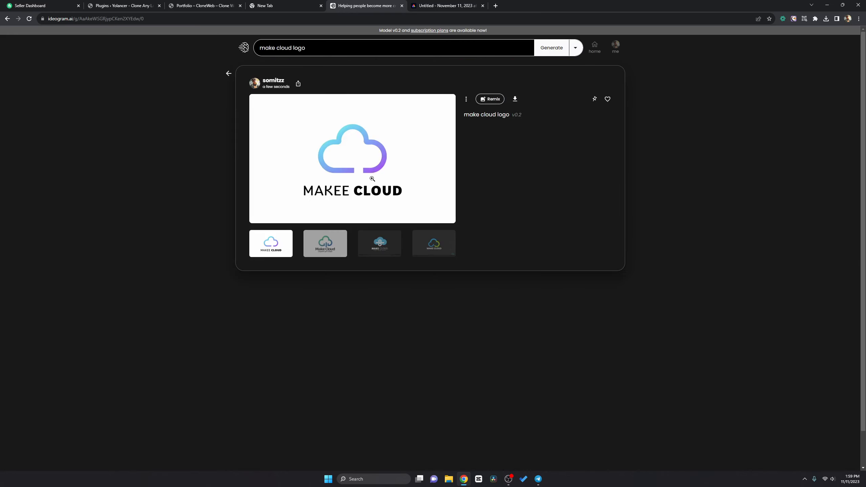
pyautogui.rightClick(364, 163)
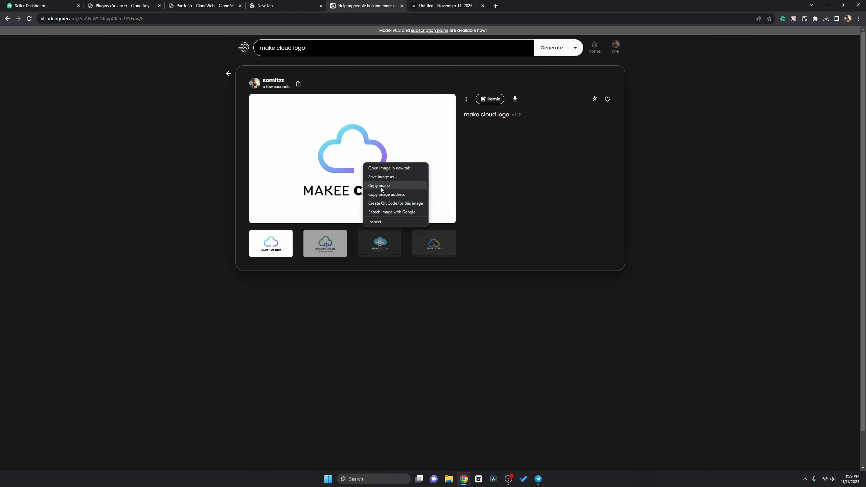
pyautogui.click(381, 187)
pyautogui.click(443, 7)
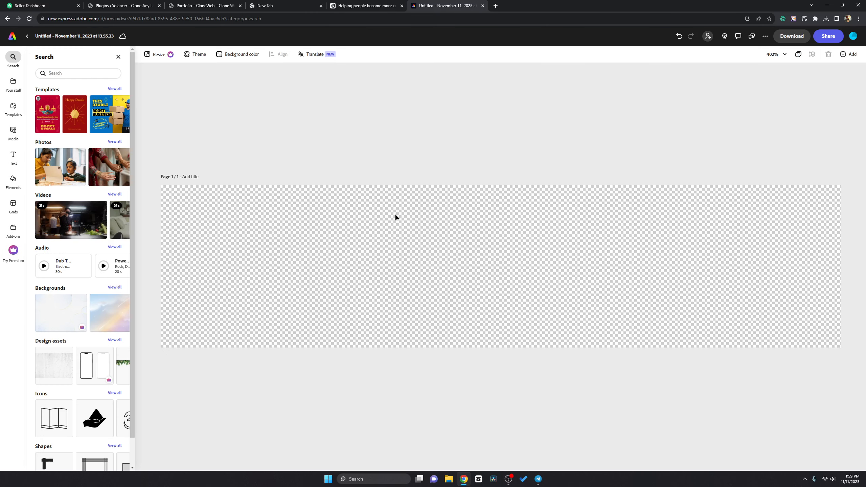
pyautogui.hotkey('ctrl', 'v')
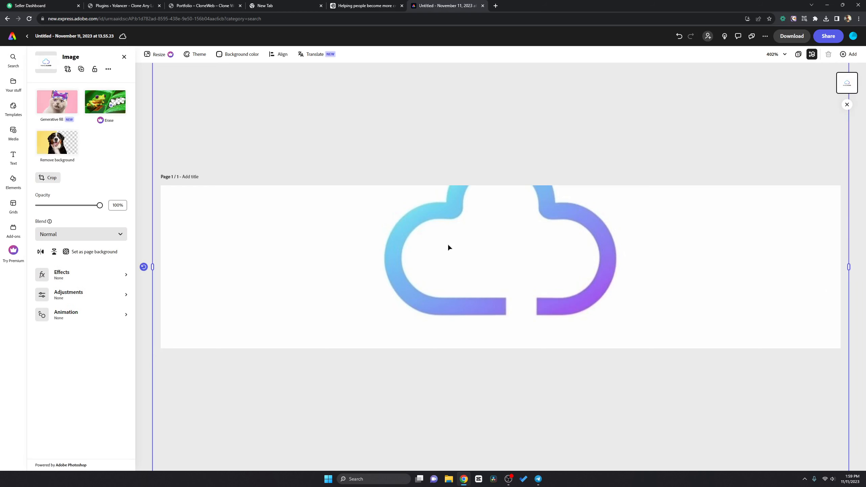
# - Scale down the pasted logo image on the canvas and crop it to the cloud symbol, removing the MAKEE CLOUD text
pyautogui.scroll(-4, 448, 244)
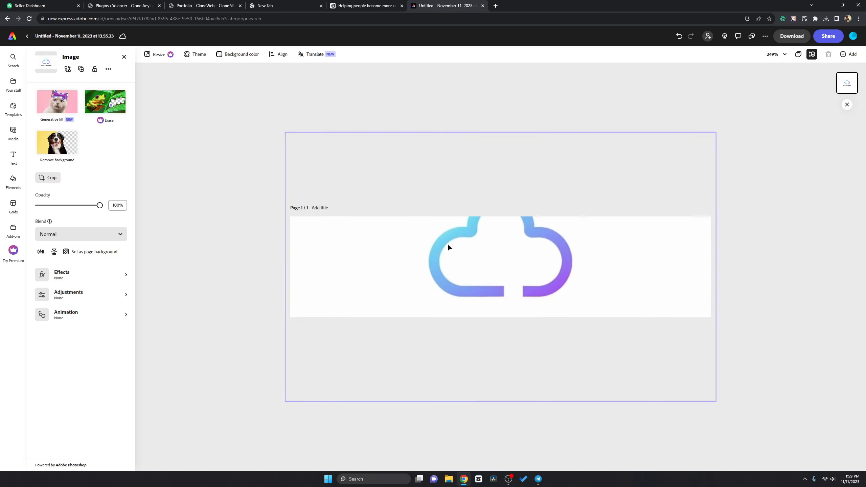
pyautogui.moveTo(717, 403); pyautogui.dragTo(501, 334)
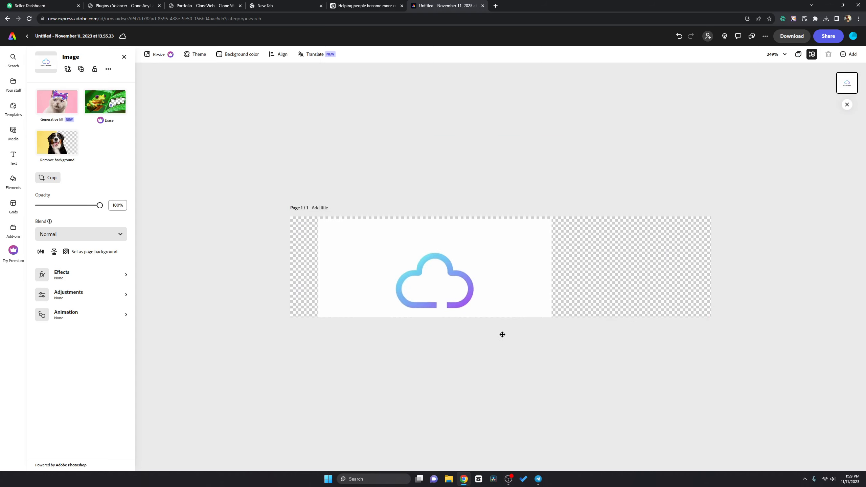
pyautogui.moveTo(437, 228); pyautogui.dragTo(442, 255)
pyautogui.moveTo(441, 332); pyautogui.dragTo(441, 284)
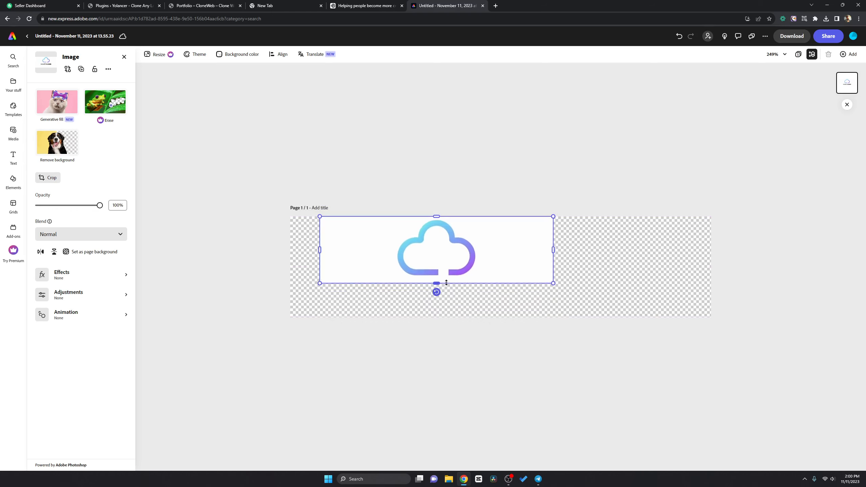
pyautogui.moveTo(554, 250); pyautogui.dragTo(484, 251)
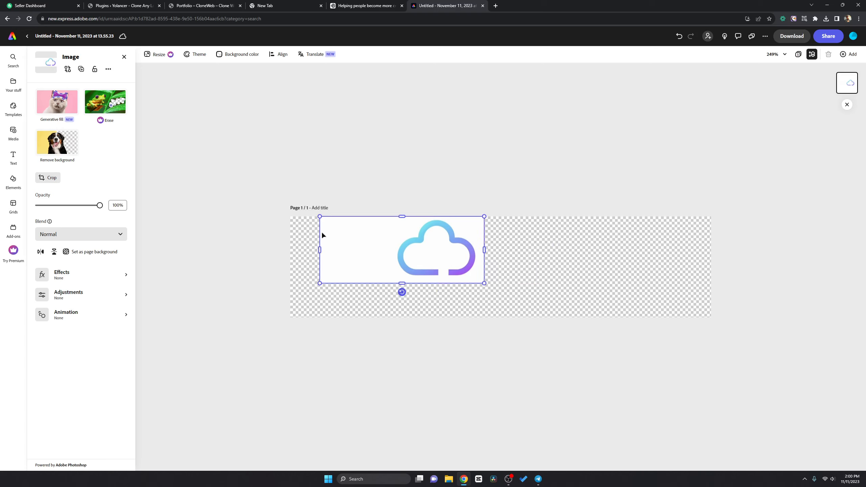
pyautogui.moveTo(320, 250); pyautogui.dragTo(392, 249)
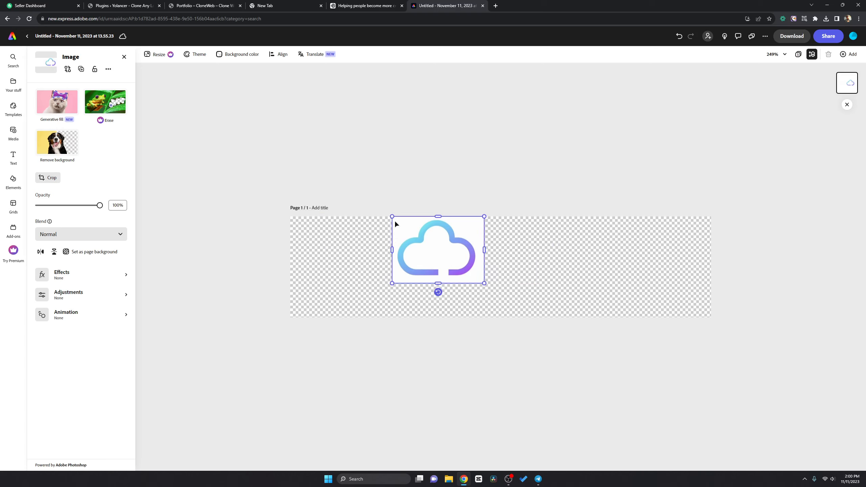
# - Enlarge the cropped cloud symbol slightly and place it at the left end of the canvas, centred vertically
pyautogui.moveTo(393, 216); pyautogui.dragTo(408, 227)
pyautogui.moveTo(434, 254); pyautogui.dragTo(402, 272)
pyautogui.moveTo(438, 294); pyautogui.dragTo(460, 308)
pyautogui.moveTo(429, 288); pyautogui.dragTo(398, 284)
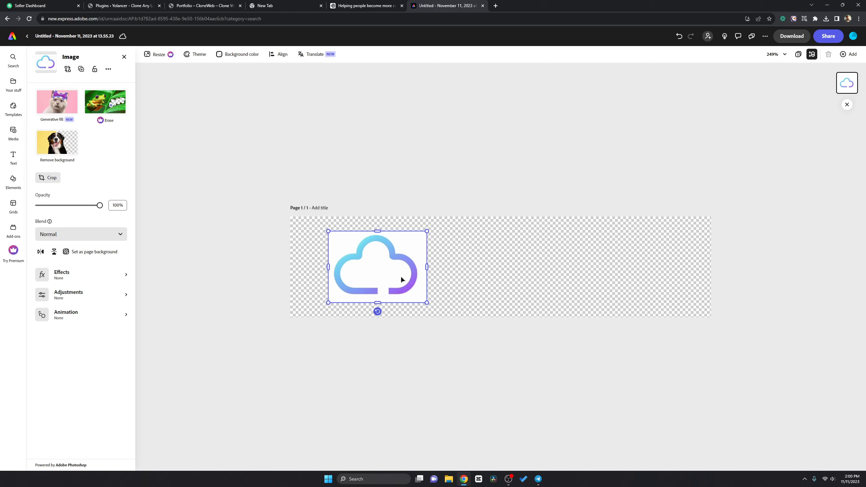
pyautogui.moveTo(382, 269); pyautogui.dragTo(376, 270)
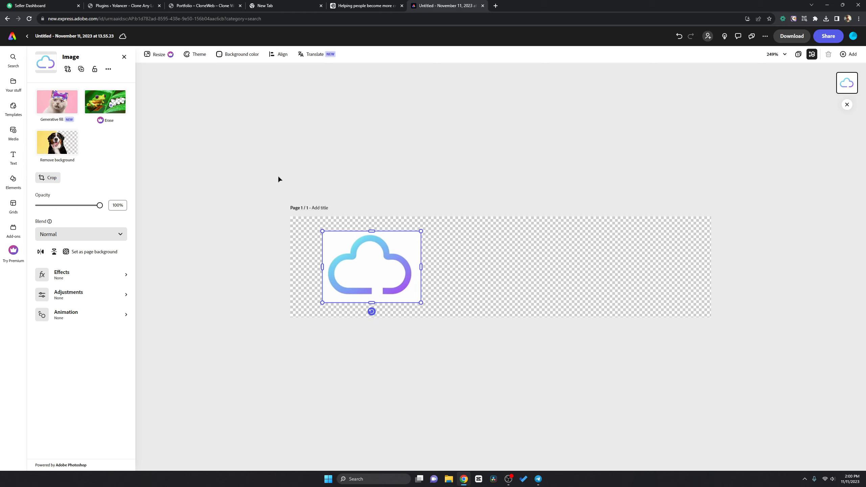
# - Sample the logo image's off-white as the page background color, then replace it with the white swatch
pyautogui.click(232, 59)
pyautogui.click(279, 69)
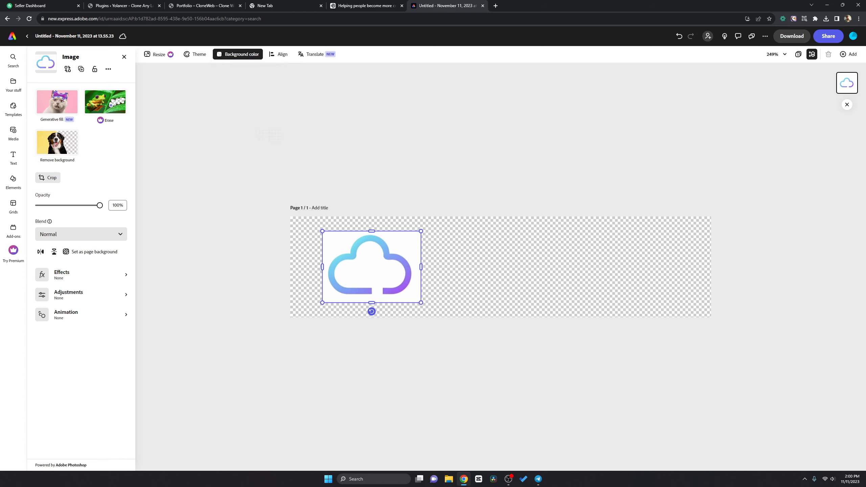
pyautogui.click(411, 241)
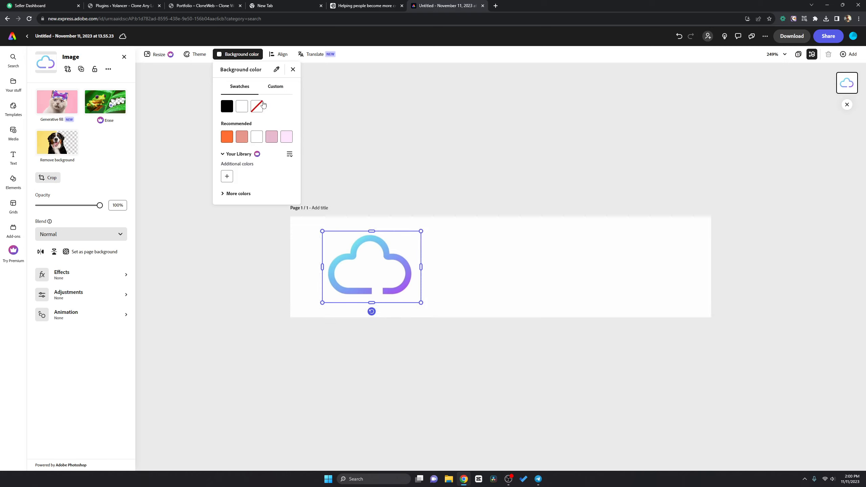
pyautogui.click(242, 110)
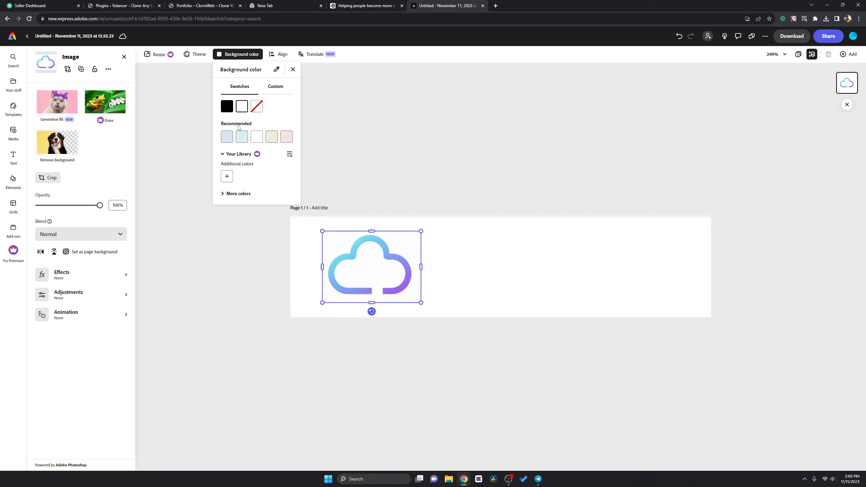
pyautogui.click(184, 200)
pyautogui.click(553, 274)
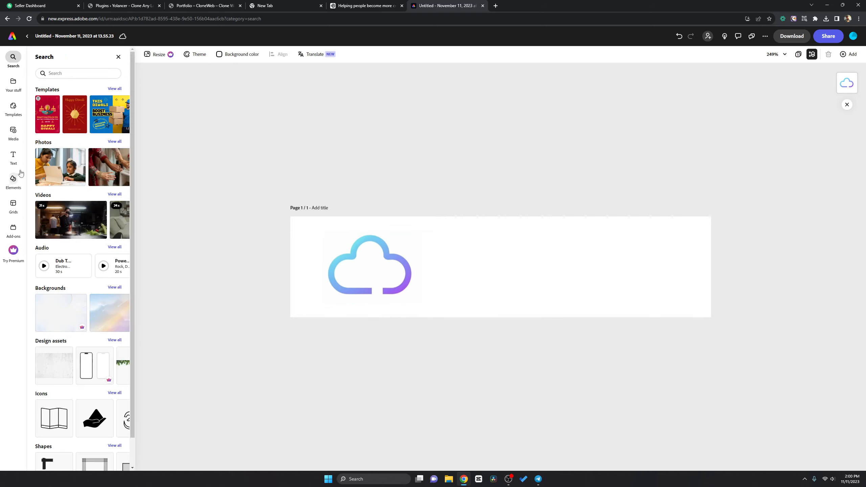
# - Open the text options for the design, then switch to the CloneWeb portfolio page and open the Color Grab extension
pyautogui.click(12, 157)
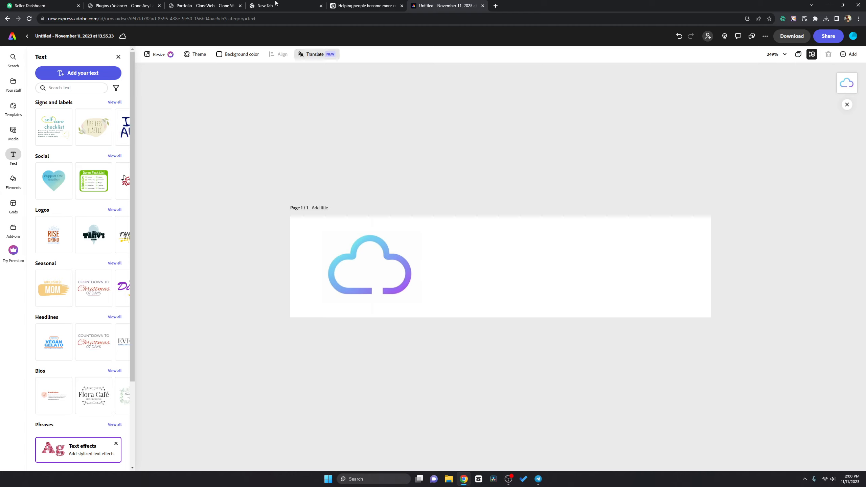
pyautogui.click(205, 5)
pyautogui.click(279, 59)
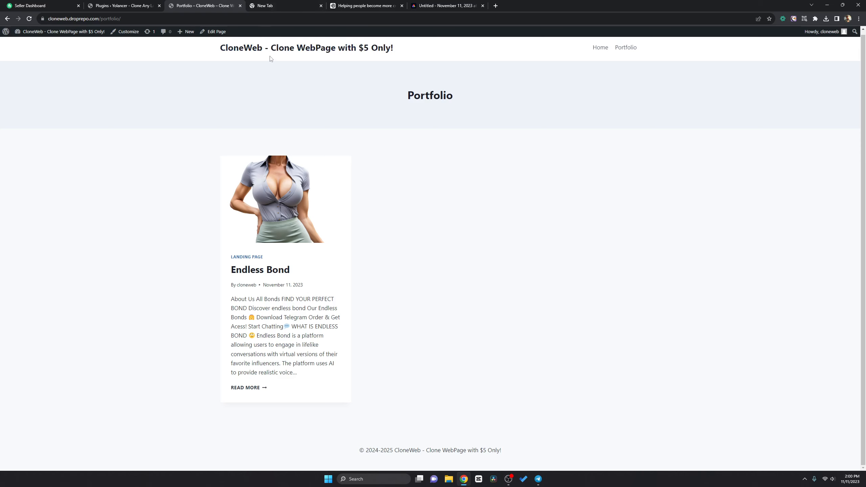
pyautogui.click(358, 4)
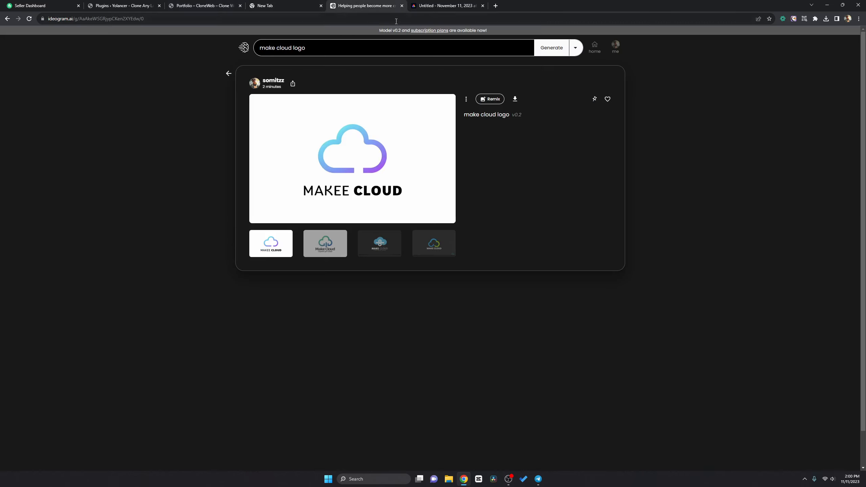
pyautogui.click(418, 8)
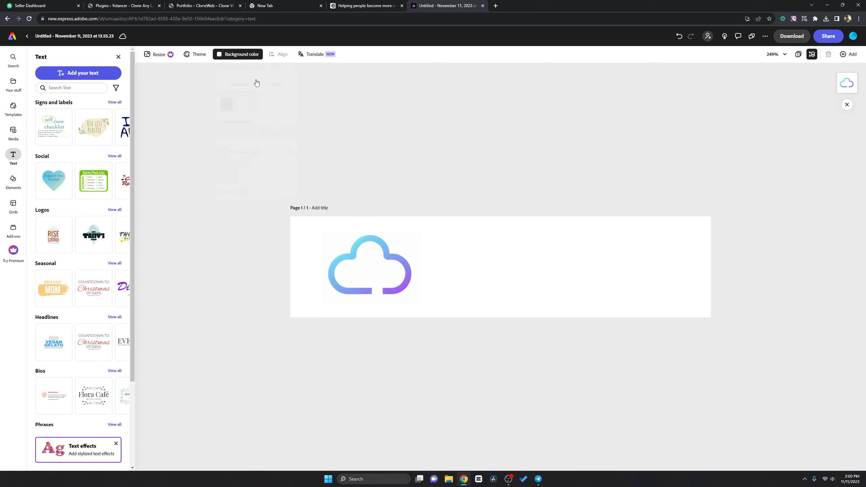
pyautogui.click(239, 54)
pyautogui.click(267, 5)
pyautogui.click(204, 6)
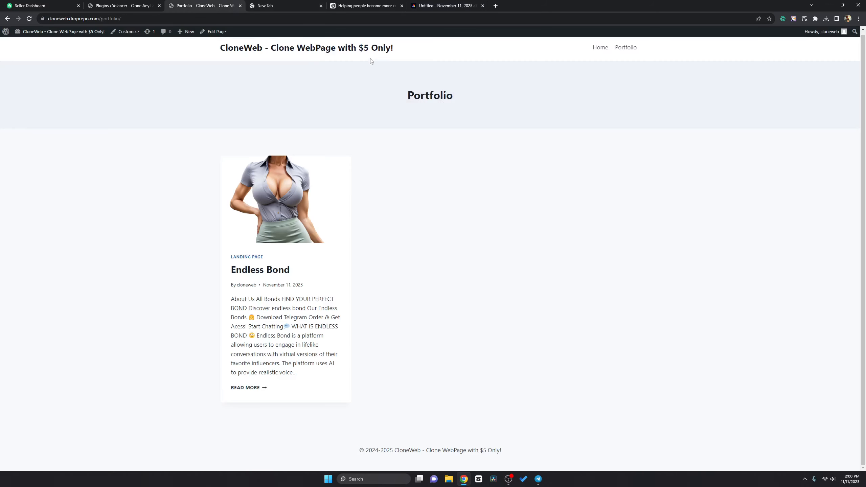
pyautogui.click(793, 19)
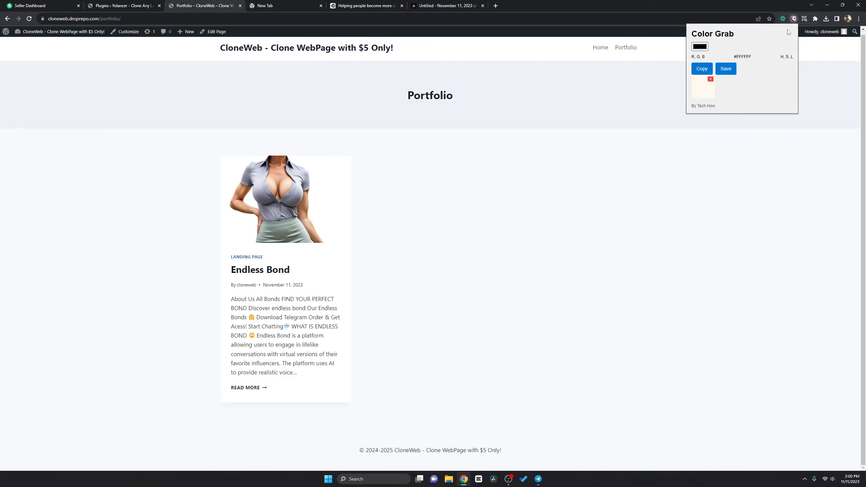
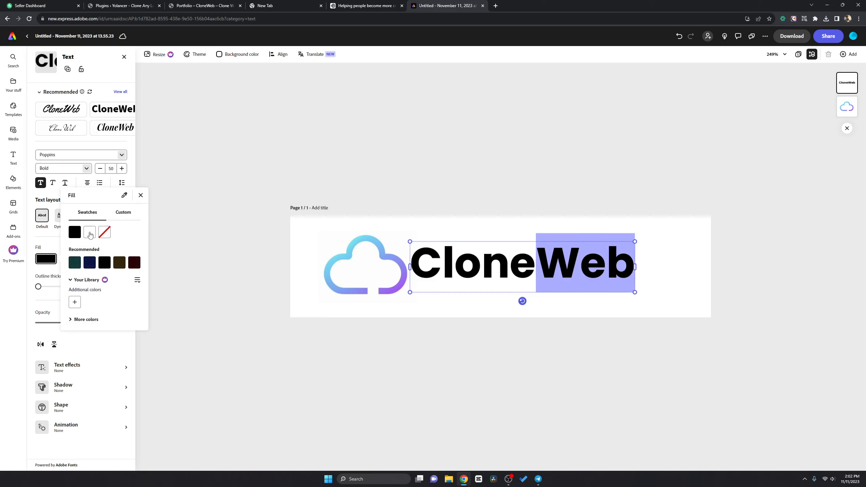
# - Give the selected word "Web" in the CloneWeb text a custom dark gray fill
pyautogui.click(115, 217)
pyautogui.moveTo(77, 254); pyautogui.dragTo(69, 276)
pyautogui.click(171, 262)
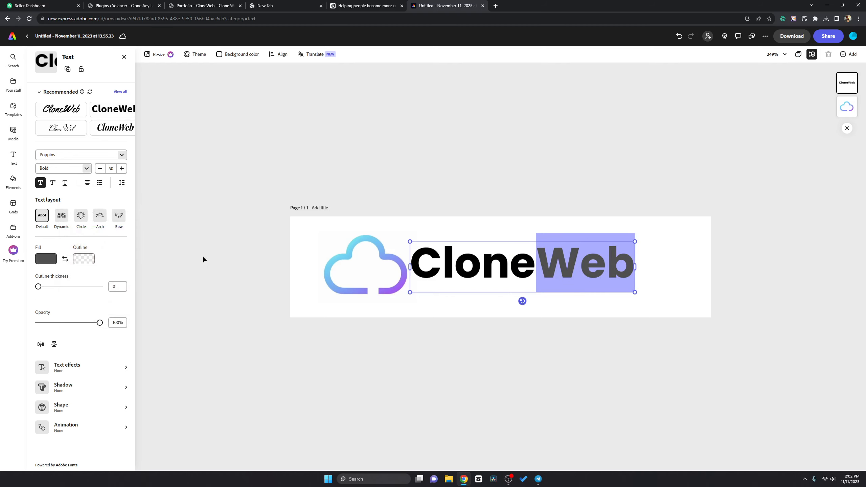
pyautogui.click(203, 258)
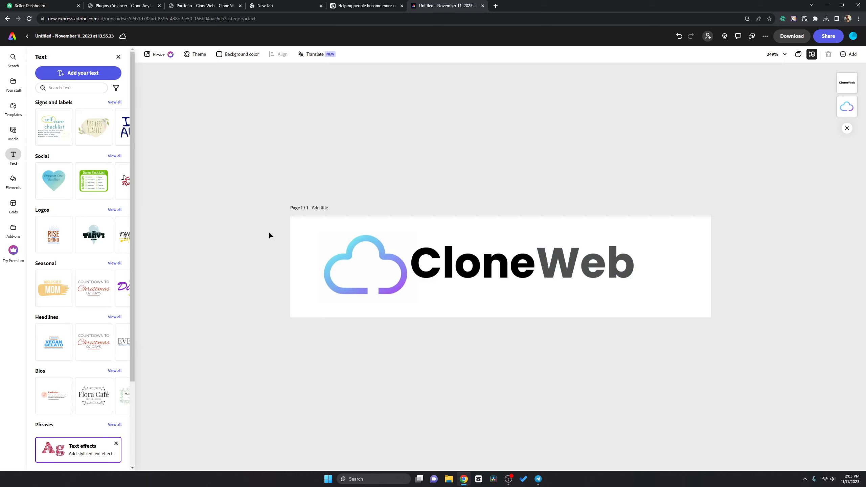
# - Download the logo design as a PNG image named CloneWeb.png in the Downloads folder
pyautogui.click(784, 37)
pyautogui.click(775, 109)
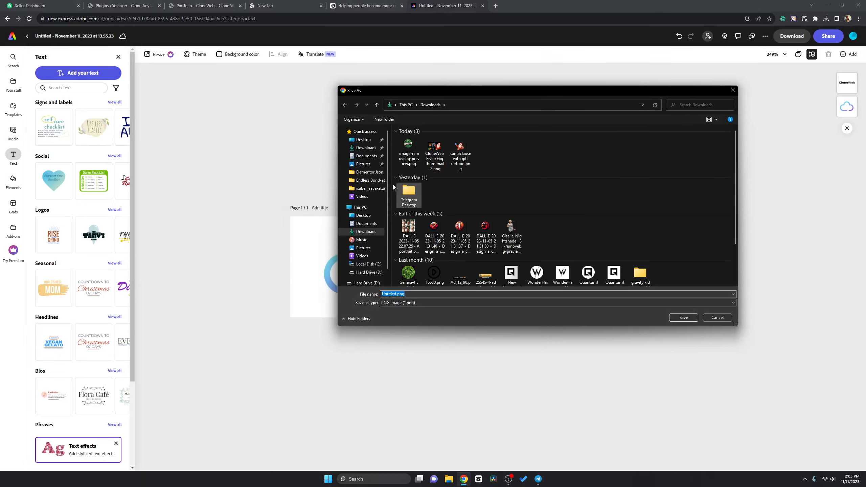
pyautogui.click(363, 139)
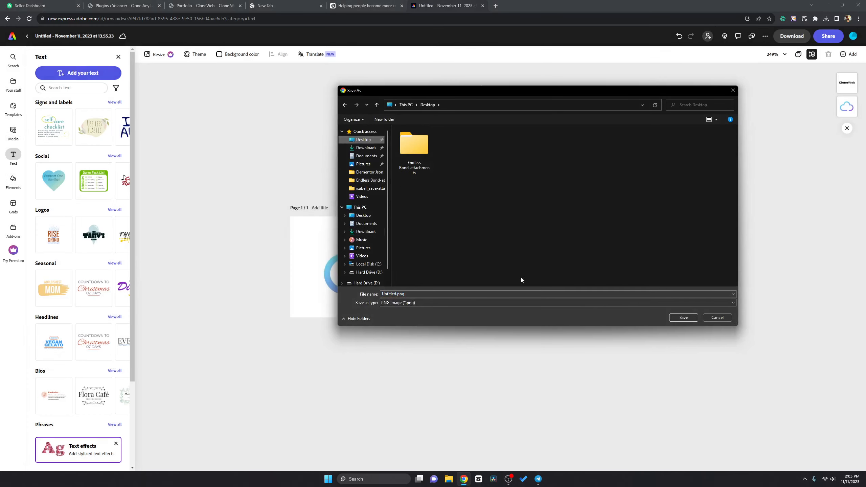
pyautogui.click(392, 293)
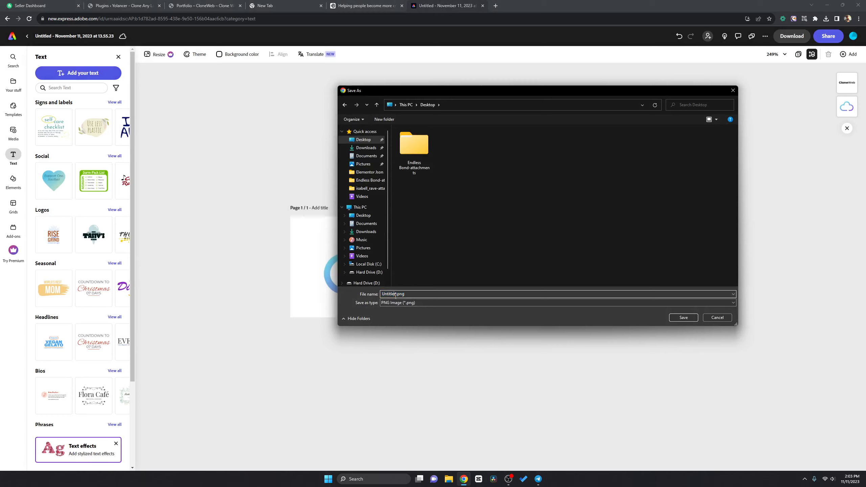
pyautogui.moveTo(397, 294); pyautogui.dragTo(351, 295)
pyautogui.write('CloneWeb')
pyautogui.click(365, 232)
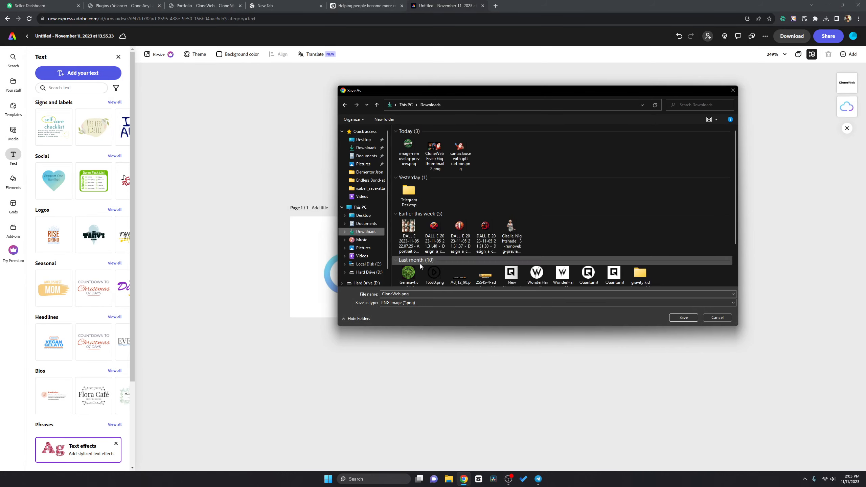
pyautogui.click(671, 318)
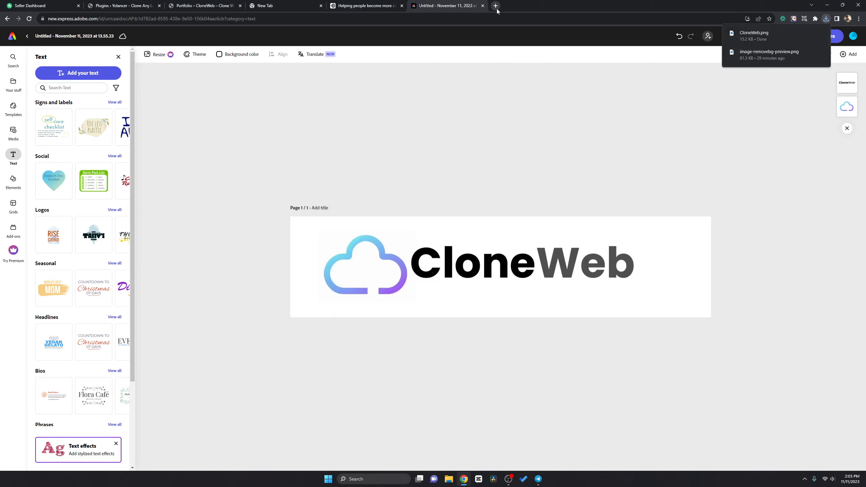
# - Open the Imgur account's uploaded images page in a new browser tab
pyautogui.click(496, 6)
pyautogui.click(493, 17)
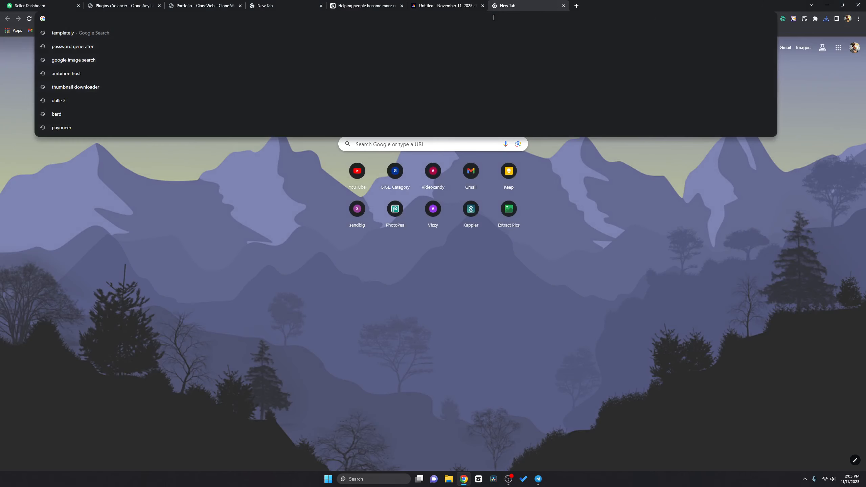
pyautogui.write('img')
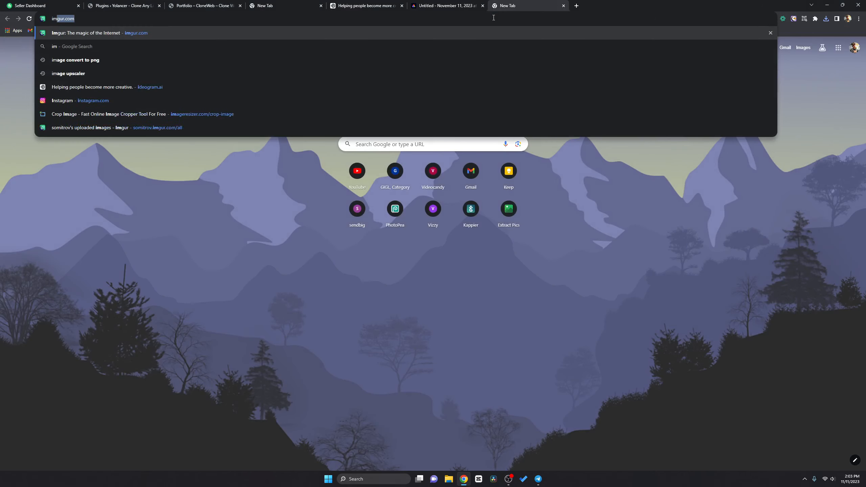
pyautogui.press('Down')
pyautogui.press('Down')
pyautogui.press('Down')
pyautogui.press('Down')
pyautogui.press('Down')
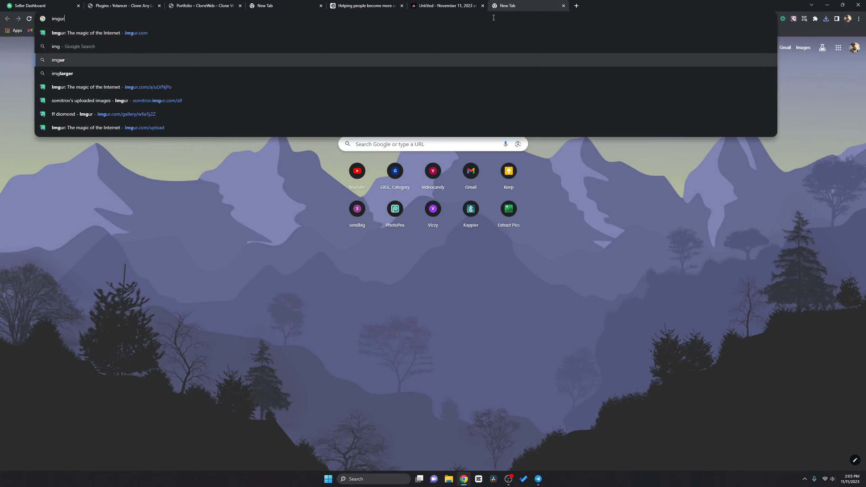
pyautogui.press('Return')
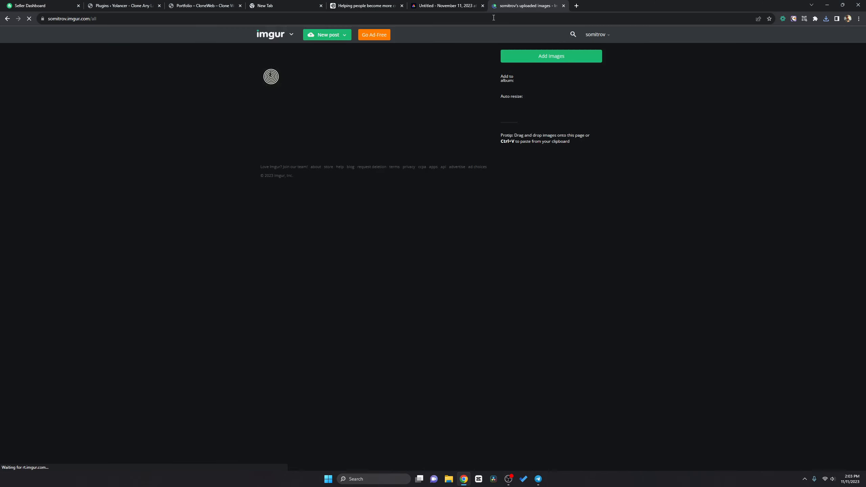
# - Upload the downloaded CloneWeb.png logo to the Imgur account's images
pyautogui.click(559, 57)
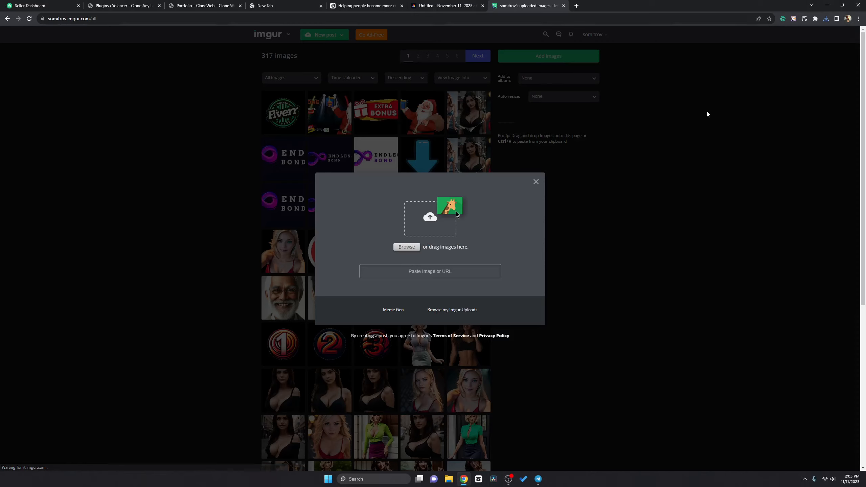
pyautogui.click(706, 109)
pyautogui.click(826, 19)
pyautogui.moveTo(756, 48); pyautogui.dragTo(589, 129)
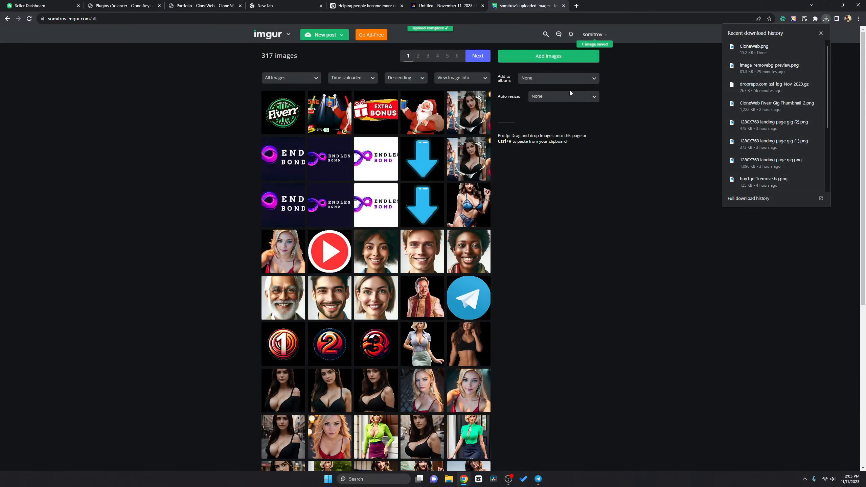
# - Close the Imgur, Adobe Express and Ideogram browser tabs
pyautogui.click(560, 6)
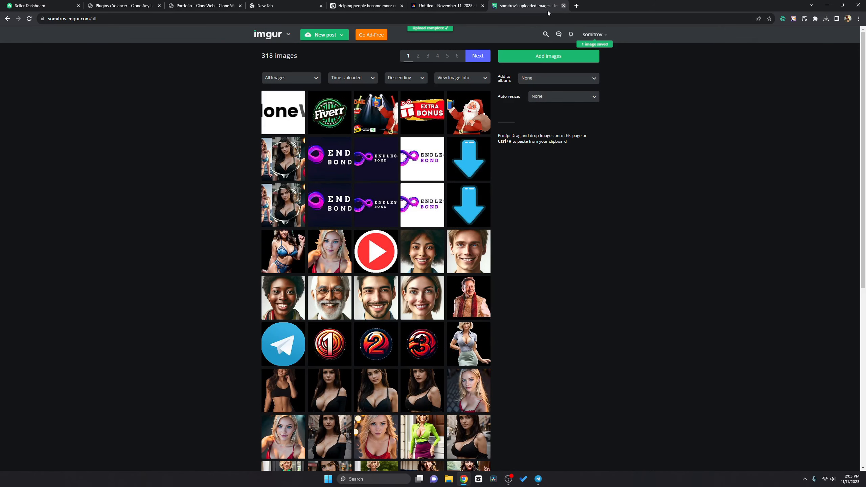
pyautogui.click(563, 5)
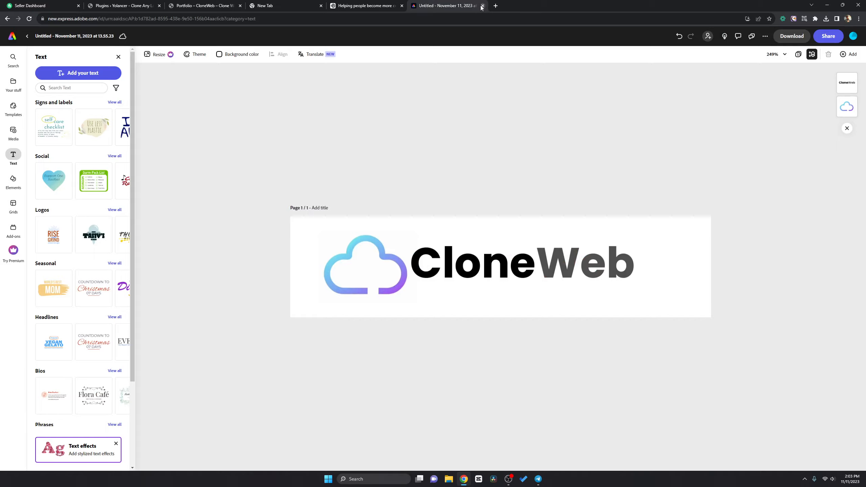
pyautogui.click(482, 6)
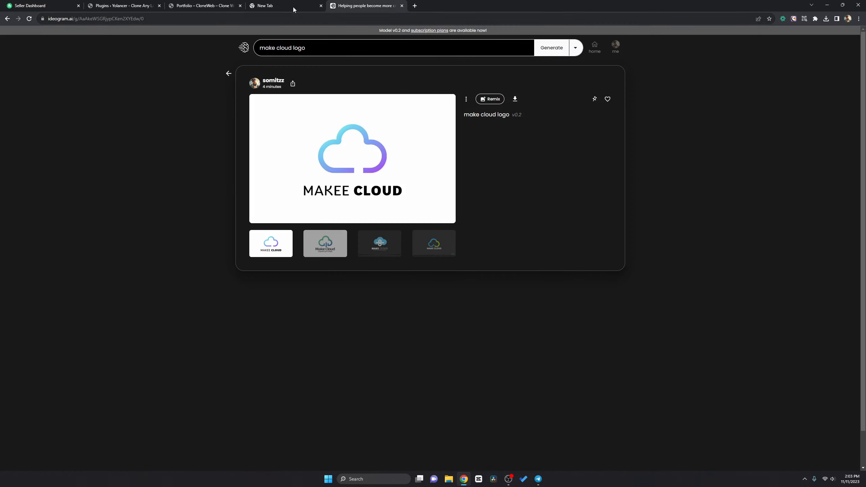
pyautogui.click(401, 6)
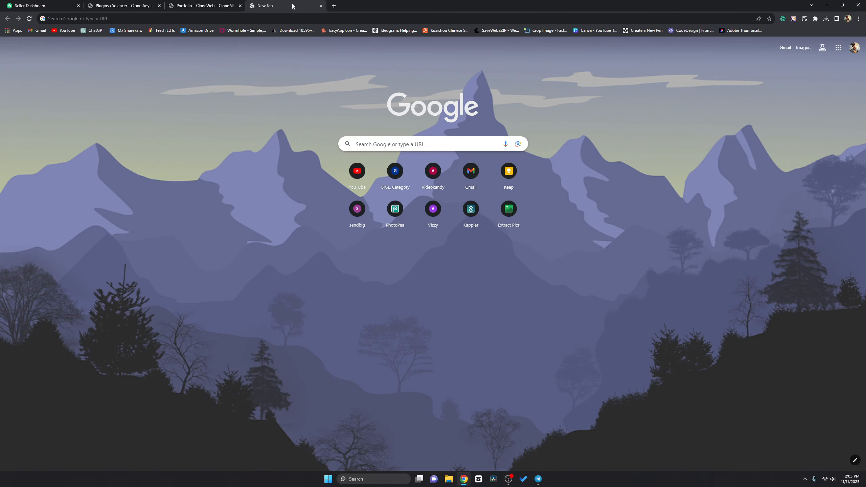
# - Close the blank browser tab and open the header's site identity settings in the customizer for the Portfolio page
pyautogui.click(321, 5)
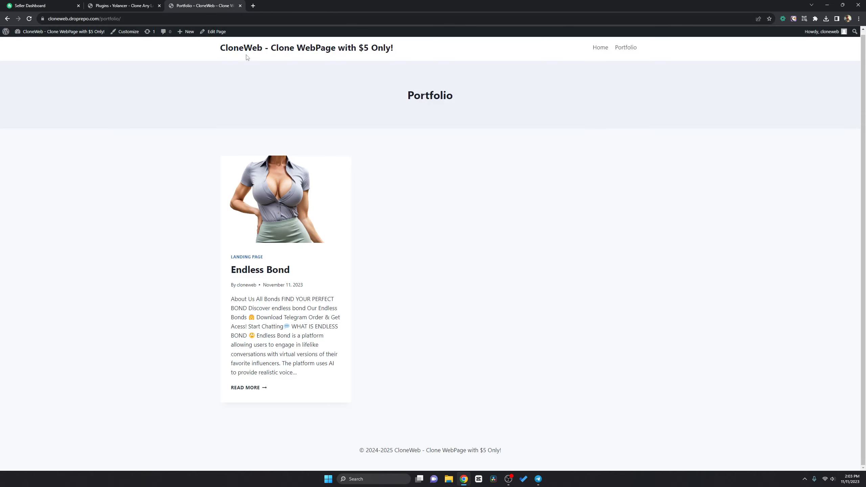
pyautogui.click(124, 31)
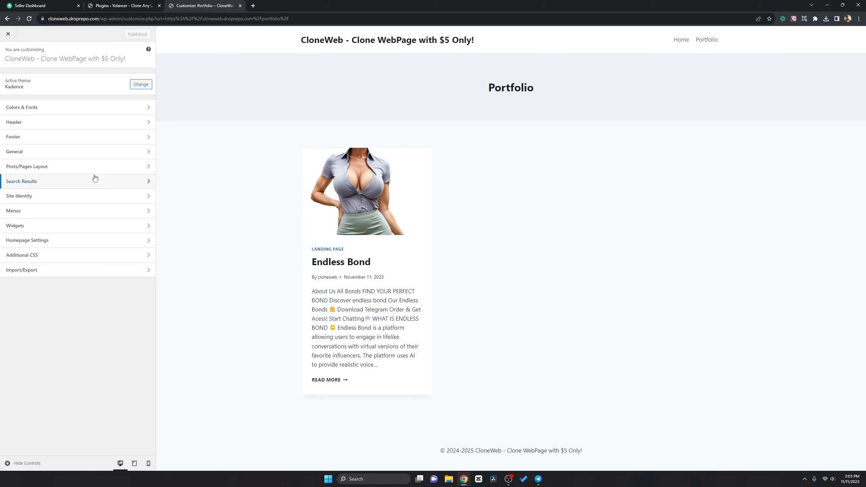
pyautogui.click(23, 122)
pyautogui.click(43, 102)
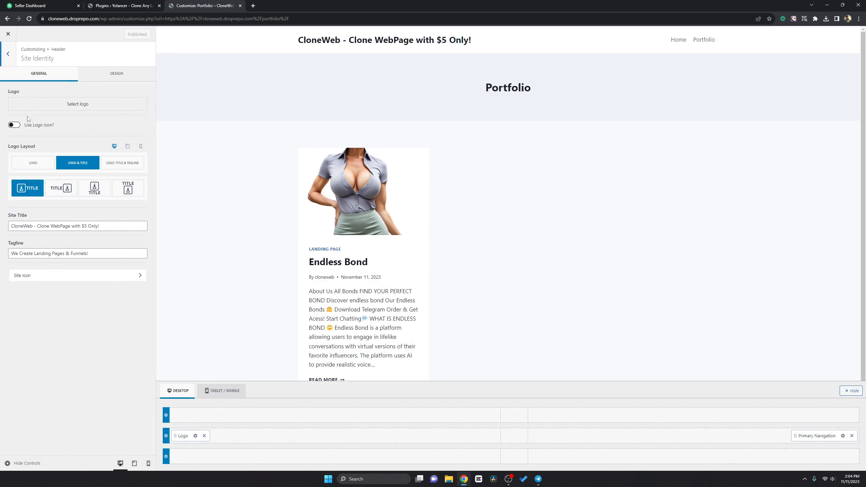
# - Upload CloneWeb.png from the Downloads folder to the media library and select it as the site logo
pyautogui.click(70, 105)
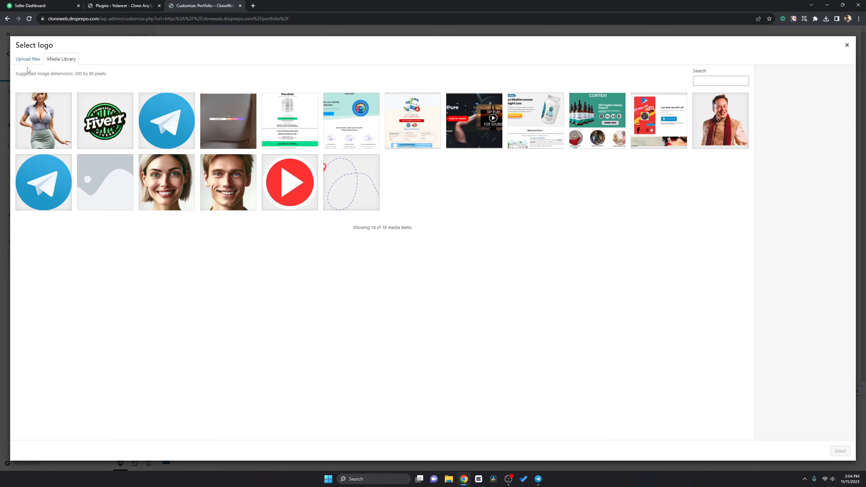
pyautogui.click(28, 60)
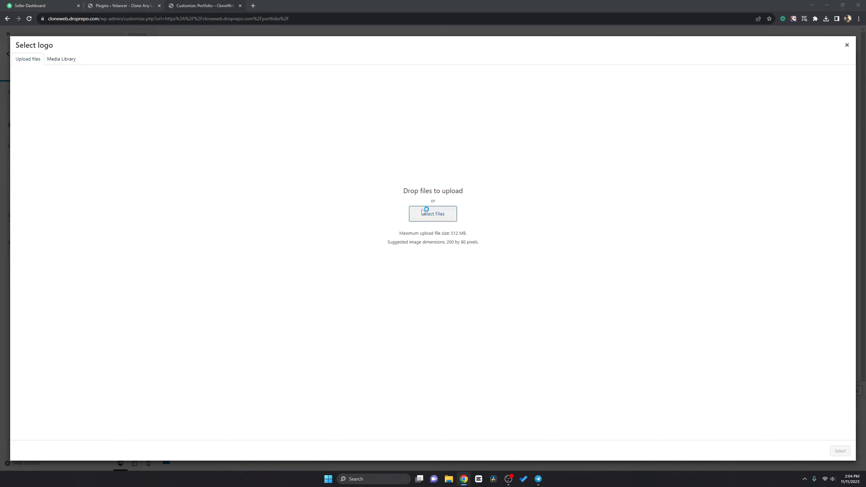
pyautogui.click(408, 148)
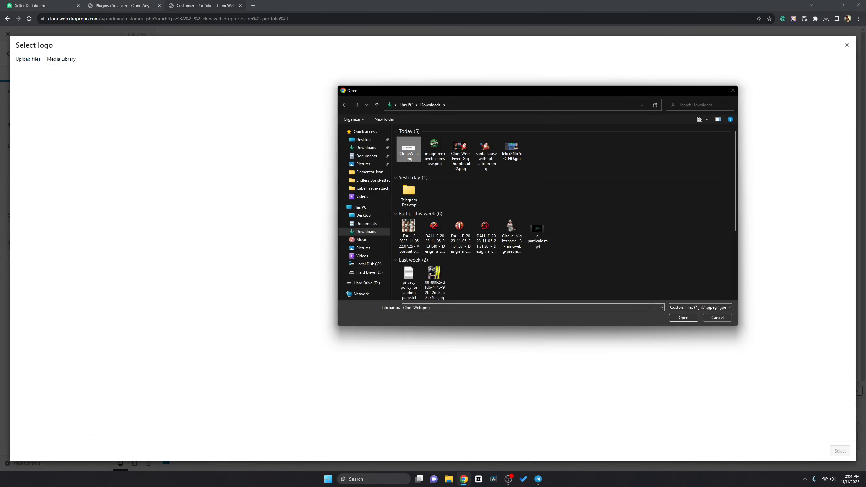
pyautogui.click(683, 318)
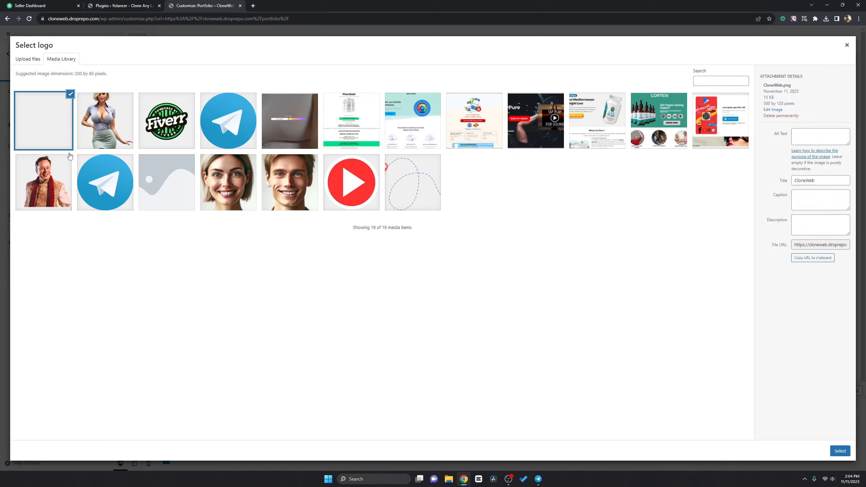
pyautogui.click(840, 451)
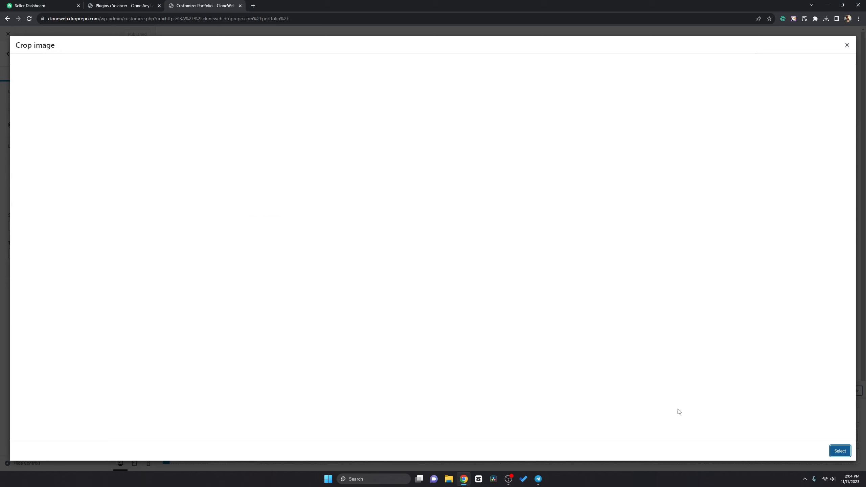
# - Crop the logo image tightly around the cloud icon and CloneWeb text, removing the empty space on both sides
pyautogui.moveTo(447, 80); pyautogui.dragTo(523, 114)
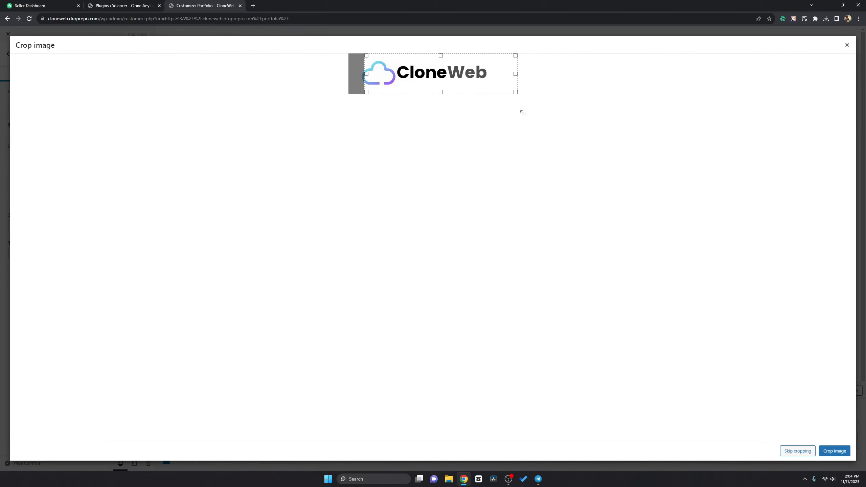
pyautogui.moveTo(366, 91)
pyautogui.mouseDown()
pyautogui.moveTo(335, 101)
pyautogui.moveTo(359, 100)
pyautogui.mouseUp()
pyautogui.moveTo(516, 73); pyautogui.dragTo(490, 75)
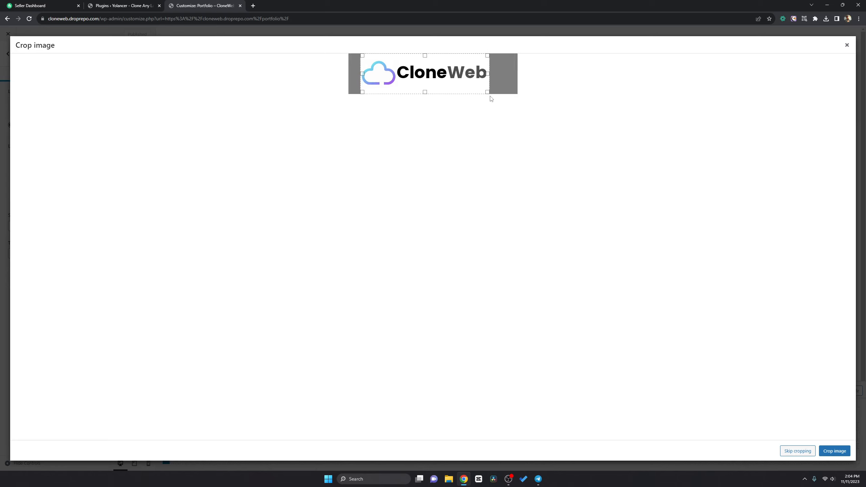
pyautogui.click(834, 451)
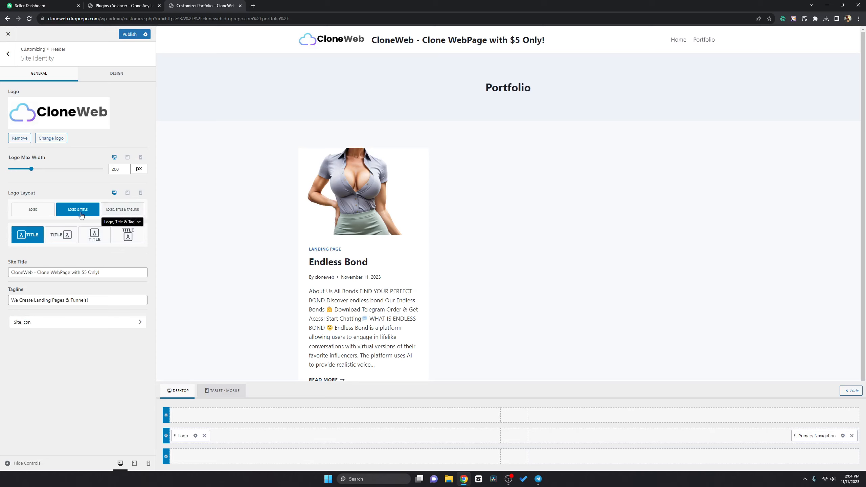
# - Set the header's logo layout to Logo only, publish the change and close the customizer
pyautogui.click(43, 212)
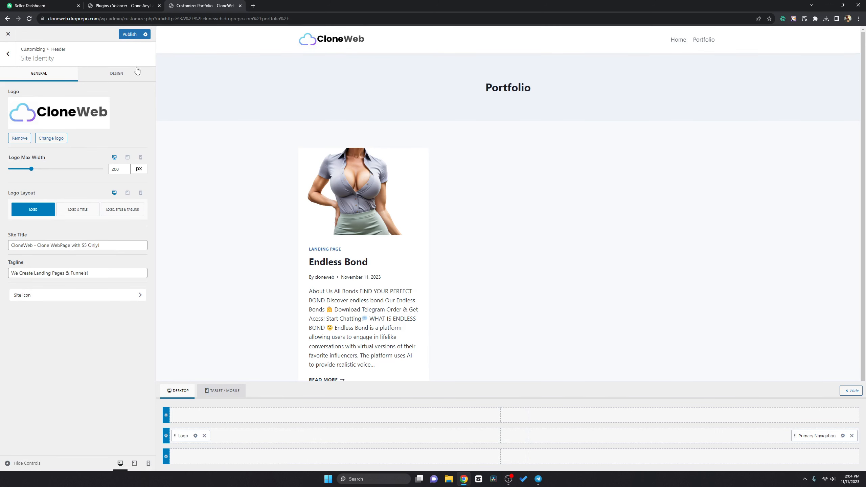
pyautogui.click(130, 34)
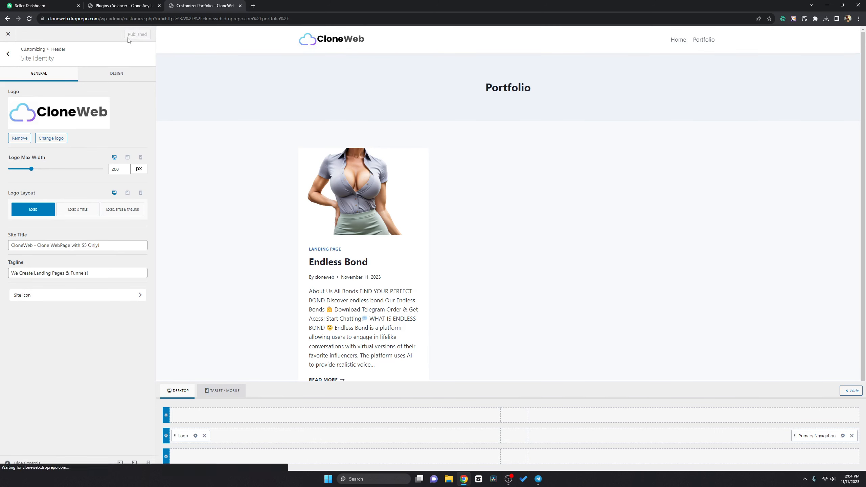
pyautogui.click(8, 34)
# - Open the CloneWeb site's home page in a new browser tab and close the extra dashboard tab
pyautogui.rightClick(29, 34)
pyautogui.click(48, 37)
pyautogui.click(292, 7)
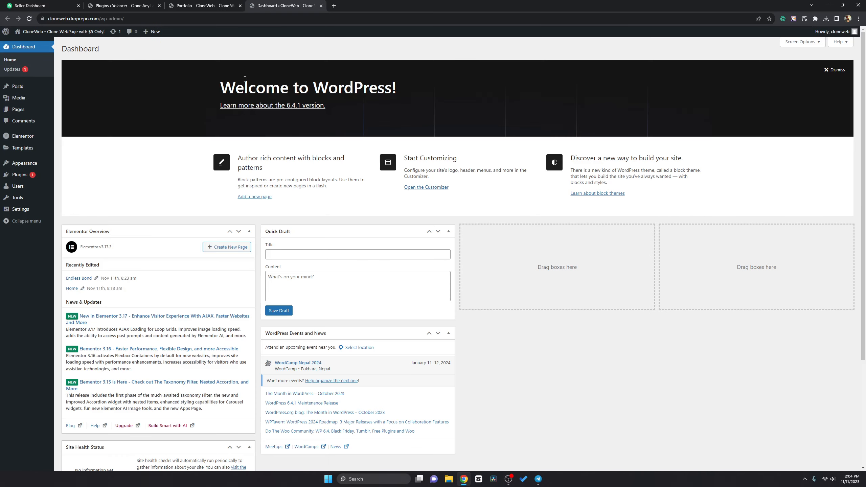
pyautogui.rightClick(20, 32)
pyautogui.click(48, 37)
pyautogui.click(350, 4)
pyautogui.click(290, 5)
pyautogui.click(321, 5)
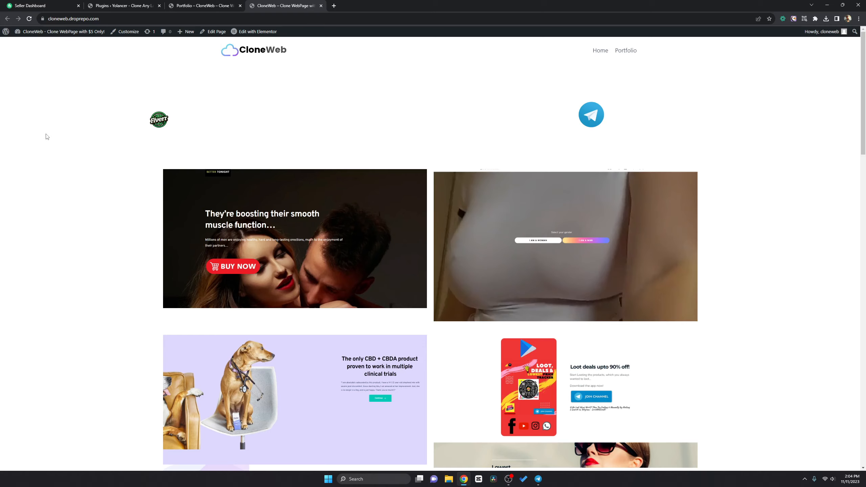
# - Examine the live home page from the header logo through the portfolio images down to the footer
pyautogui.scroll(-5, 47, 136)
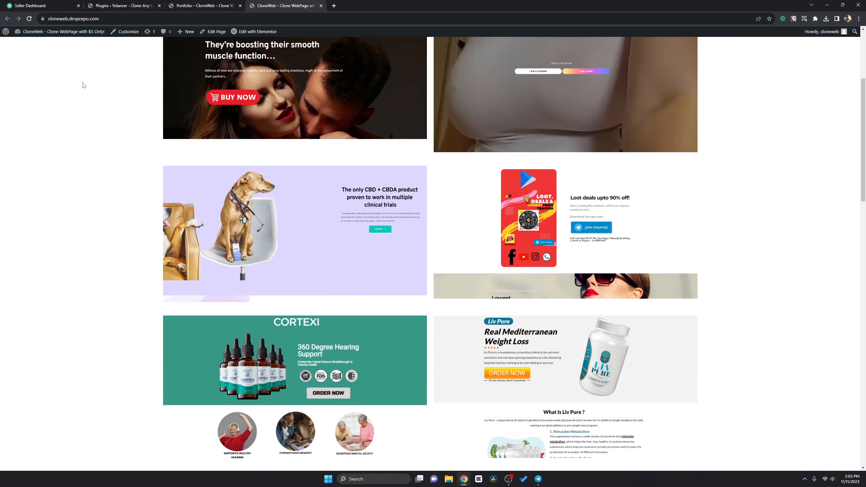
pyautogui.scroll(5, 84, 85)
pyautogui.scroll(-20, 84, 85)
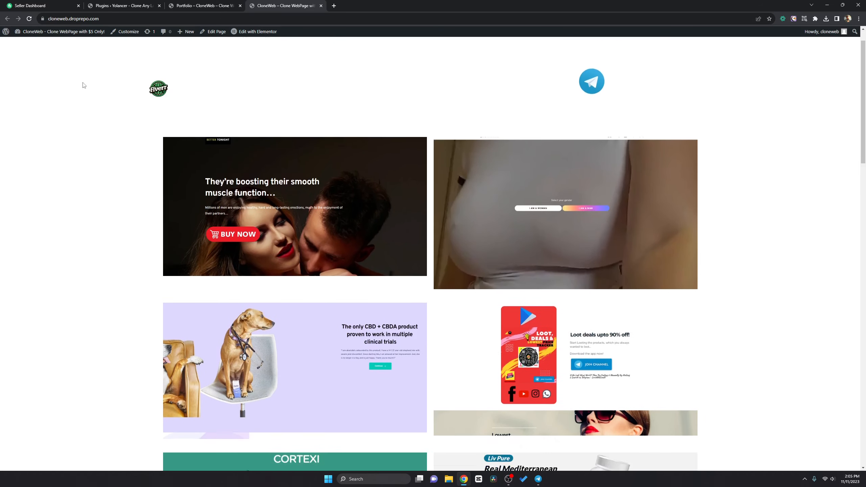
pyautogui.scroll(-10, 83, 85)
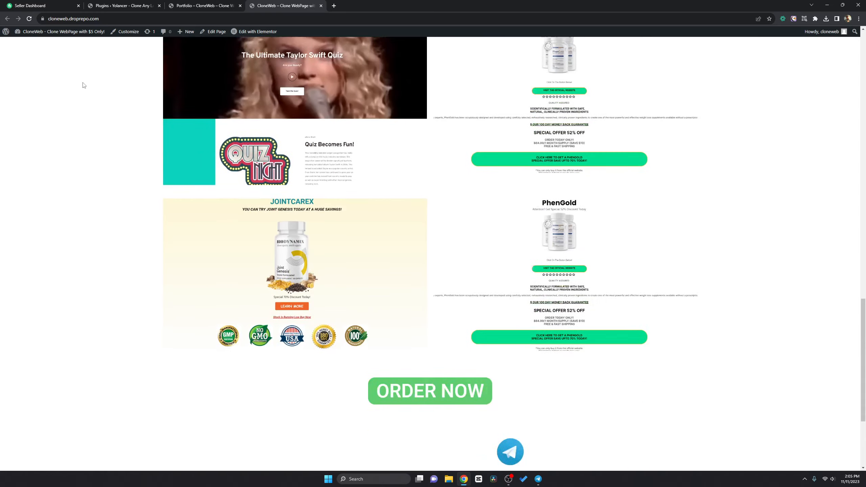
pyautogui.scroll(4, 84, 85)
pyautogui.scroll(-4, 84, 86)
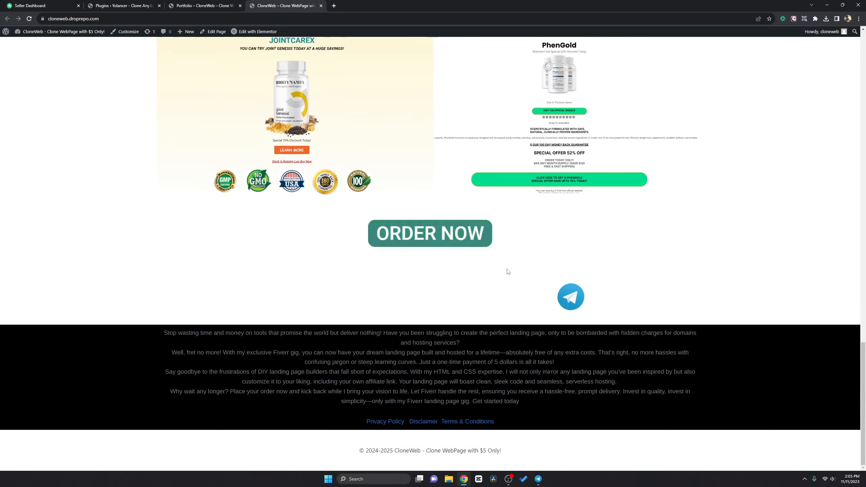
pyautogui.scroll(10, 555, 240)
pyautogui.scroll(15, 368, 181)
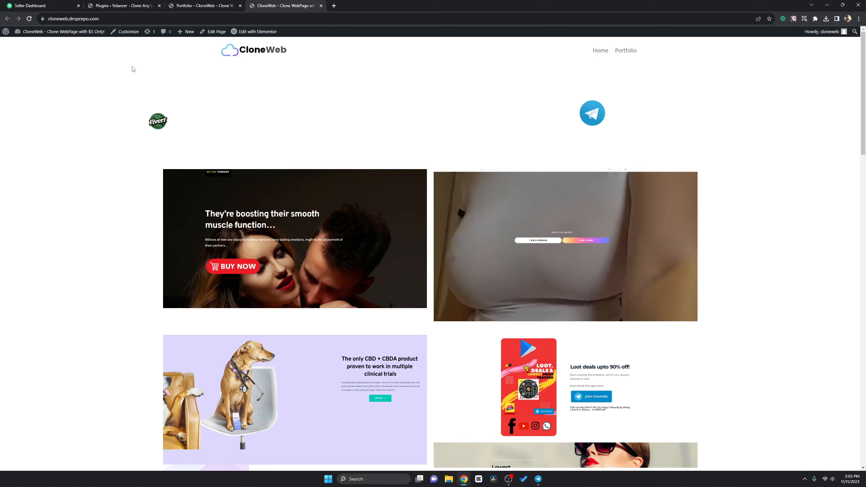
# - Open the site's WordPress dashboard and check the available updates
pyautogui.moveTo(41, 31)
pyautogui.click(35, 46)
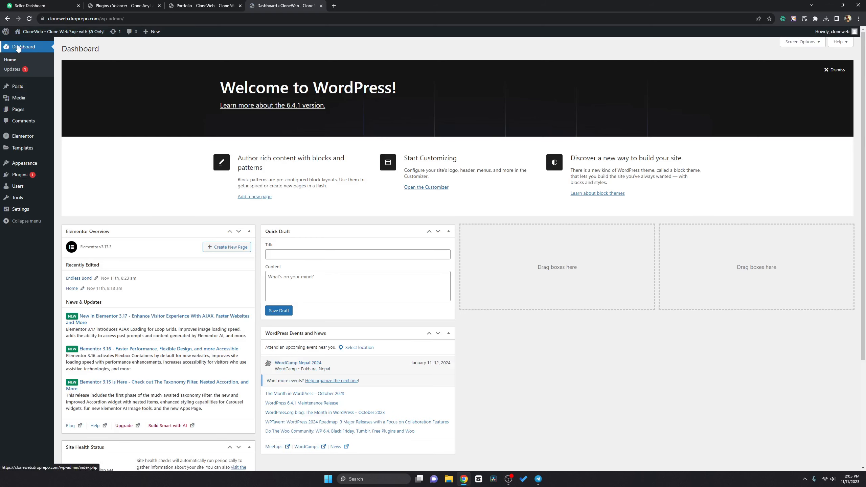
pyautogui.click(17, 72)
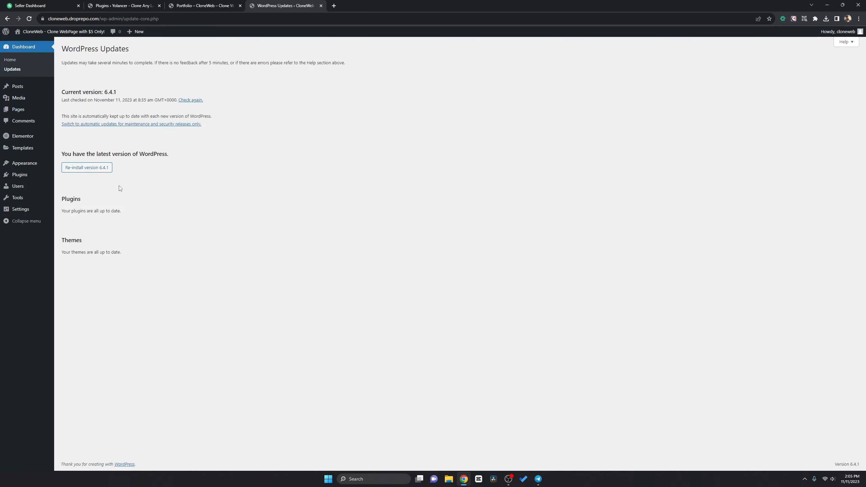
# - Go to the site's installed plugins and open the page for adding a new plugin
pyautogui.click(23, 178)
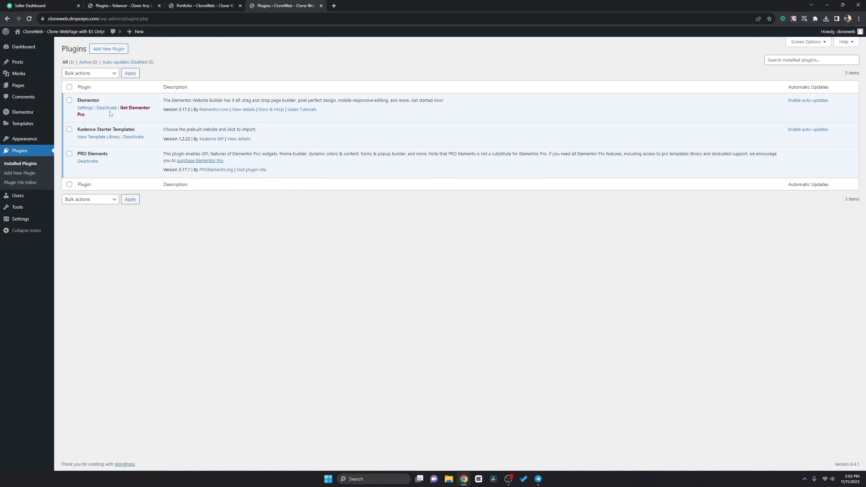
pyautogui.click(111, 51)
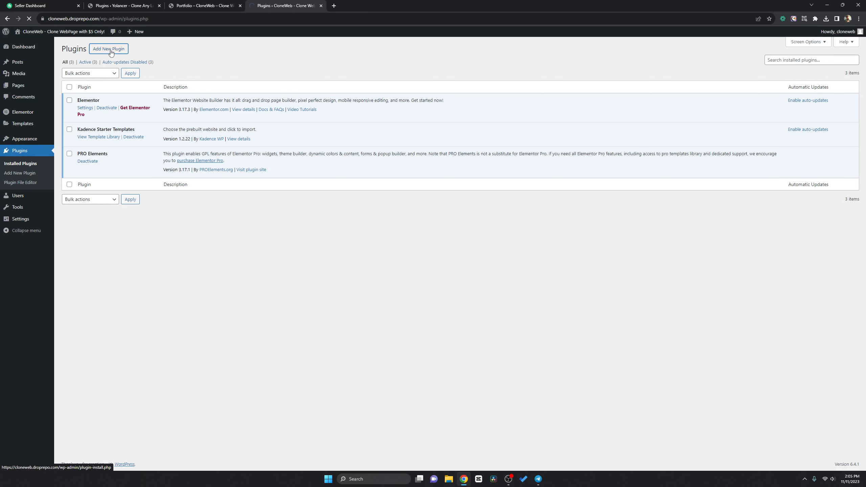